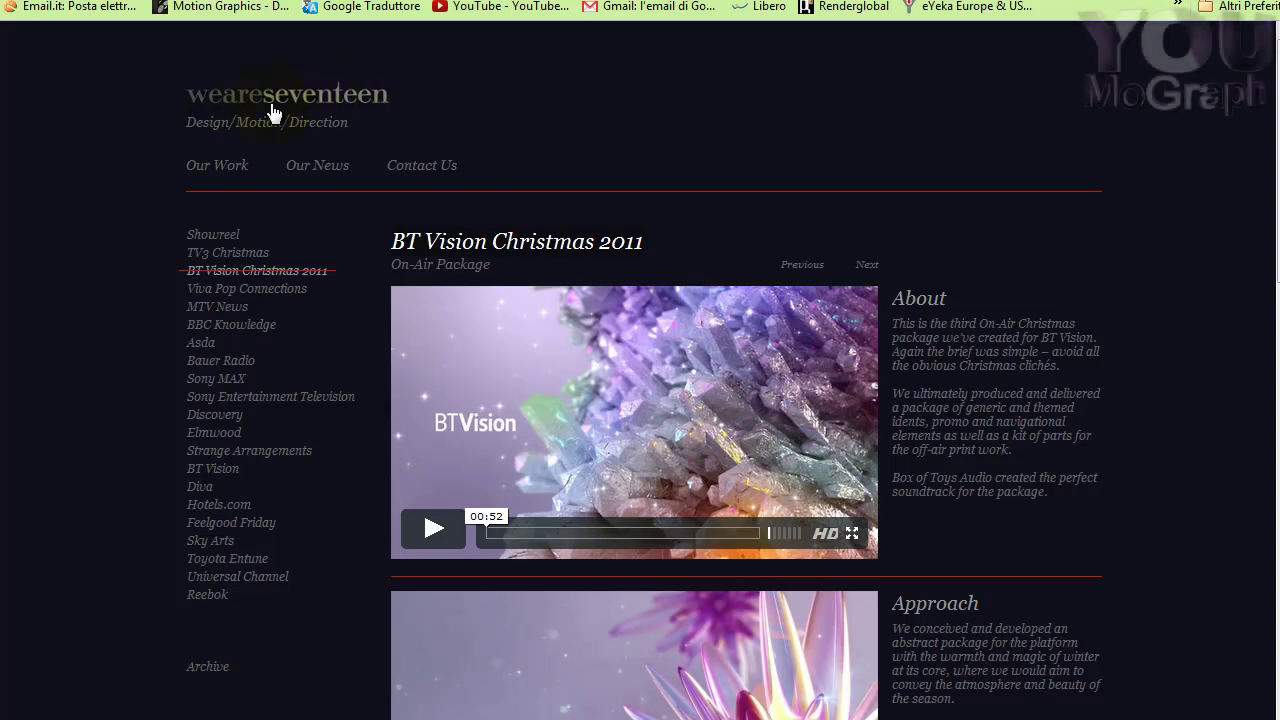
Select the BT Vision Christmas 2011 title and scroll through its project page.
triple_click(646, 241)
mouse_move(646, 241)
left_mouse_down()
mouse_move(607, 247)
mouse_move(603, 262)
left_mouse_up()
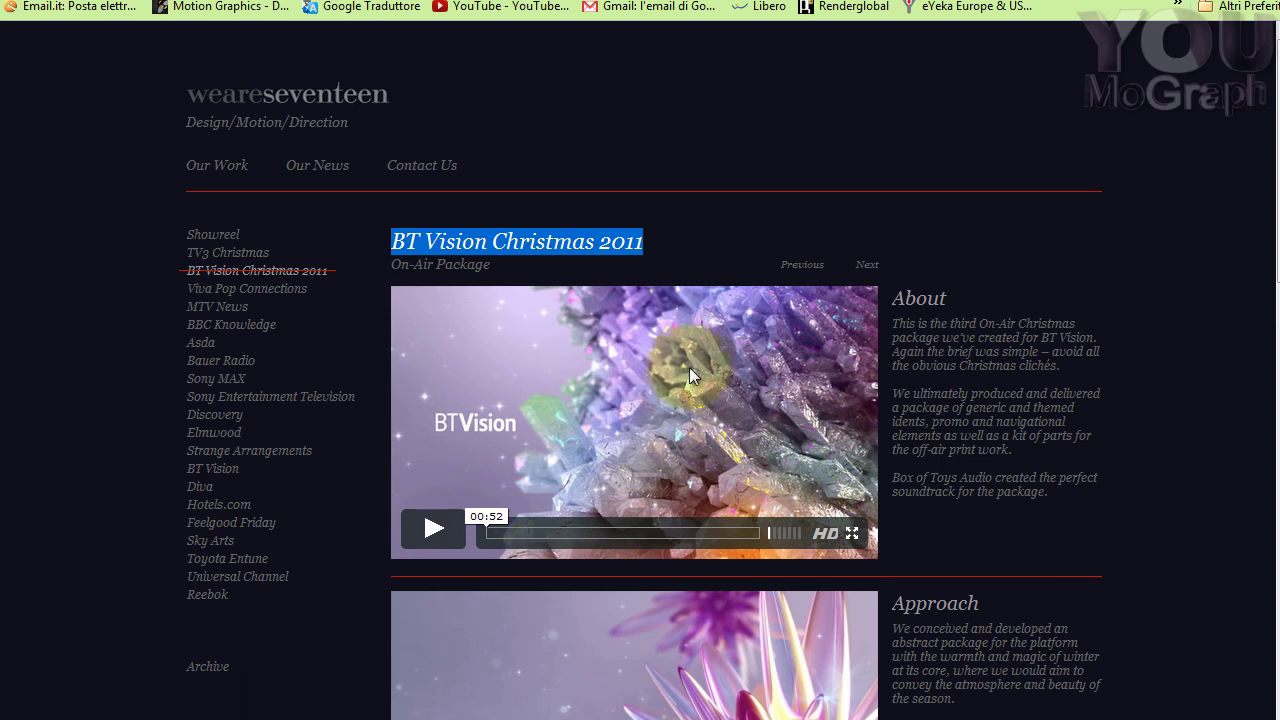
scroll(722, 422, "down", 2)
scroll(724, 424, "down", 5)
scroll(724, 426, "up", 3)
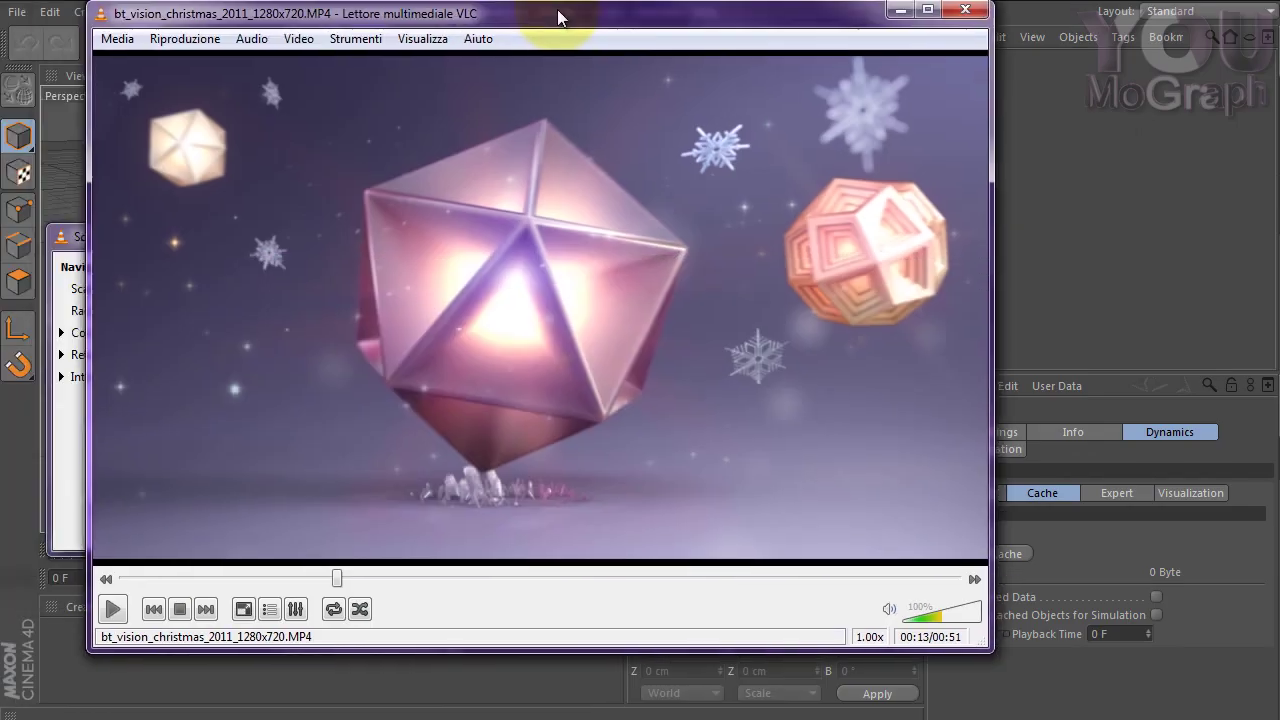
Play and pause the crystal reference video, then minimize the VLC player.
left_click(113, 609)
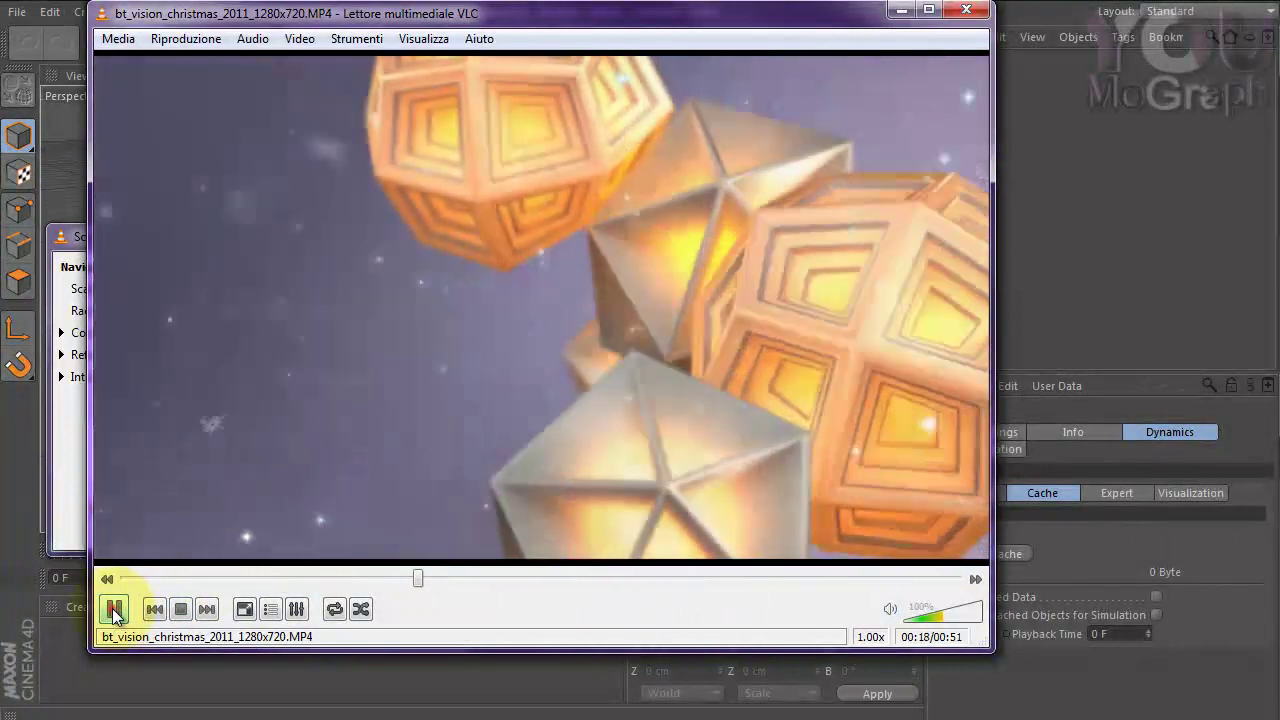
left_click(113, 610)
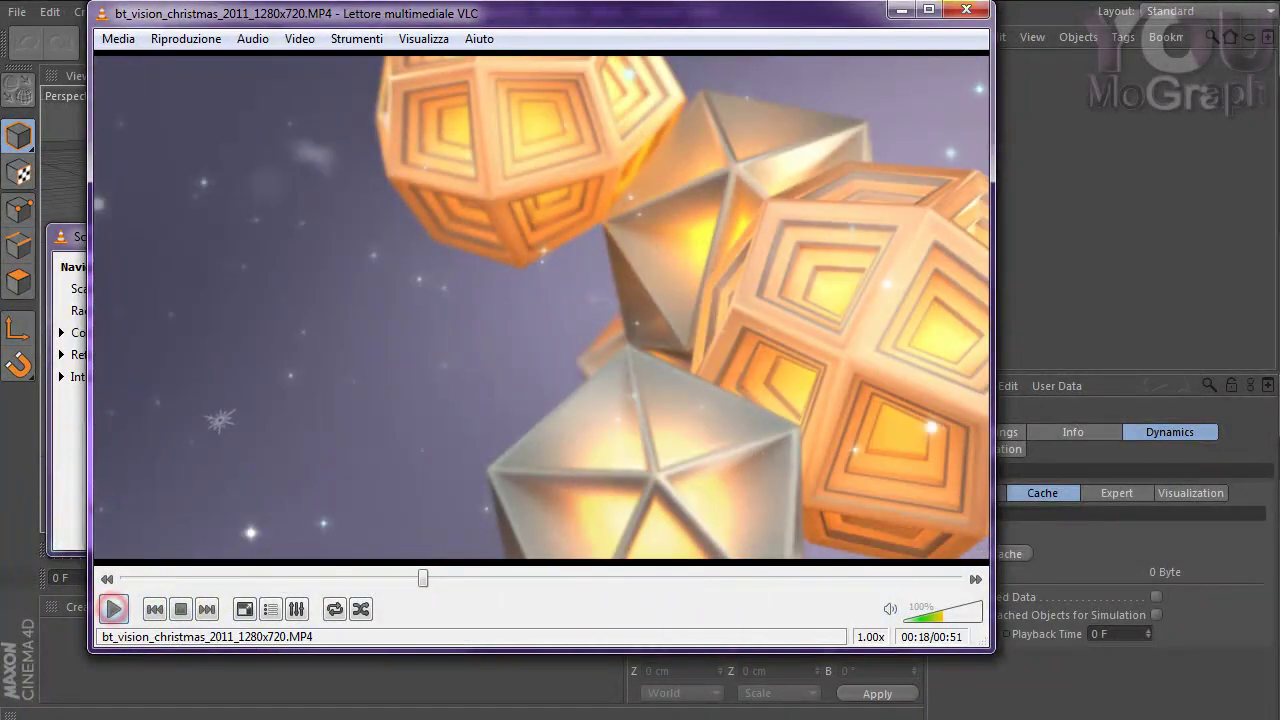
left_click(904, 14)
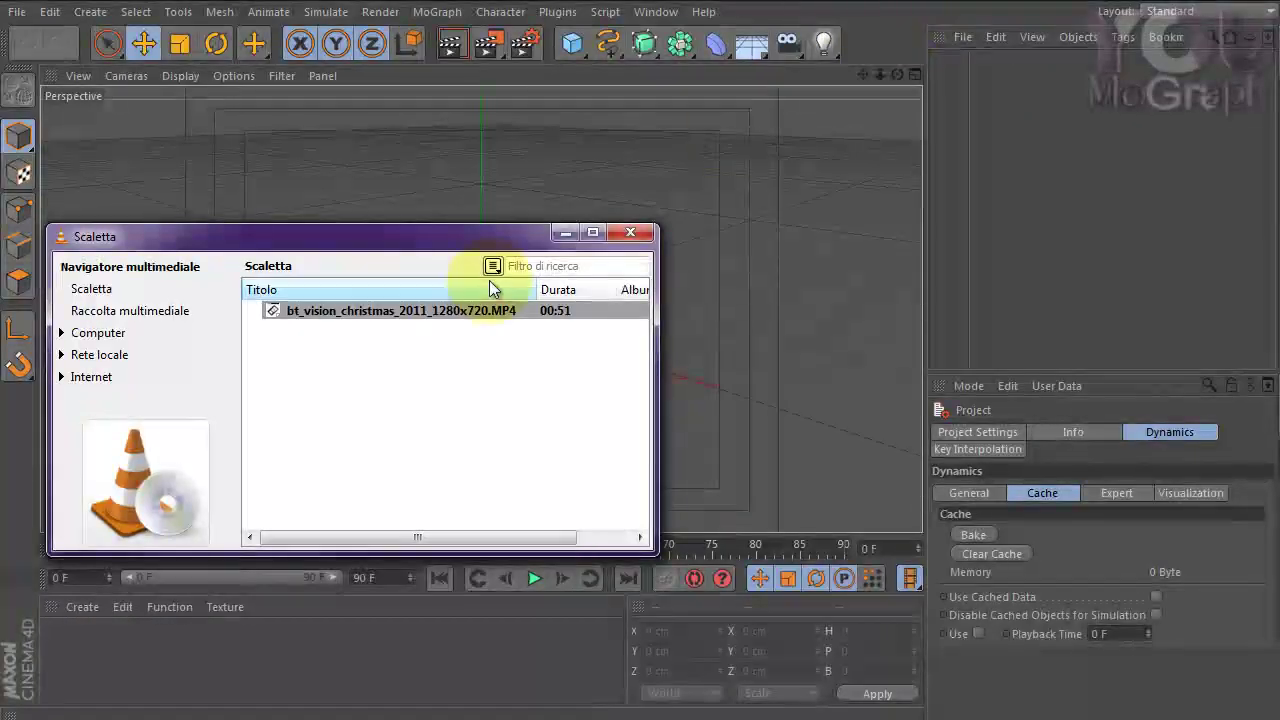
Close the leftover playlist window and add a Capsule primitive.
left_click(565, 236)
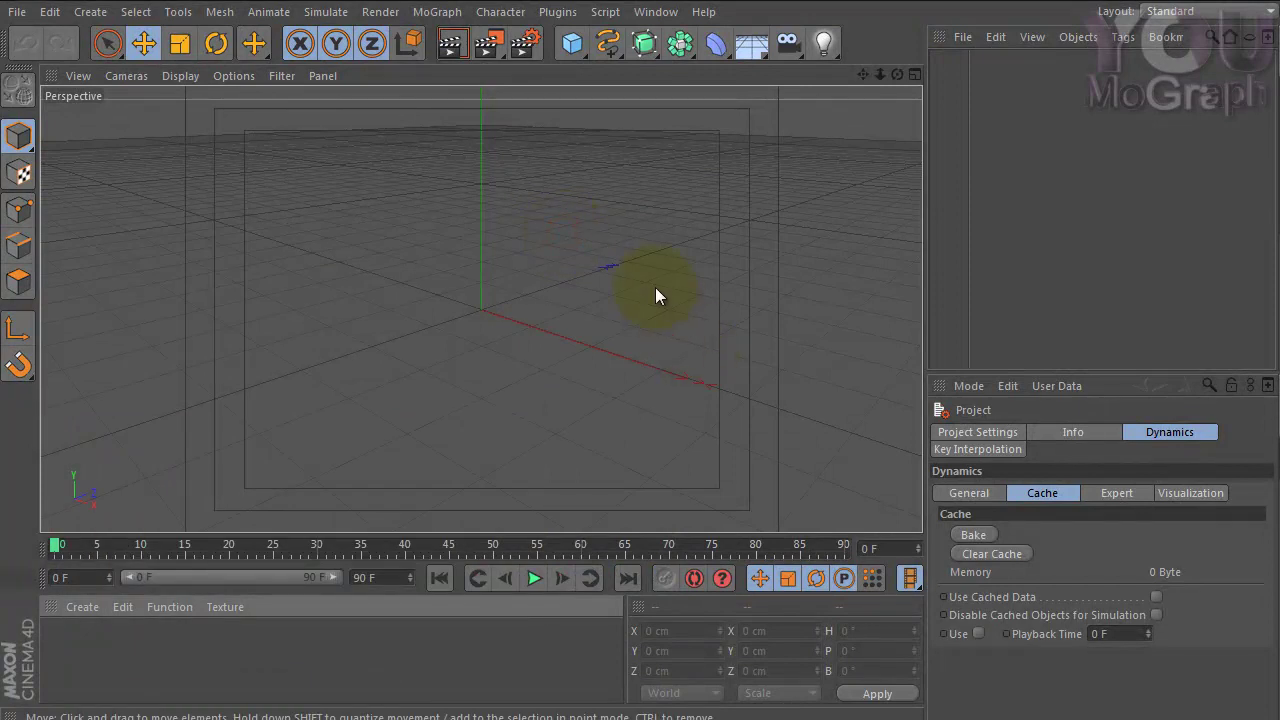
left_click_drag(522, 336, 559, 327, "alt")
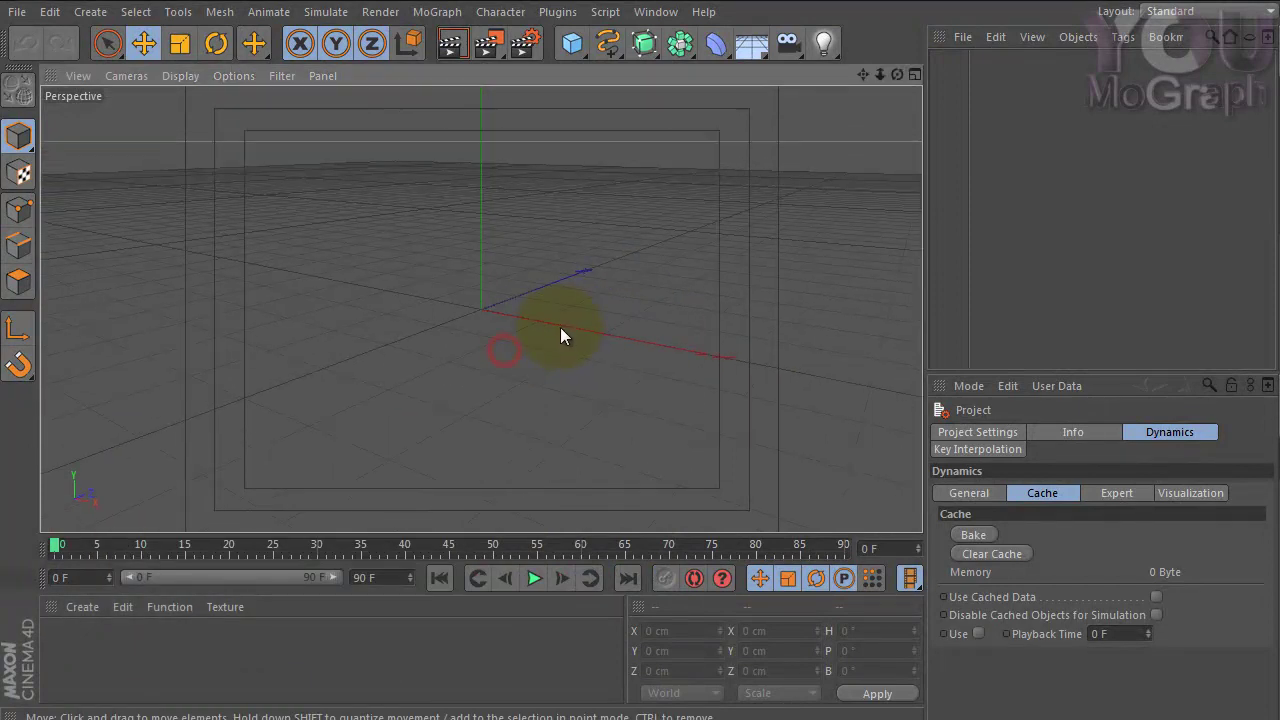
left_click(565, 50)
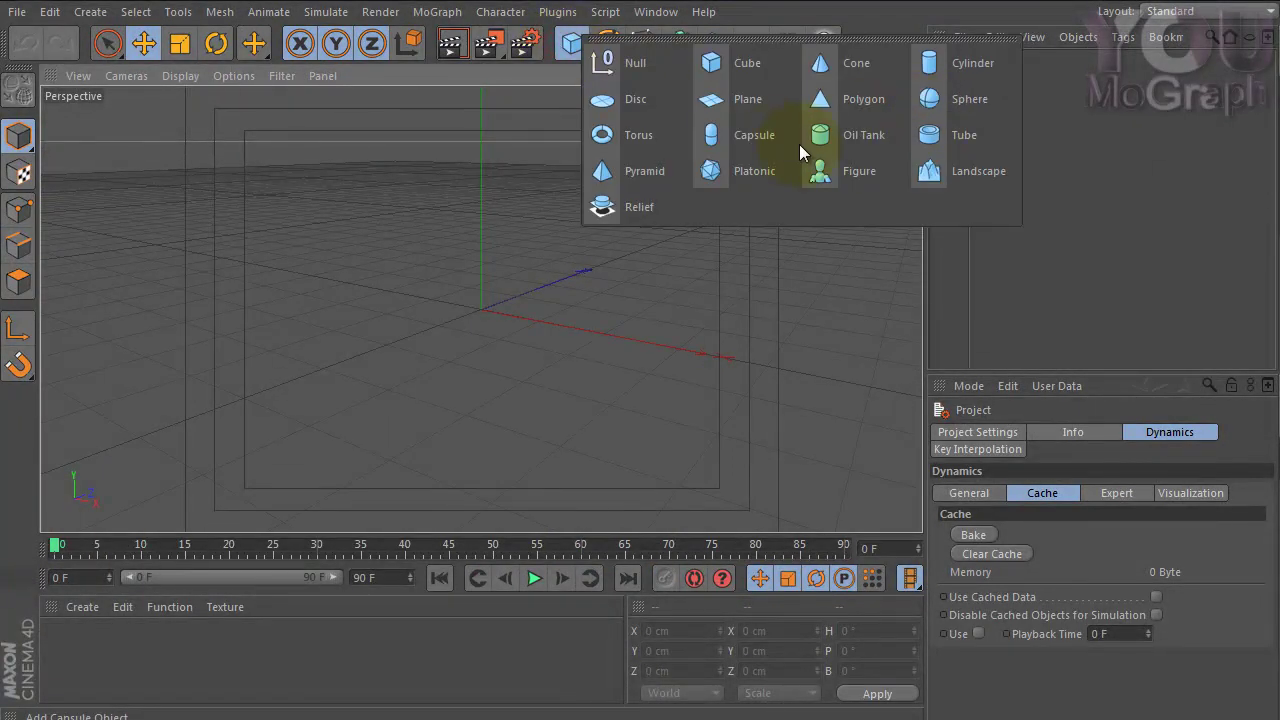
left_click(743, 134)
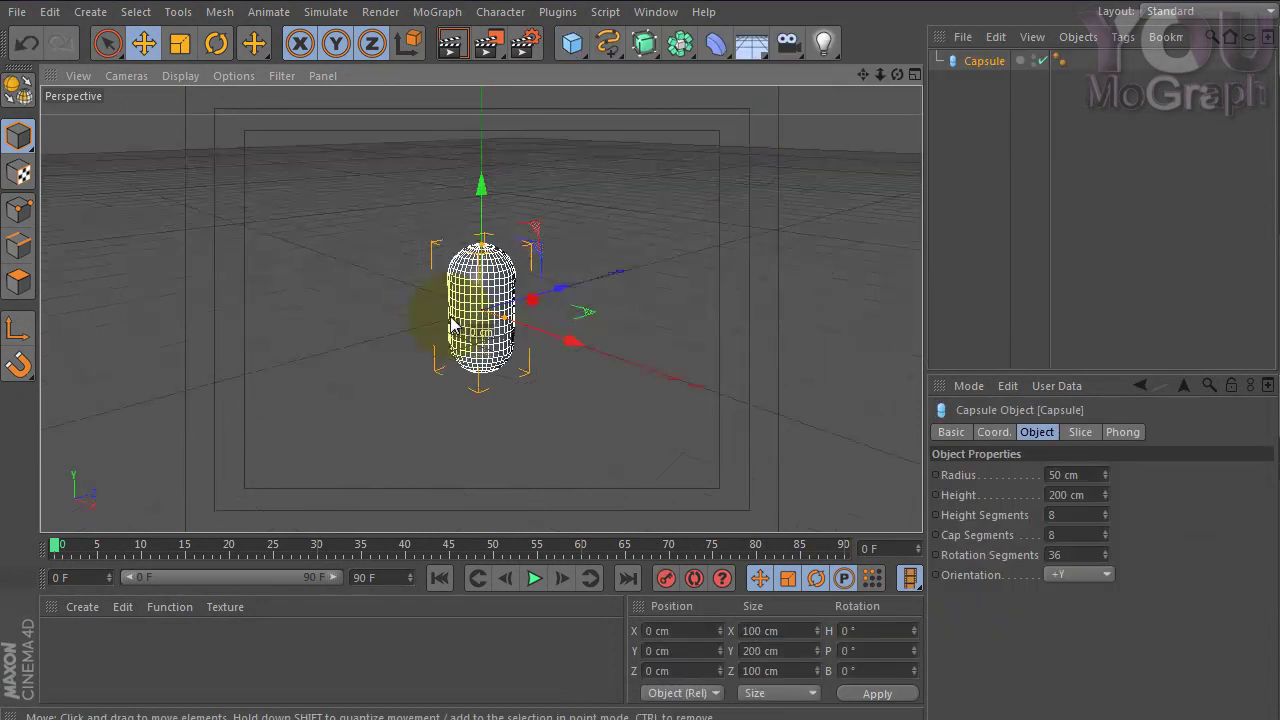
Give the capsule 6 rotation segments, 1 cap segment, 3 height segments and 33 cm radius.
double_click(1074, 556)
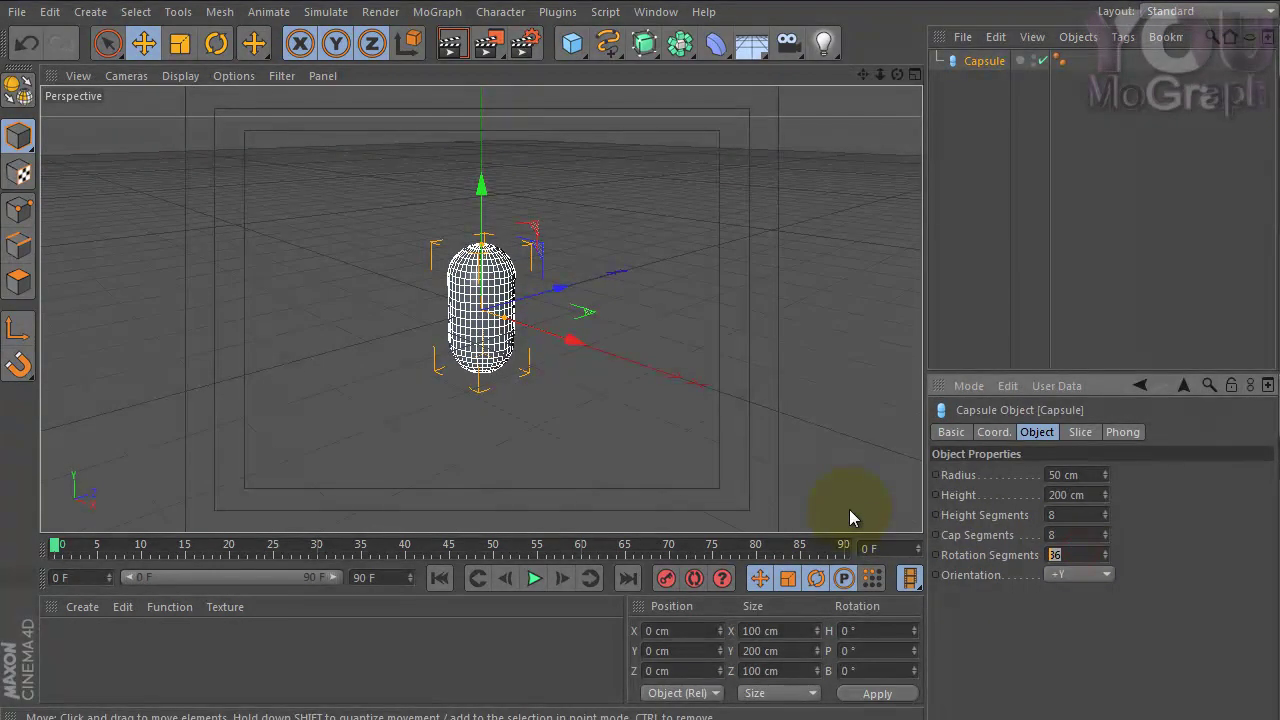
type("6")
key("Return")
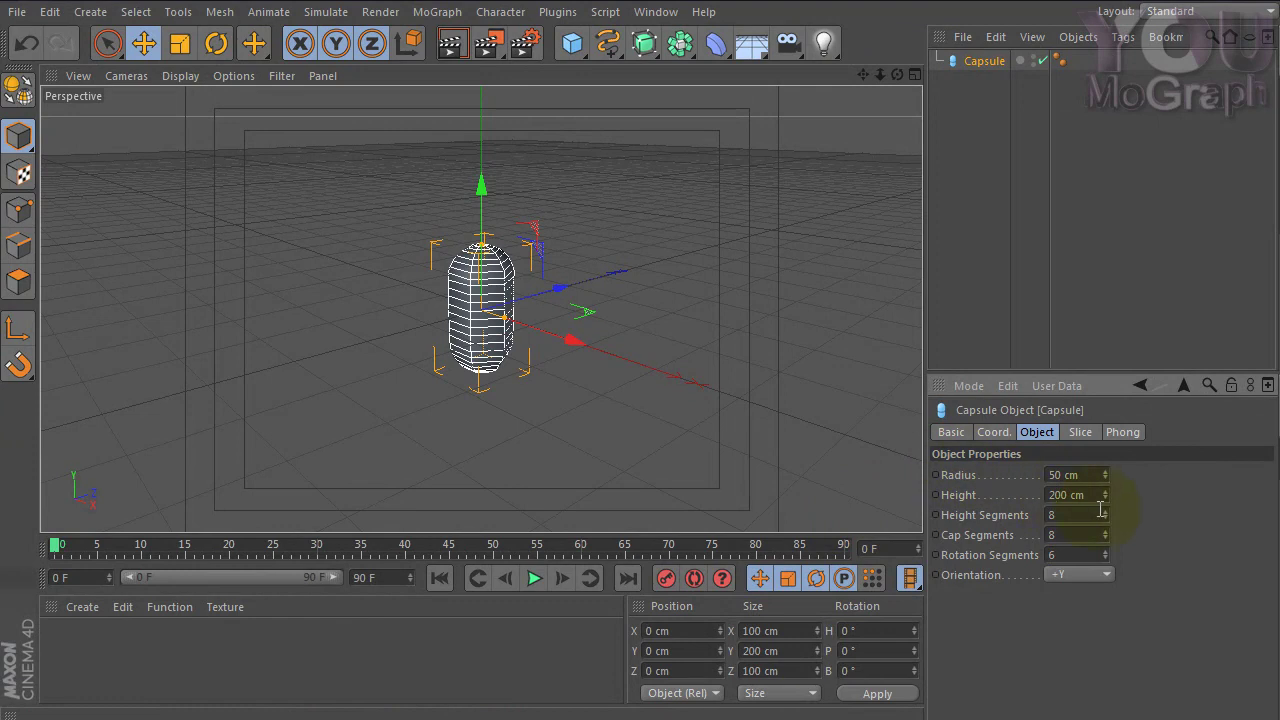
left_click_drag(1108, 535, 1105, 516)
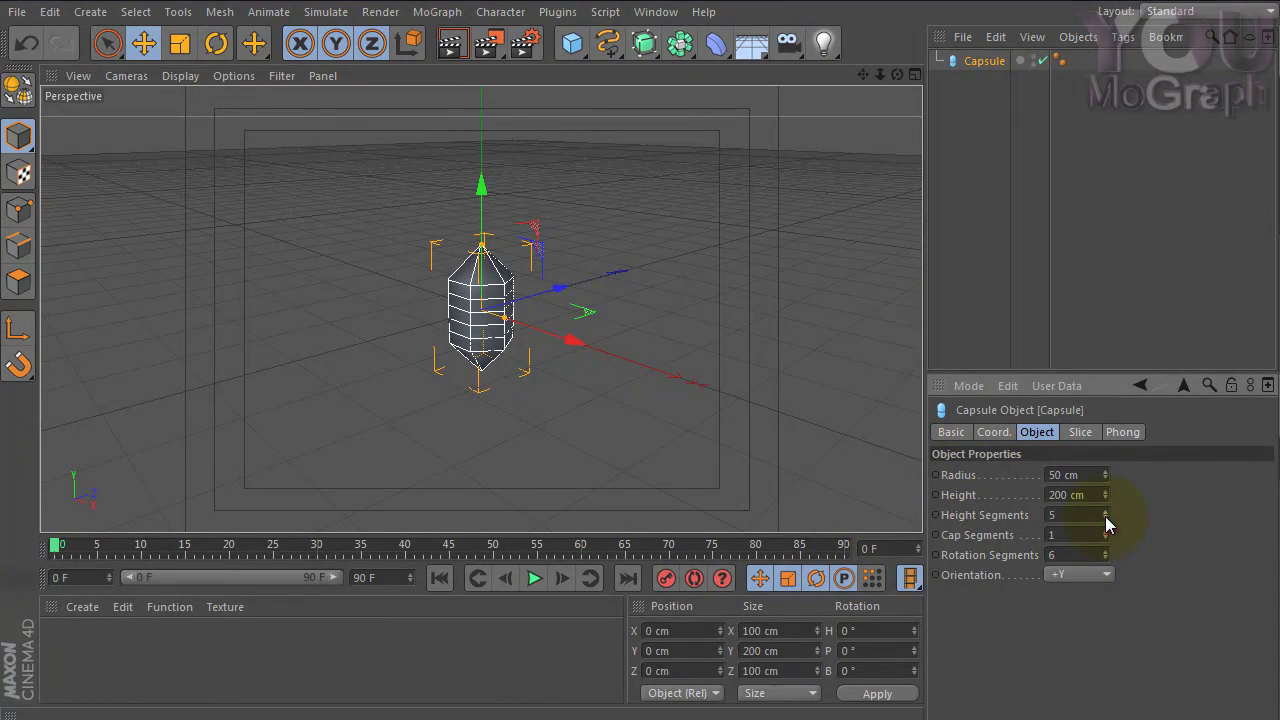
left_click(1106, 511)
left_click_drag(1104, 472, 1104, 470)
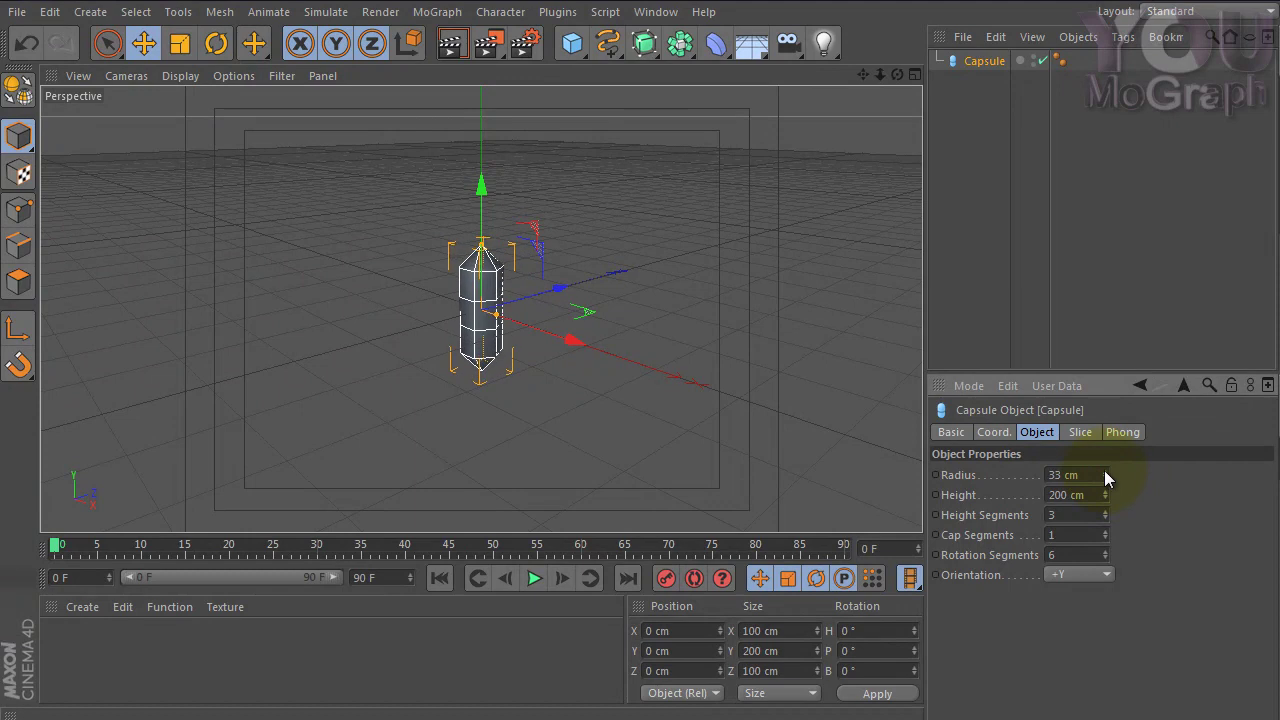
left_click_drag(513, 375, 572, 365, "alt")
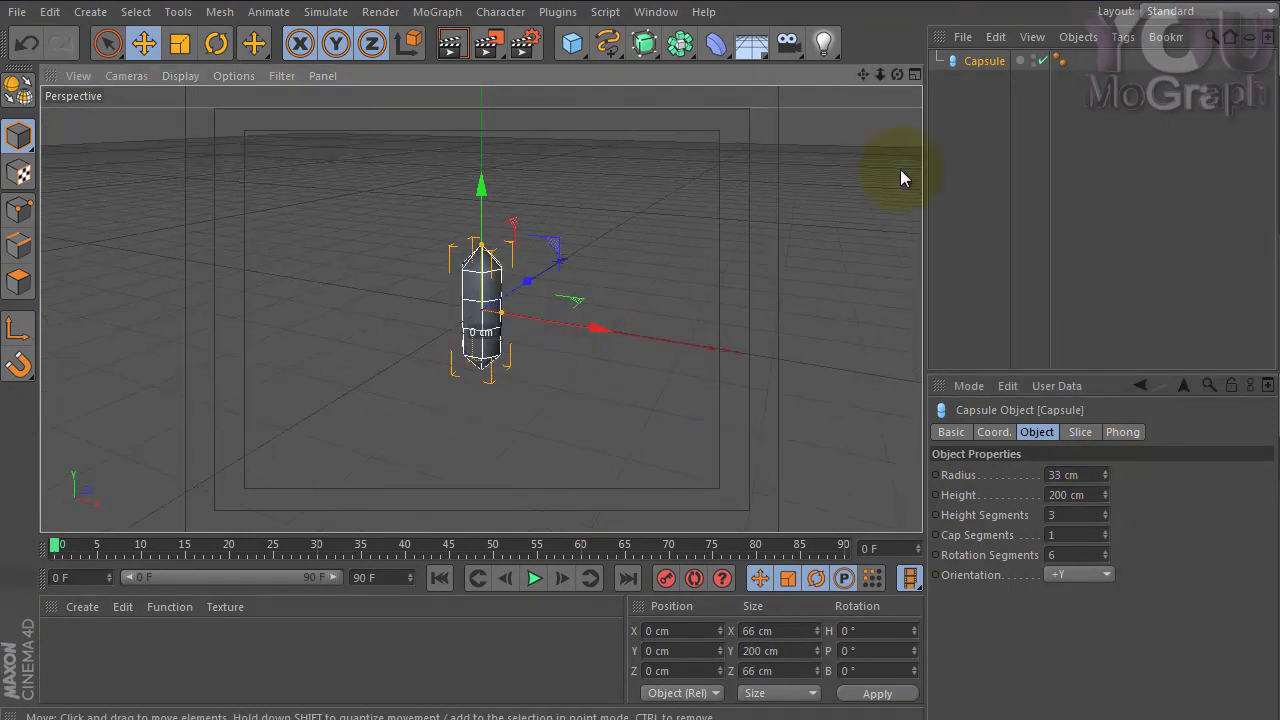
Delete the capsule's Phong smoothing tag.
left_click(1058, 60)
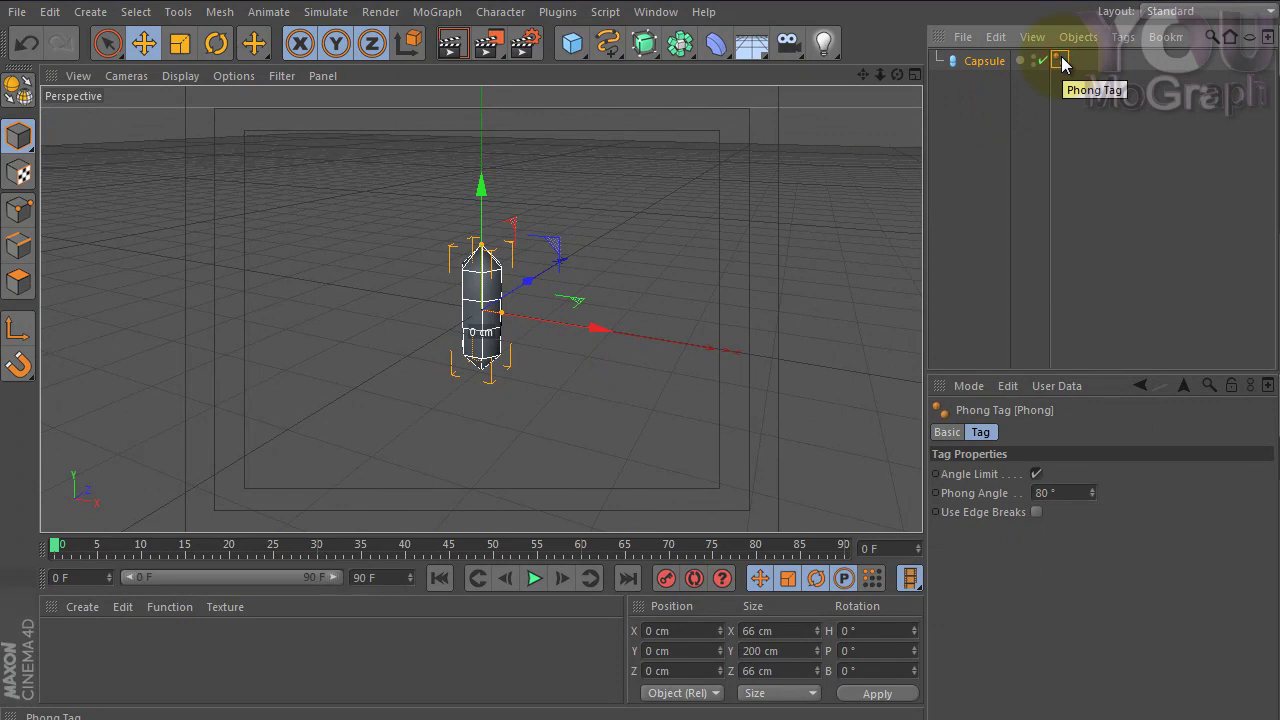
key("Delete")
left_click_drag(492, 329, 566, 306, "alt")
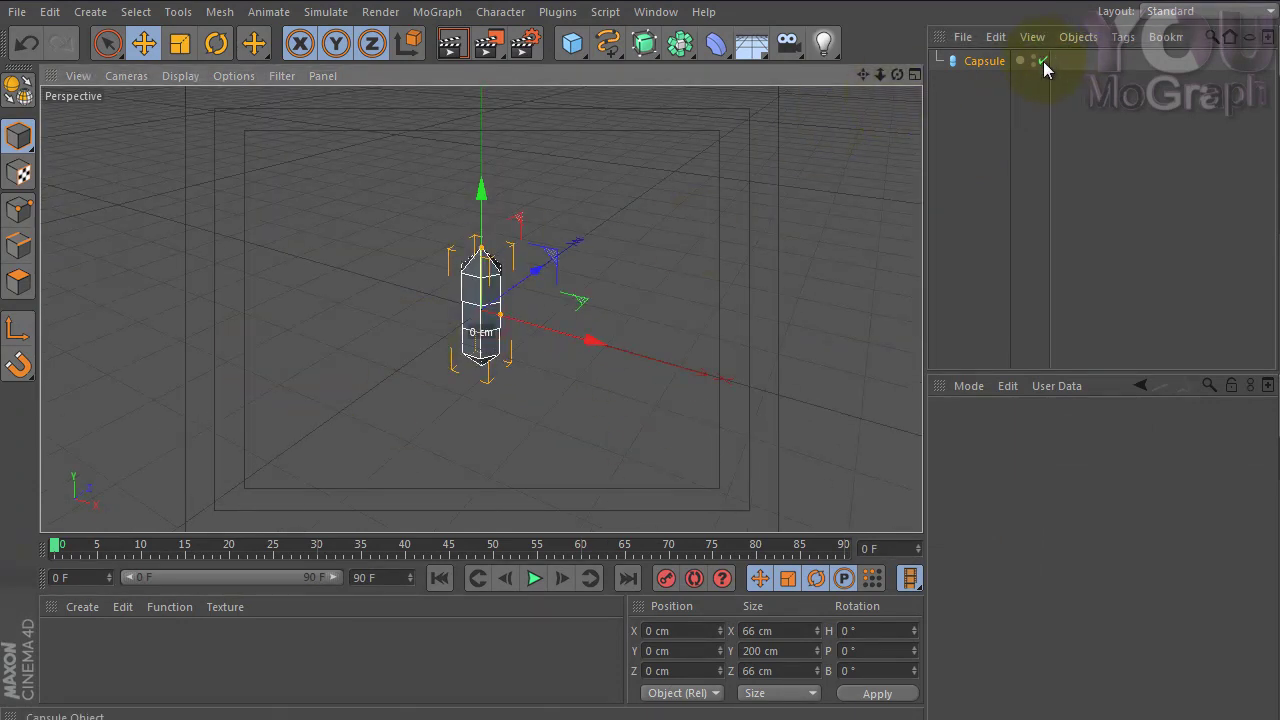
Raise the capsule to a Y position of 100 cm.
left_click(972, 62)
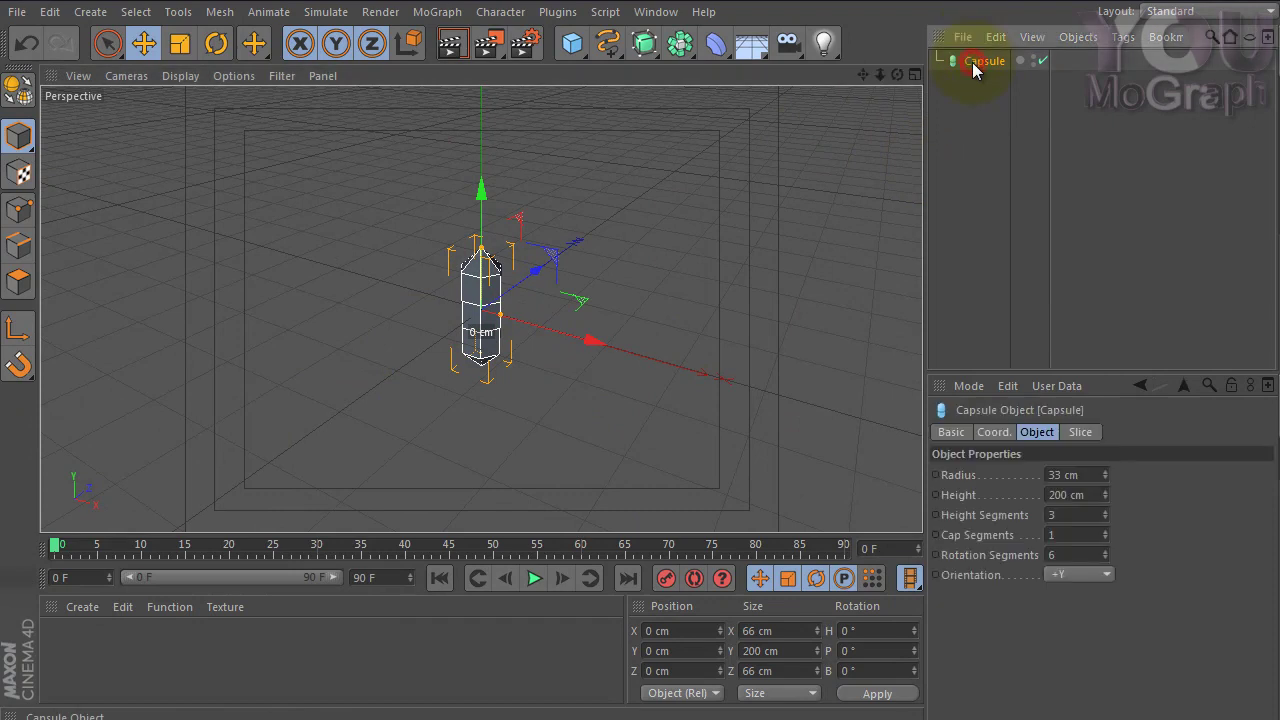
left_click(685, 671)
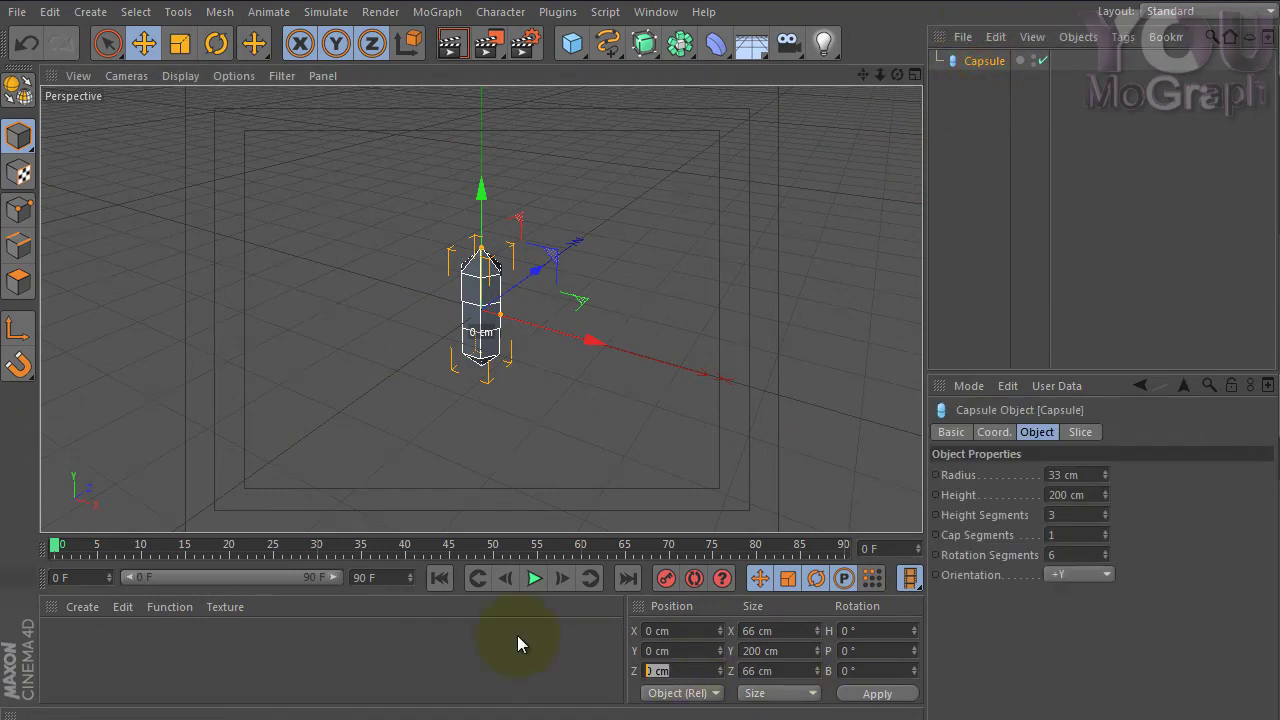
type("100")
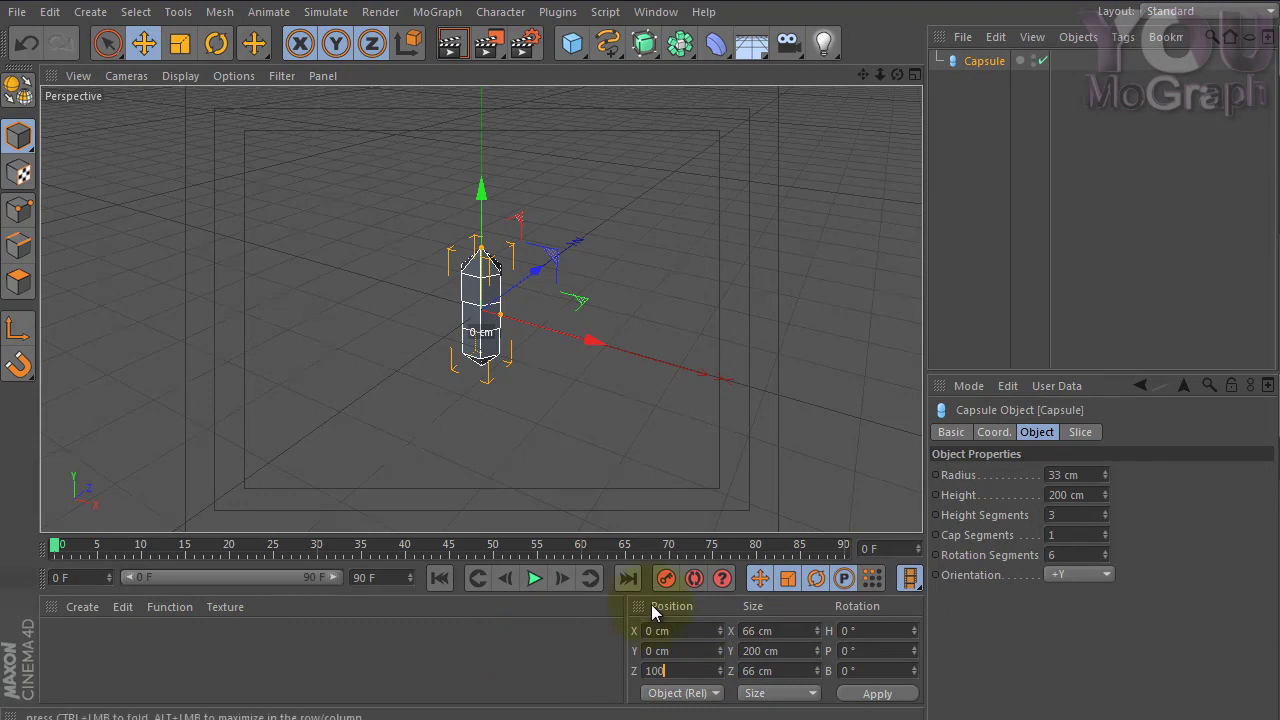
left_click_drag(640, 670, 675, 651)
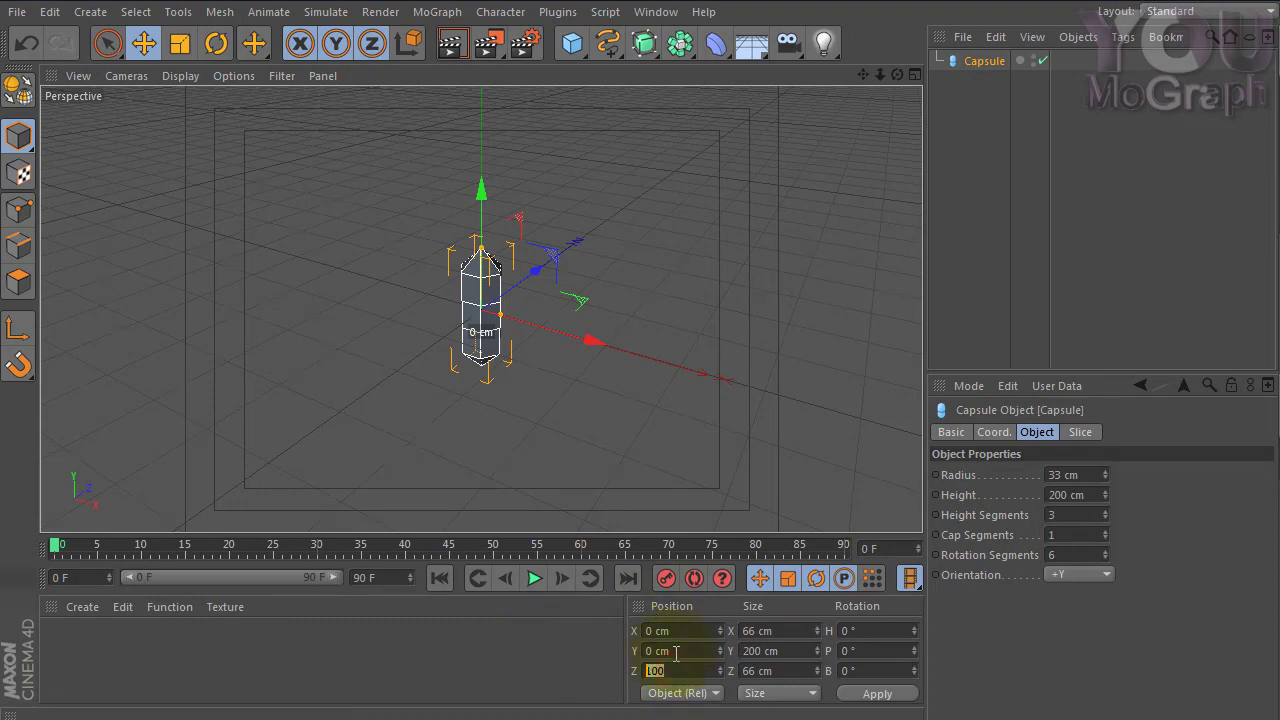
type("0")
left_click(682, 651)
type("100")
key("Return")
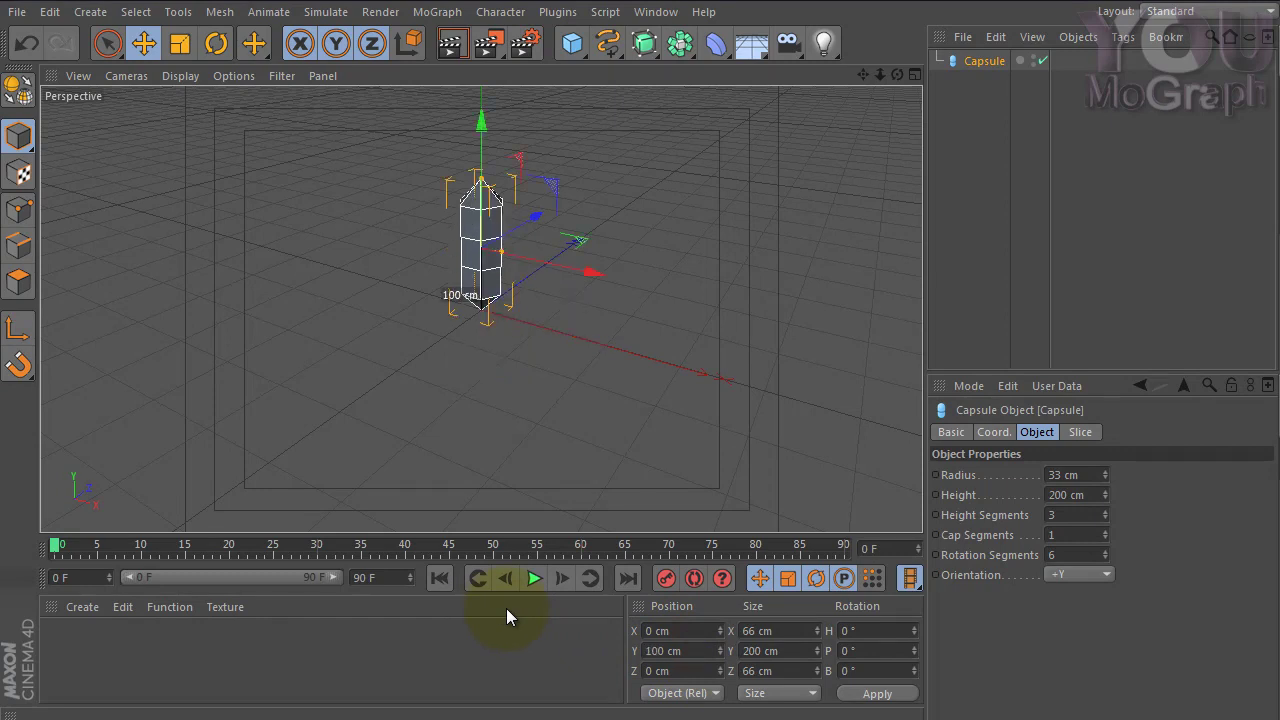
mouse_move(540, 335)
left_mouse_down("alt")
mouse_move(542, 240)
mouse_move(480, 331)
mouse_move(554, 392)
left_mouse_up("alt")
Add a Null, nest the capsule under it, and hide the capsule in the viewport.
left_click(568, 45)
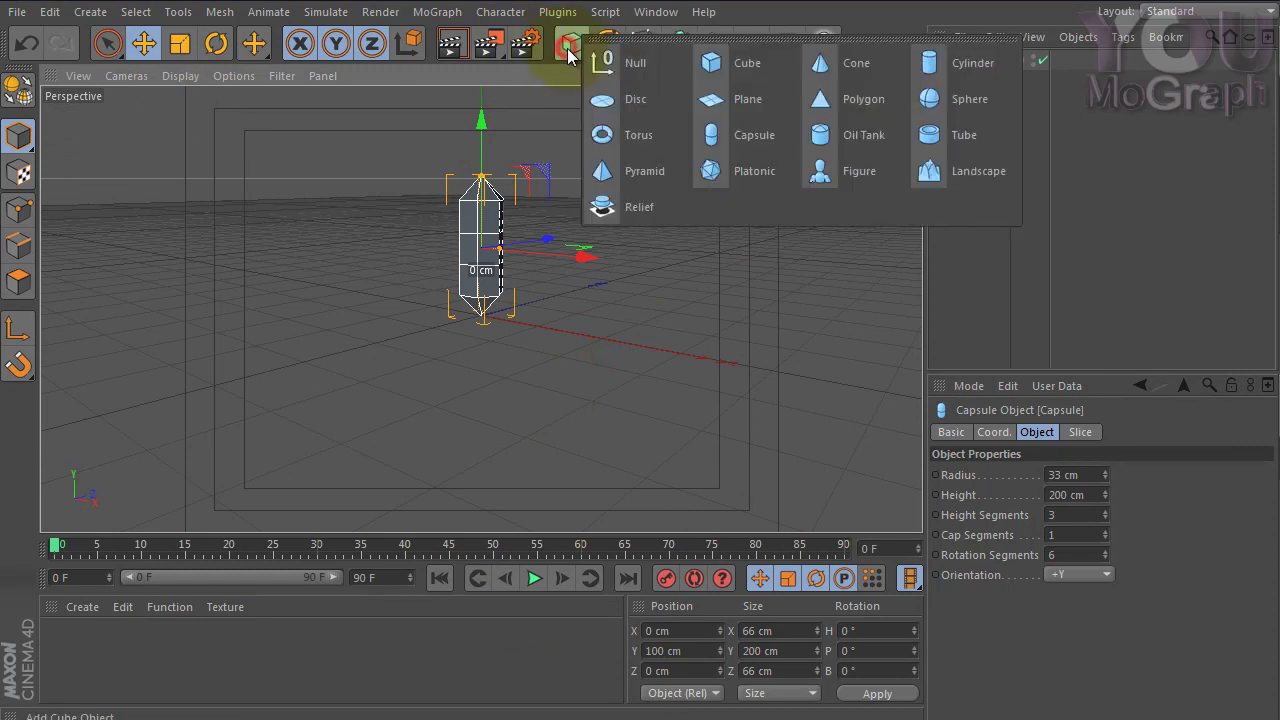
left_click(612, 62)
left_click_drag(975, 81, 984, 66)
left_click(970, 61)
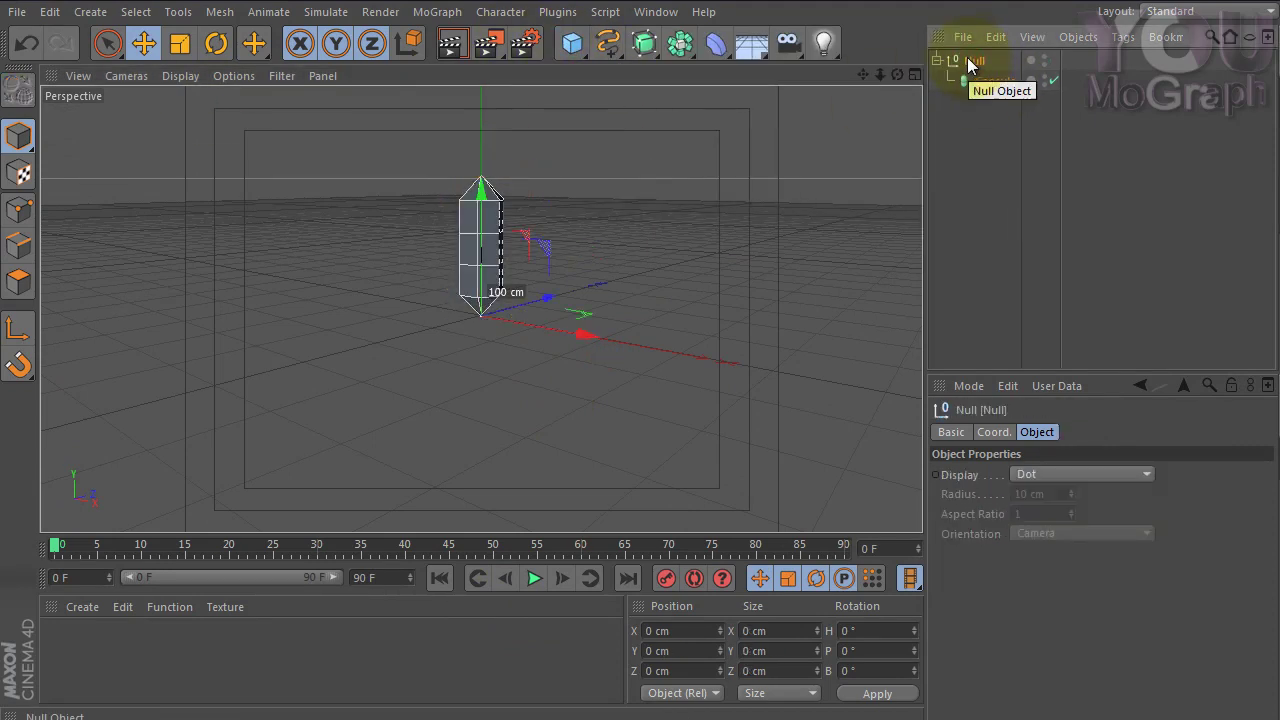
mouse_move(505, 336)
left_mouse_down("alt")
mouse_move(486, 338)
mouse_move(552, 355)
mouse_move(548, 261)
left_mouse_up("alt")
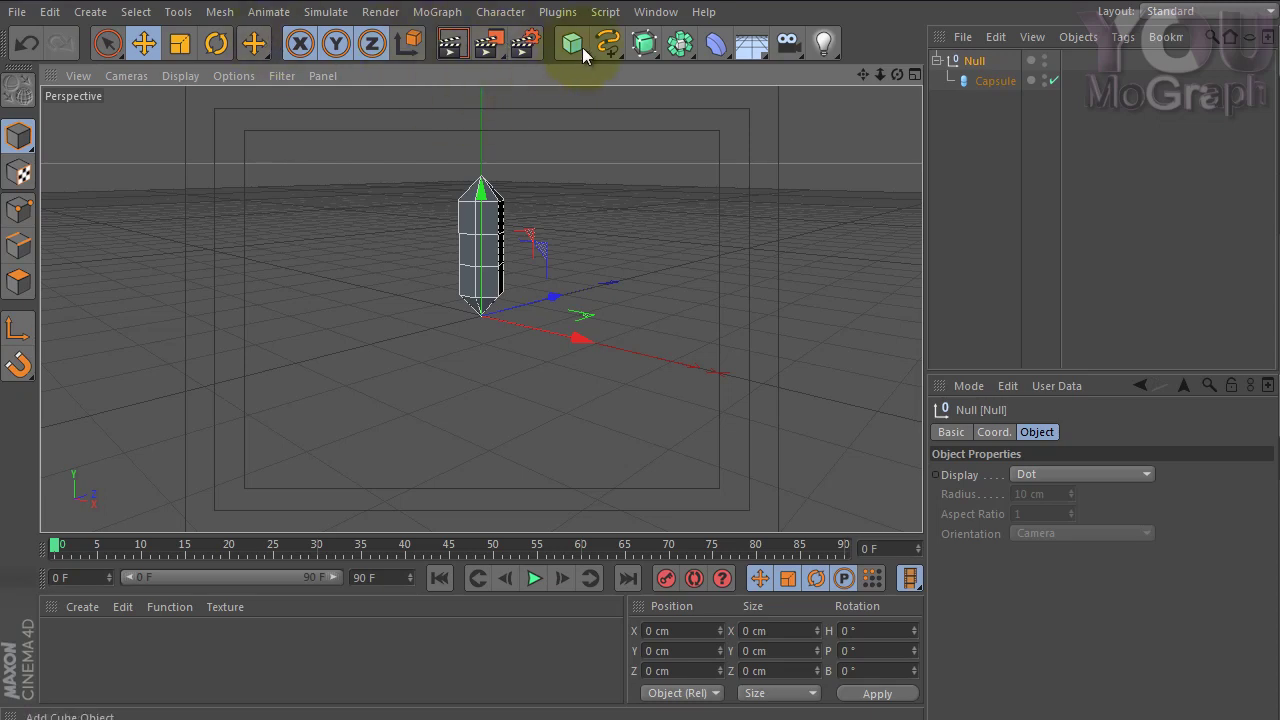
left_click(1047, 79)
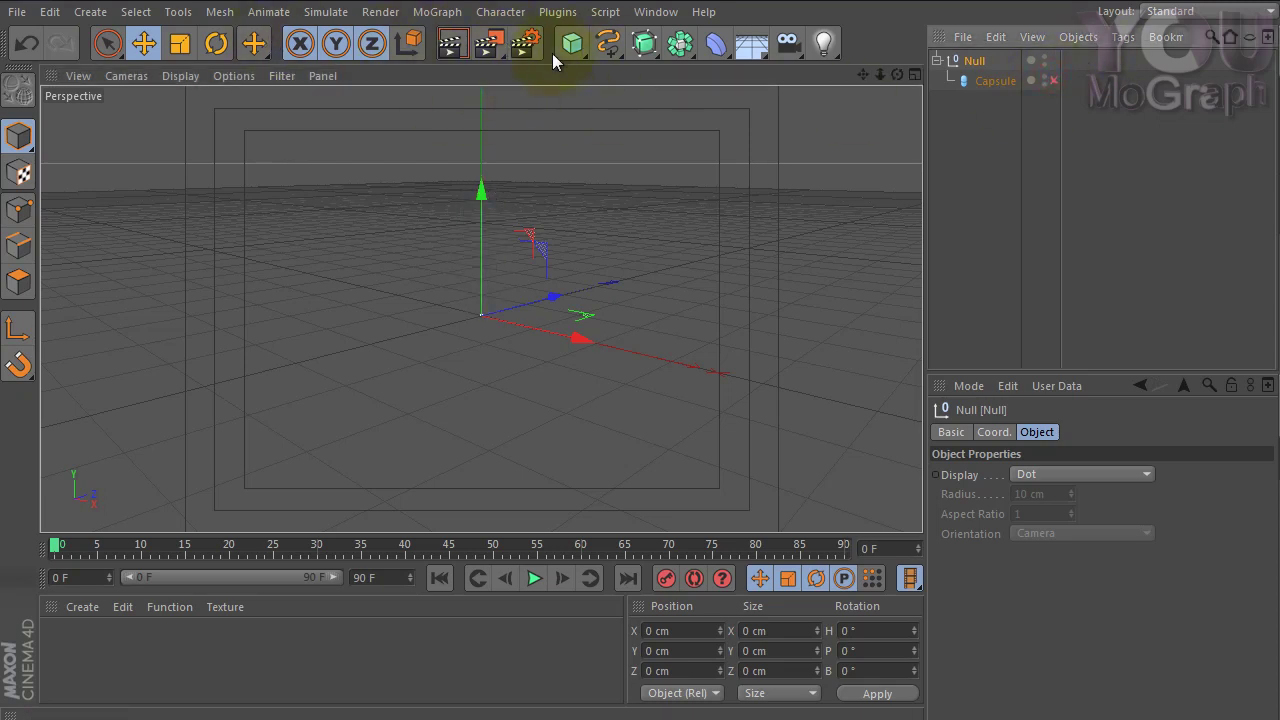
left_click_drag(568, 43, 912, 126)
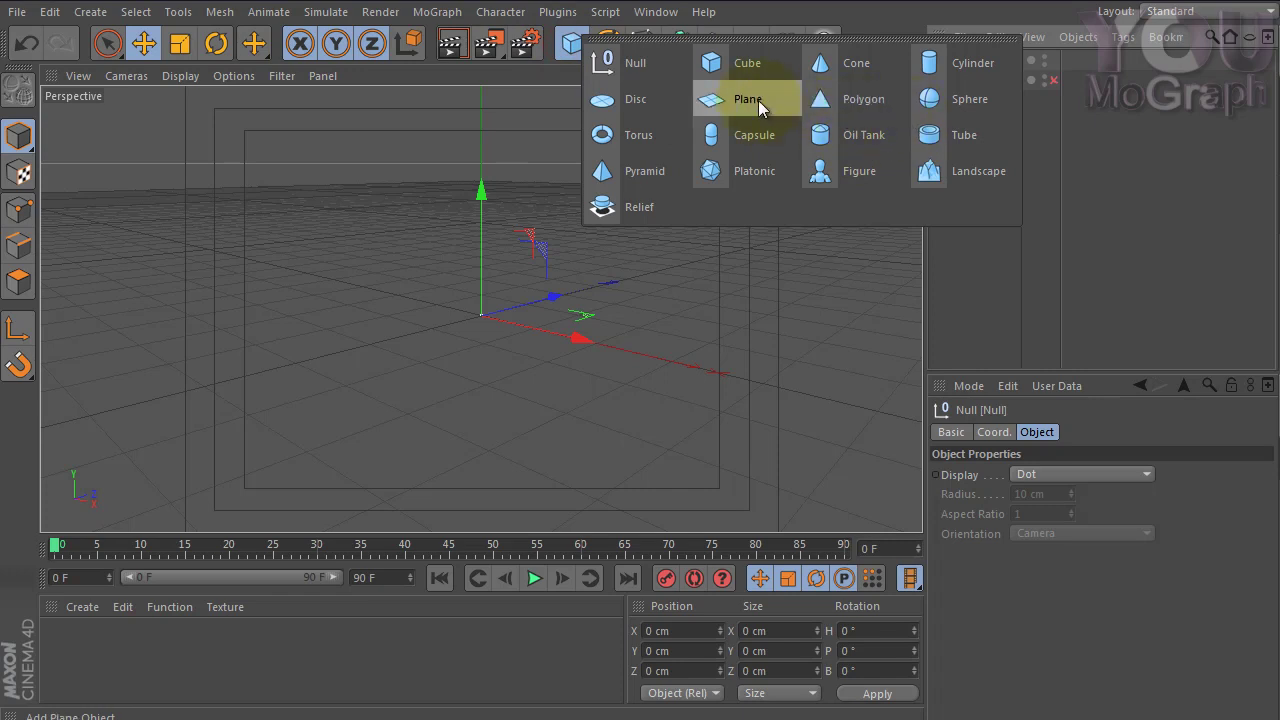
Add a second capsule and set its height to 1500 cm.
left_click(757, 140)
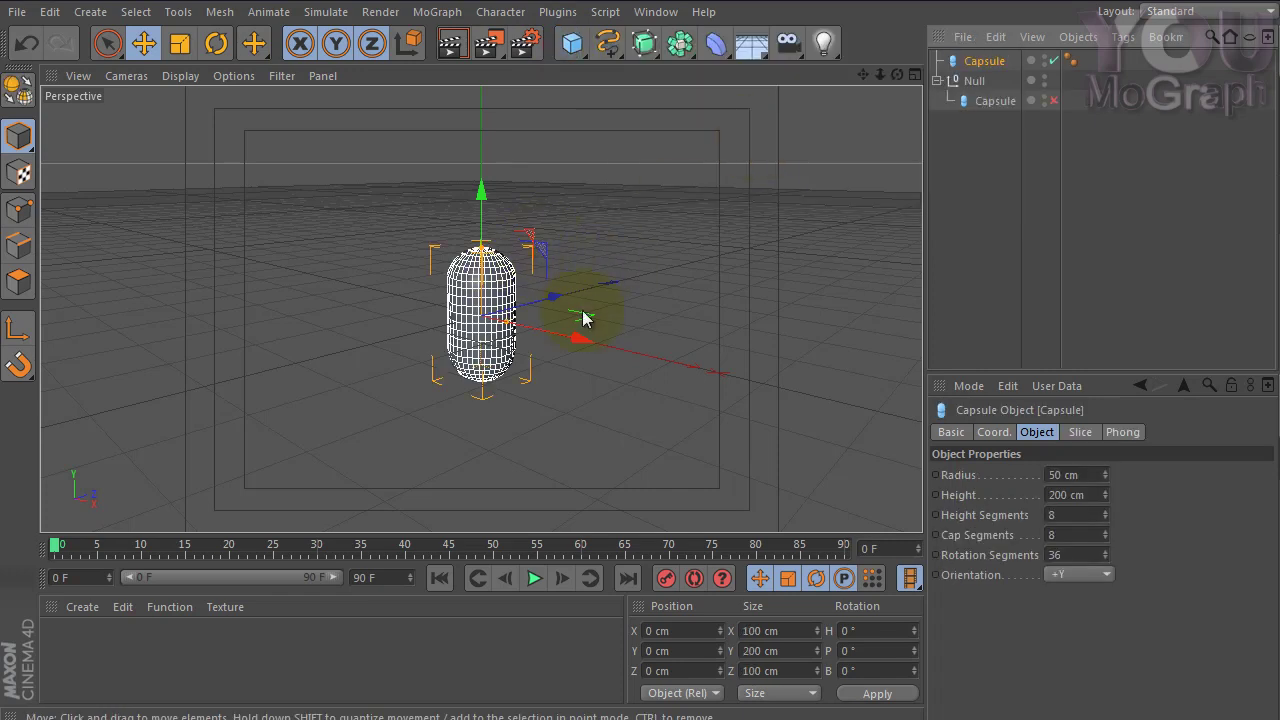
right_click_drag(583, 317, 449, 288, "alt")
mouse_move(449, 288)
left_mouse_down("alt")
mouse_move(570, 280)
mouse_move(578, 135)
left_mouse_up("alt")
left_click(1073, 494)
left_click_drag(1073, 494, 1182, 481)
type("1")
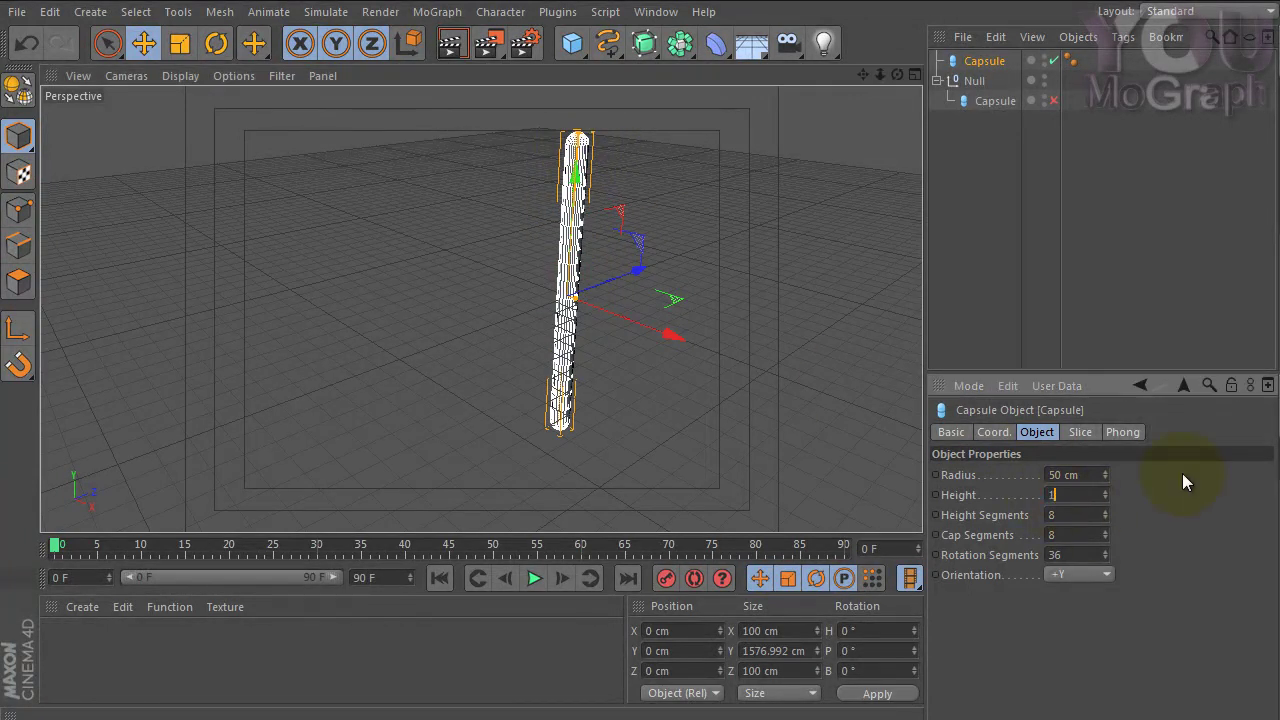
type("500")
key("Return")
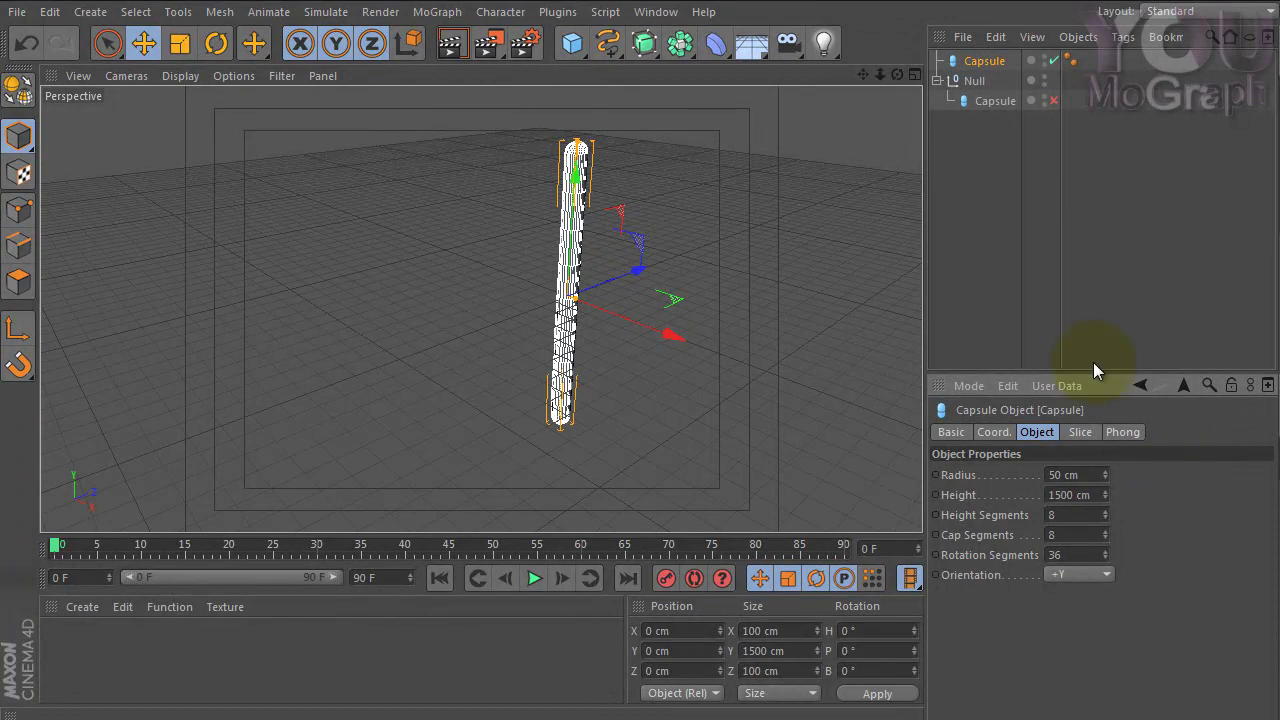
Set the large capsule's radius to 297 cm and its height segments to 10.
left_click_drag(1105, 474, 1105, 471)
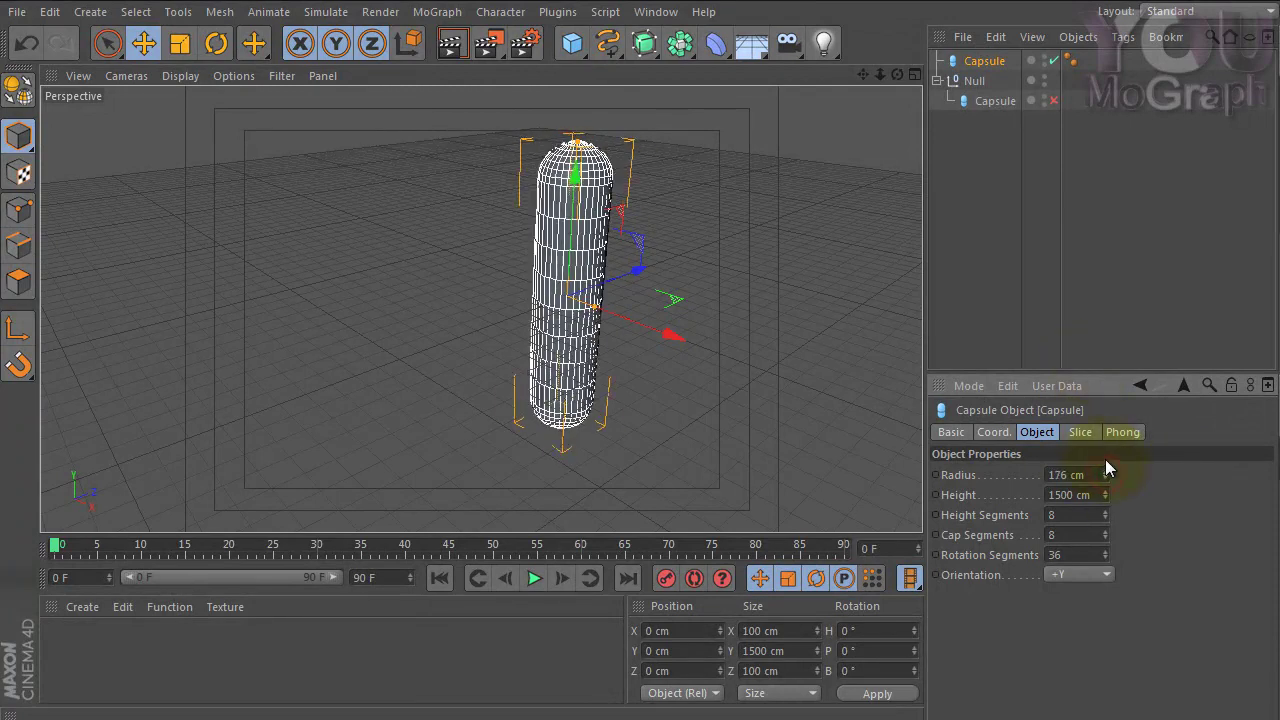
left_click_drag(1105, 471, 1105, 471)
left_click_drag(663, 383, 650, 428, "alt")
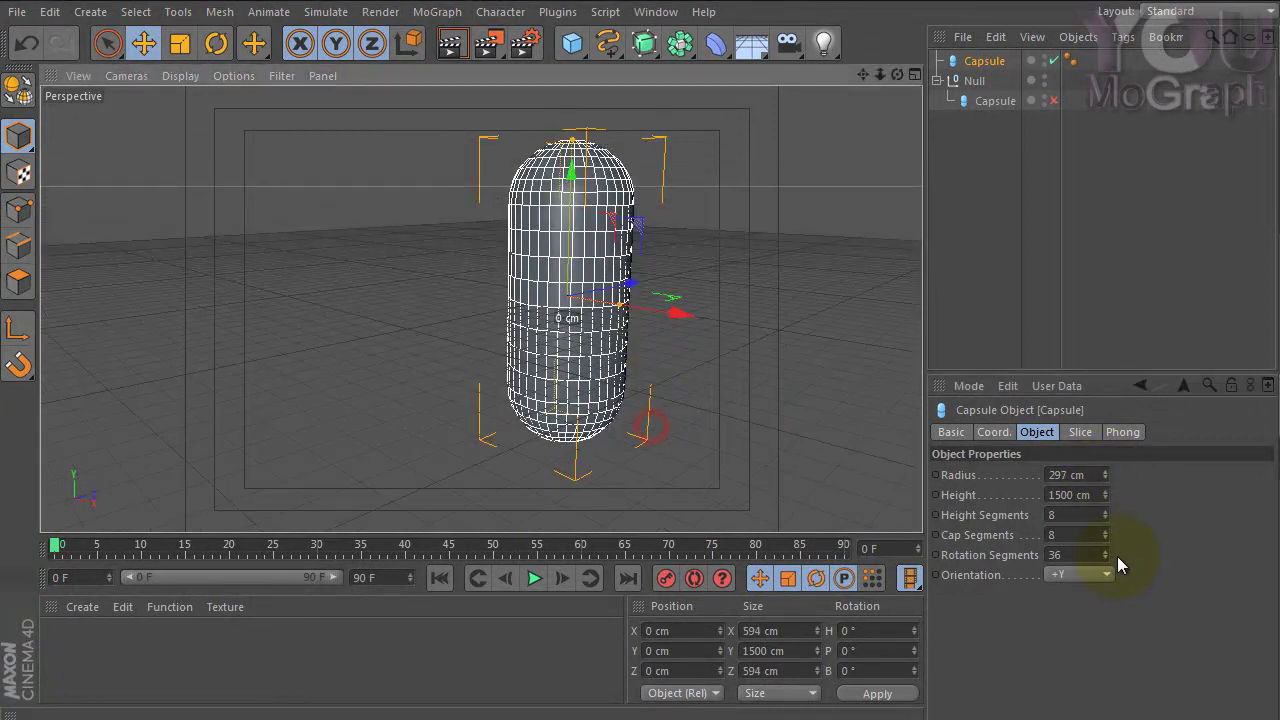
left_click(1106, 511)
left_click(1106, 511)
mouse_move(543, 286)
left_mouse_down("alt")
mouse_move(626, 459)
mouse_move(663, 443)
left_mouse_up("alt")
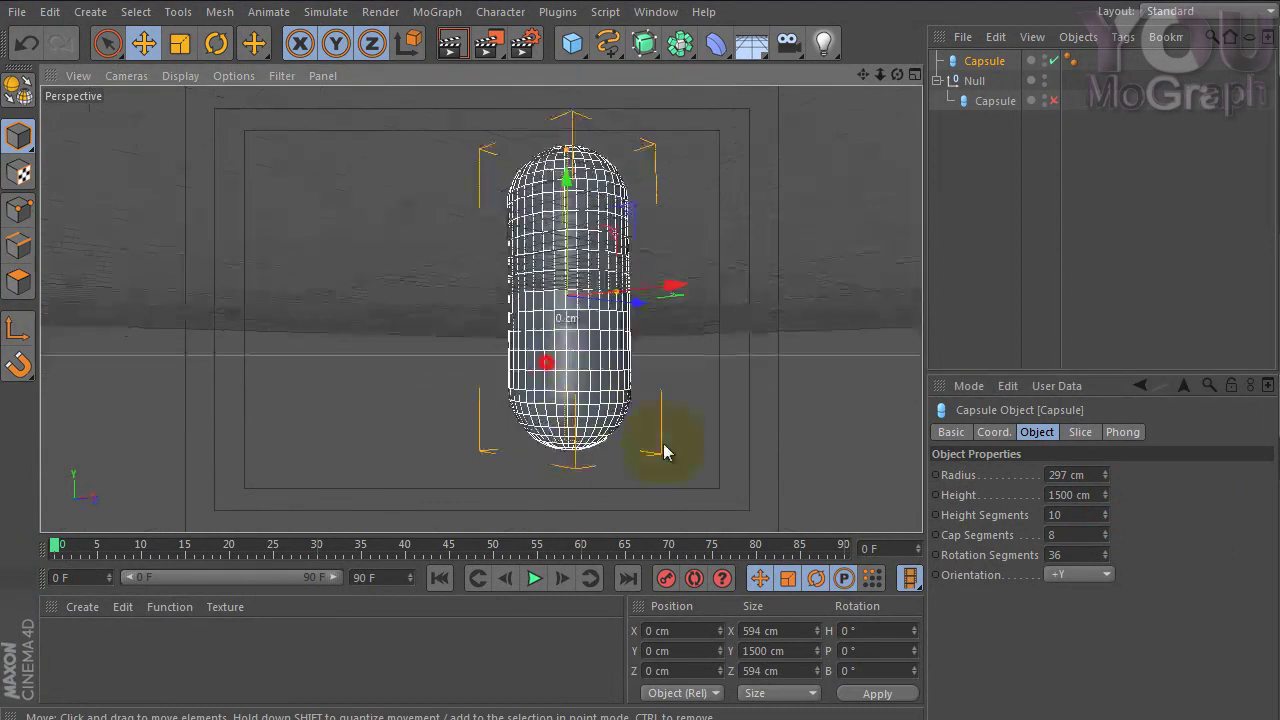
Lower the large capsule's cap segments to 6.
left_click(1106, 538)
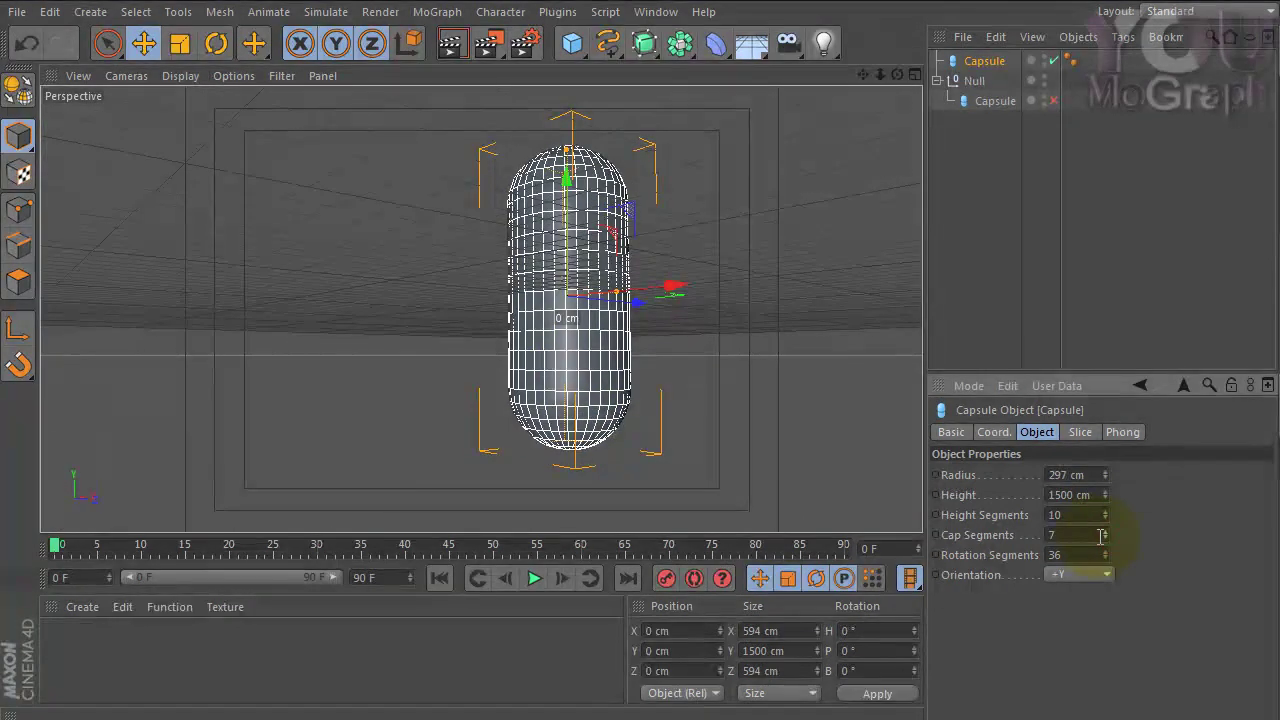
left_click_drag(468, 336, 717, 425, "alt")
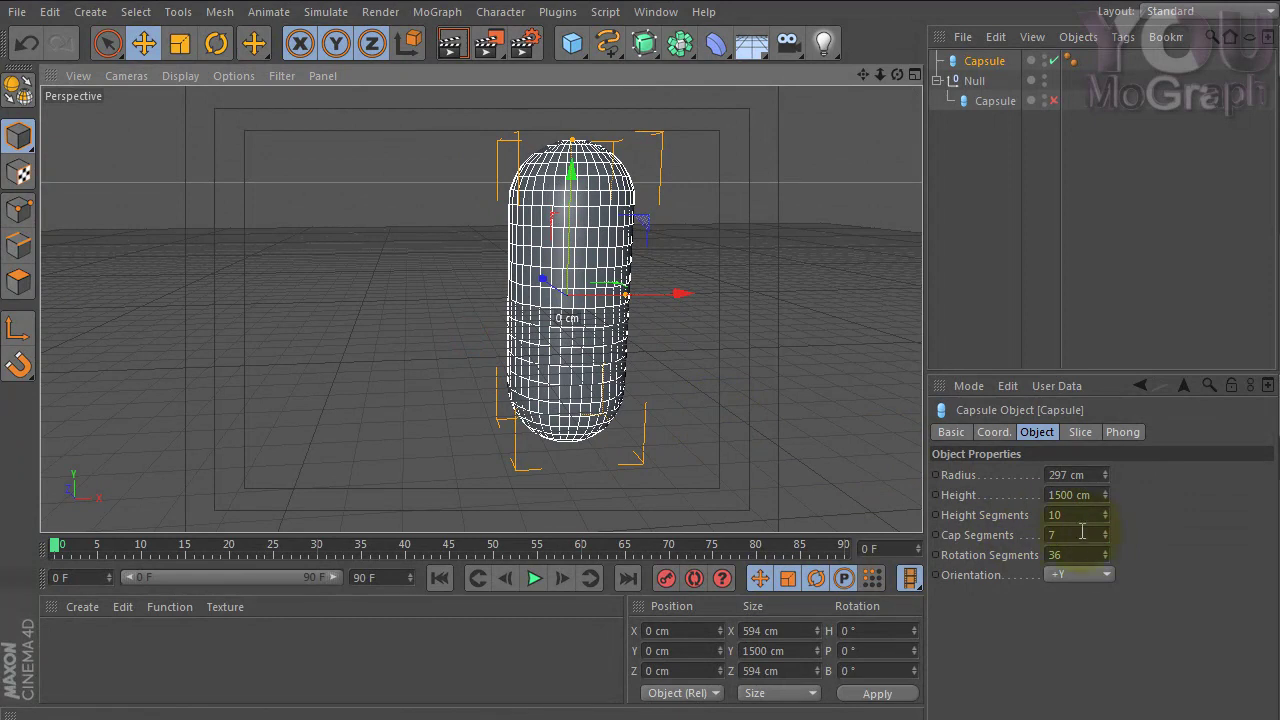
mouse_move(723, 395)
left_mouse_down("alt")
mouse_move(389, 256)
mouse_move(455, 284)
left_mouse_up("alt")
left_click_drag(534, 271, 721, 398, "alt")
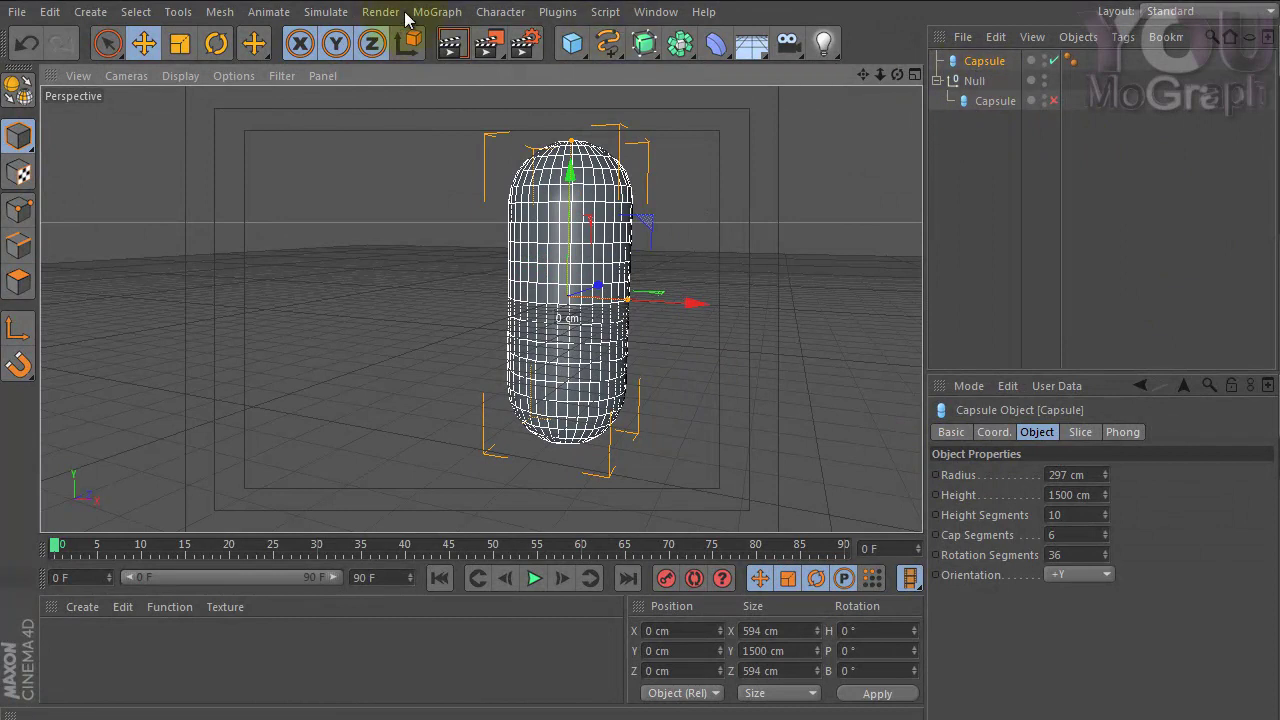
left_click(440, 12)
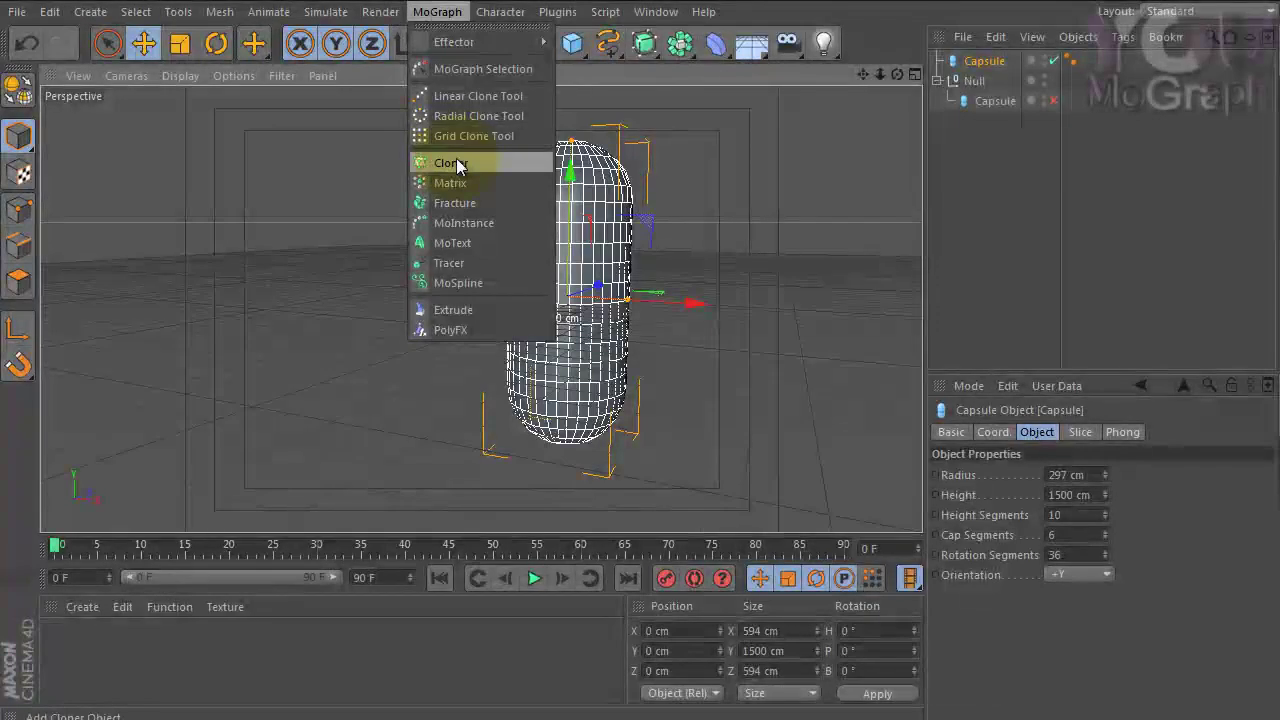
Add a Cloner, put the Null with its capsule inside it, and hide the large capsule.
left_click(452, 162)
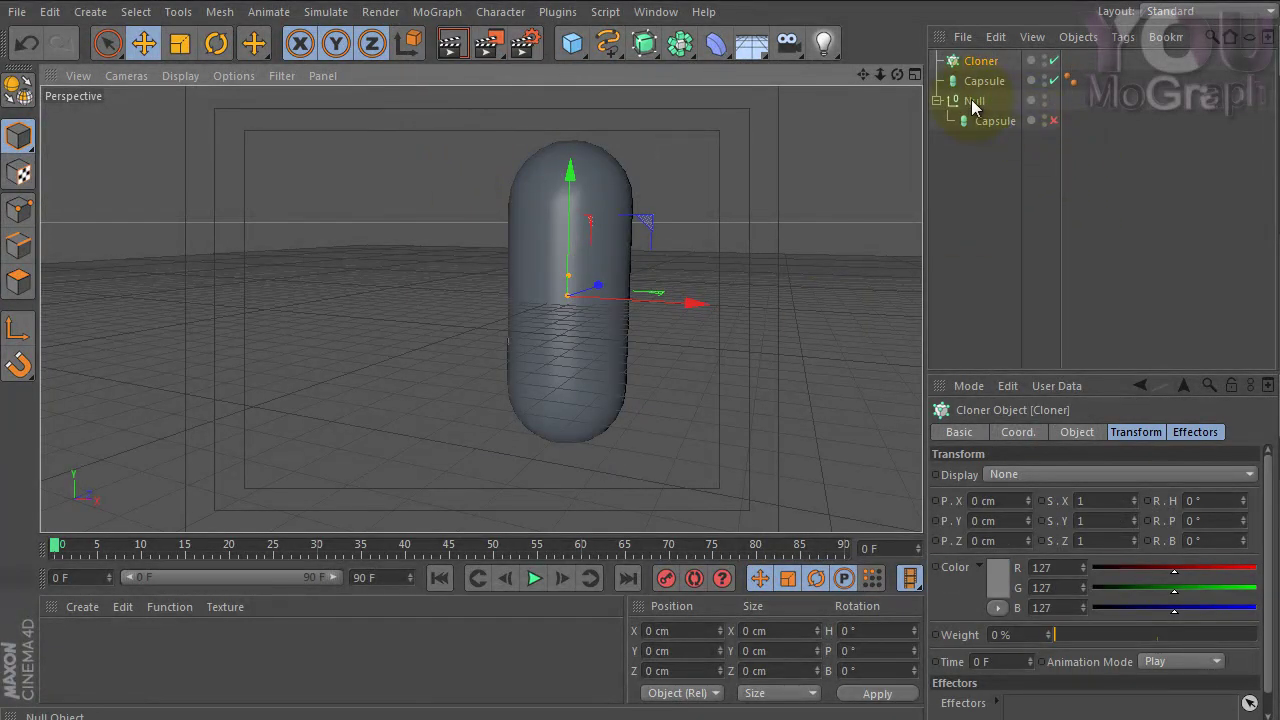
left_click_drag(975, 103, 983, 63)
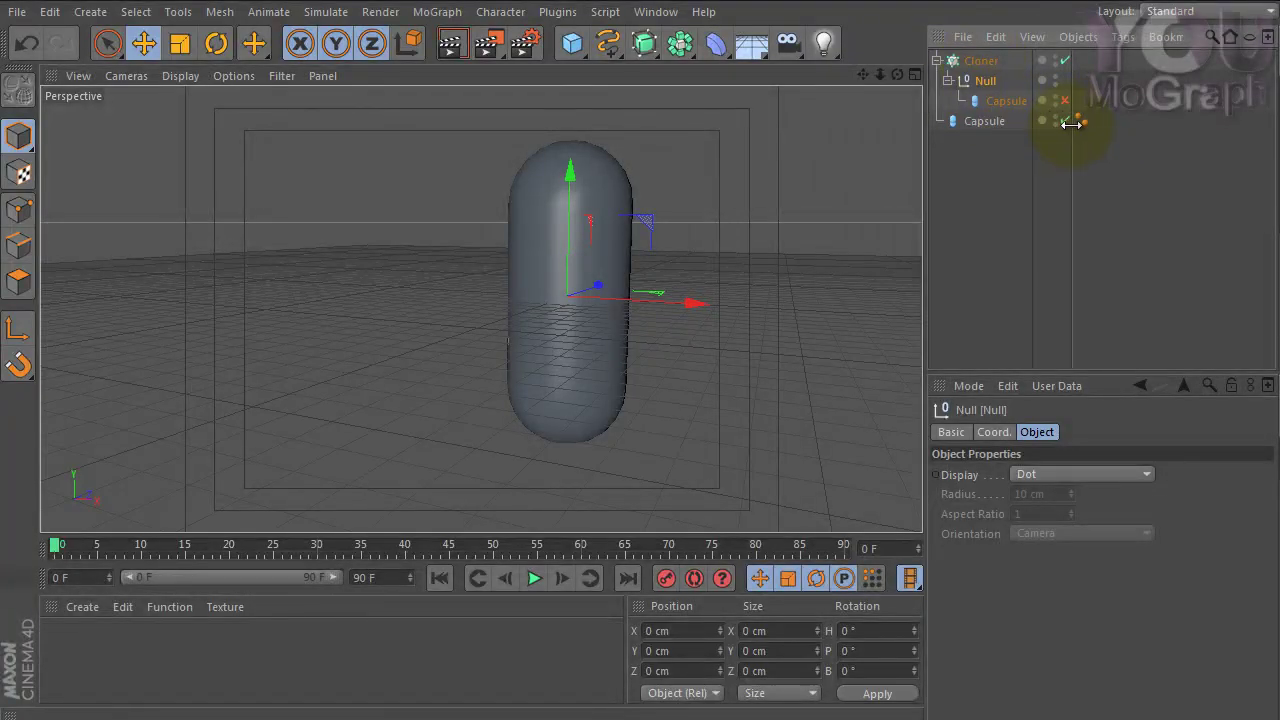
left_click(1056, 120)
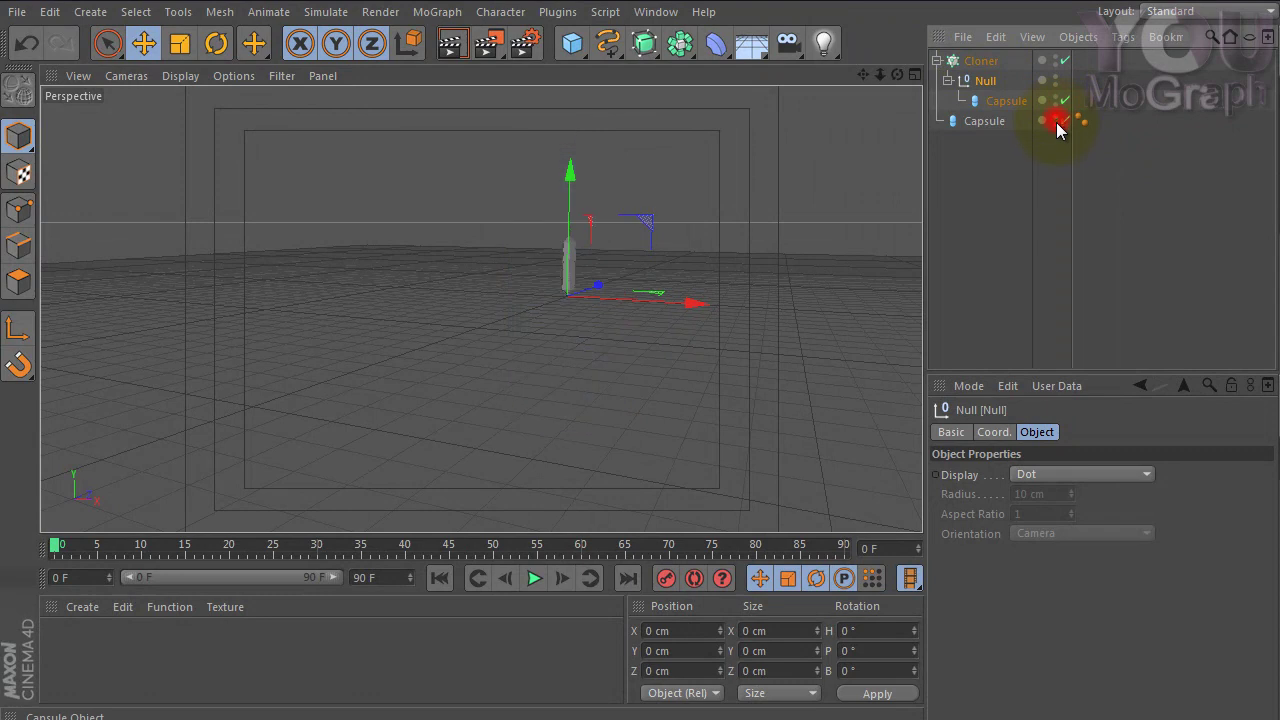
mouse_move(500, 326)
left_mouse_down("alt")
mouse_move(369, 295)
mouse_move(553, 358)
mouse_move(493, 390)
mouse_move(500, 380)
left_mouse_up("alt")
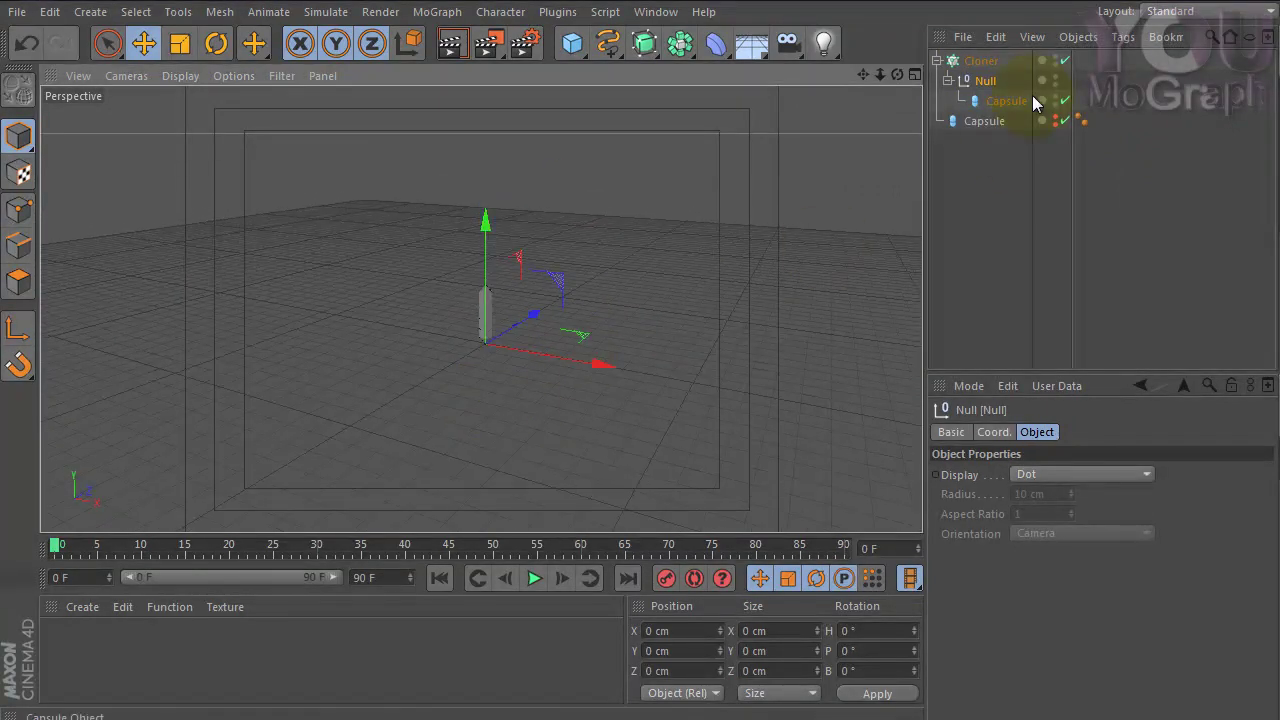
Keep the Cloner's clone display set to None.
left_click(985, 60)
left_click(1067, 474)
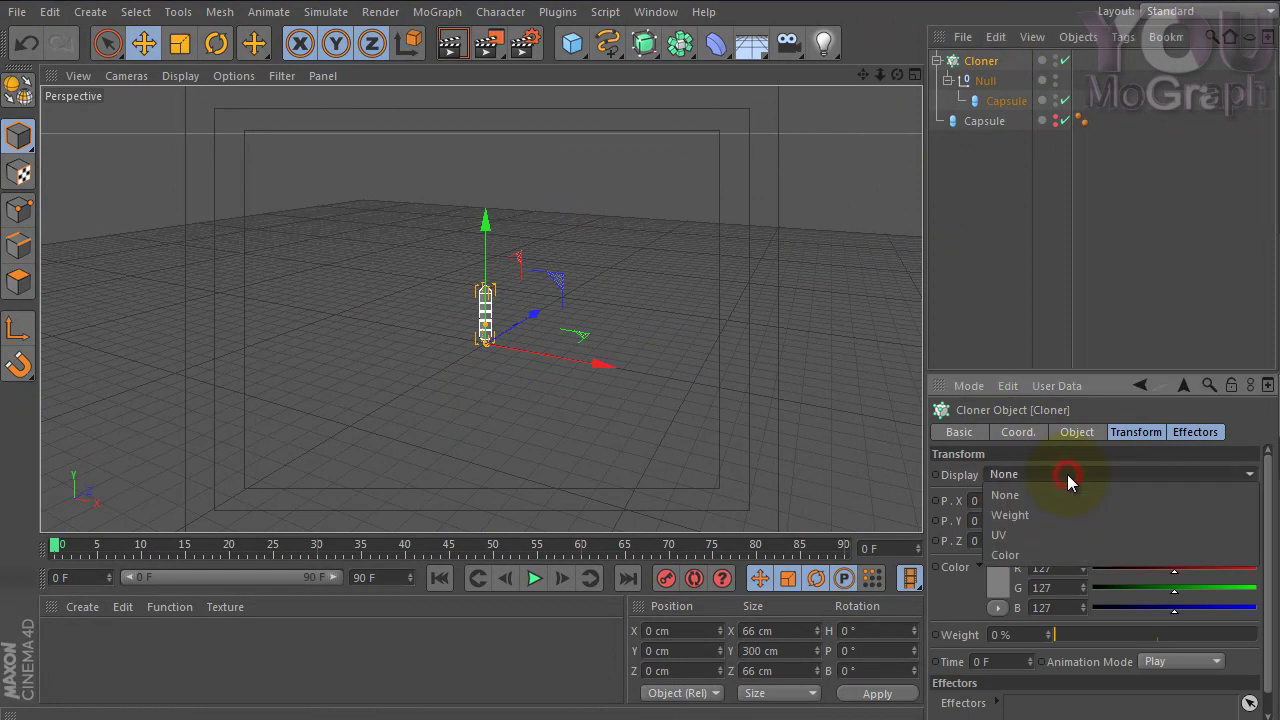
left_click(1187, 431)
Set the Cloner to Object mode using the large capsule as the clone surface.
left_click(1138, 431)
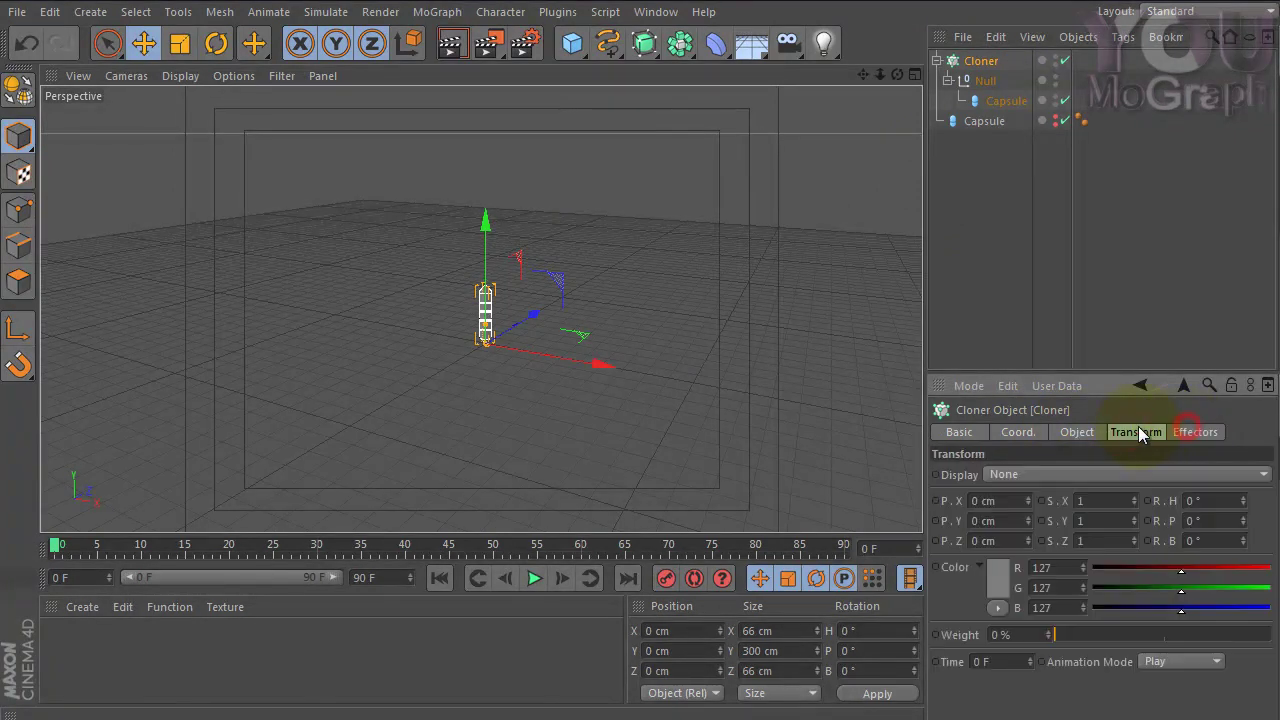
left_click(1090, 431)
left_click(1048, 474)
left_click(1044, 489)
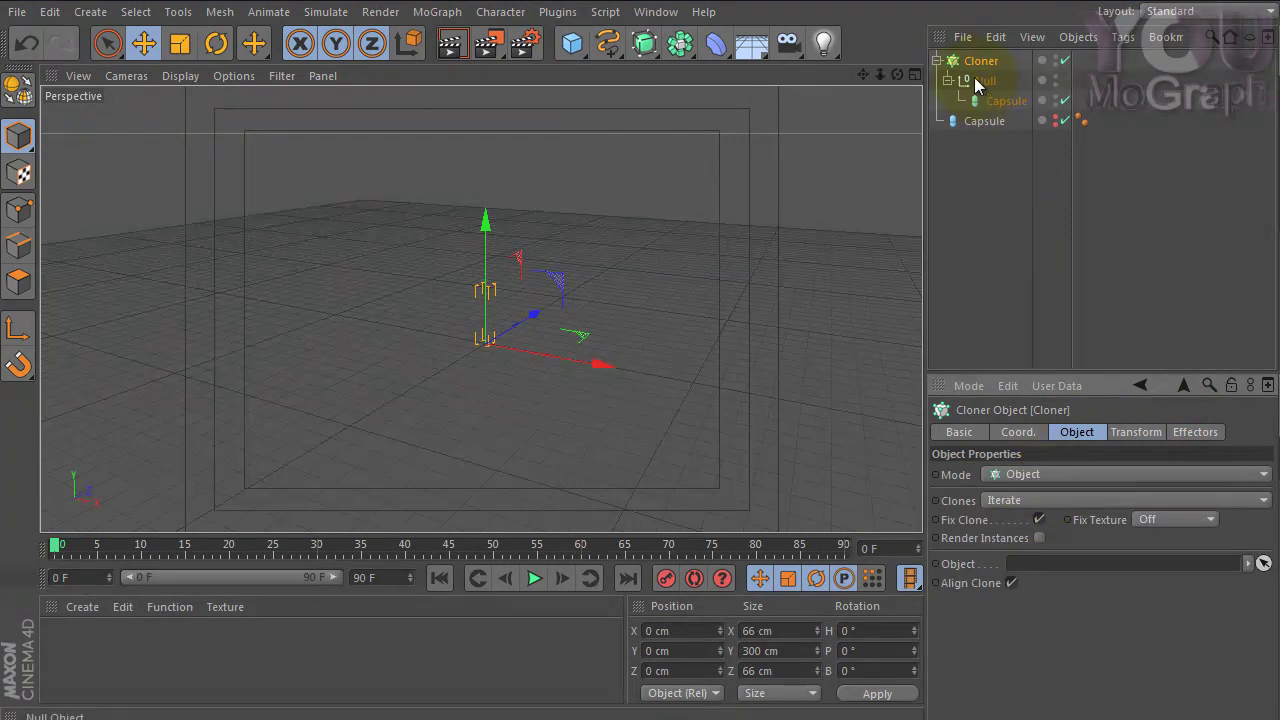
left_click(978, 120)
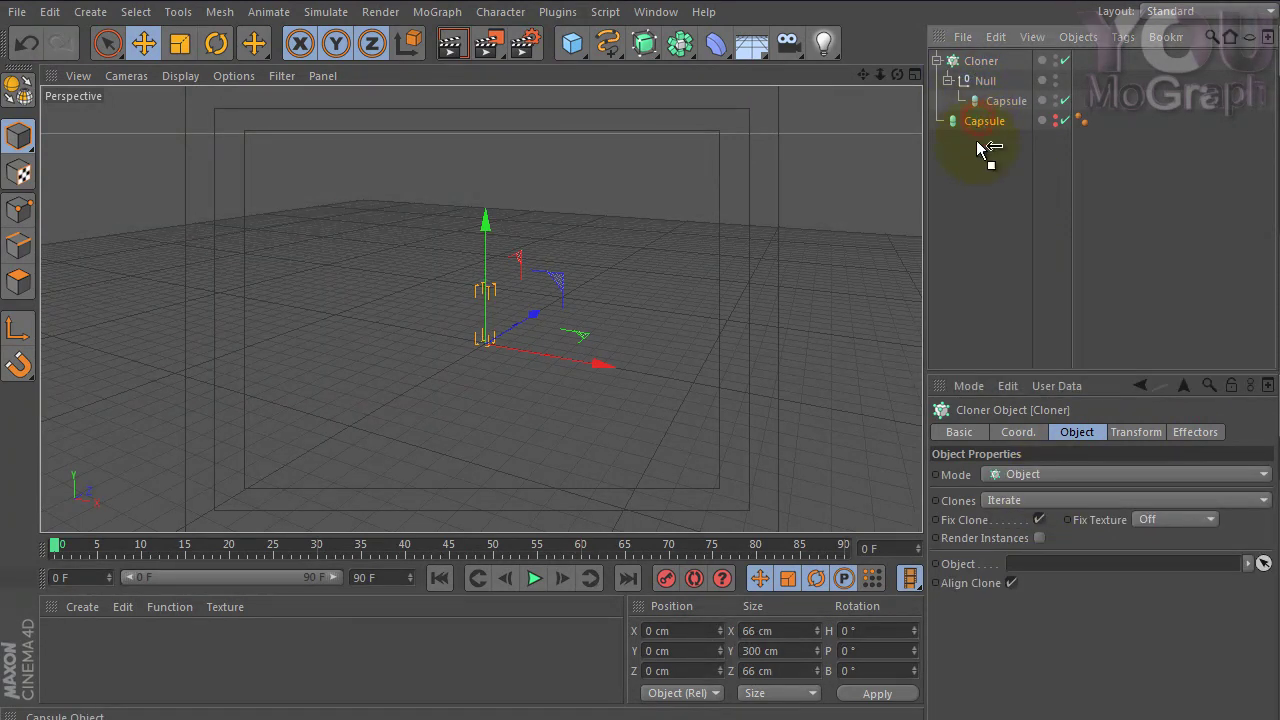
left_click_drag(1010, 410, 1050, 561)
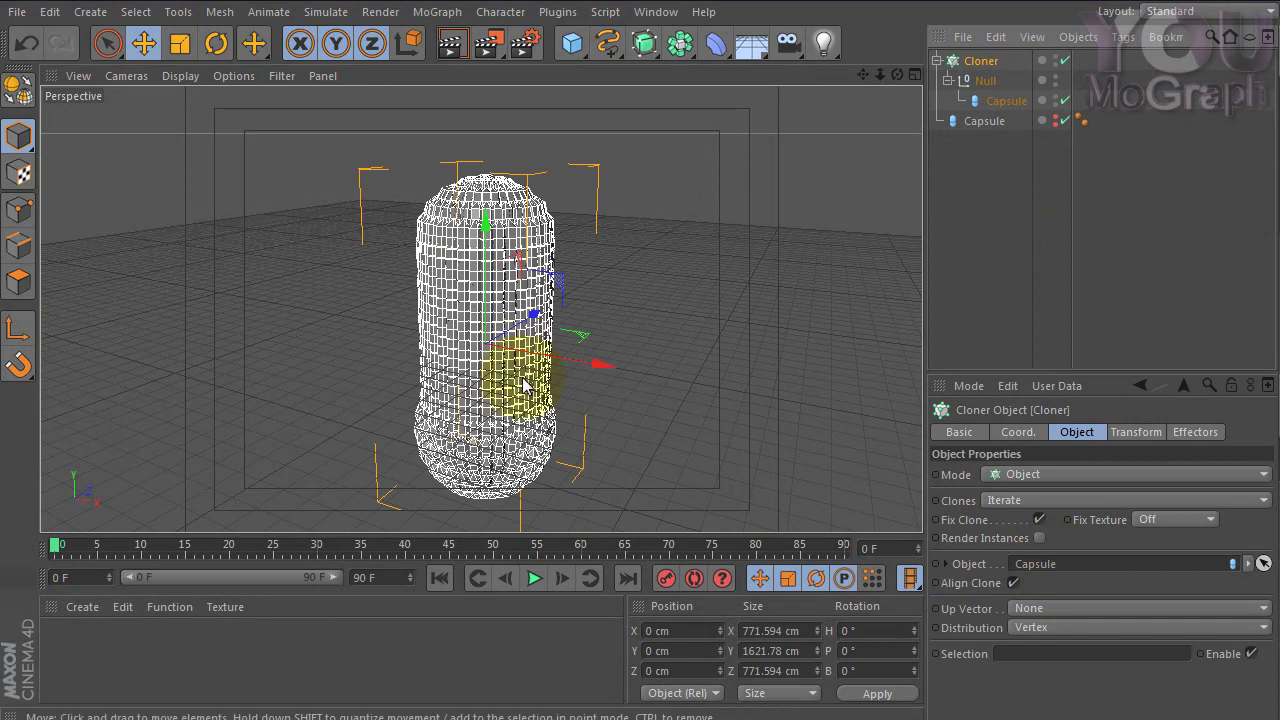
mouse_move(517, 380)
left_mouse_down("alt")
mouse_move(428, 349)
mouse_move(443, 357)
left_mouse_up("alt")
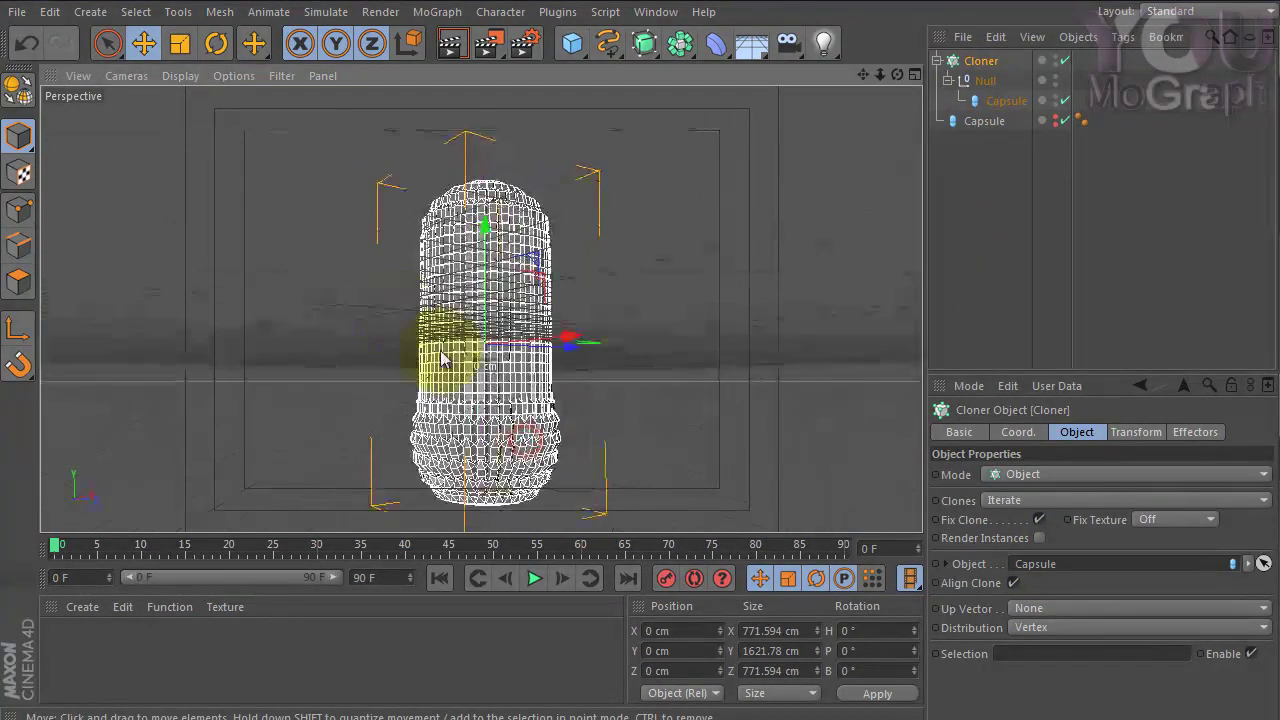
Raise the large capsule to a Y position of 750 cm.
left_click(990, 122)
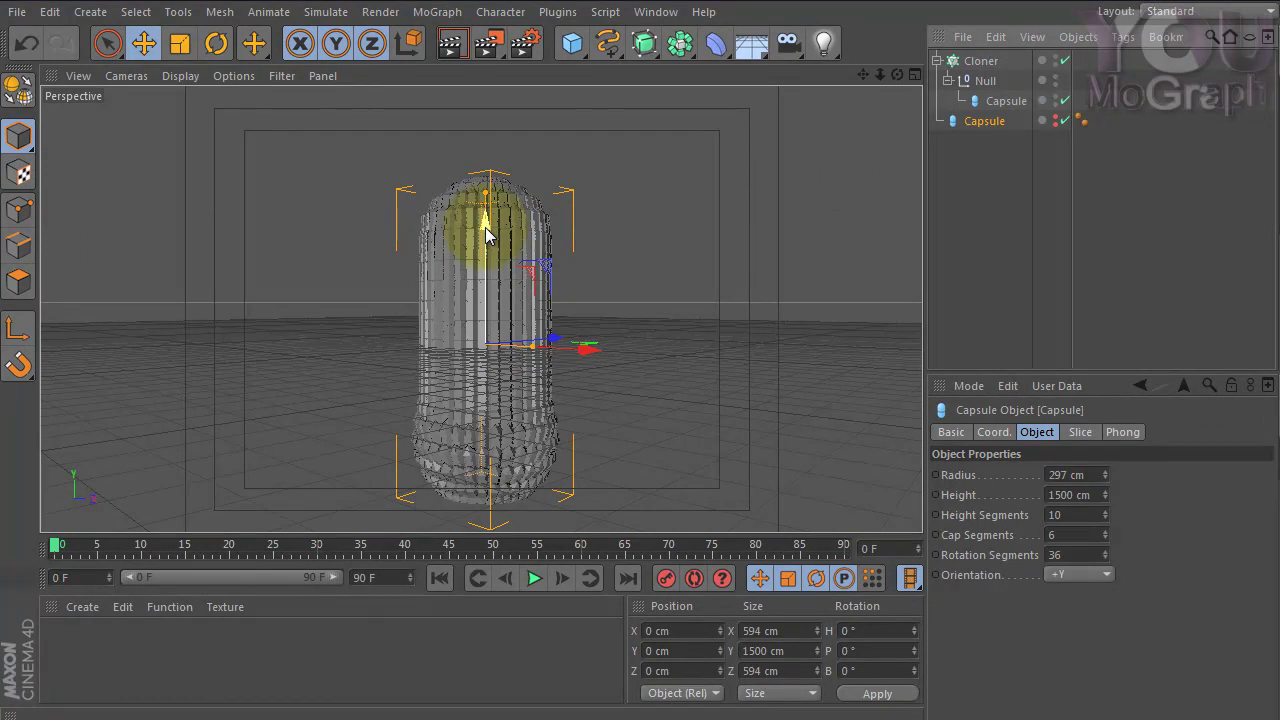
left_click_drag(488, 233, 806, 398)
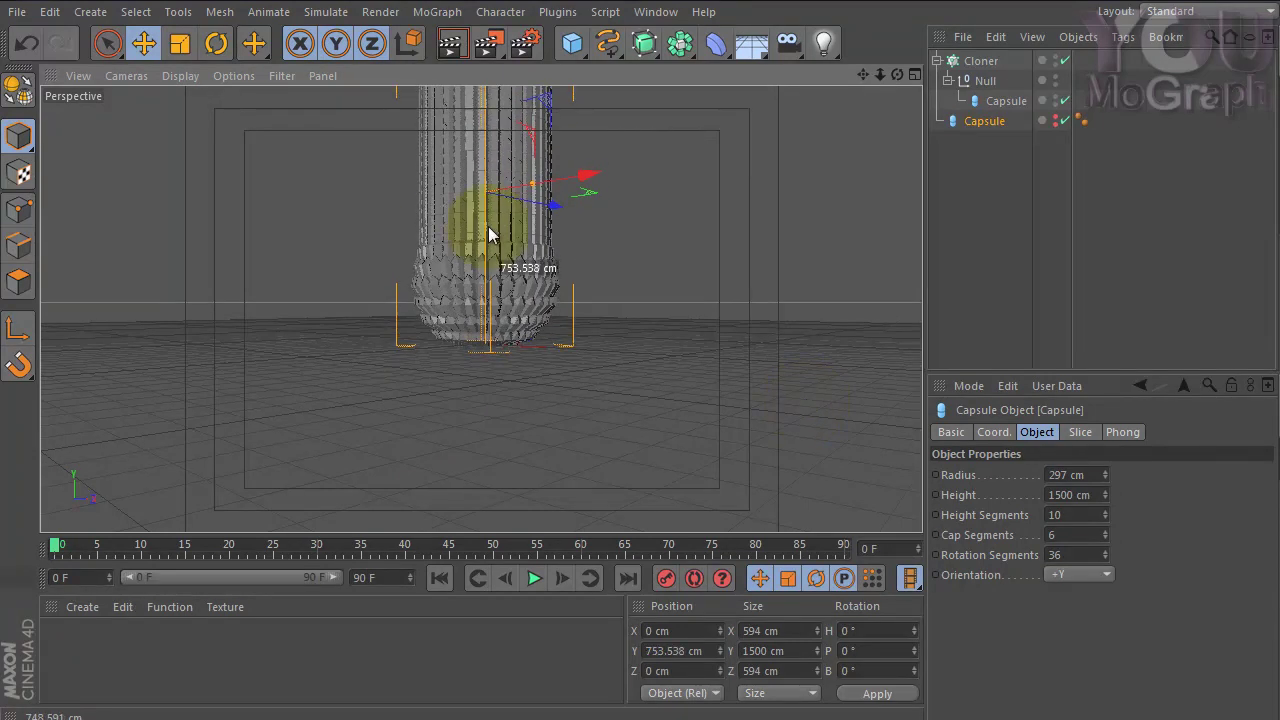
double_click(712, 651)
type("750")
key("Return")
mouse_move(526, 397)
left_mouse_down("alt")
mouse_move(549, 378)
mouse_move(560, 430)
left_mouse_up("alt")
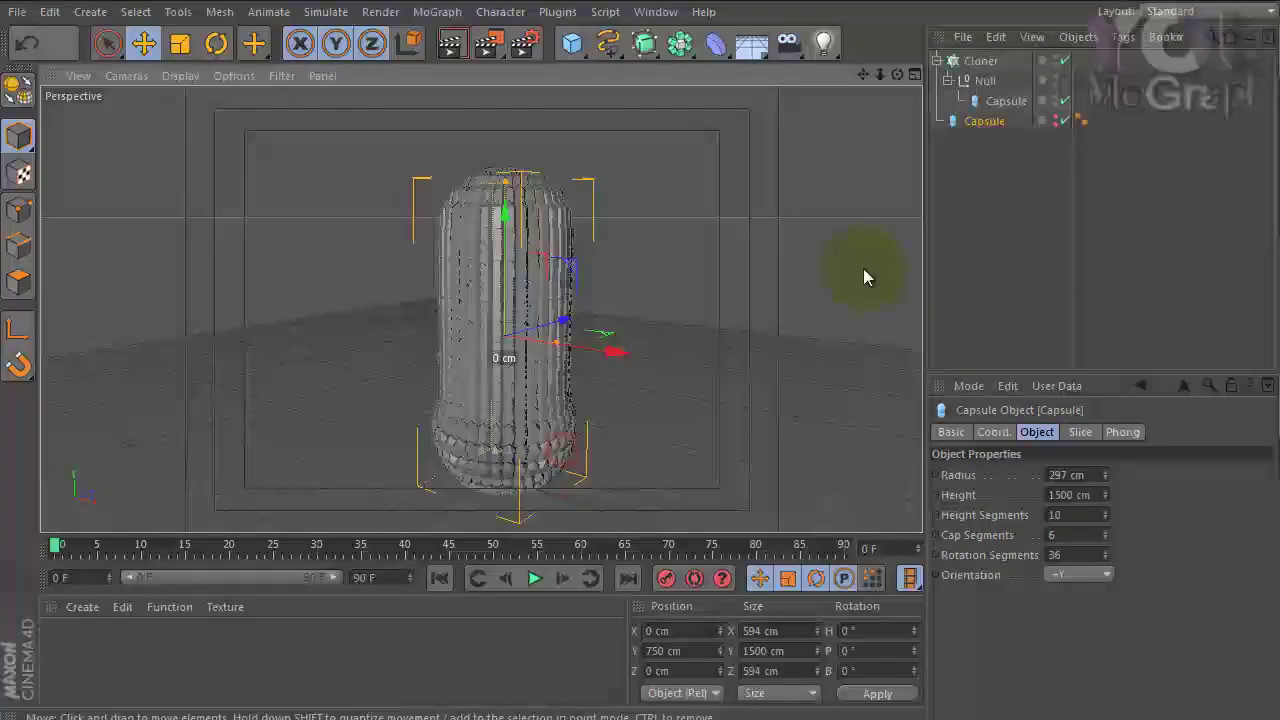
Set the Cloner's transform pitch rotation to -55° so the crystals tilt.
left_click(981, 64)
left_click(1135, 432)
mouse_move(1244, 520)
left_mouse_down()
mouse_move(1235, 580)
mouse_move(1245, 521)
left_mouse_up()
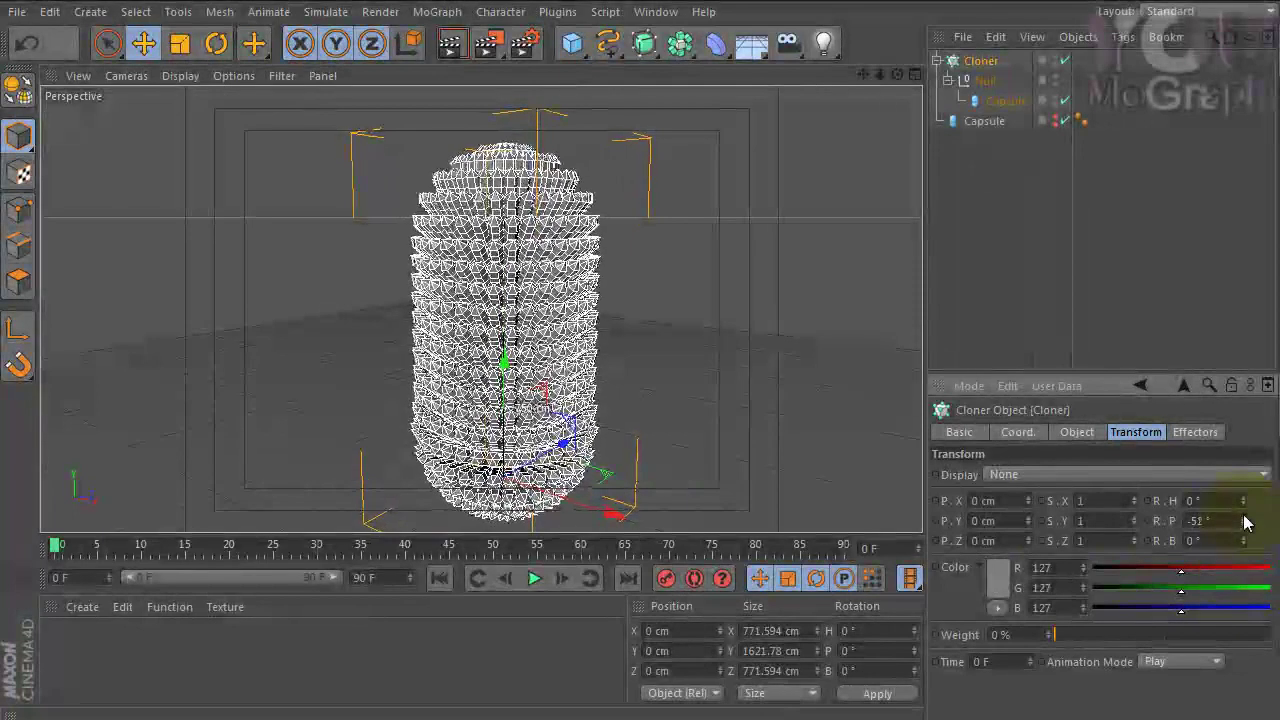
left_click_drag(1245, 521, 1243, 526)
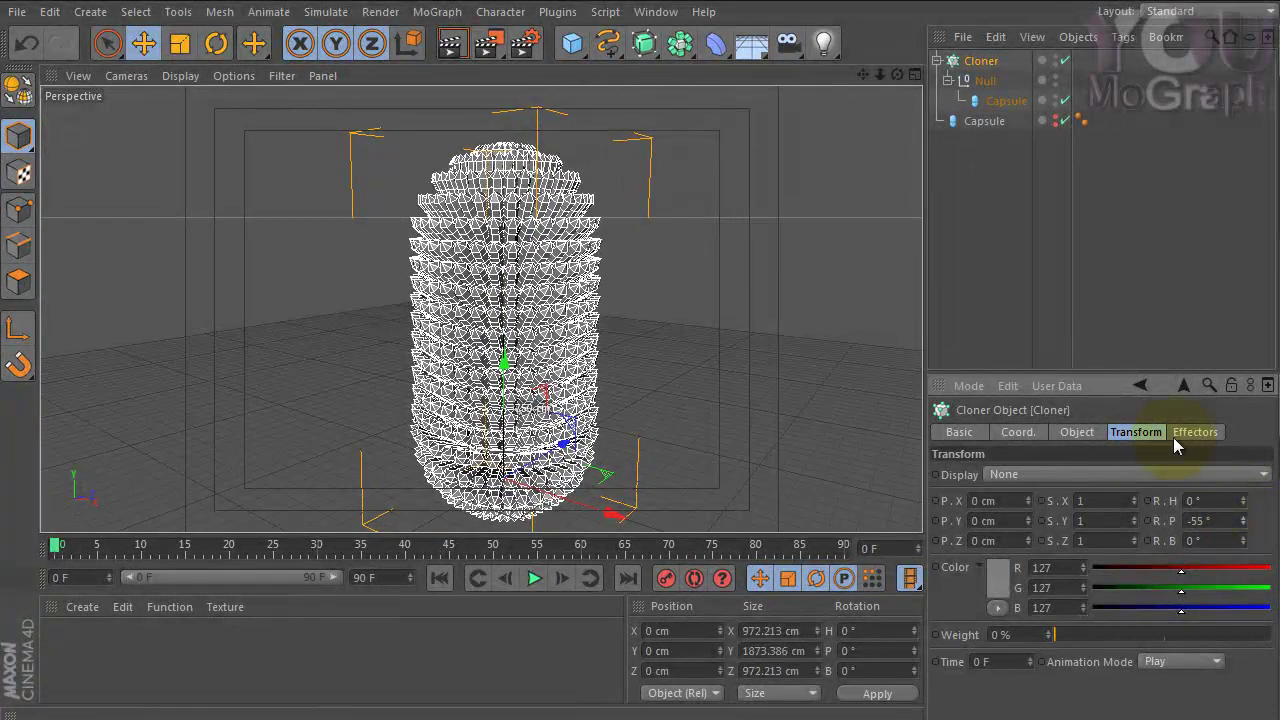
mouse_move(694, 391)
left_mouse_down("alt")
mouse_move(471, 314)
mouse_move(486, 357)
mouse_move(505, 240)
mouse_move(480, 294)
mouse_move(508, 266)
mouse_move(570, 292)
left_mouse_up("alt")
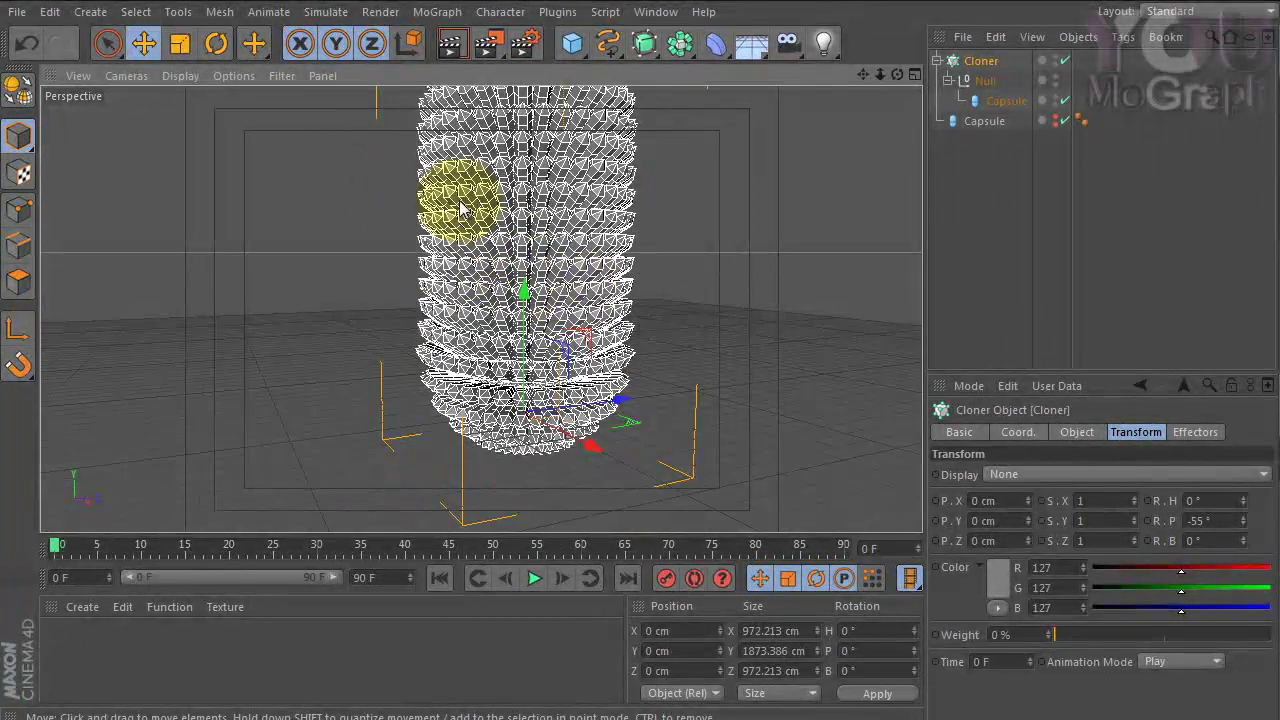
mouse_move(497, 250)
left_mouse_down("alt")
mouse_move(600, 277)
mouse_move(471, 306)
mouse_move(578, 357)
mouse_move(586, 314)
mouse_move(680, 300)
left_mouse_up("alt")
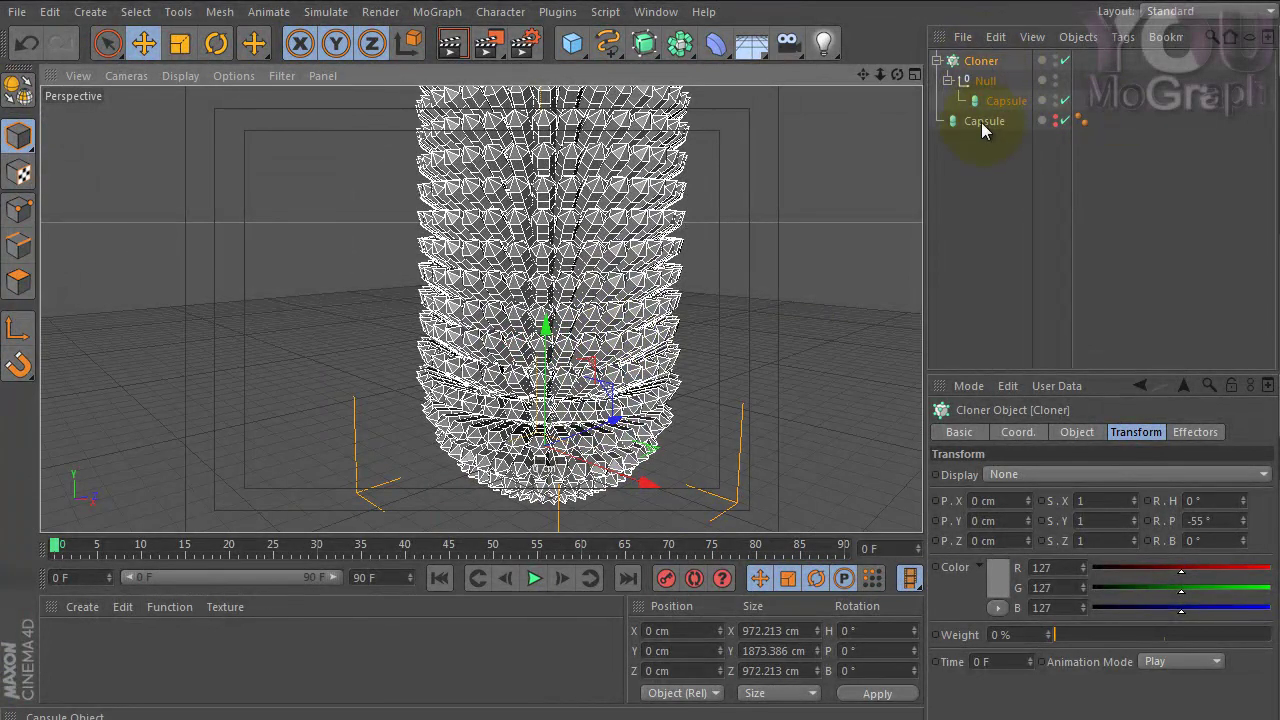
Set the large capsule to 25 rotation segments and 7 cap segments.
left_click(981, 122)
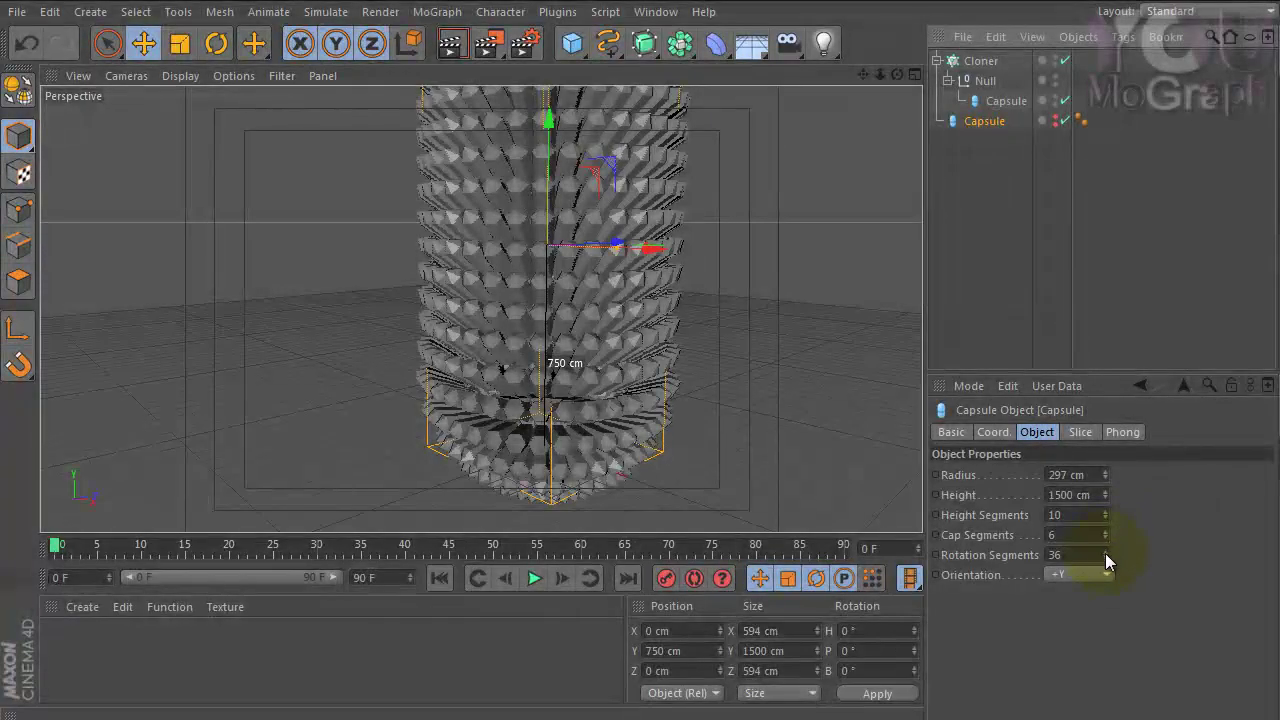
left_click(1105, 553)
left_click(1105, 558)
left_click(1105, 558)
left_click(1105, 558)
left_click(1105, 558)
left_click(1105, 558)
left_click(1105, 558)
left_click(1105, 558)
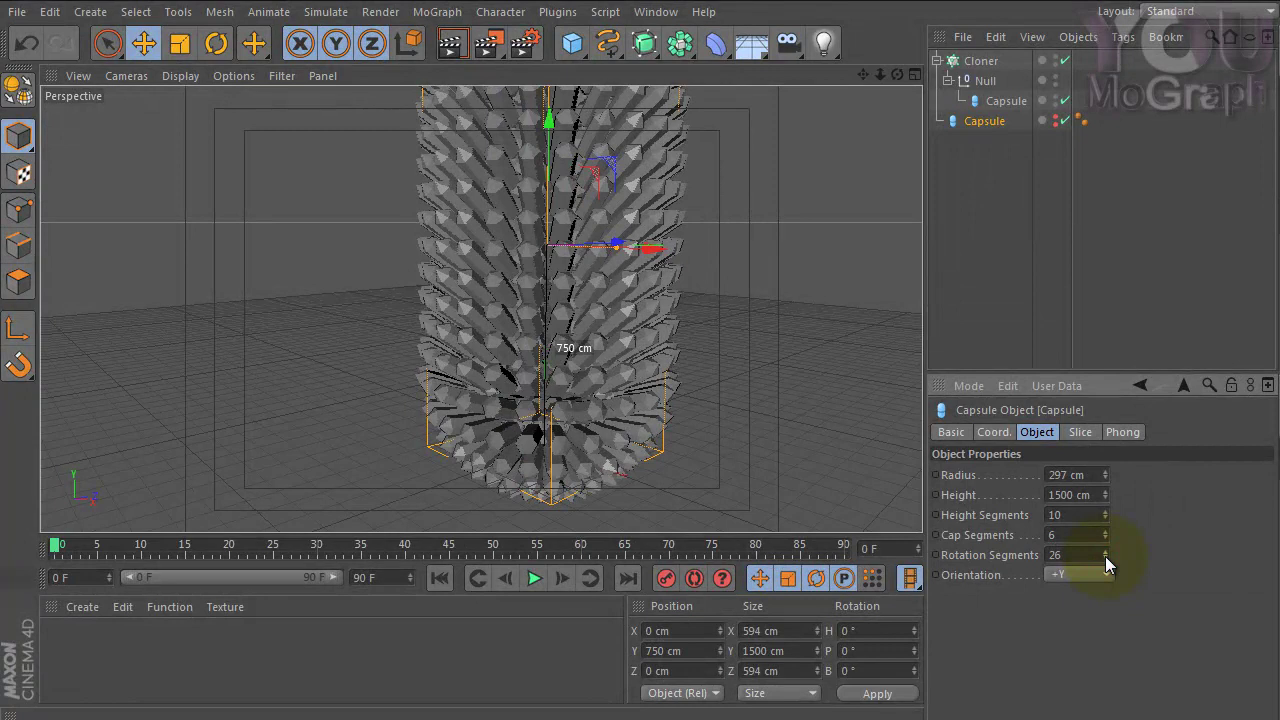
left_click(1105, 558)
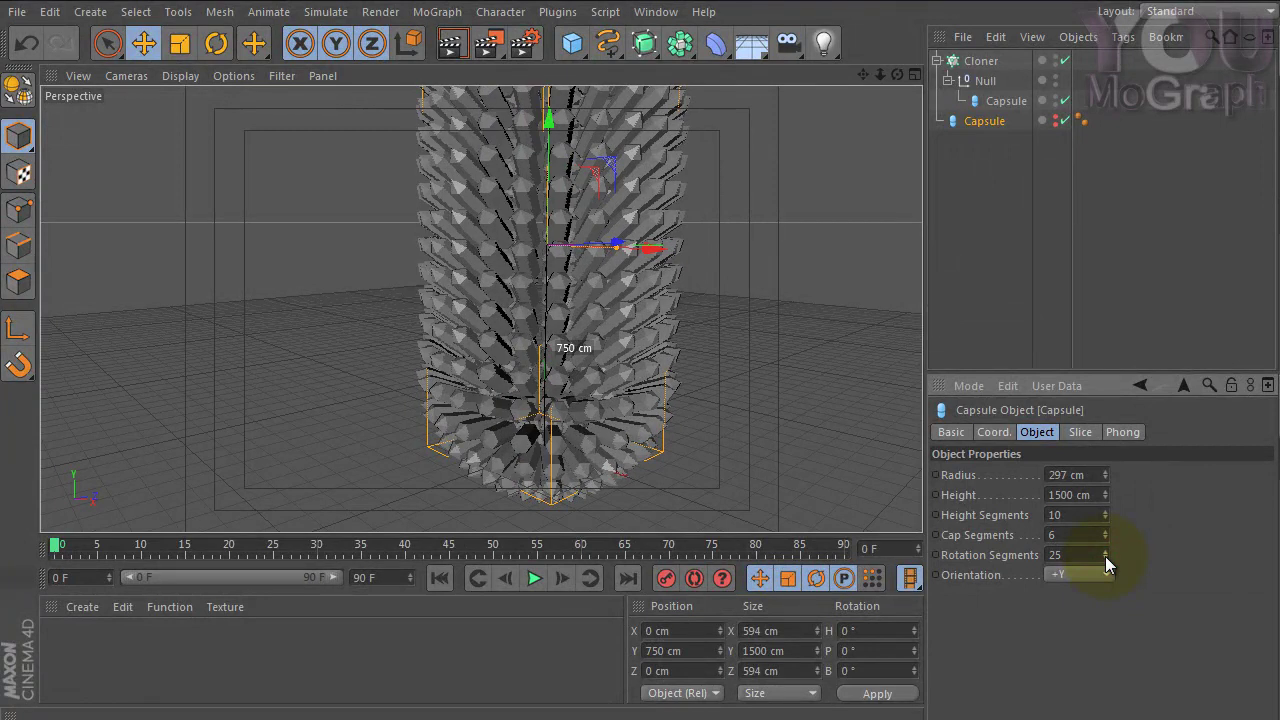
left_click(1105, 530)
left_click_drag(543, 386, 517, 340, "alt")
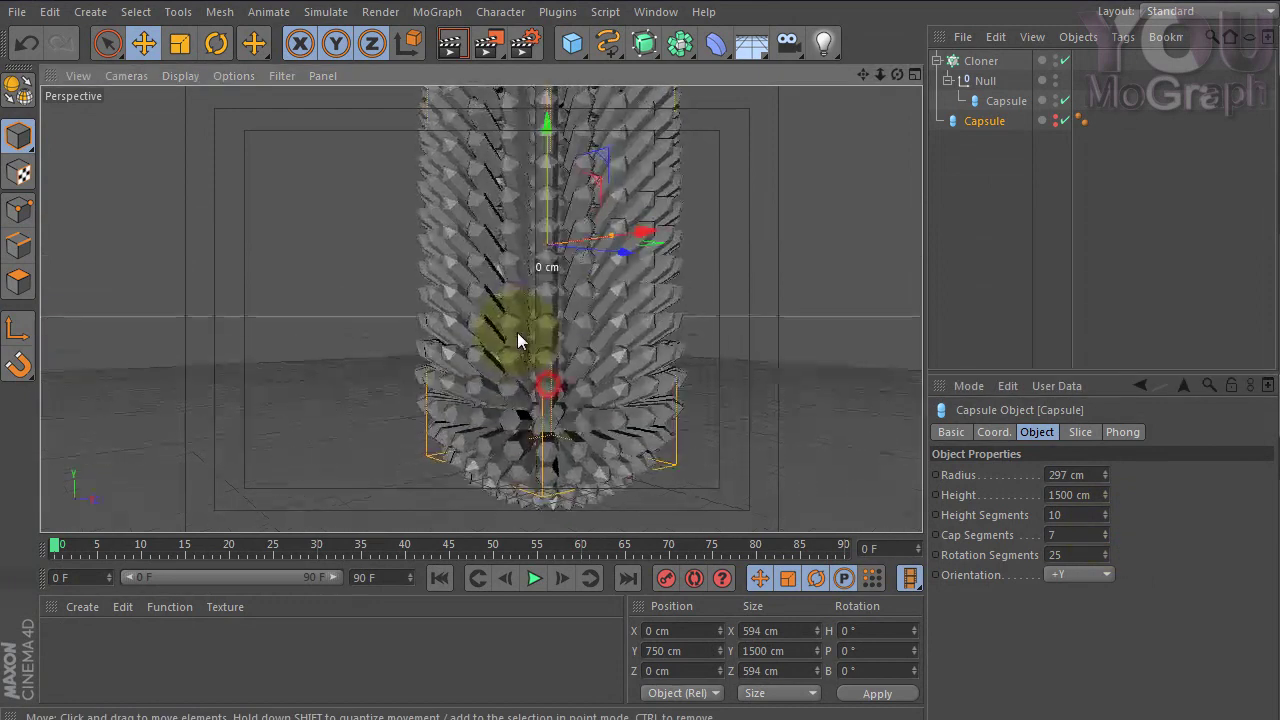
left_click_drag(538, 279, 568, 306, "alt")
Enlarge the cloned small capsule's radius to 41 cm.
left_click(1000, 100)
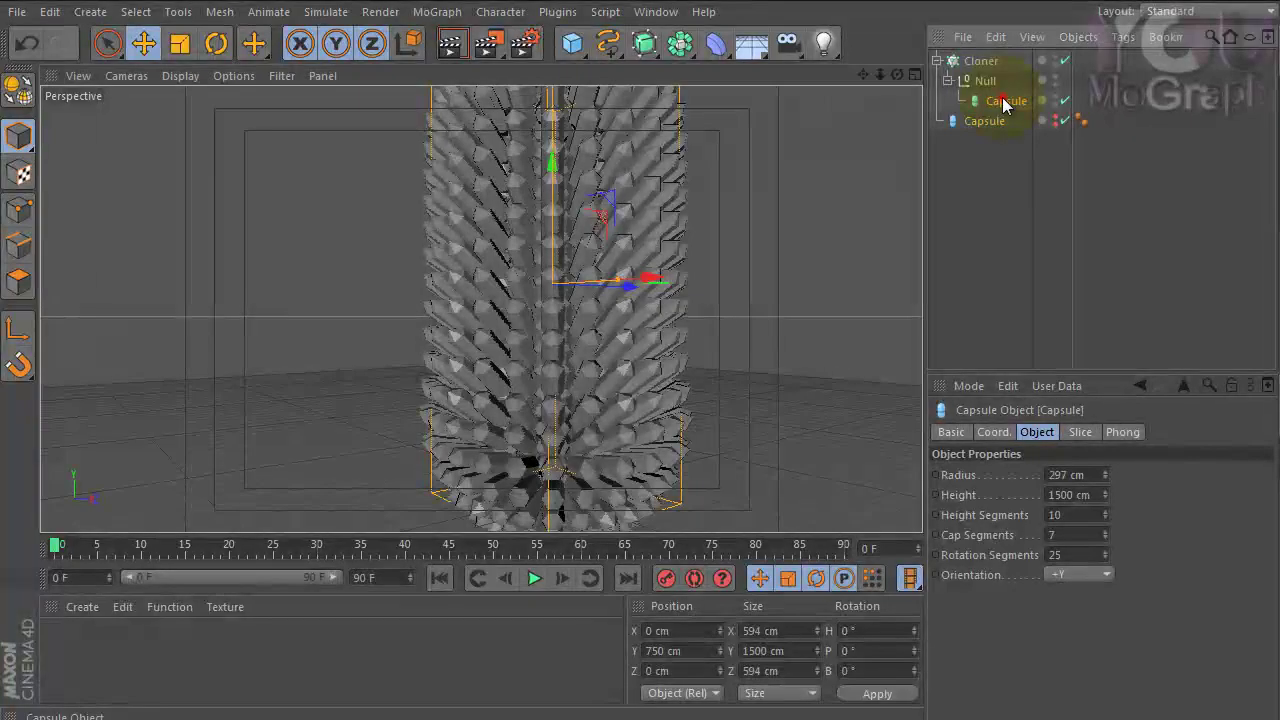
left_click_drag(1109, 474, 1106, 471)
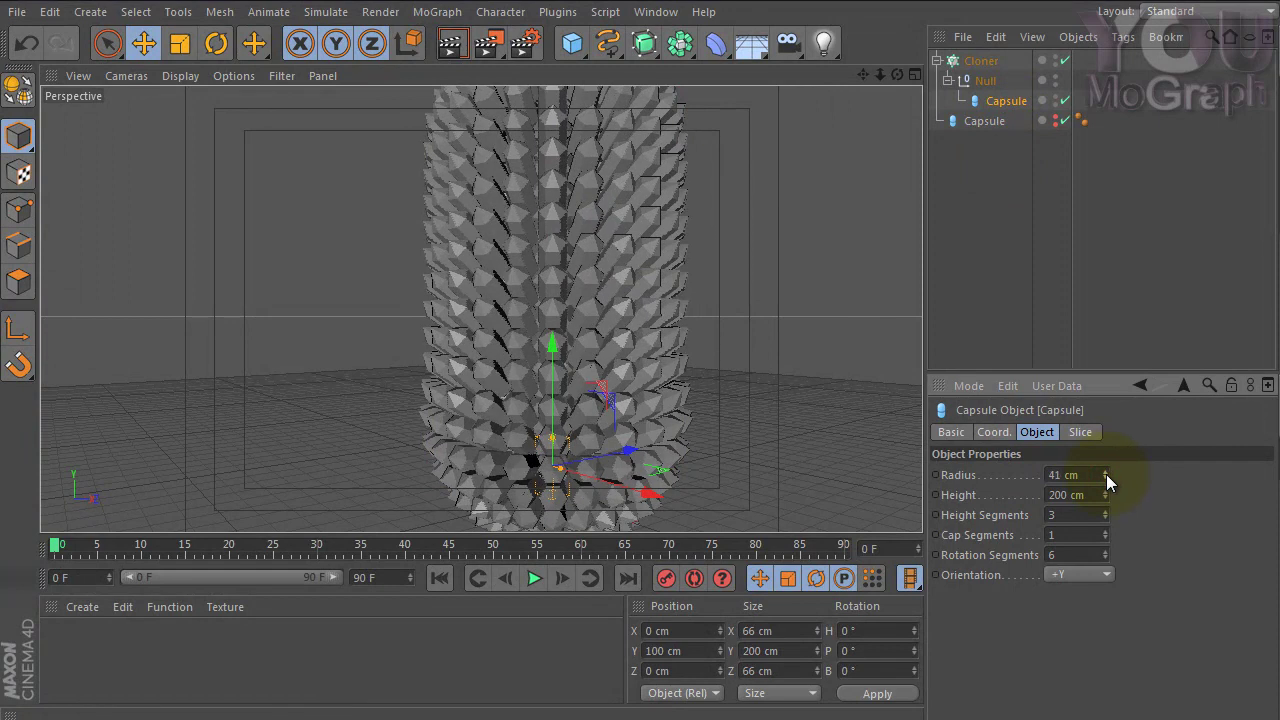
mouse_move(443, 314)
left_mouse_down("alt")
mouse_move(354, 329)
mouse_move(546, 355)
left_mouse_up("alt")
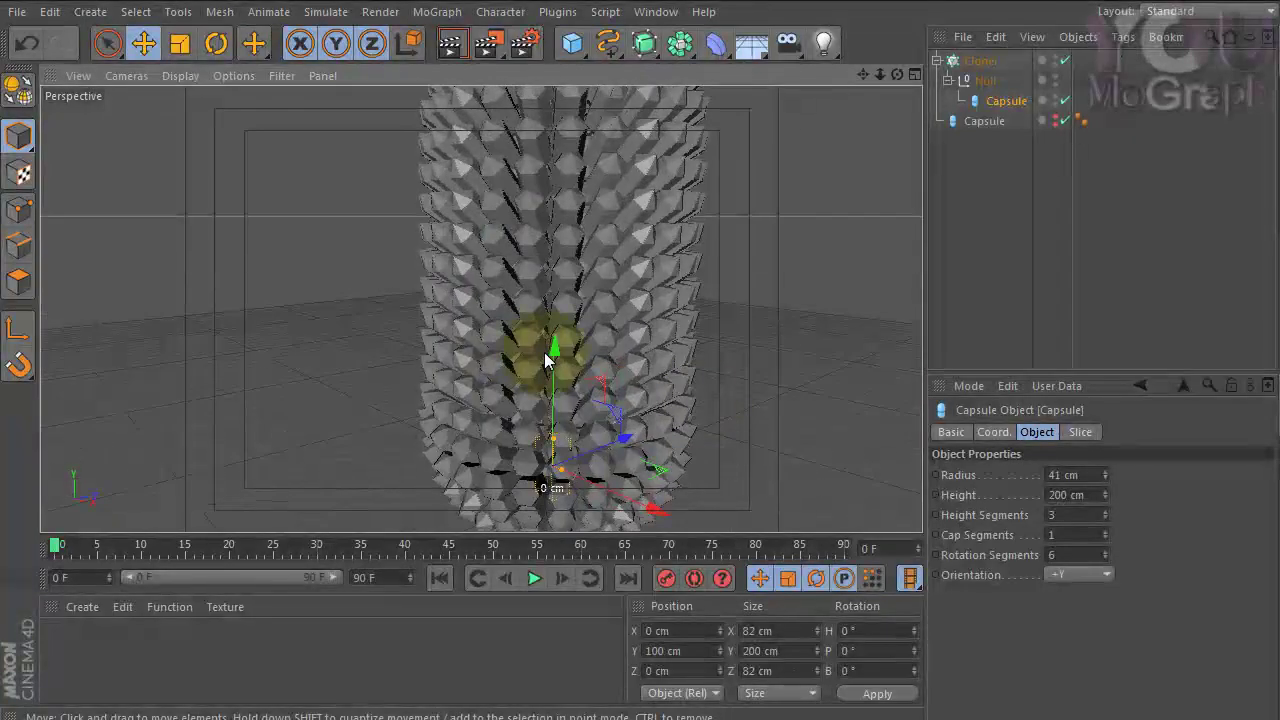
mouse_move(555, 310)
left_mouse_down("alt")
mouse_move(423, 317)
mouse_move(600, 371)
mouse_move(534, 308)
mouse_move(351, 277)
mouse_move(289, 234)
mouse_move(511, 298)
left_mouse_up("alt")
mouse_move(561, 227)
left_mouse_down("alt")
mouse_move(586, 420)
mouse_move(586, 371)
mouse_move(915, 218)
left_mouse_up("alt")
Change the Cloner's pitch rotation to -60°.
left_click(981, 61)
mouse_move(1245, 520)
left_mouse_down()
mouse_move(1247, 538)
mouse_move(1244, 524)
left_mouse_up()
left_click(634, 340)
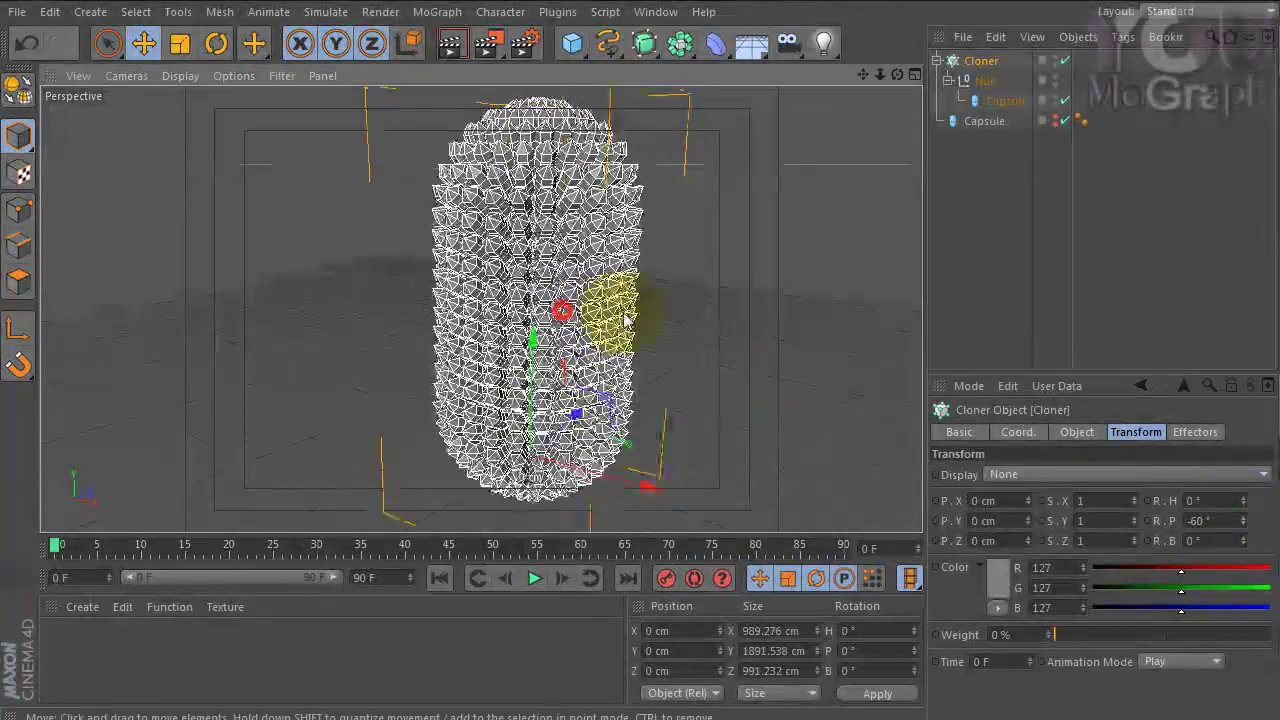
left_click(984, 121)
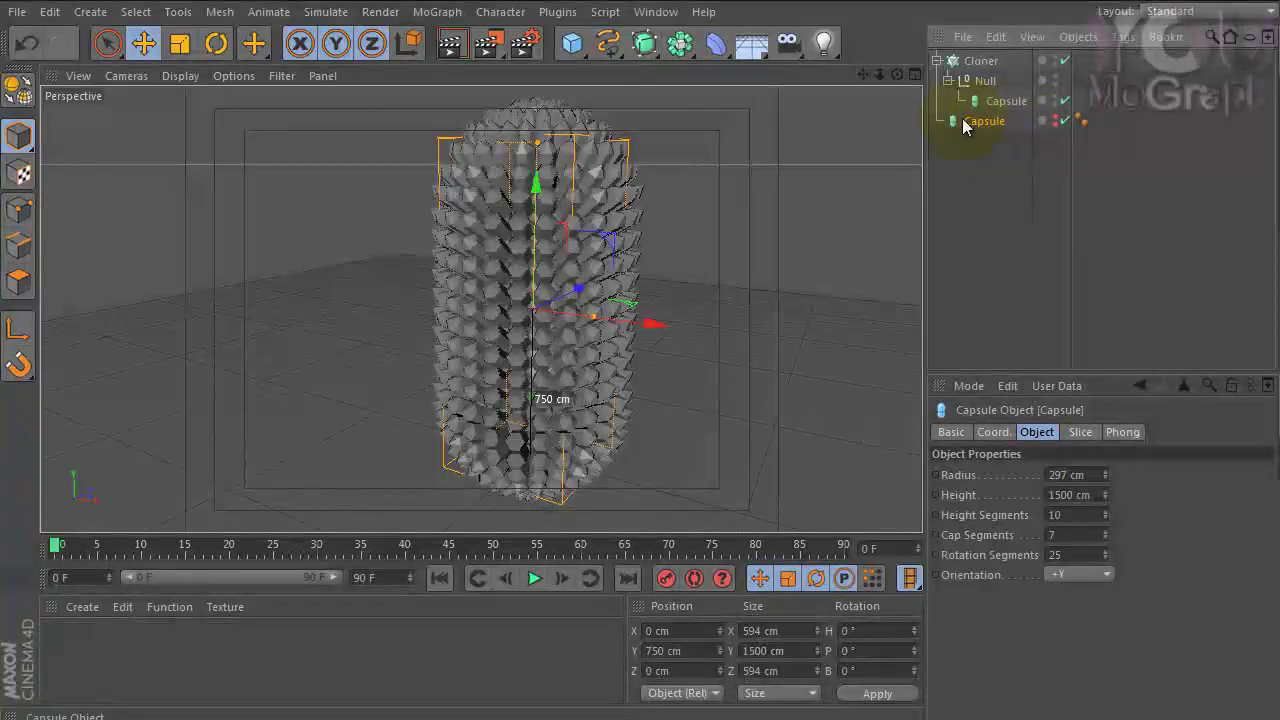
Hide the Cloner and re-enable the Capsule object.
left_click(1065, 61)
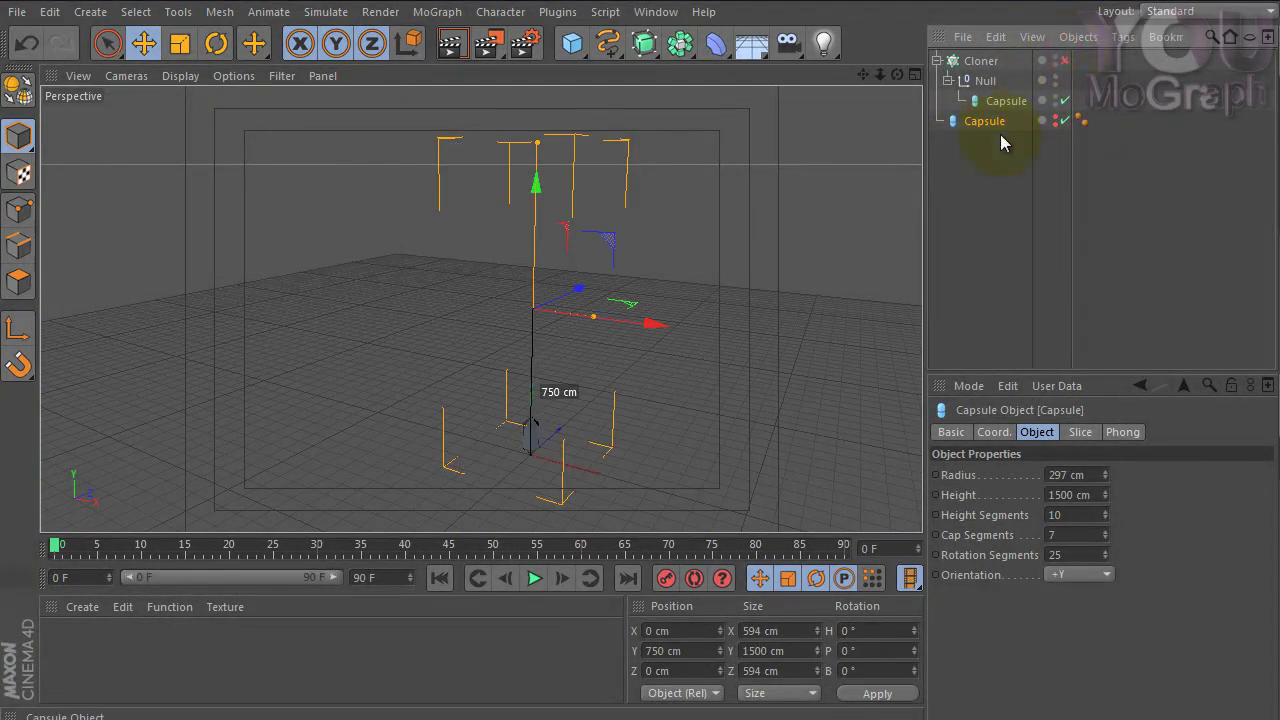
left_click(1062, 120)
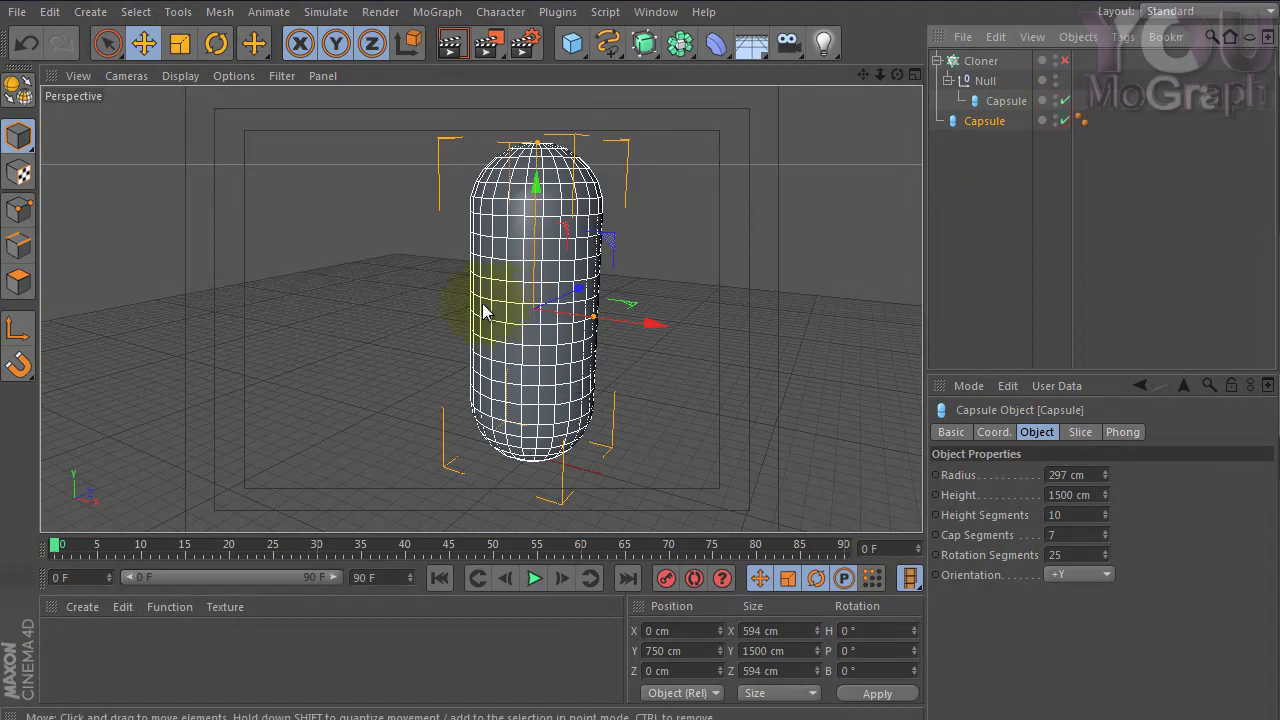
left_click(581, 44)
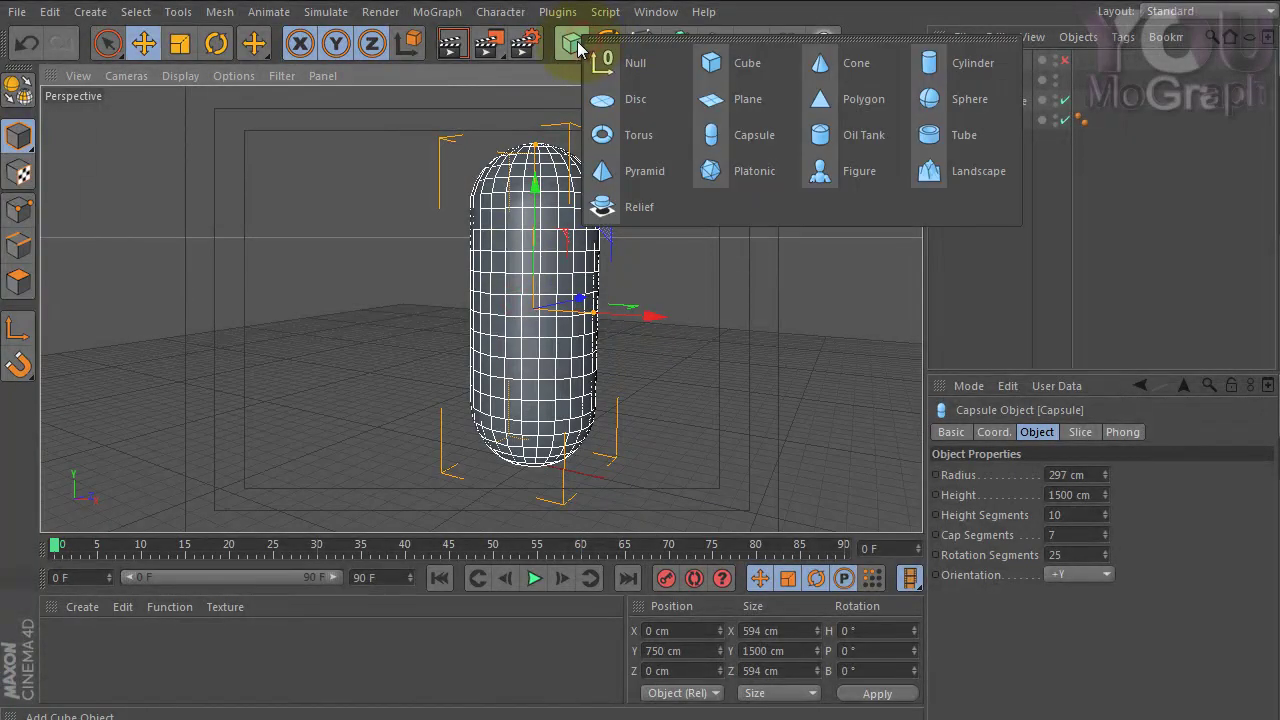
key("Escape")
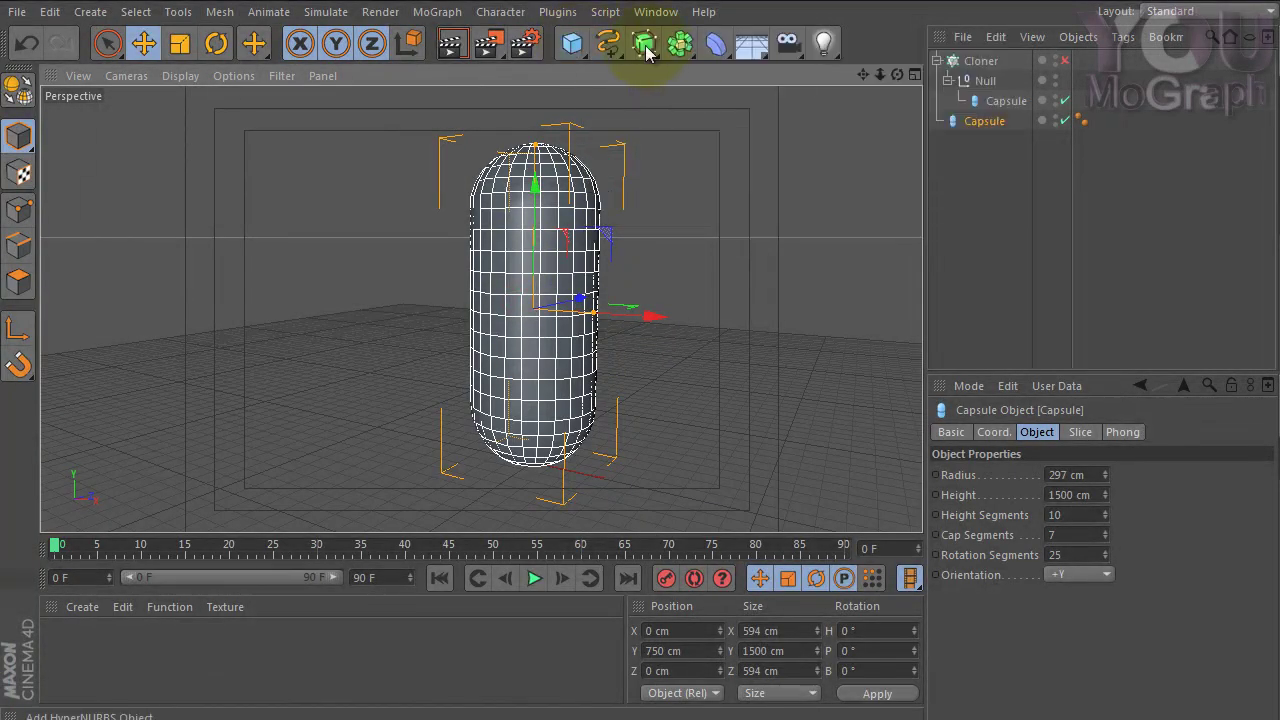
Add a Bend deformer under the Capsule, sized 1500 and raised to its middle.
left_click(716, 44)
left_click(770, 57)
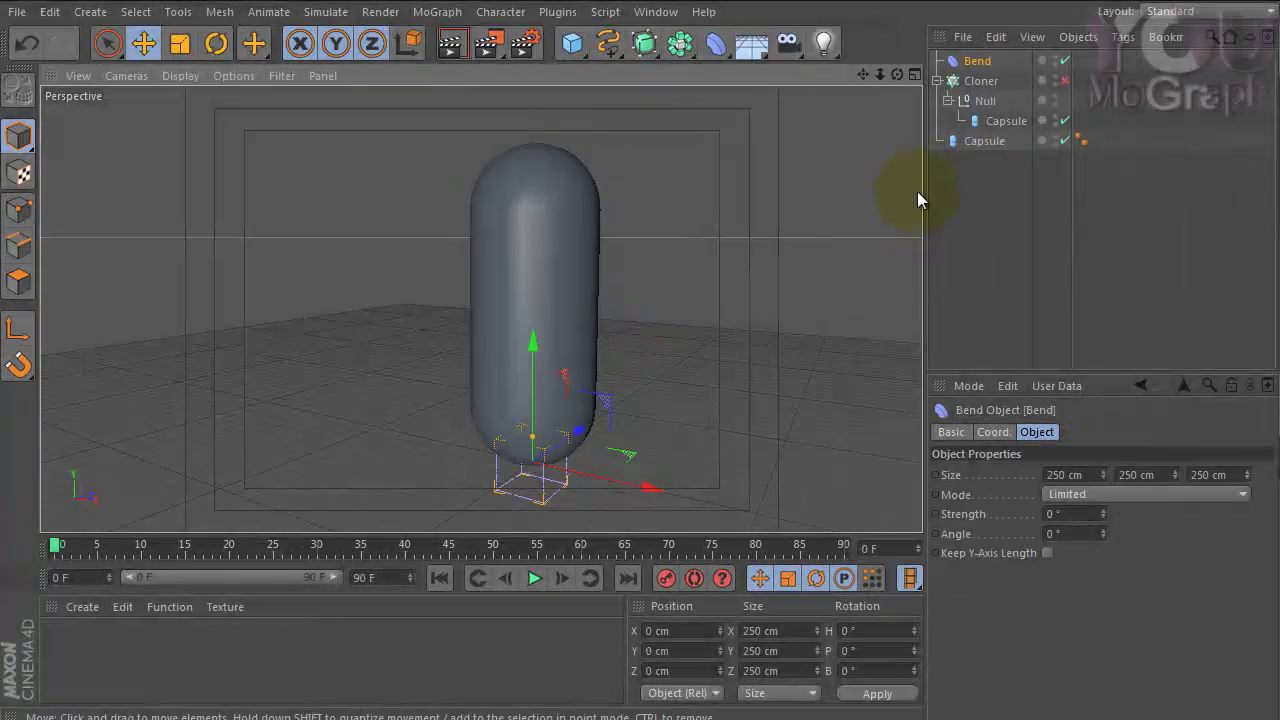
mouse_move(980, 63)
left_mouse_down()
mouse_move(982, 152)
mouse_move(992, 140)
left_mouse_up()
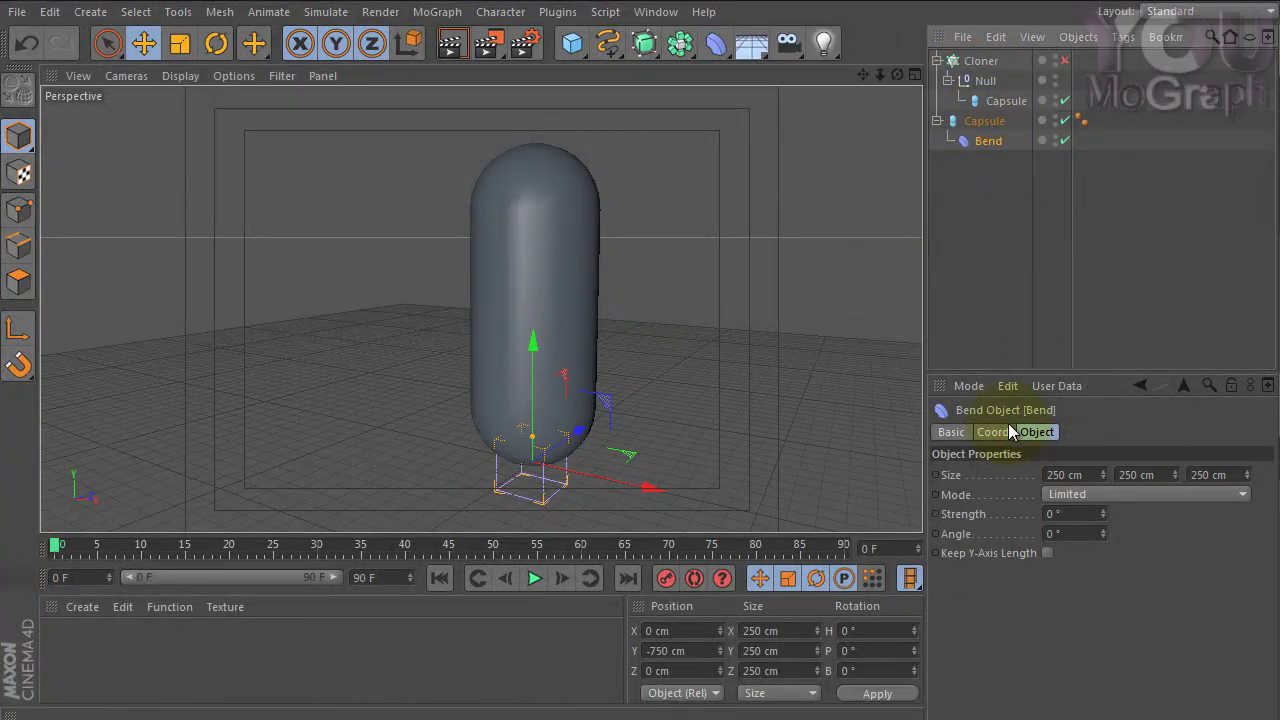
left_click_drag(532, 346, 538, 320)
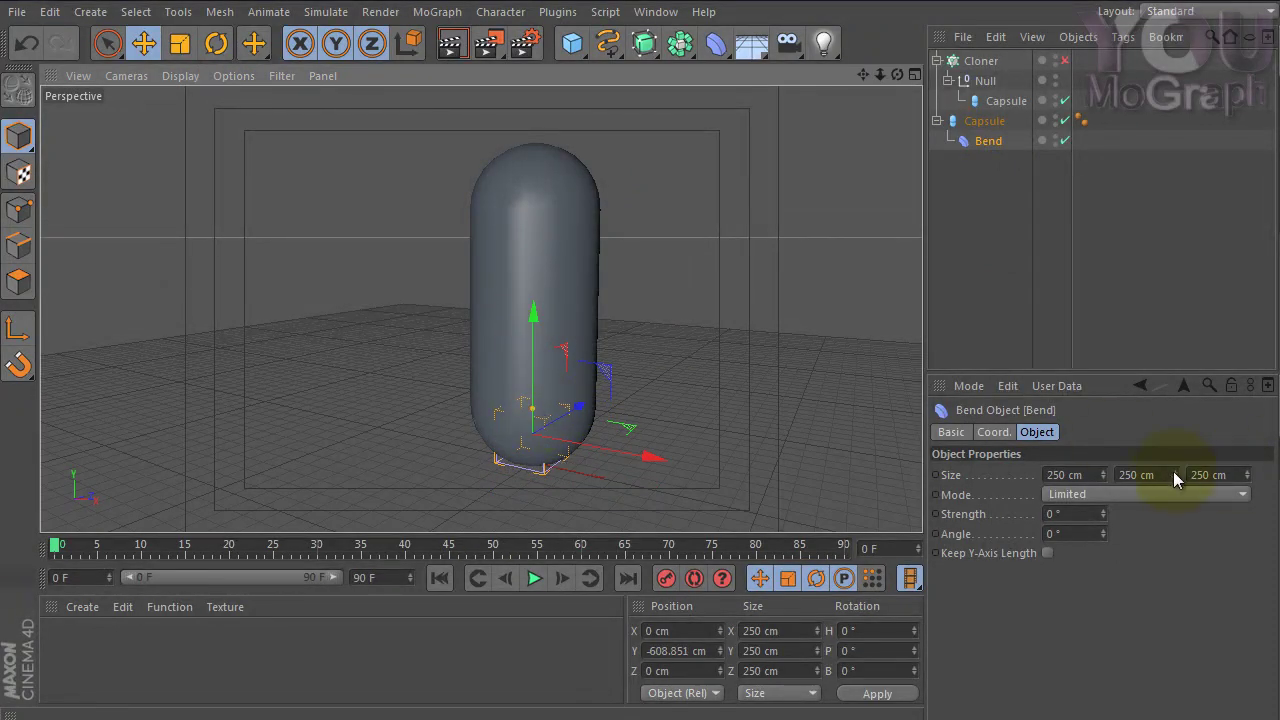
left_click_drag(1175, 474, 1168, 438)
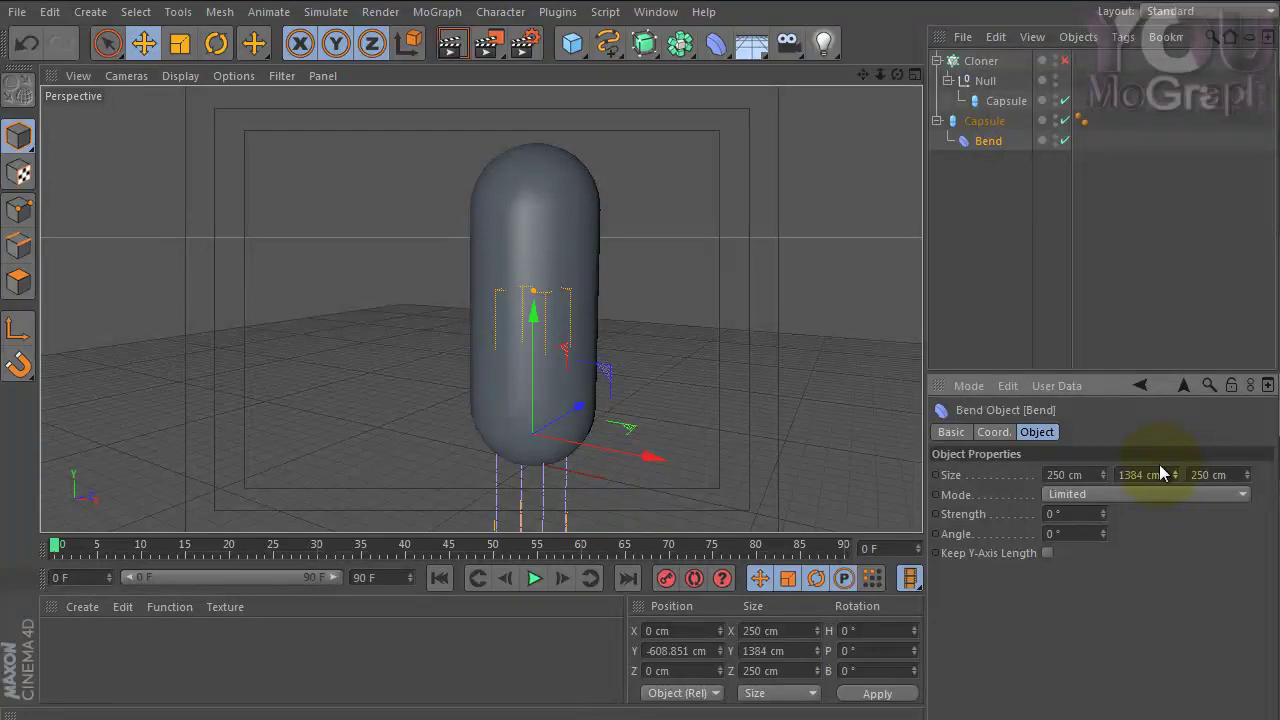
type("1500")
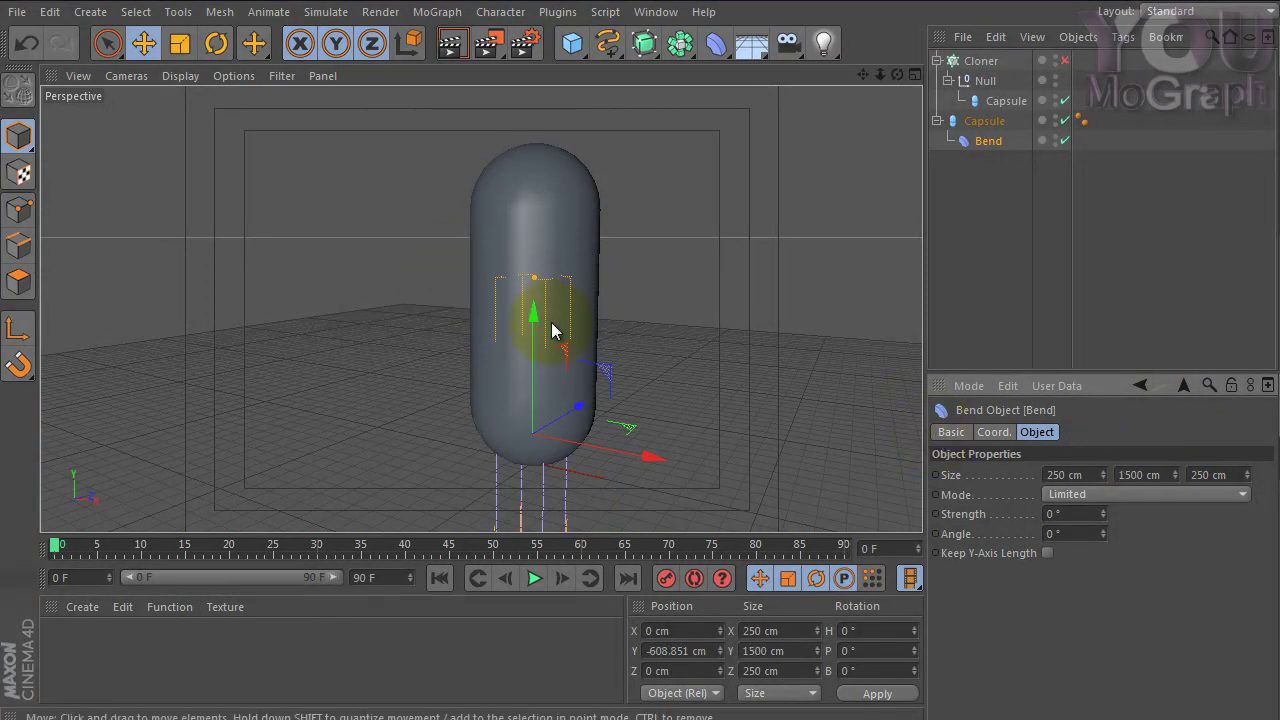
left_click_drag(552, 332, 537, 203)
Widen the Bend deformer around the capsule and set Strength to about -49°.
left_click(1037, 432)
left_click_drag(1103, 474, 1099, 471)
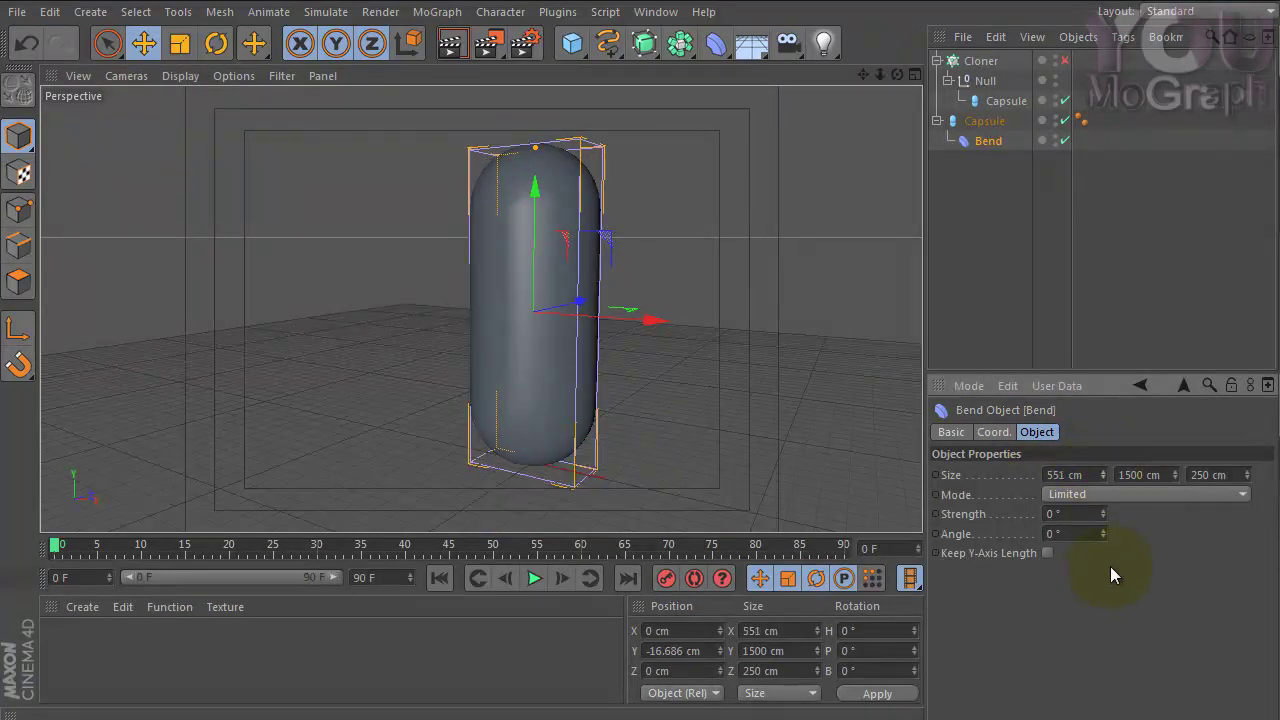
mouse_move(1246, 474)
left_mouse_down()
mouse_move(1244, 463)
mouse_move(1247, 473)
left_mouse_up()
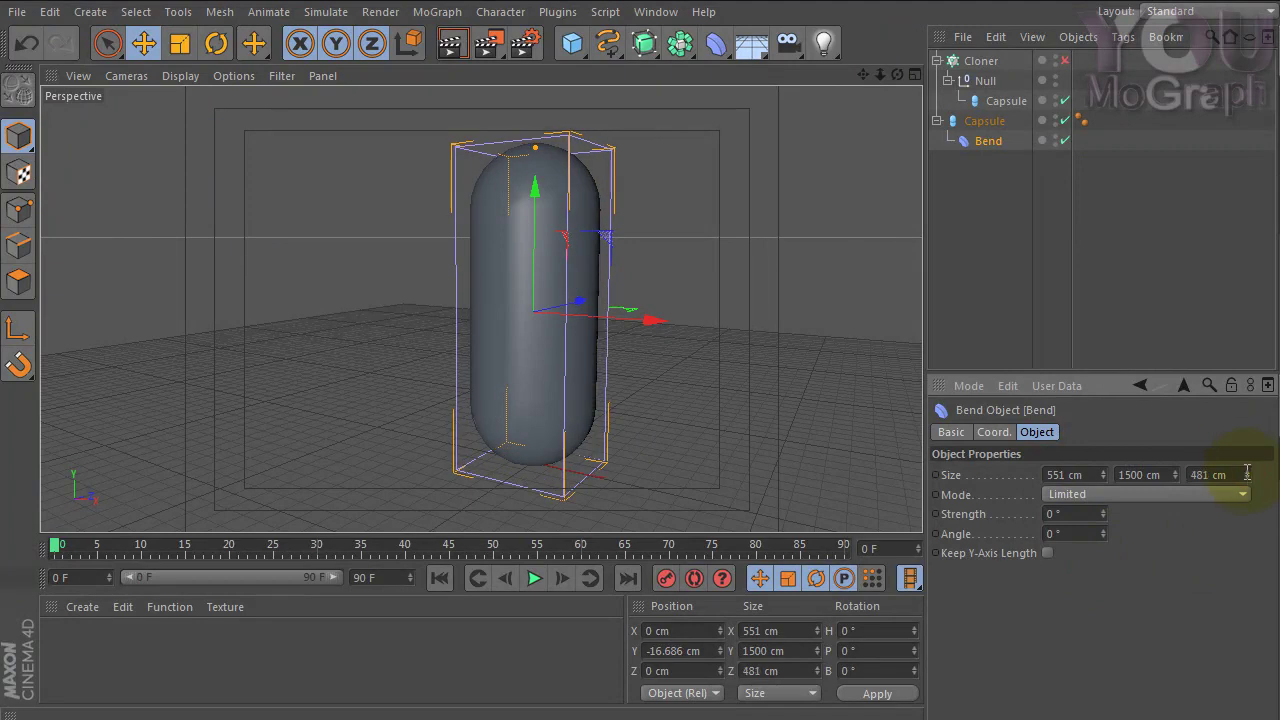
left_click_drag(1104, 514, 1104, 514)
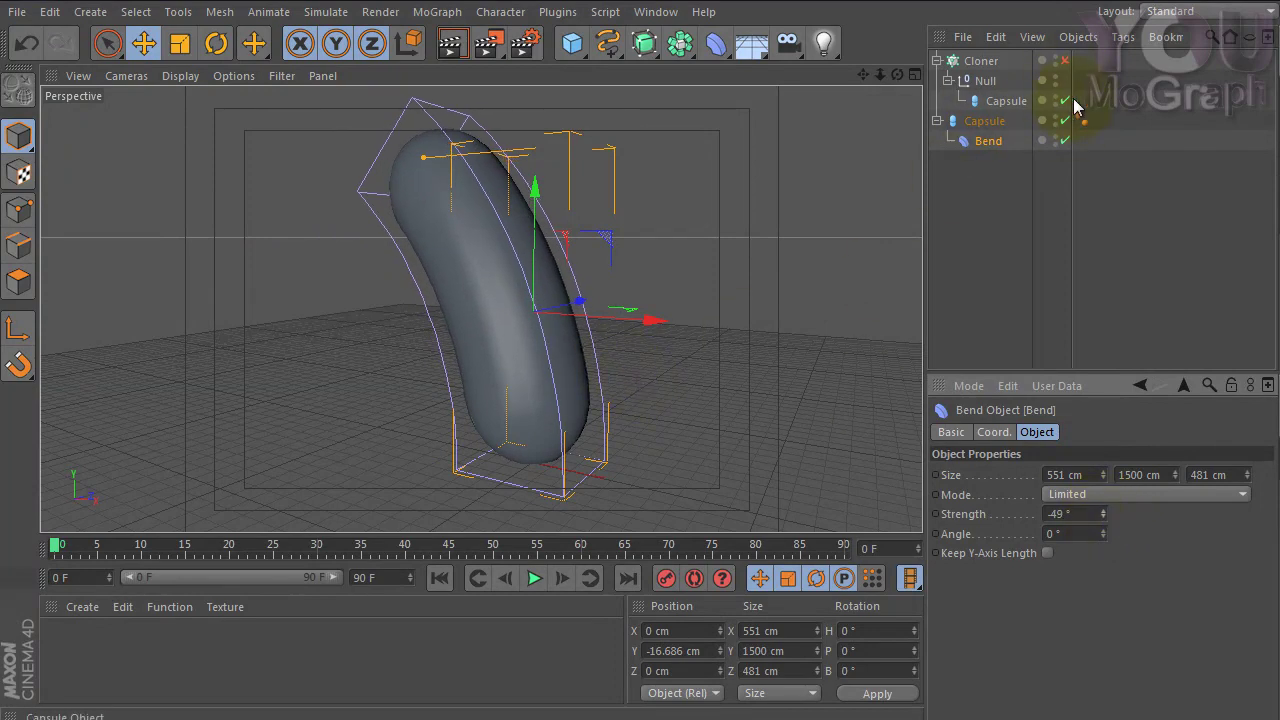
Re-enable the Cloner so spikes cover the bent capsule, then select it.
left_click(1064, 62)
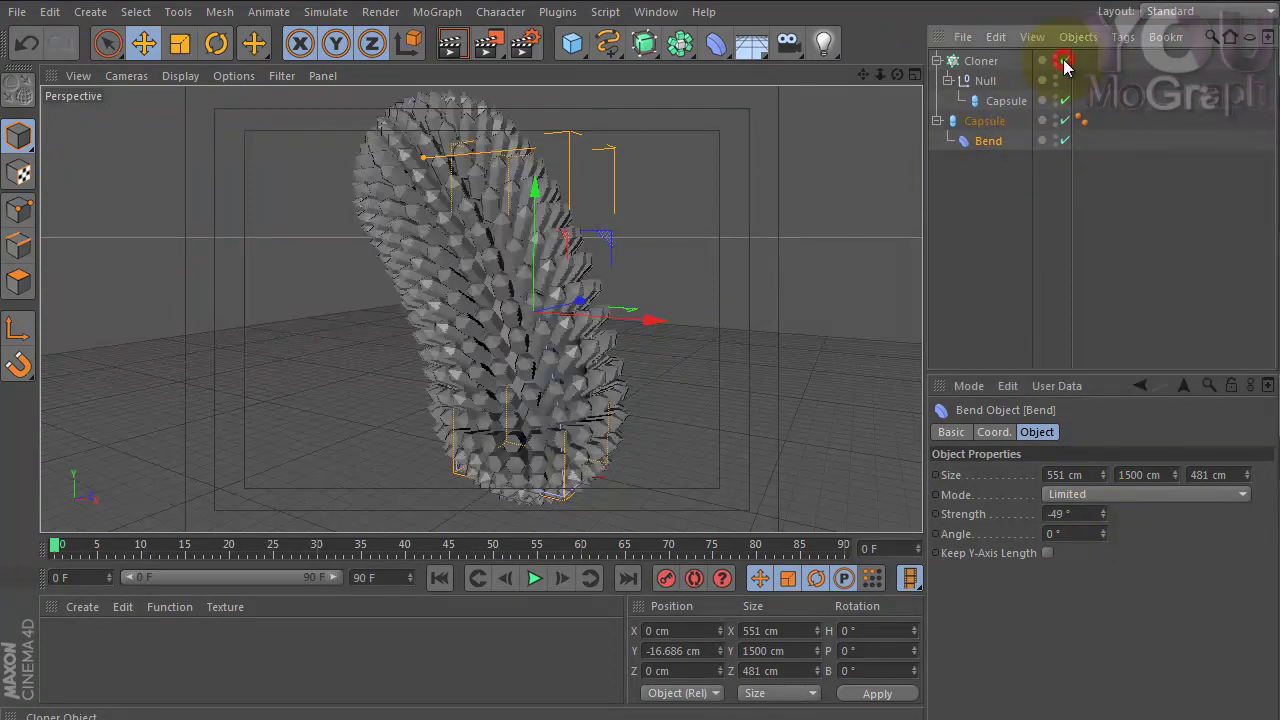
left_click(1066, 121)
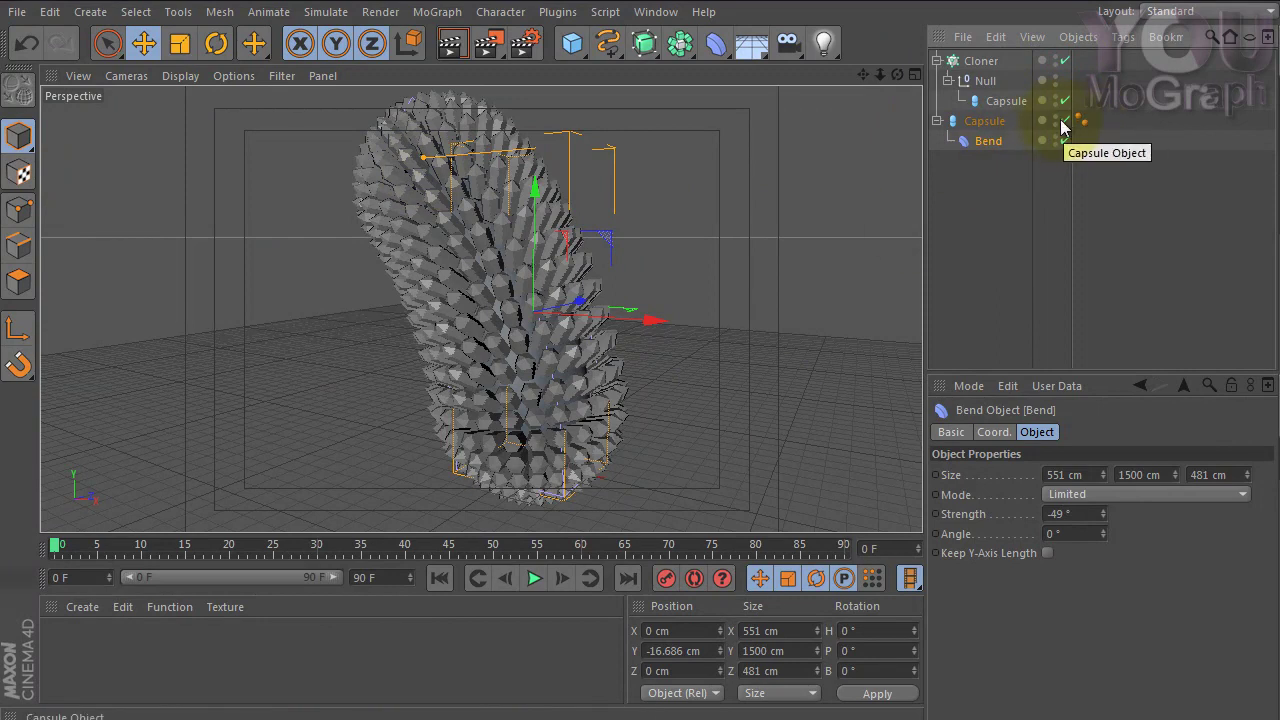
left_click(1058, 117)
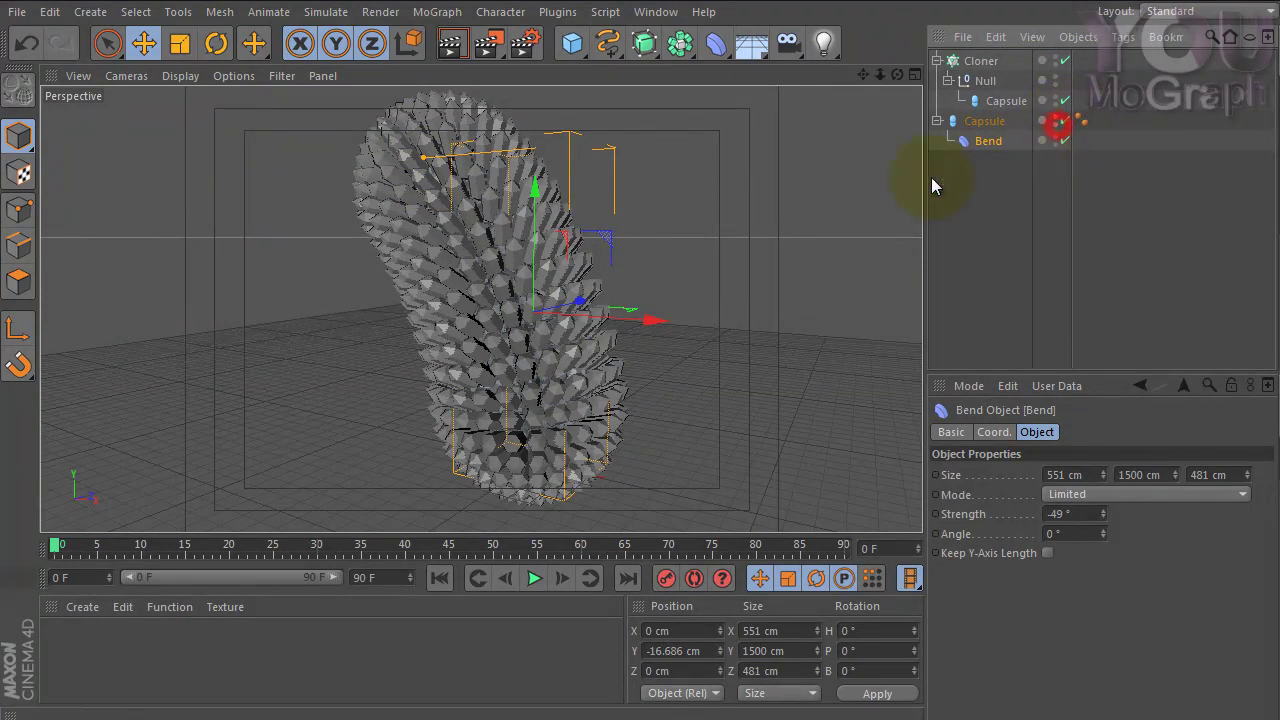
left_click_drag(543, 357, 527, 330, "alt")
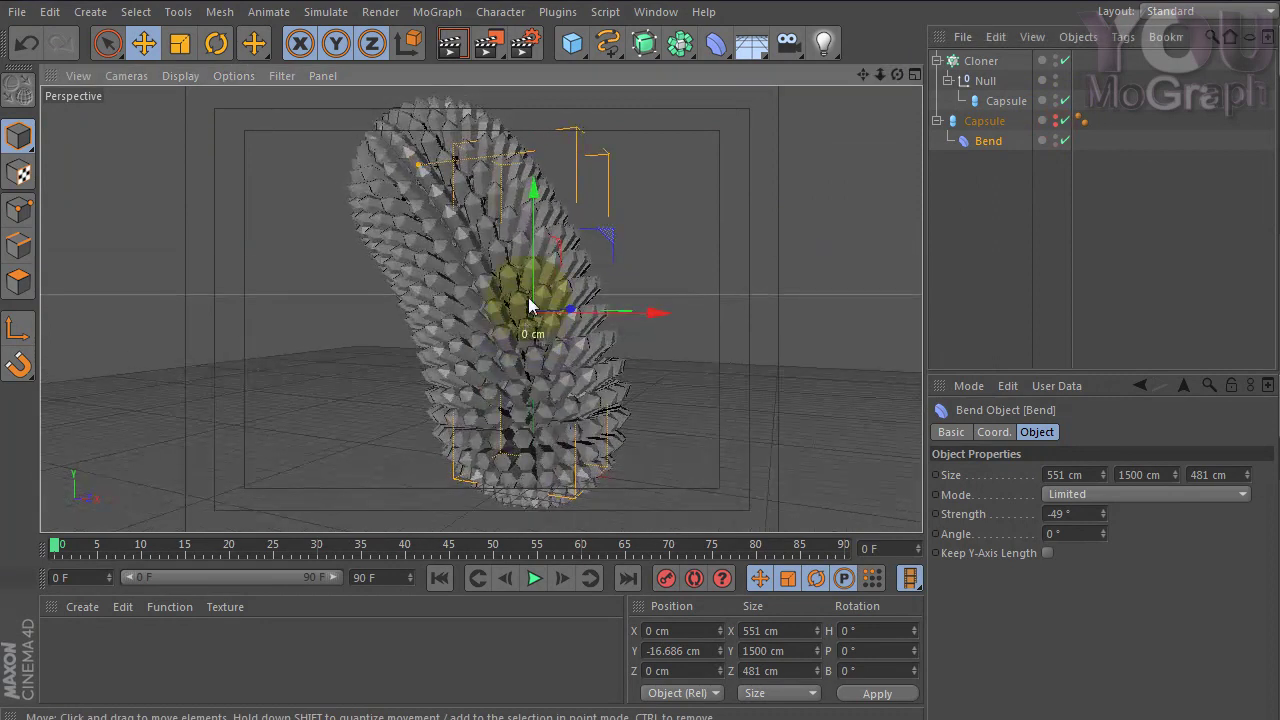
left_click(985, 61)
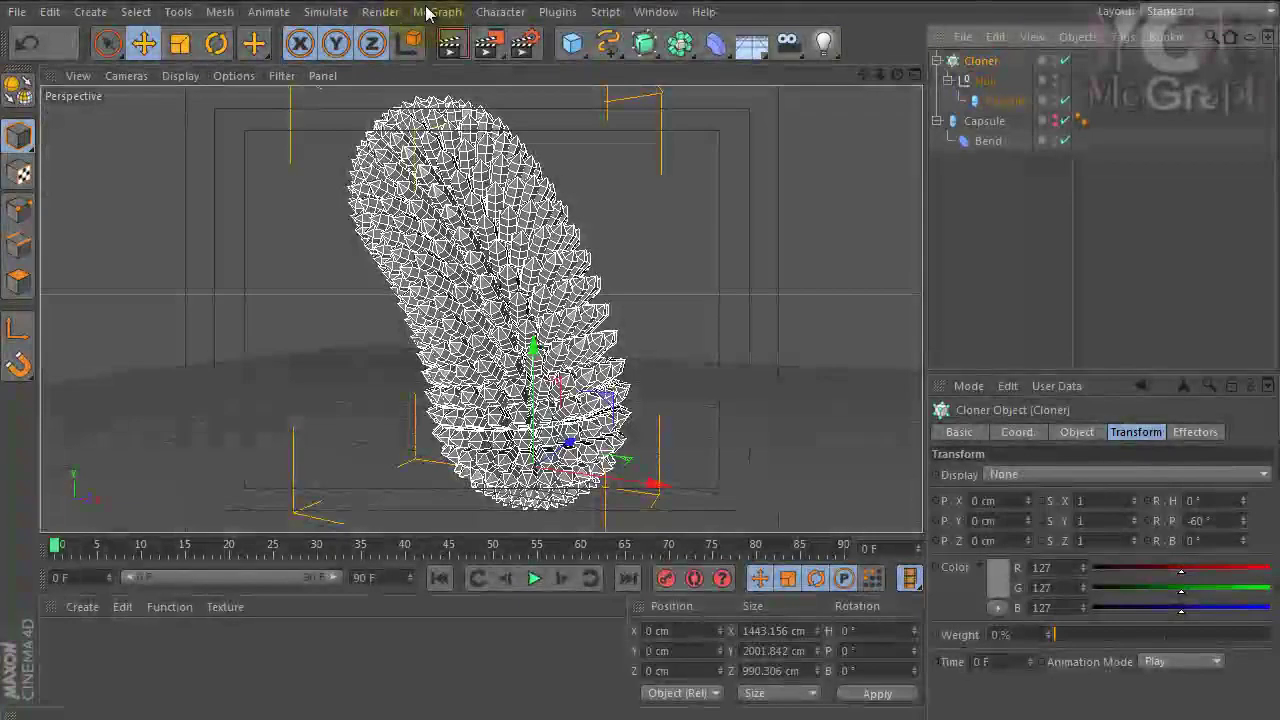
Add a Plain effector to the Cloner from a floating MoGraph effector palette.
left_click(424, 14)
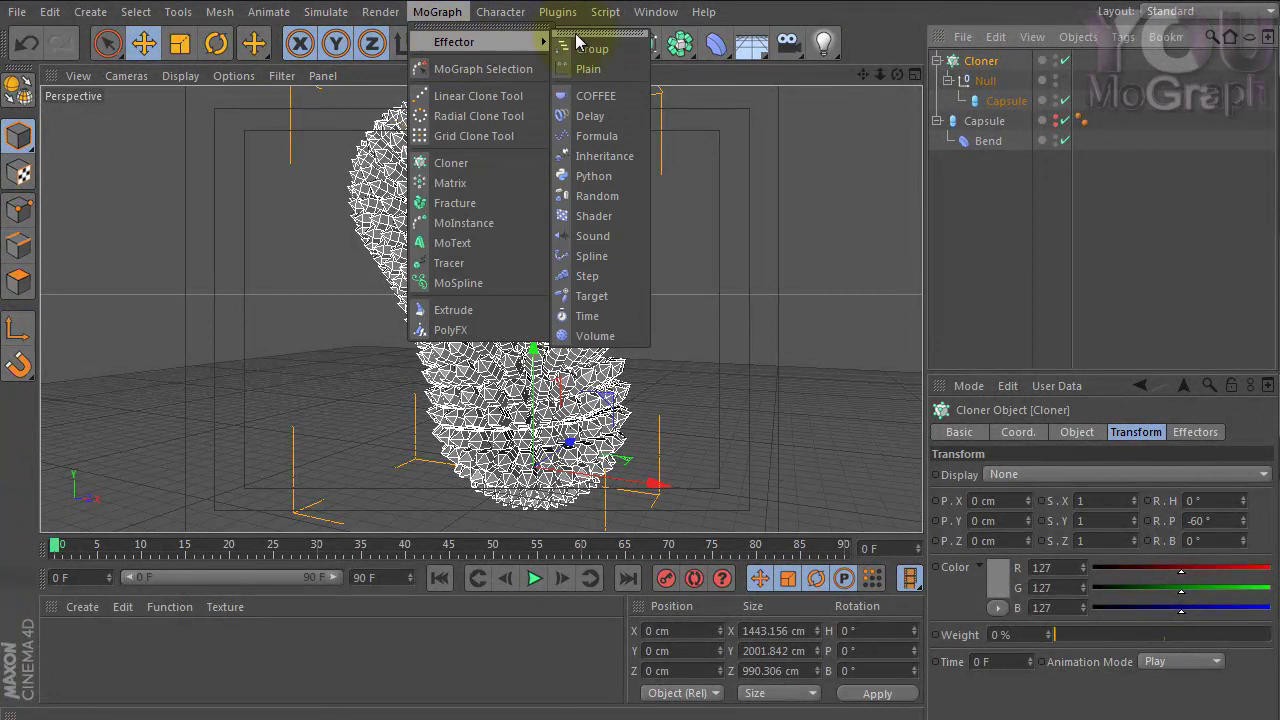
left_click(575, 34)
mouse_move(577, 28)
left_mouse_down()
mouse_move(271, 120)
mouse_move(112, 140)
left_mouse_up()
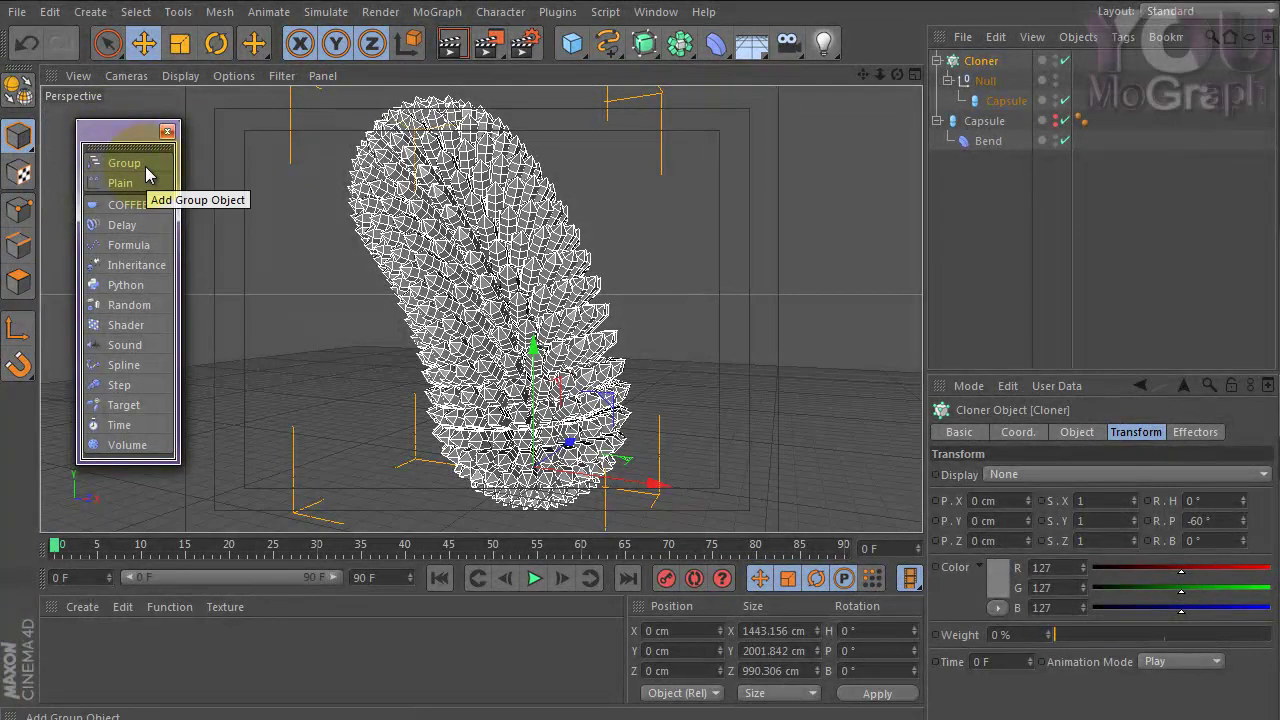
left_click(134, 183)
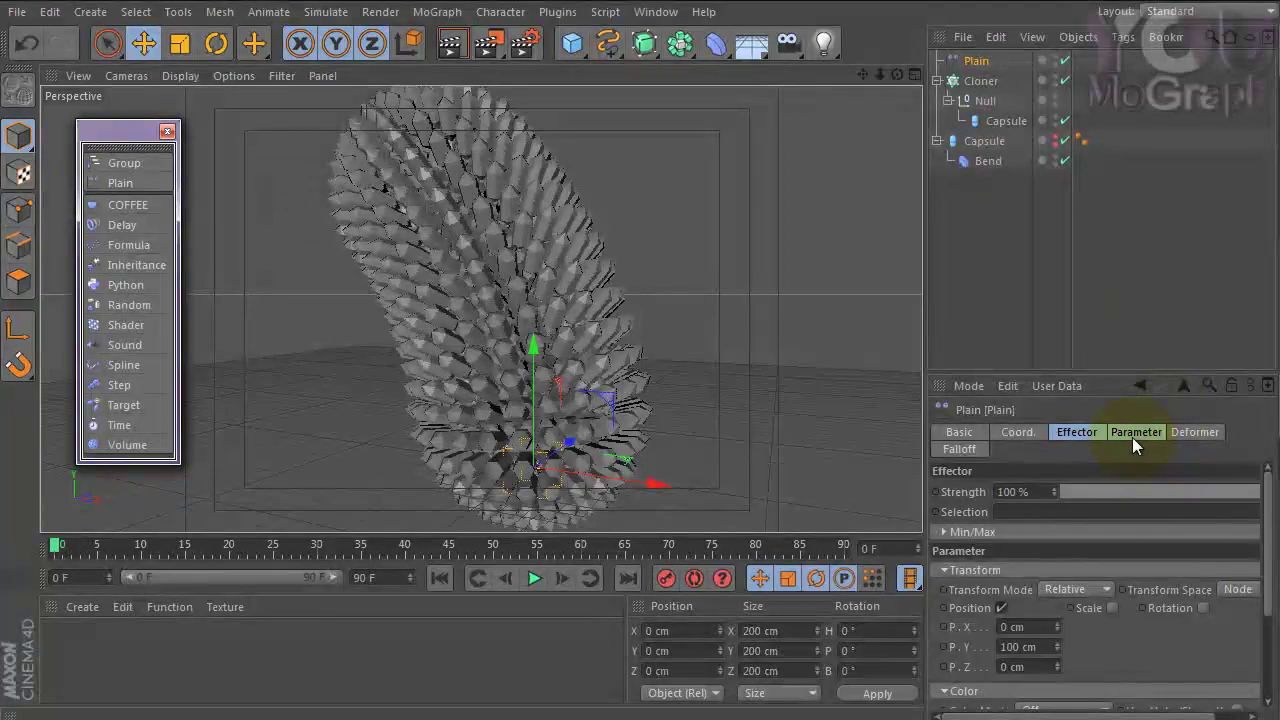
Turn off Position and enable Uniform Scale at -1 on the Plain effector.
left_click(1001, 608)
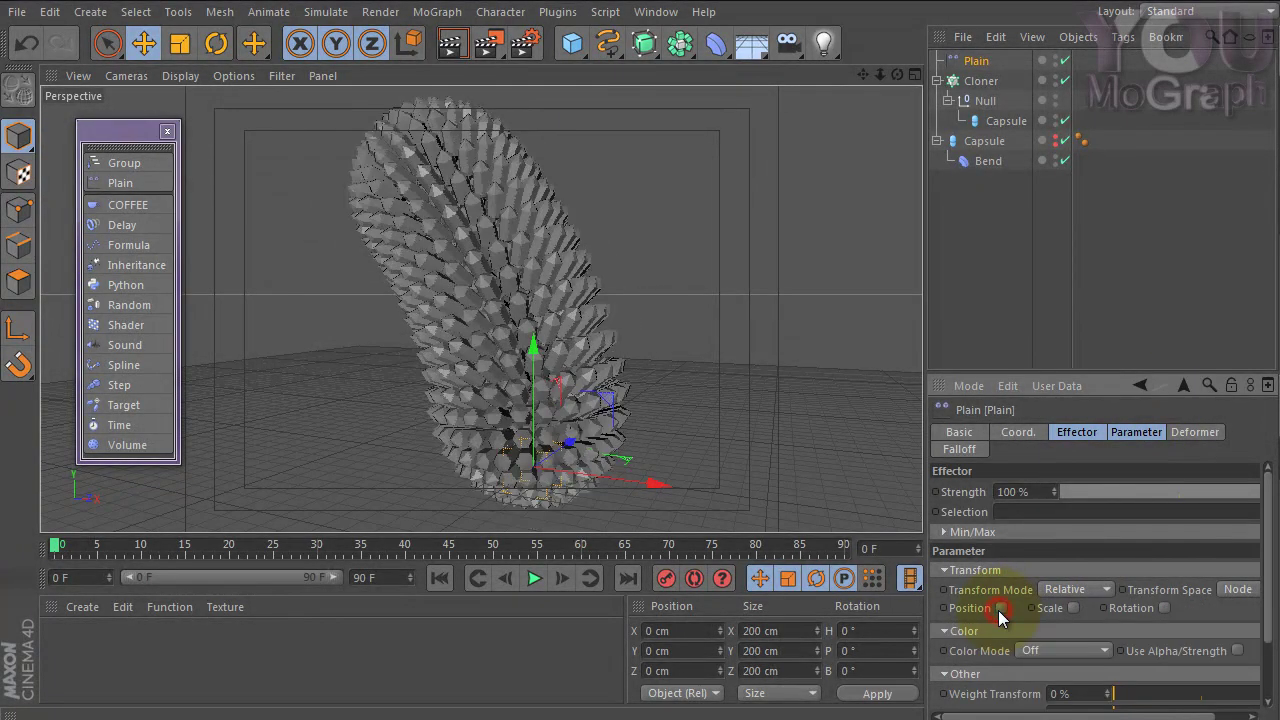
left_click(1074, 607)
left_click(1123, 686)
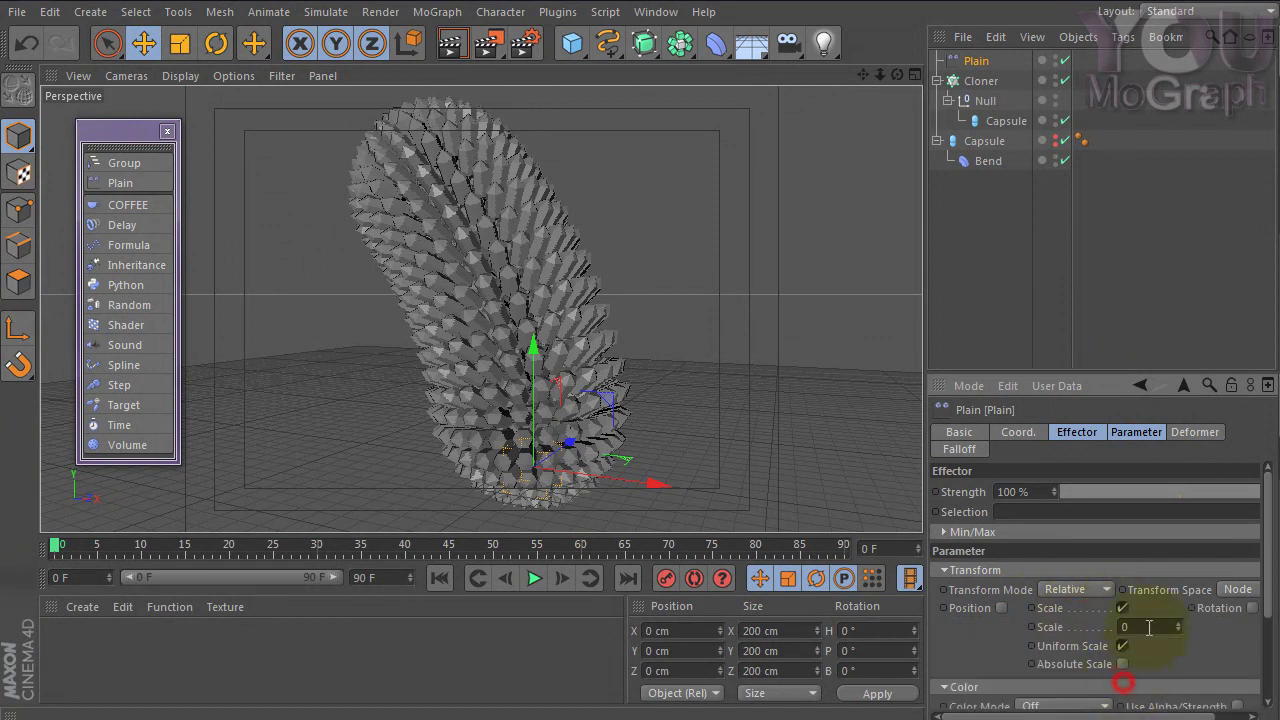
type("-1")
key("Return")
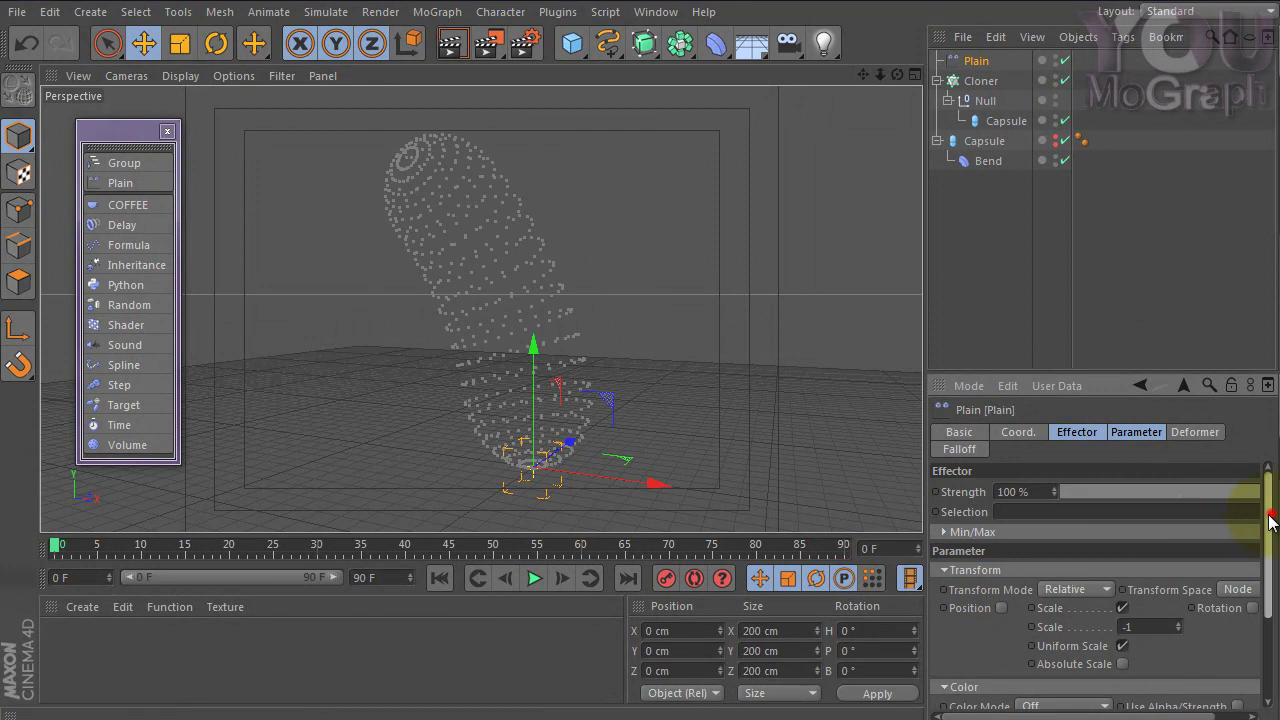
left_click_drag(1267, 512, 1262, 604)
scroll(1258, 560, "up", 2)
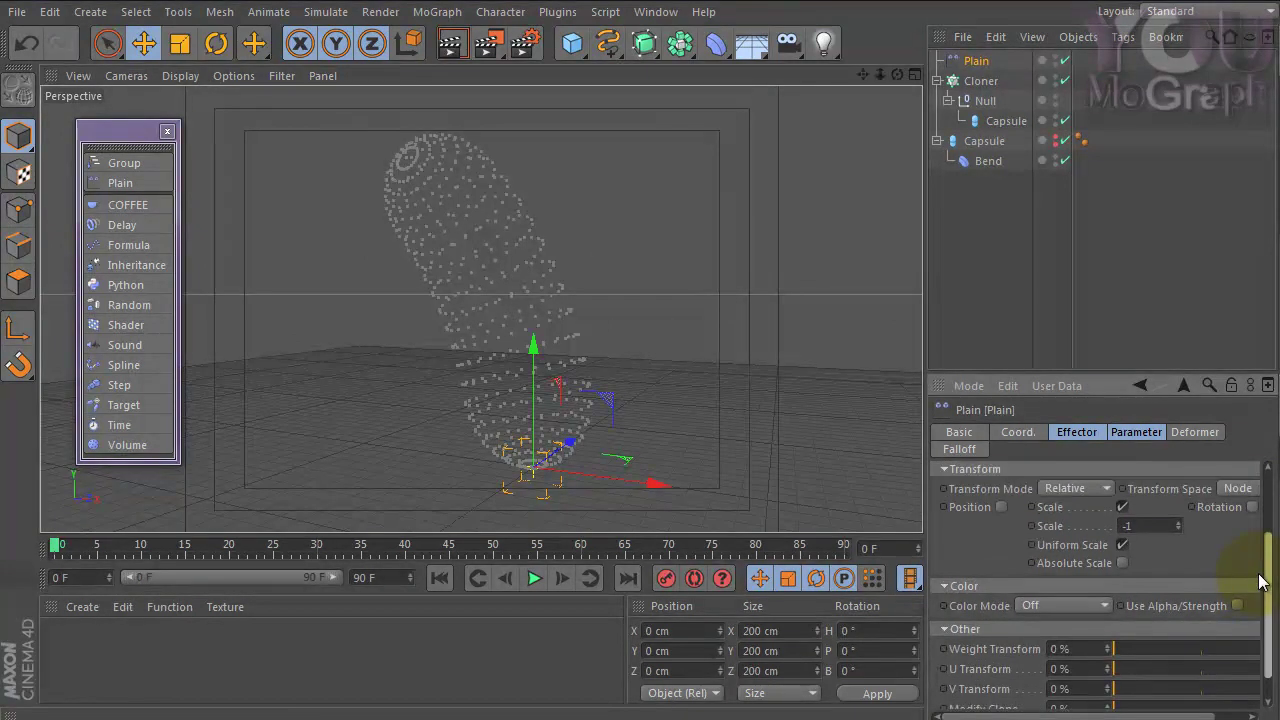
scroll(1257, 543, "up", 1)
left_click(962, 450)
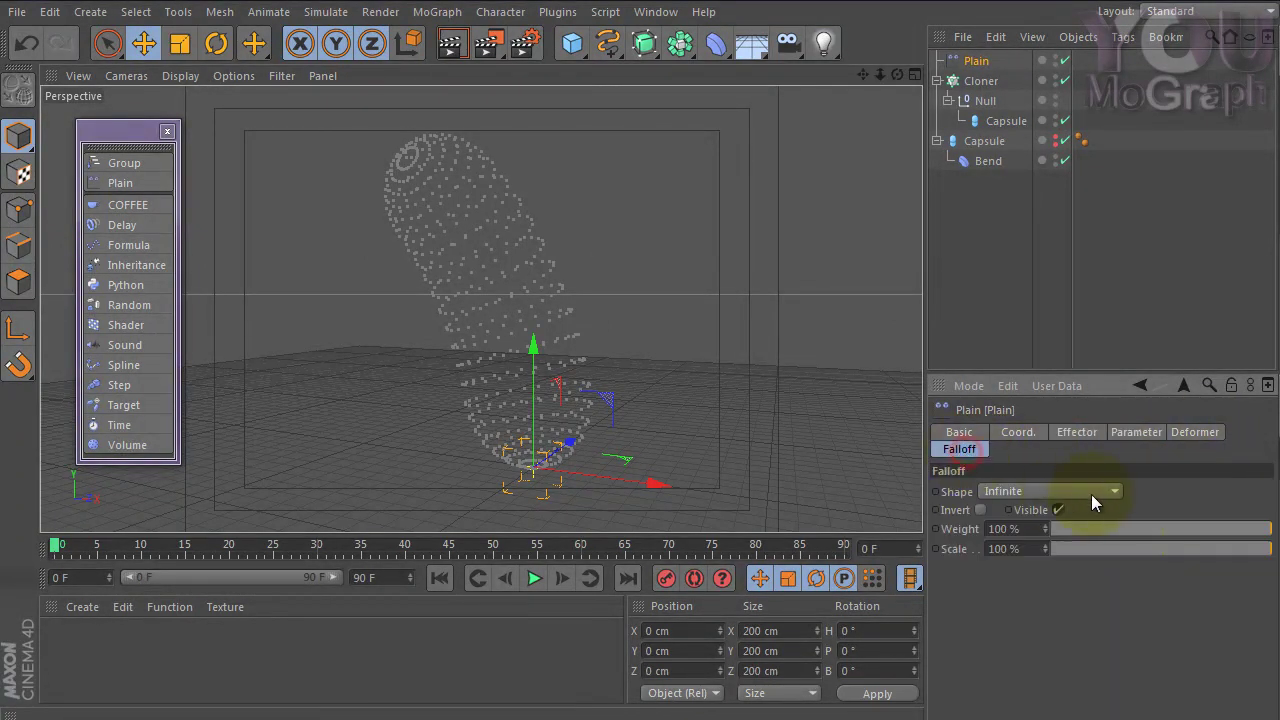
Set the Plain falloff shape to Linear with Offset Y of -3 cm.
left_click(1059, 491)
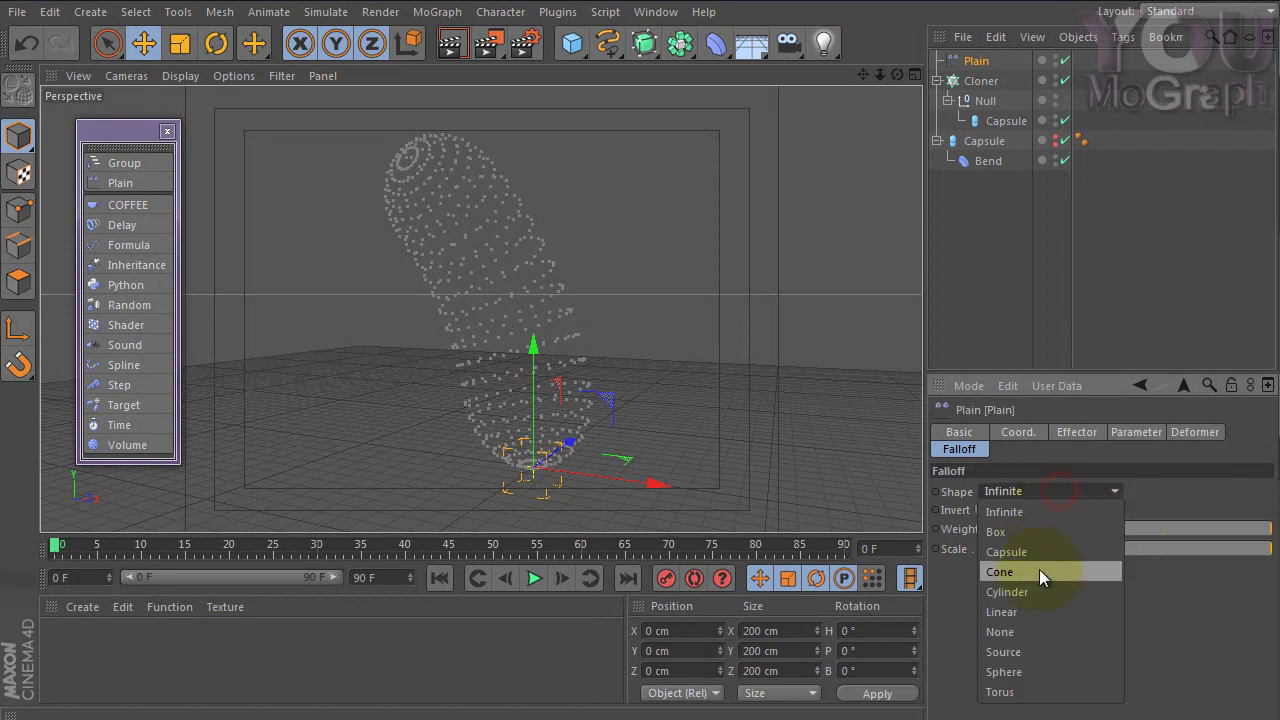
left_click(1042, 611)
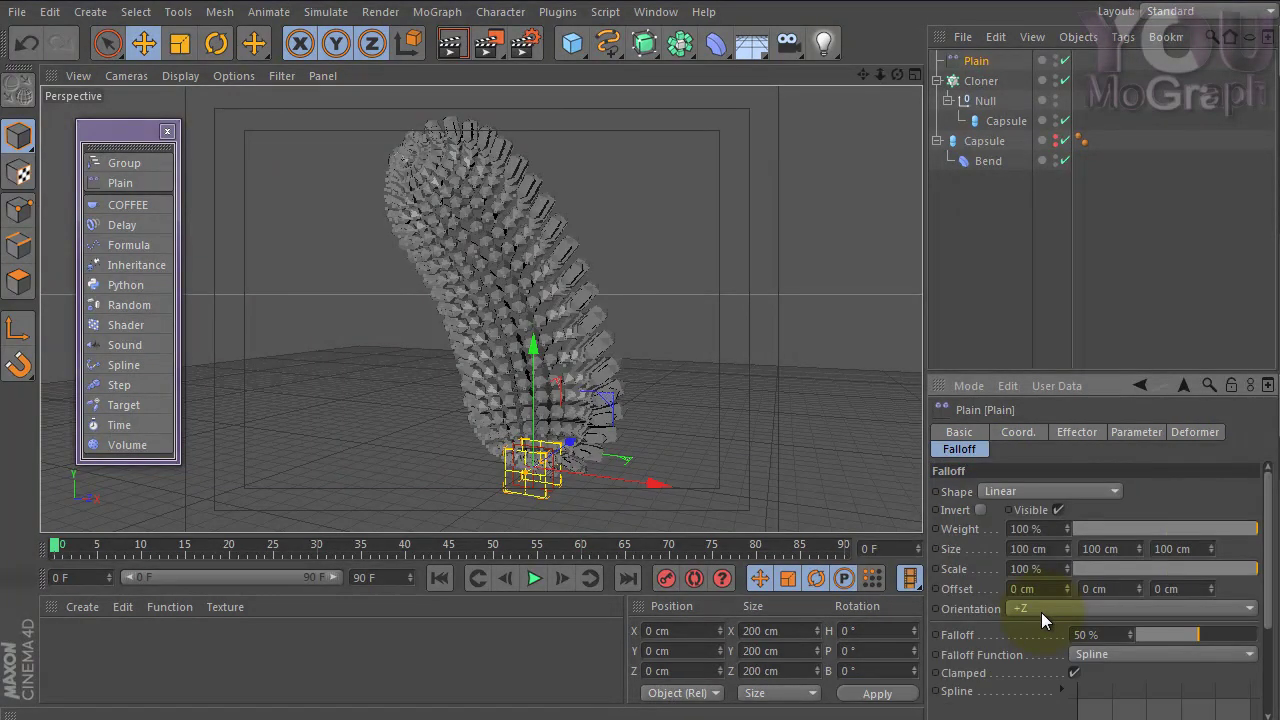
left_click(1041, 612)
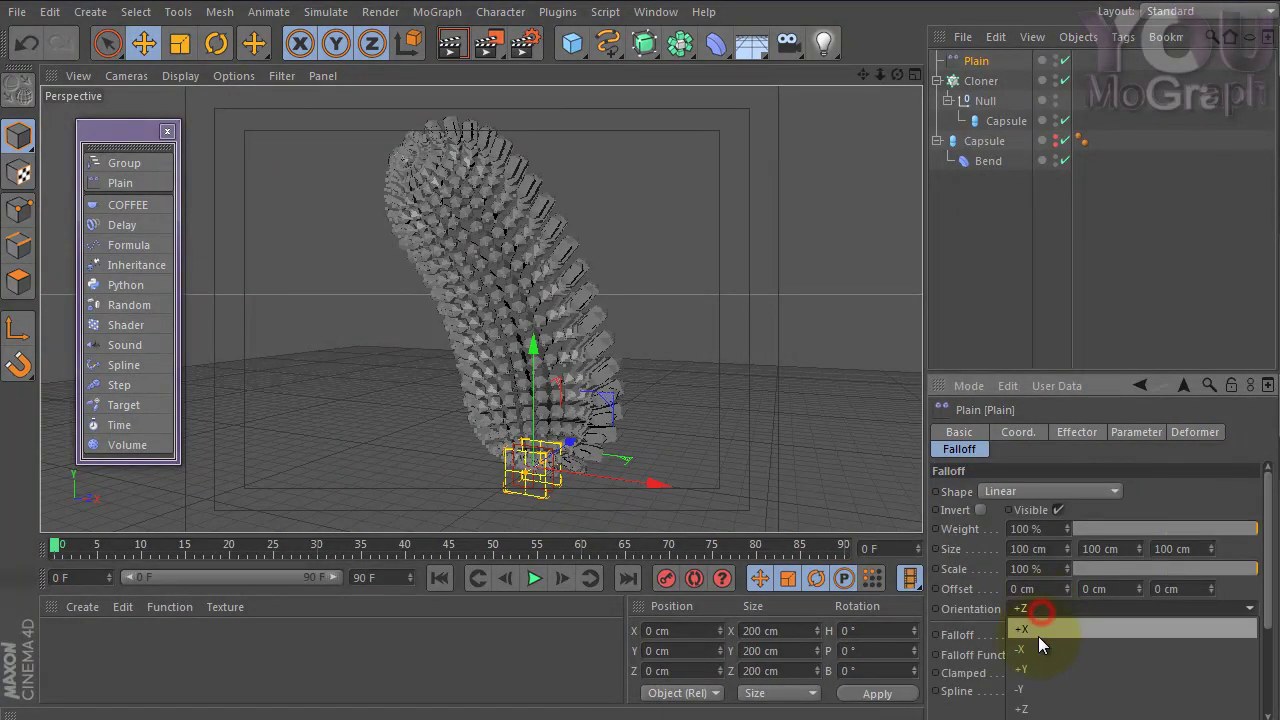
left_click(1100, 612)
left_click(1138, 592)
scroll(1270, 566, "down", 2)
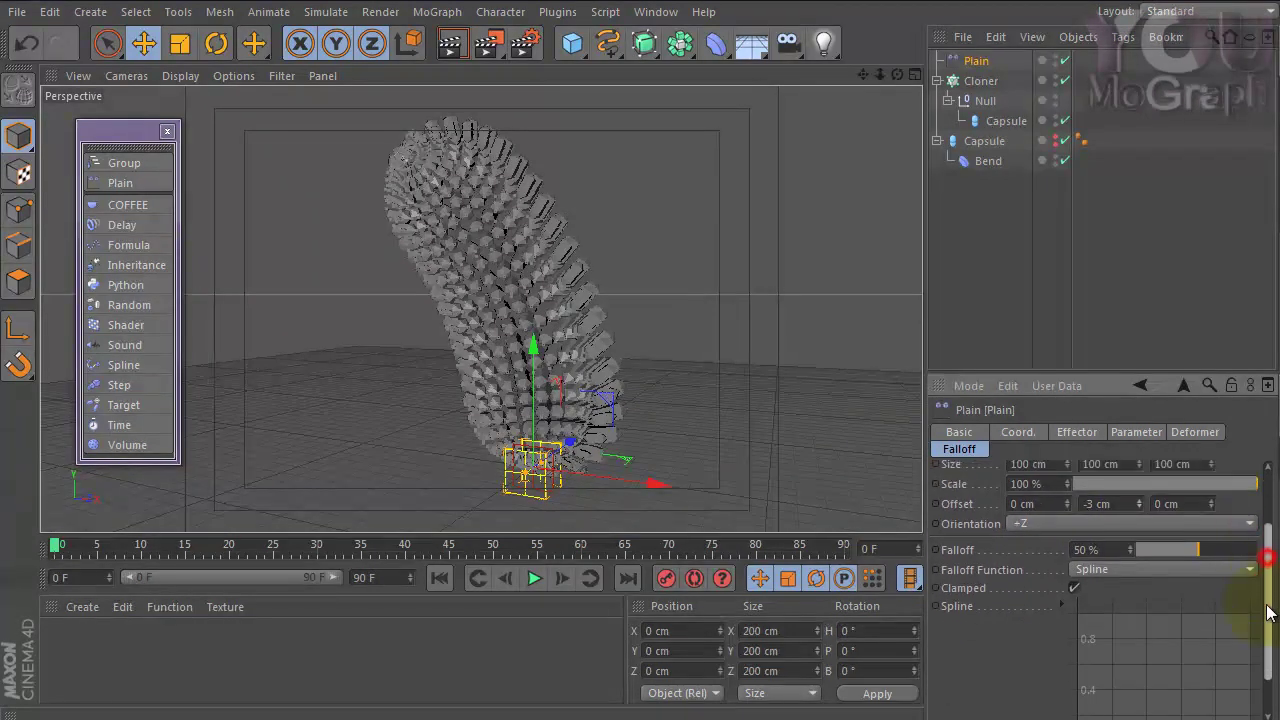
Orient the falloff along -Y and test by moving the effector up and back.
left_click(1057, 499)
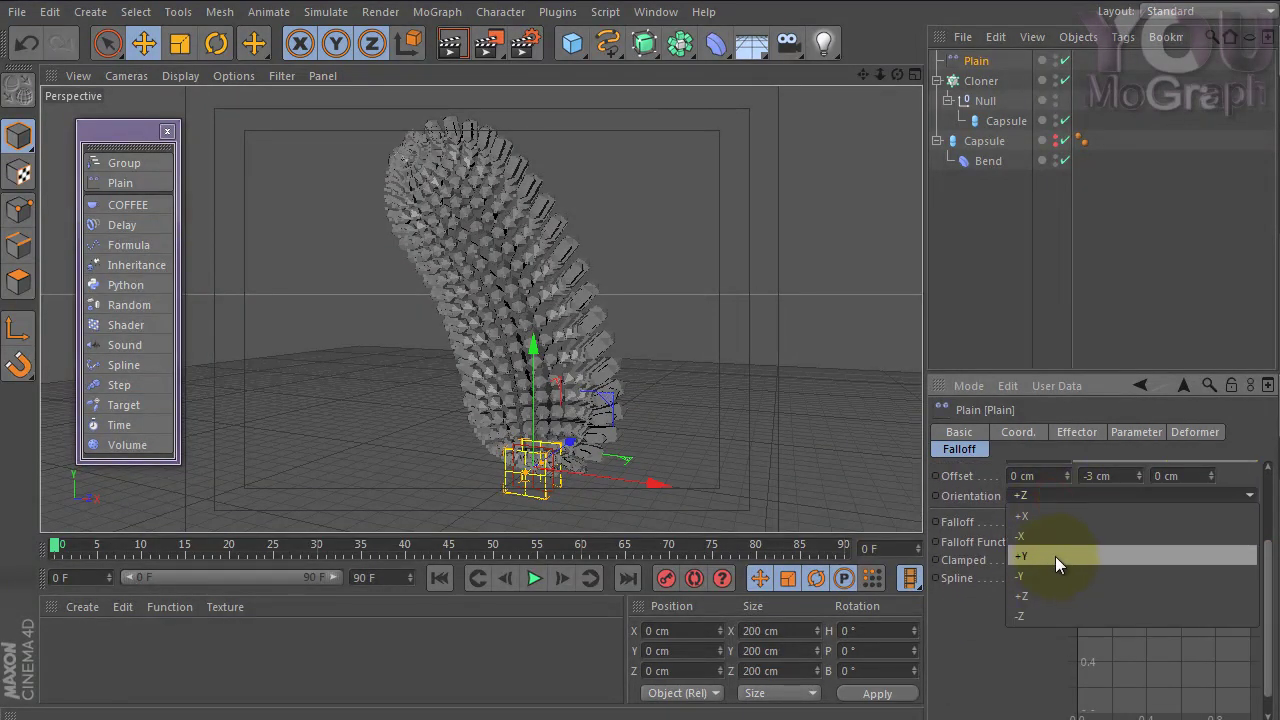
left_click(1056, 575)
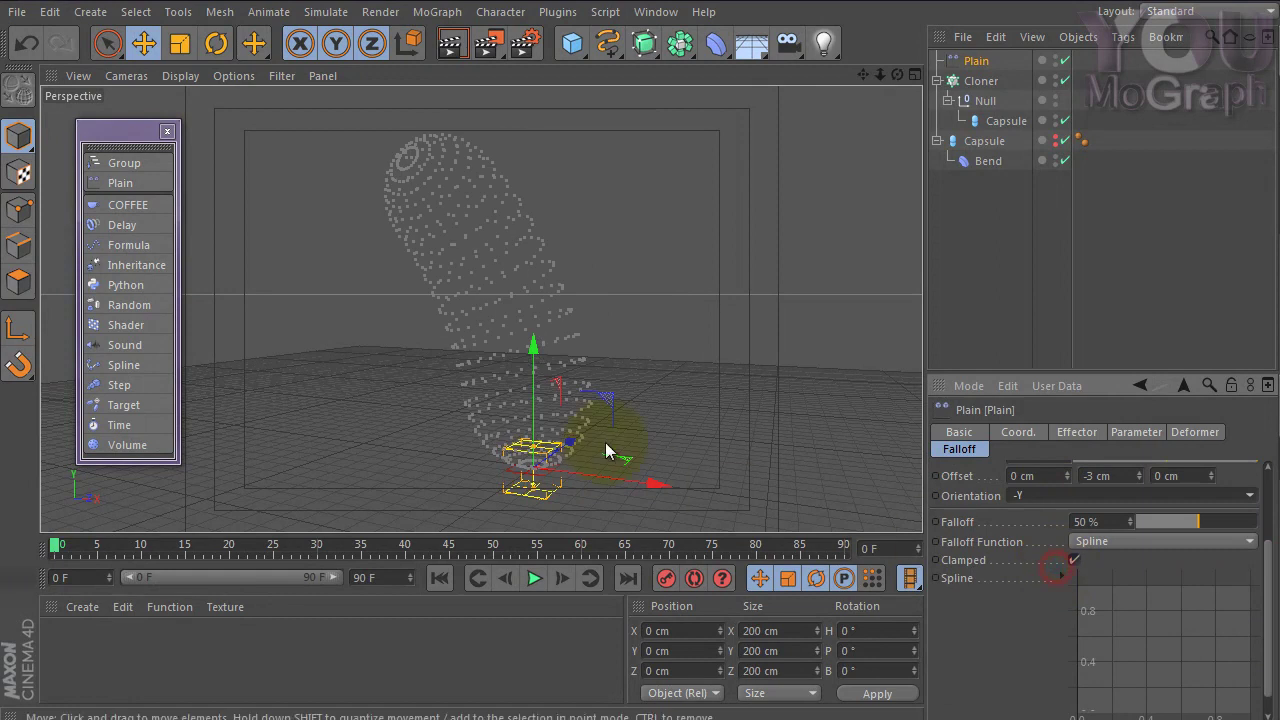
left_click_drag(534, 353, 808, 430)
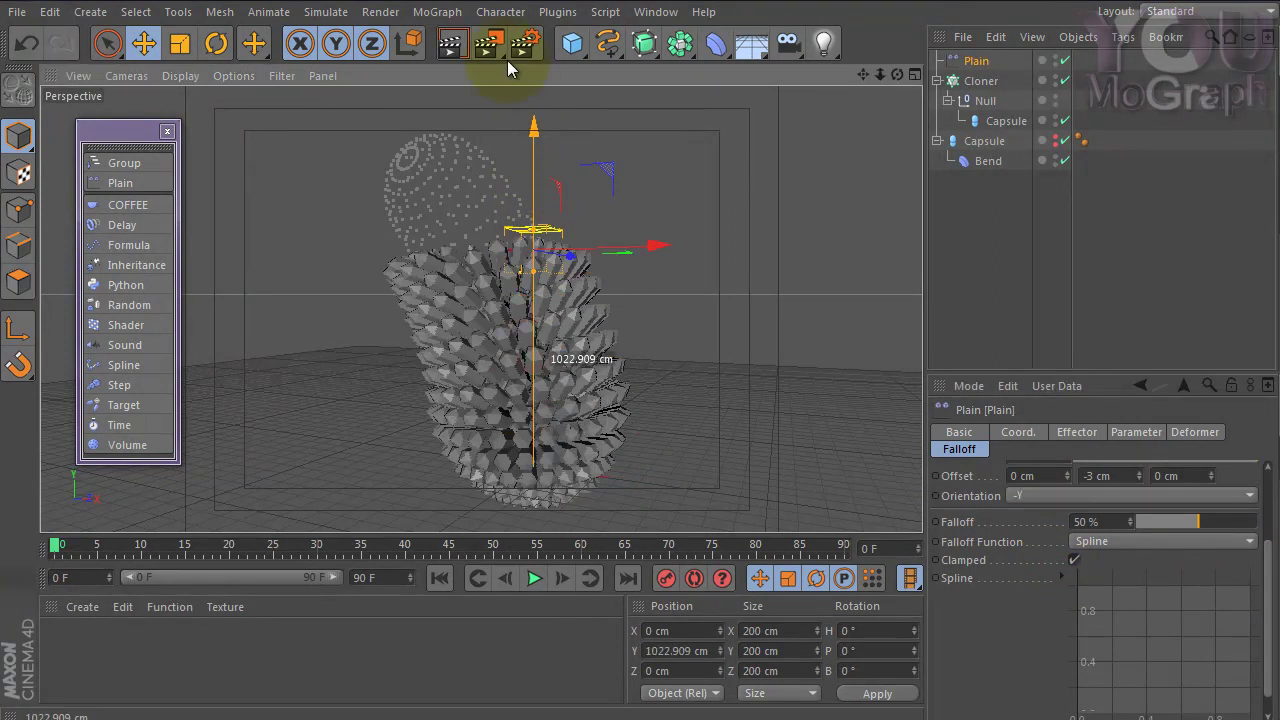
mouse_move(540, 135)
left_mouse_down()
mouse_move(506, 273)
mouse_move(528, 362)
left_mouse_up()
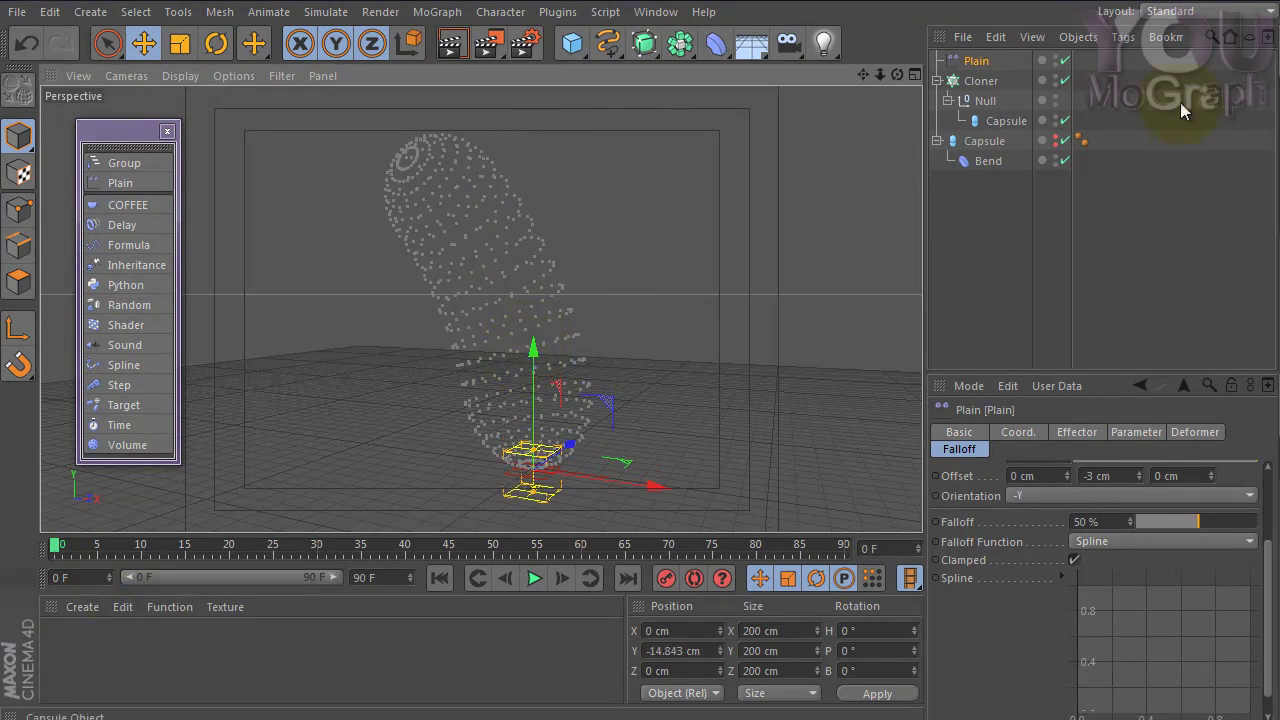
Keyframe the Plain effector's P.Y at frame 0 and raised high at frame 70.
left_click(1030, 434)
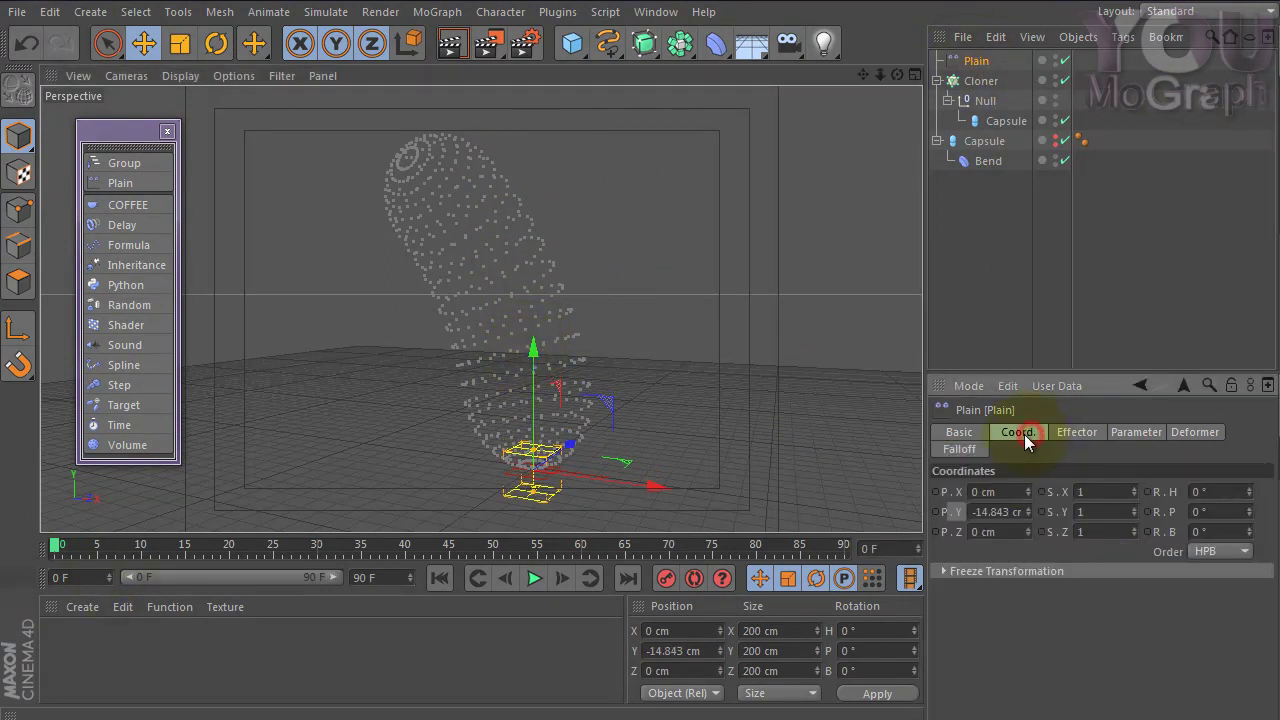
left_click(937, 512, "ctrl")
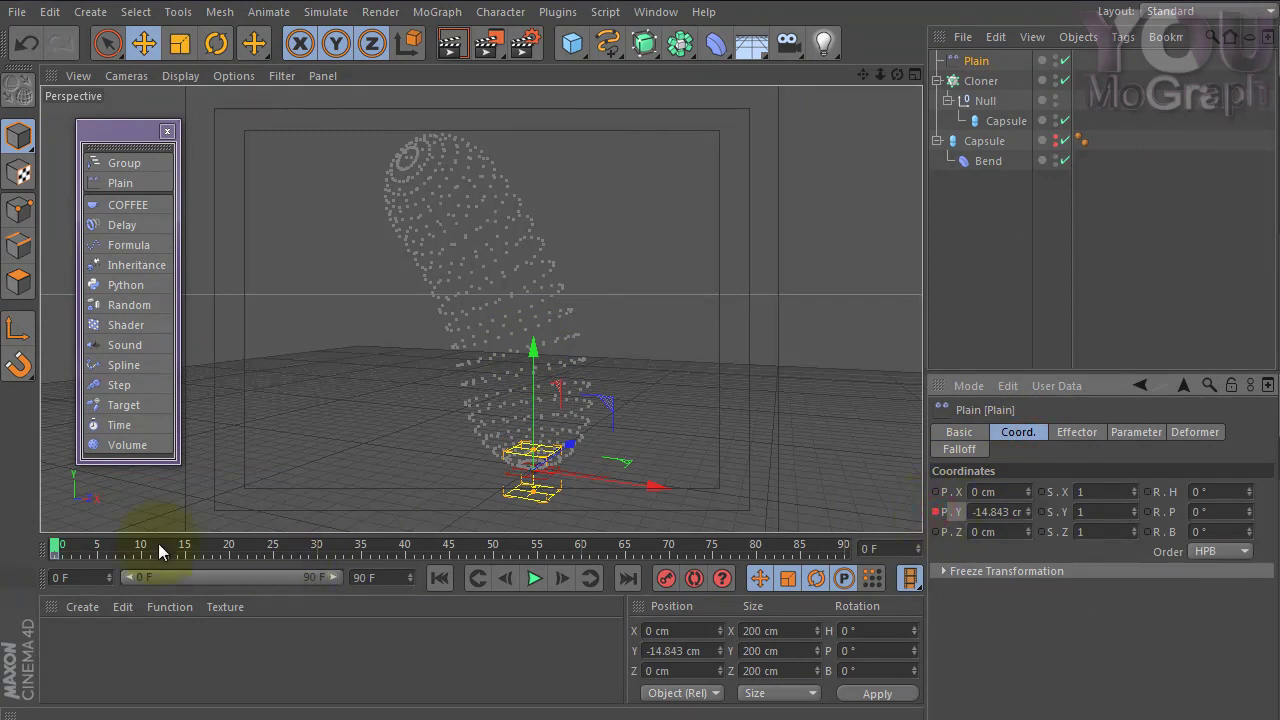
left_click(597, 551)
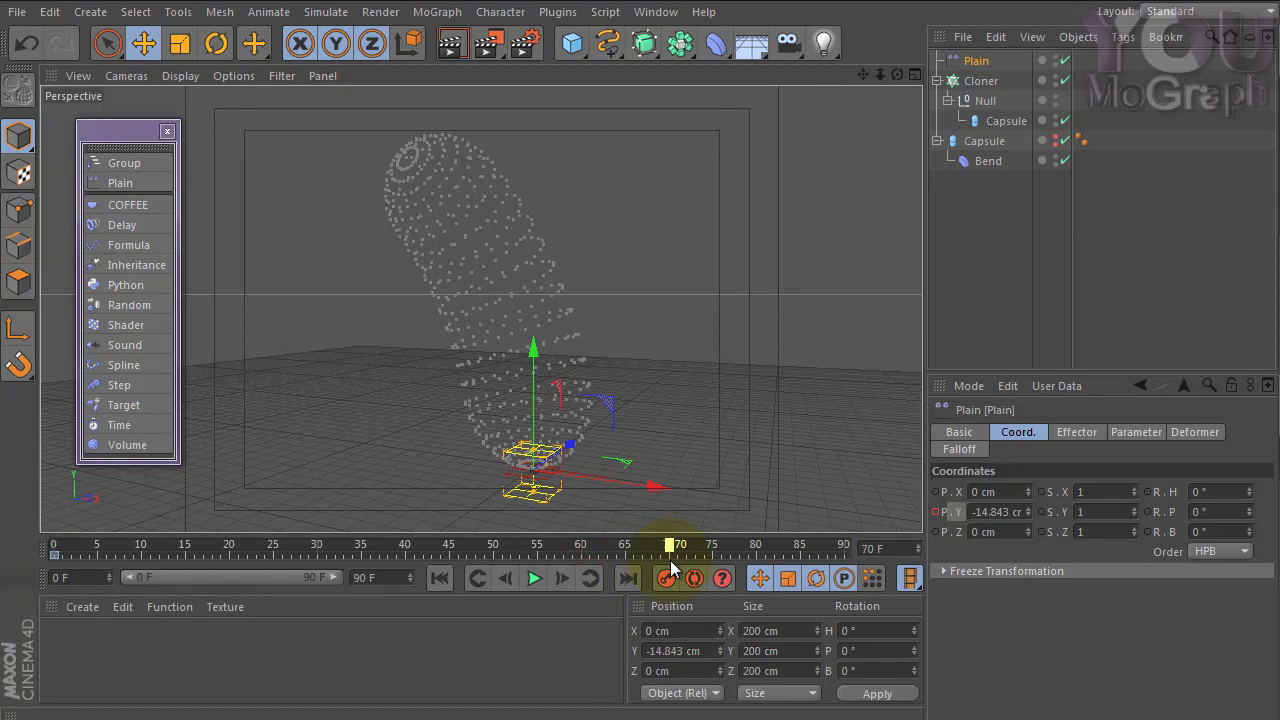
mouse_move(533, 365)
left_mouse_down()
mouse_move(530, 203)
mouse_move(806, 398)
left_mouse_up()
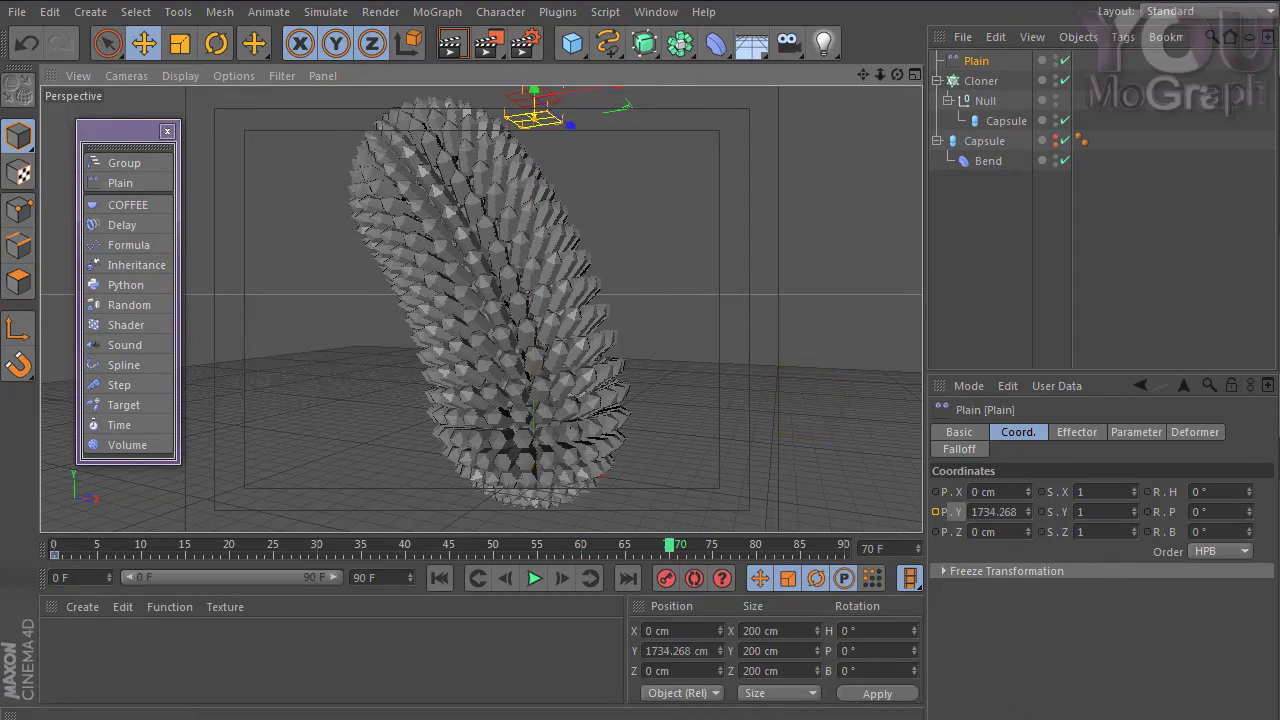
left_click(936, 512)
Play the crystal growth from frame 0, then scrub back to about frame 31.
left_click(468, 578)
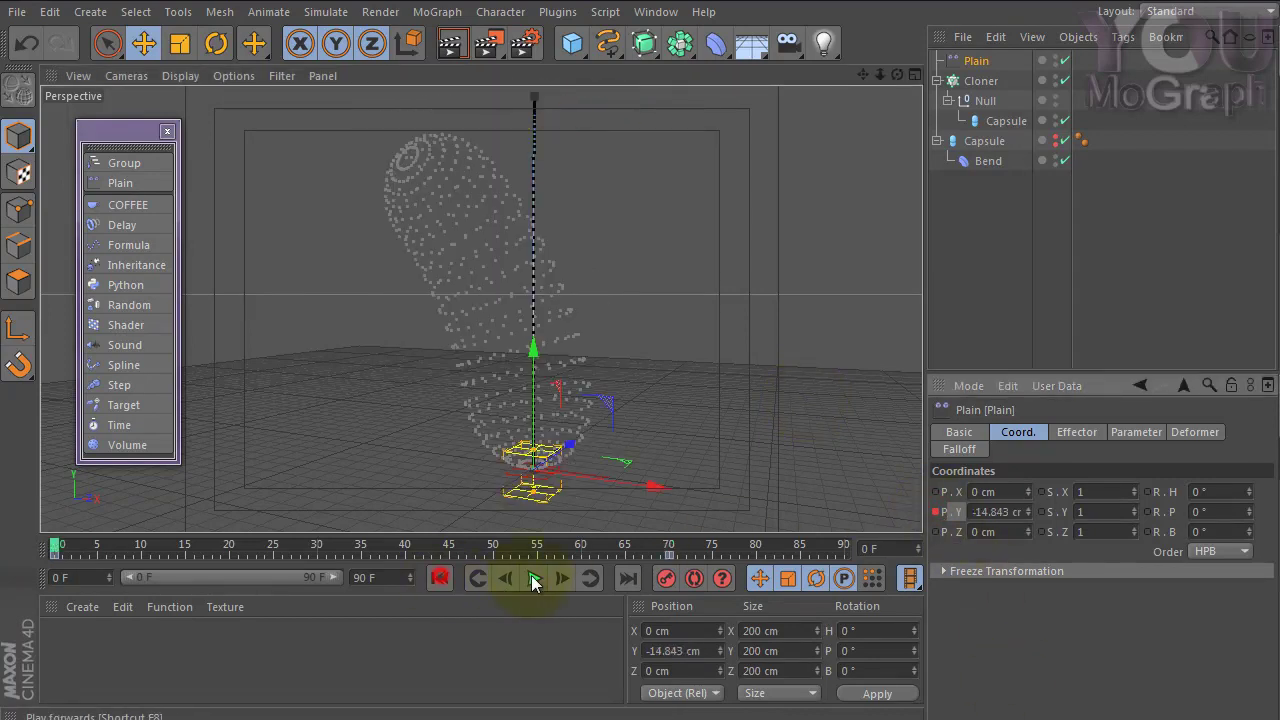
left_click(536, 580)
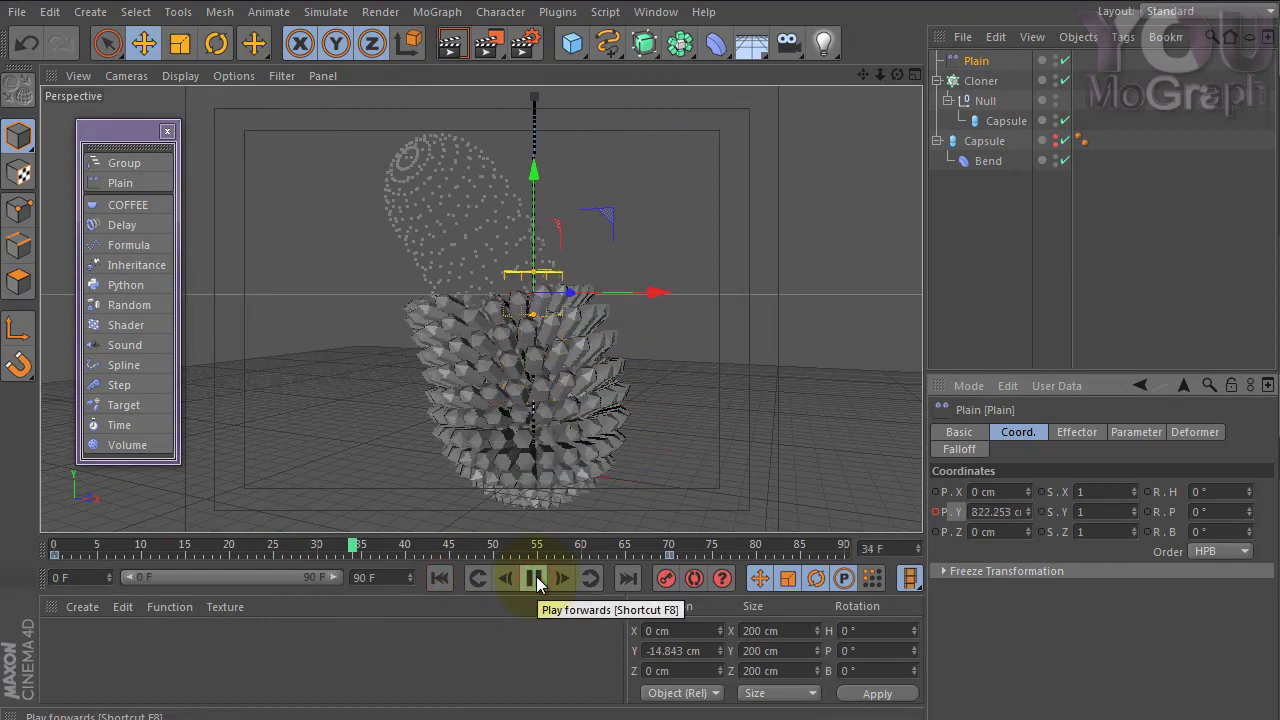
left_click(535, 579)
left_click_drag(535, 548, 330, 548)
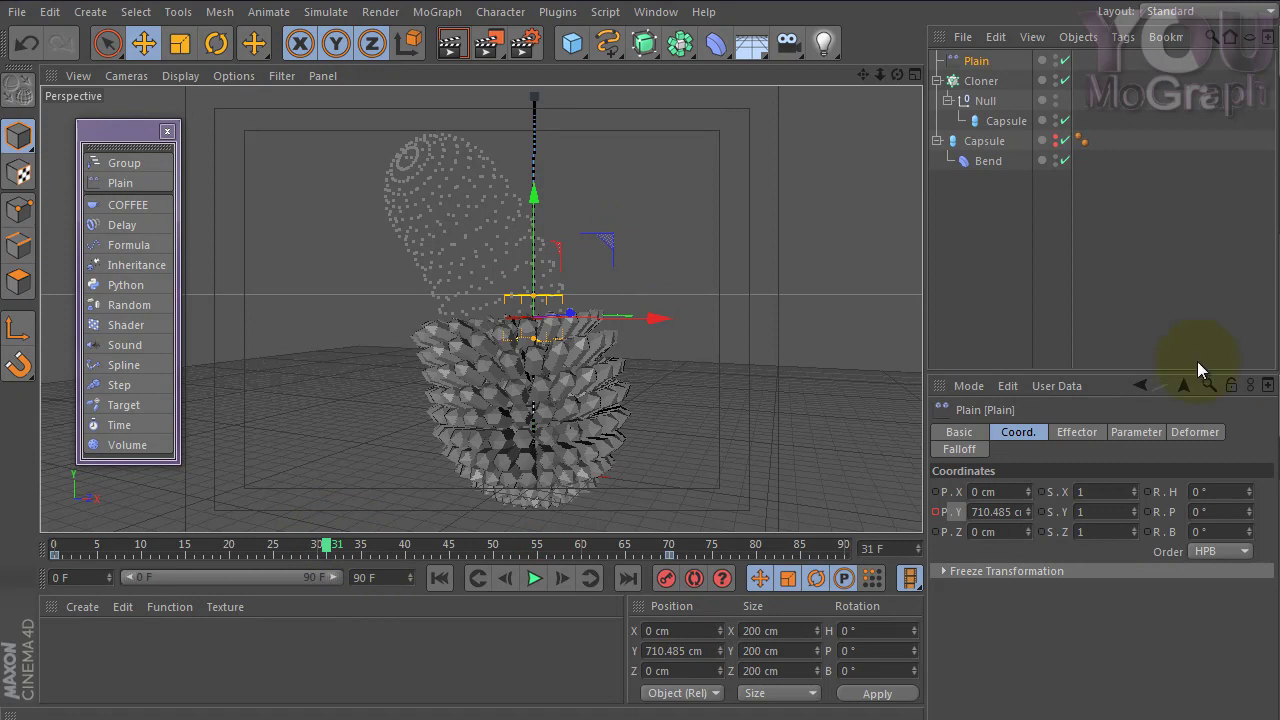
left_click(976, 62)
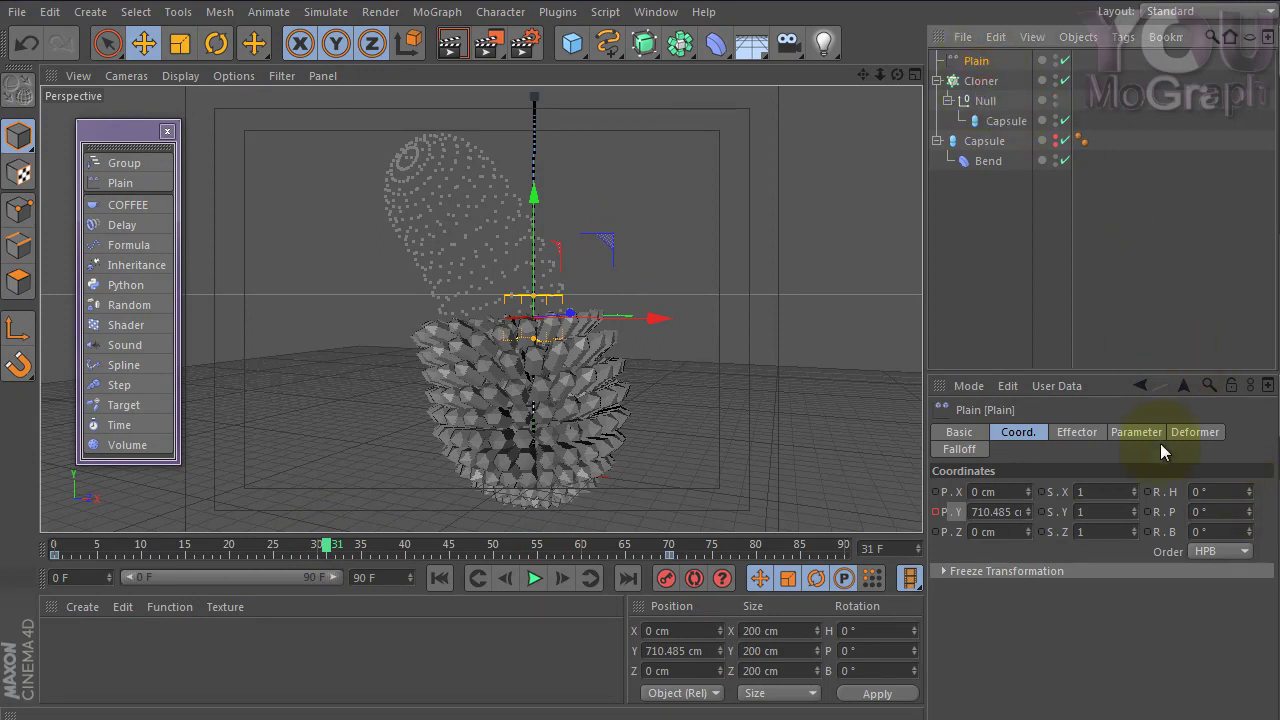
Enable Rotation on the Plain effector with R.P of 197°, then scrub the timeline.
left_click(1074, 432)
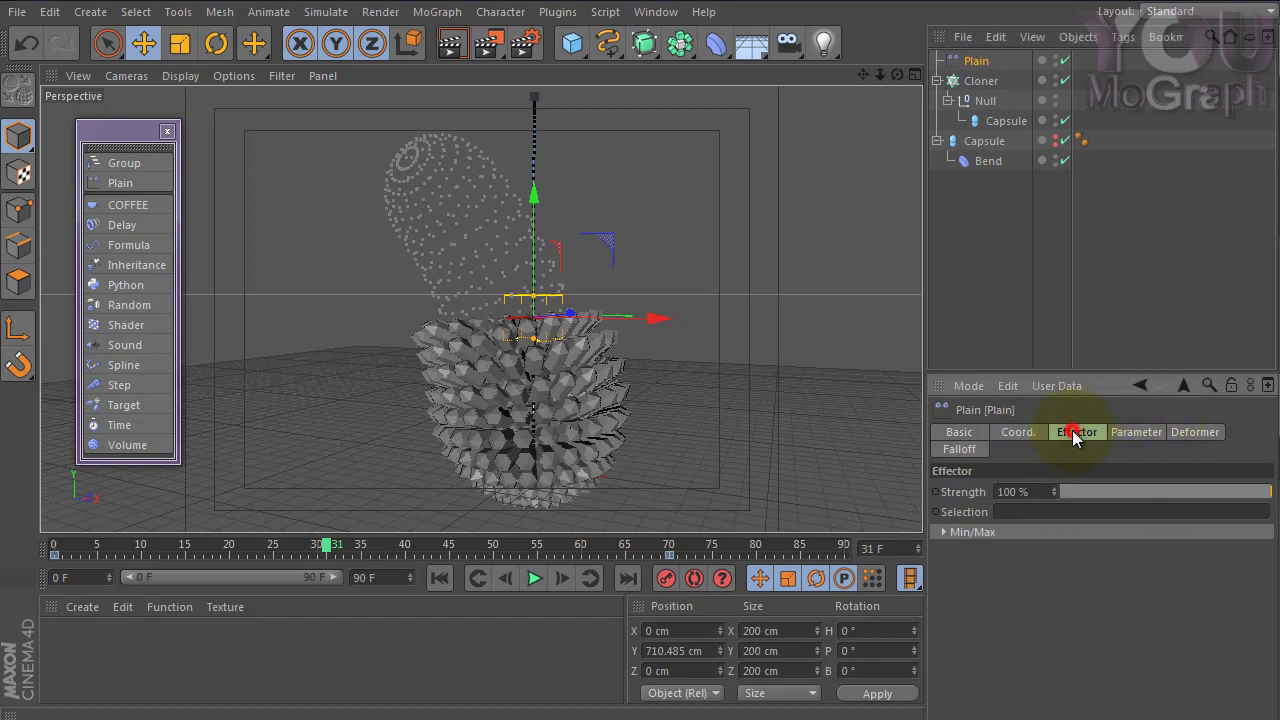
left_click(1141, 432)
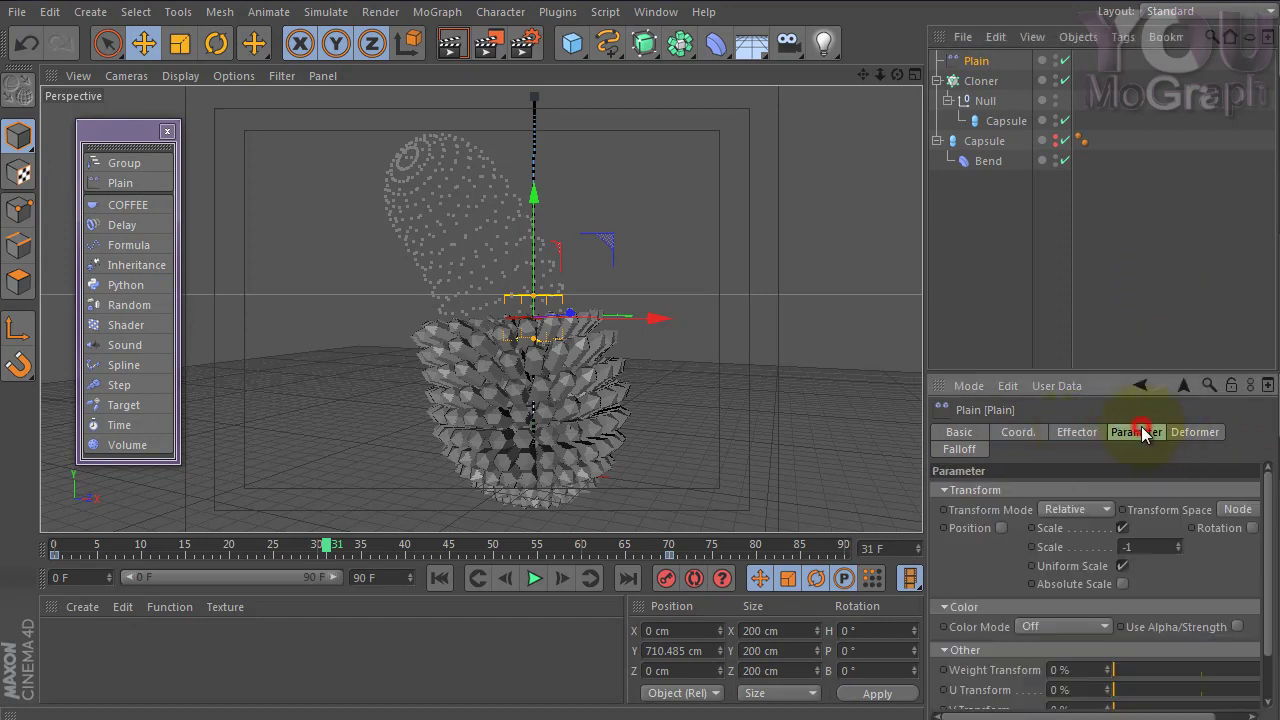
left_click(1251, 527)
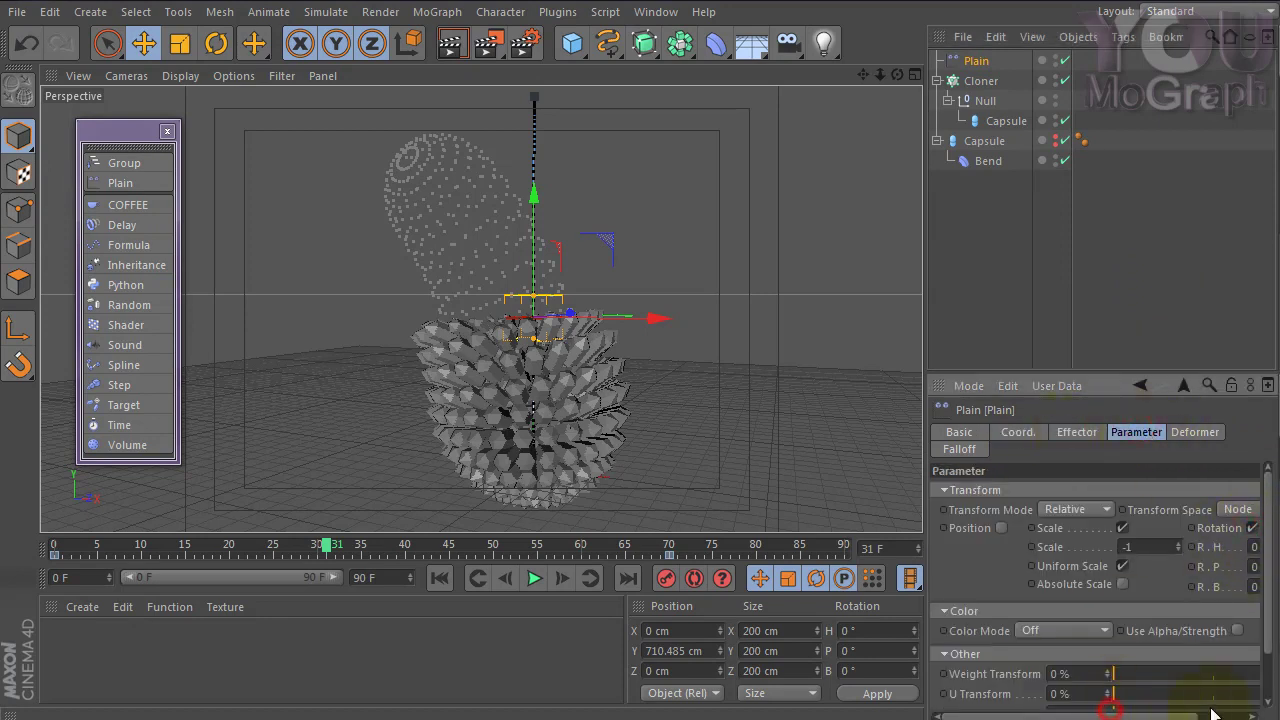
left_click_drag(1150, 714, 1178, 714)
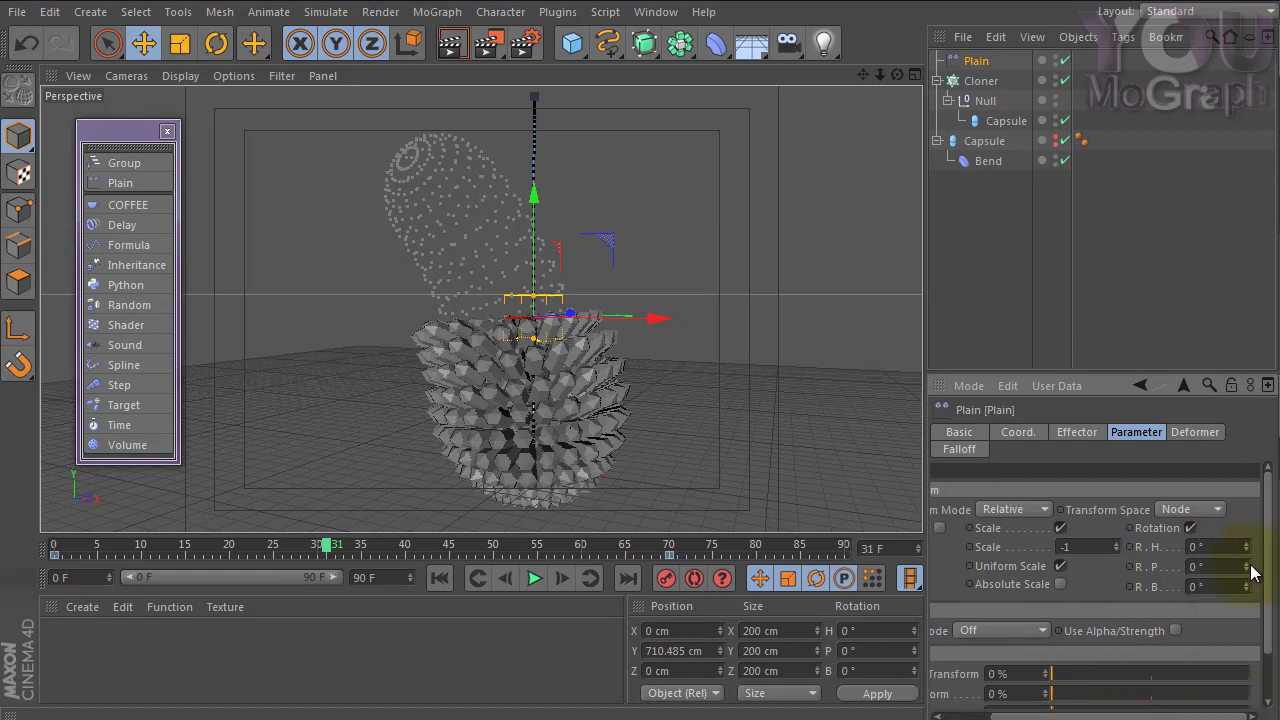
left_click_drag(1245, 571, 1245, 569)
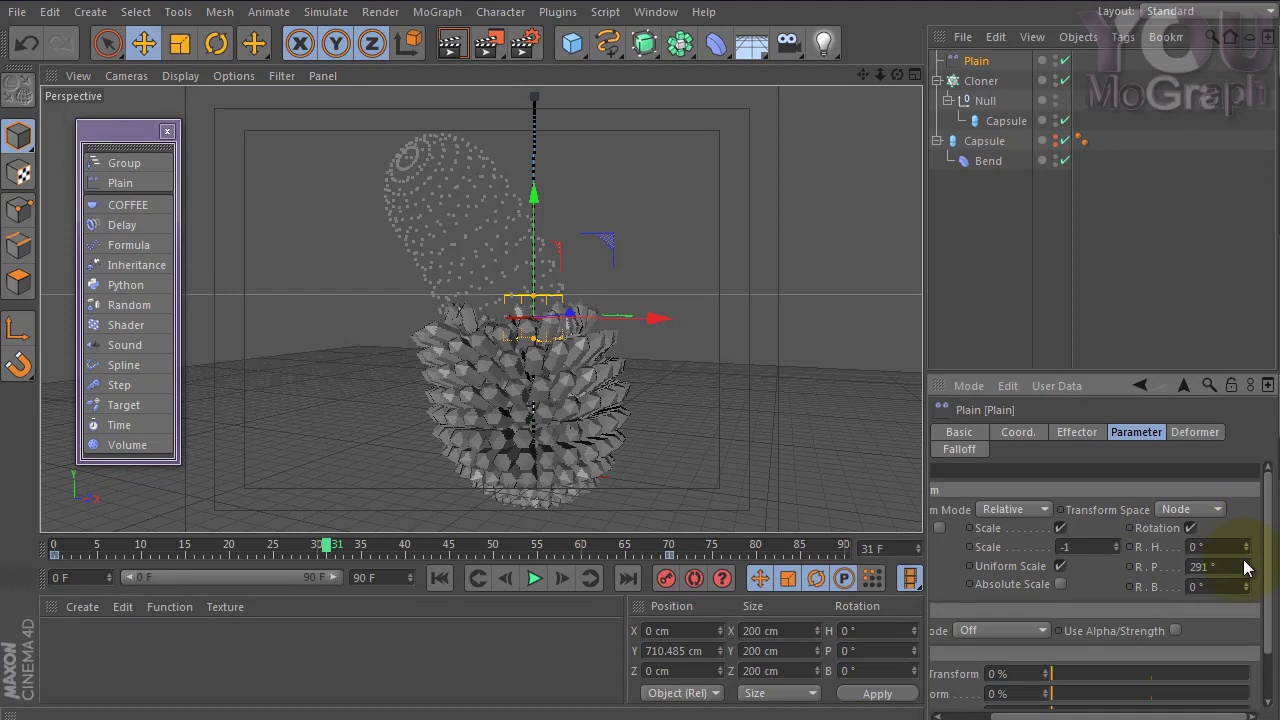
left_click_drag(1246, 613, 1240, 560)
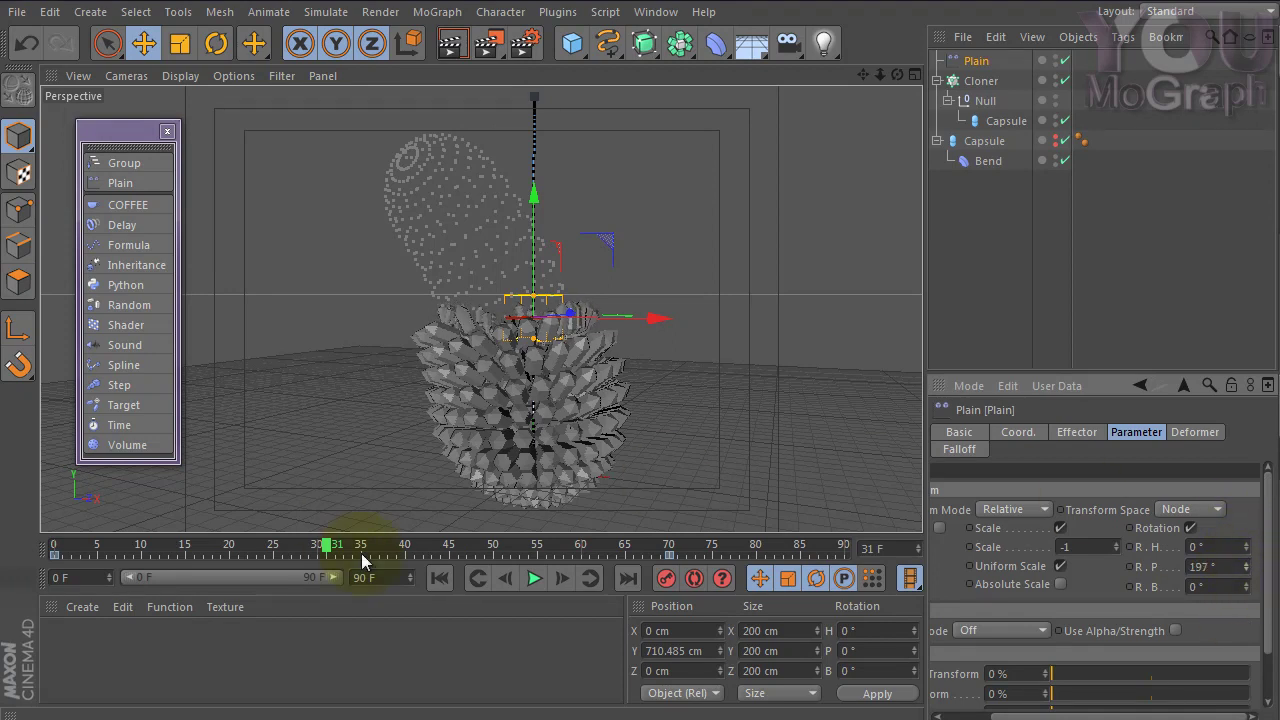
mouse_move(317, 553)
left_mouse_down()
mouse_move(211, 530)
mouse_move(598, 498)
mouse_move(141, 474)
mouse_move(557, 430)
mouse_move(29, 468)
mouse_move(865, 57)
left_mouse_up()
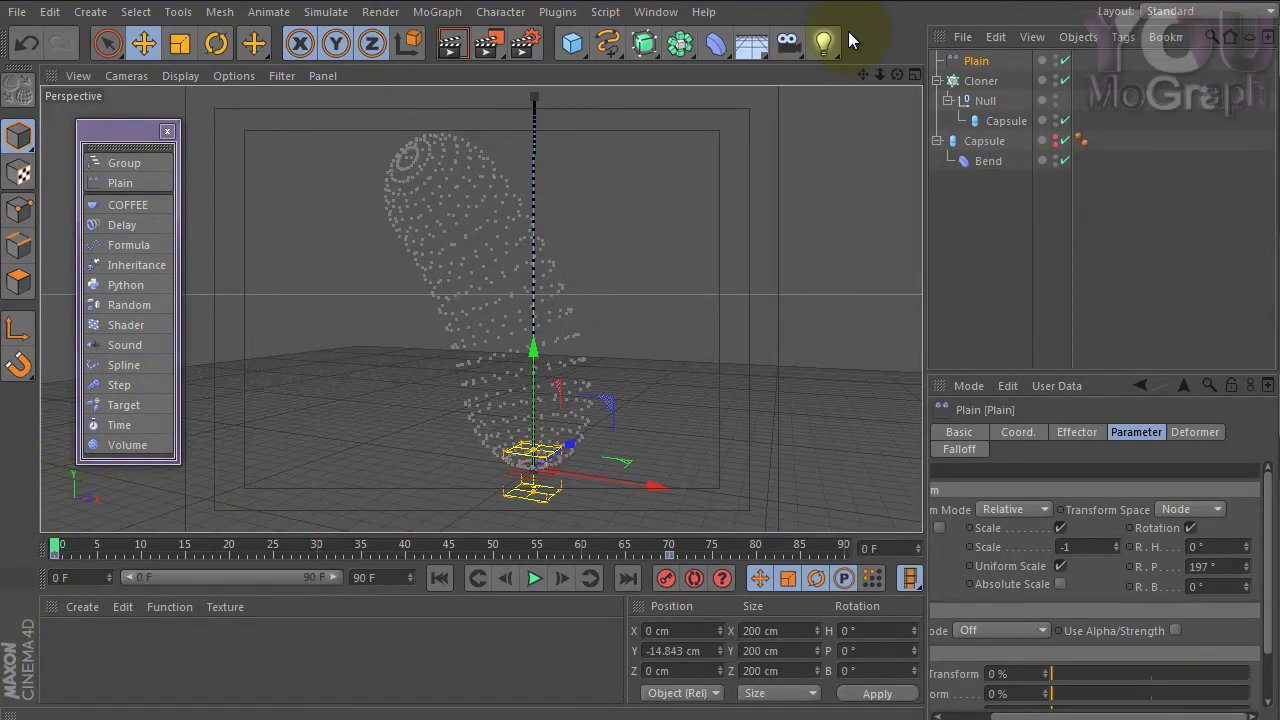
Add a Random effector to the Cloner and view it around frame 49.
left_click(980, 82)
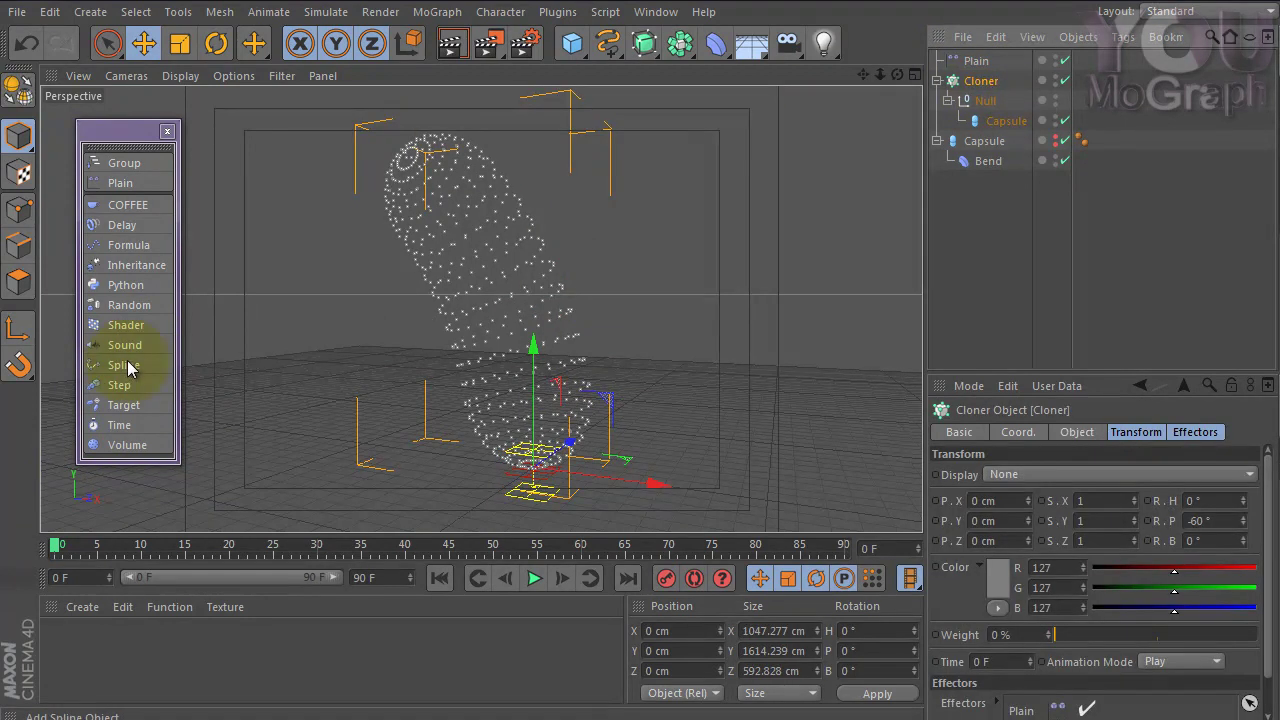
left_click(137, 315)
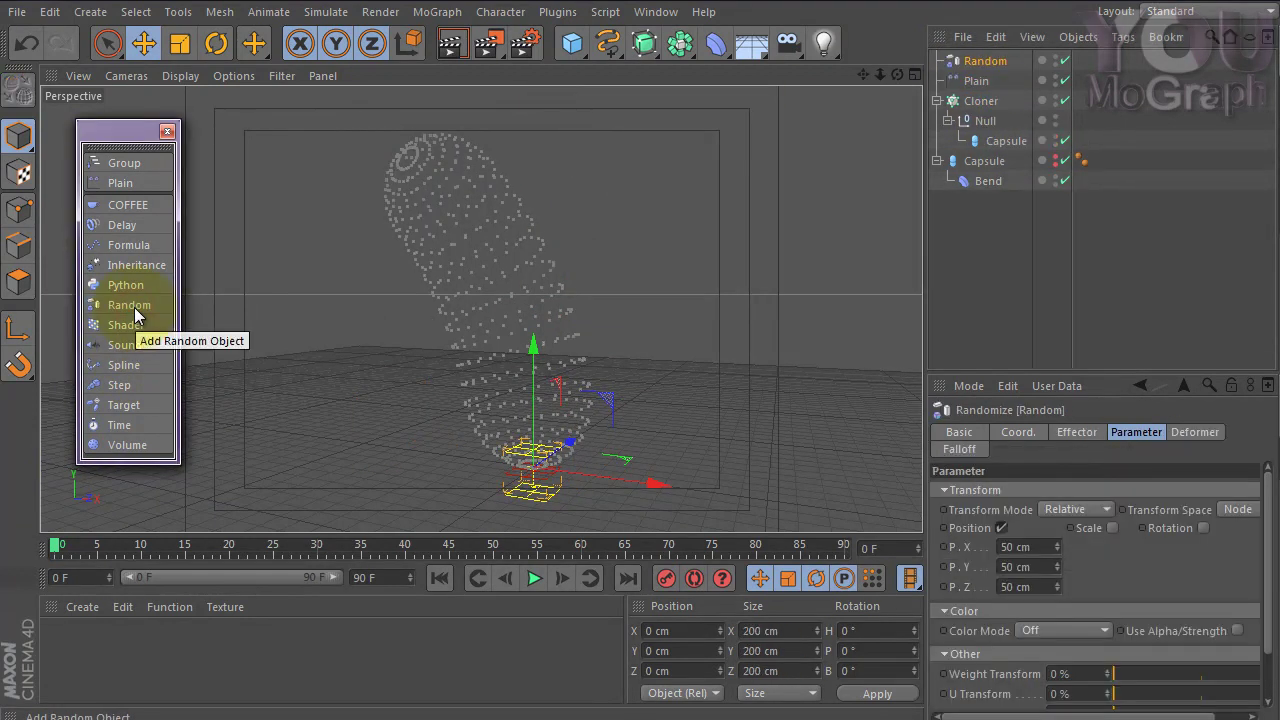
left_click_drag(66, 547, 523, 547)
mouse_move(550, 432)
left_mouse_down("alt")
mouse_move(431, 413)
mouse_move(533, 408)
left_mouse_up("alt")
Enable the Random effector's Uniform Scale at 0.61.
left_click(985, 63)
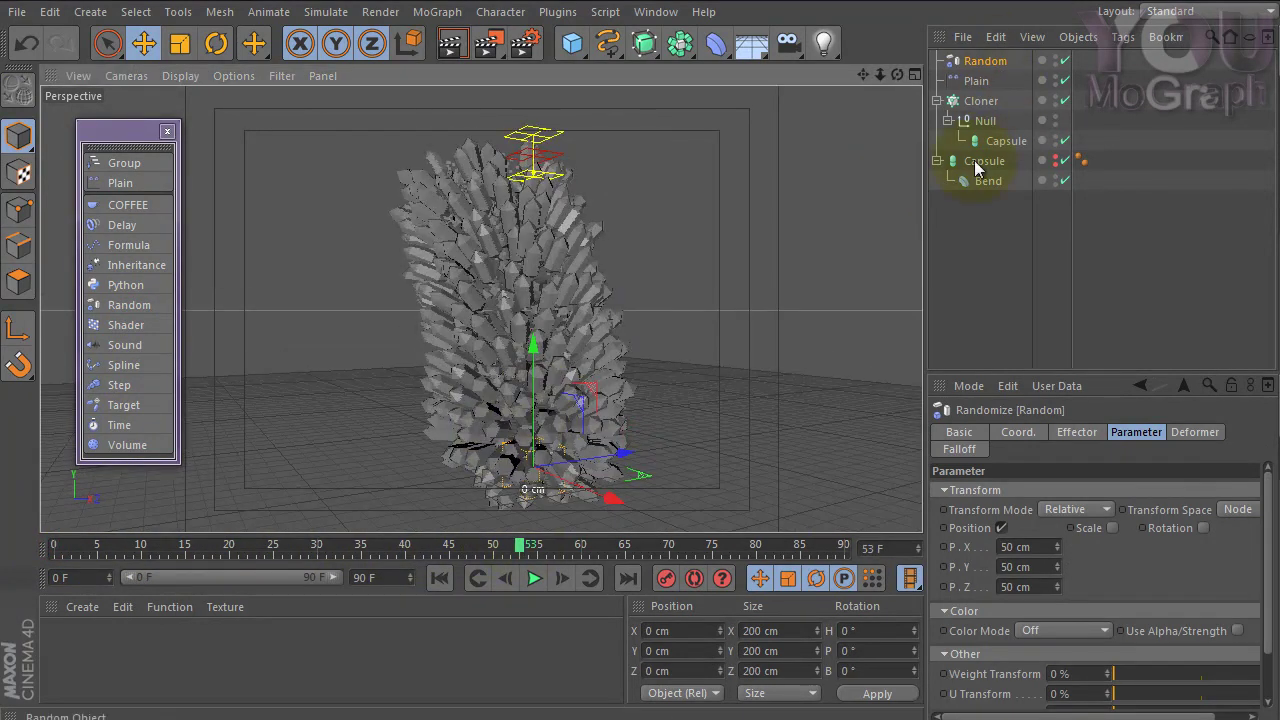
left_click(1001, 527)
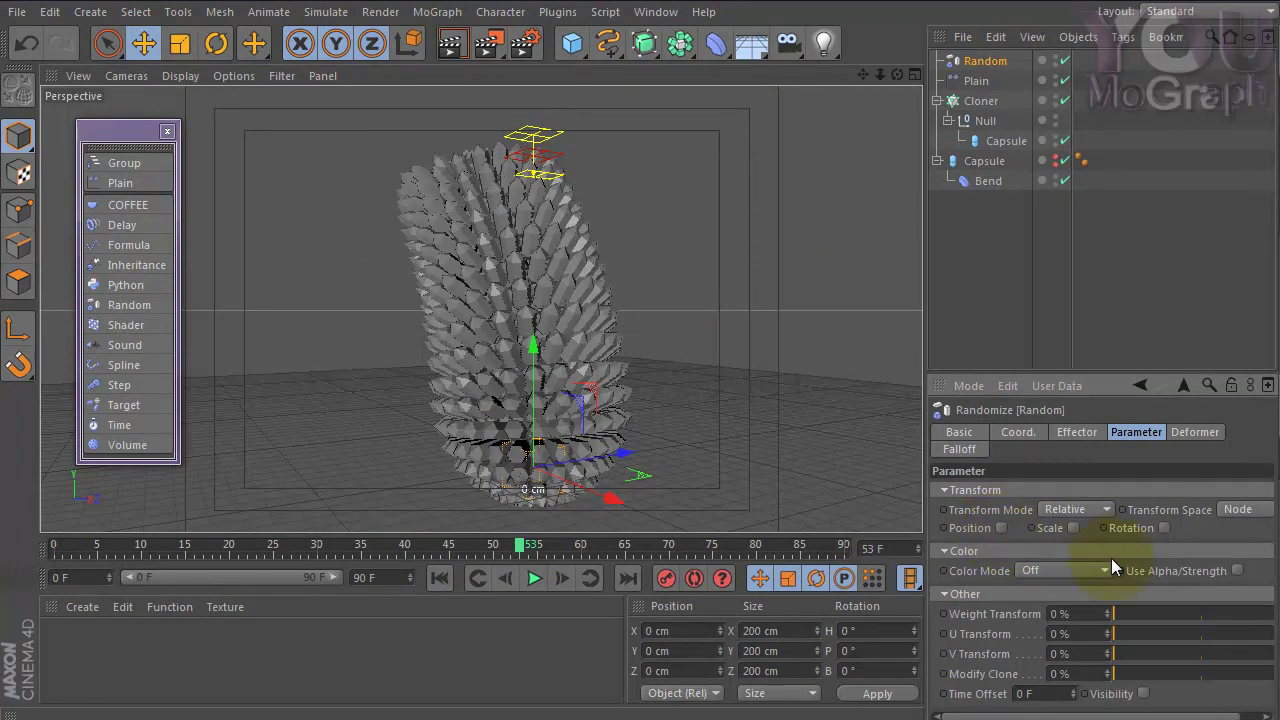
left_click(1074, 528)
left_click(1123, 607)
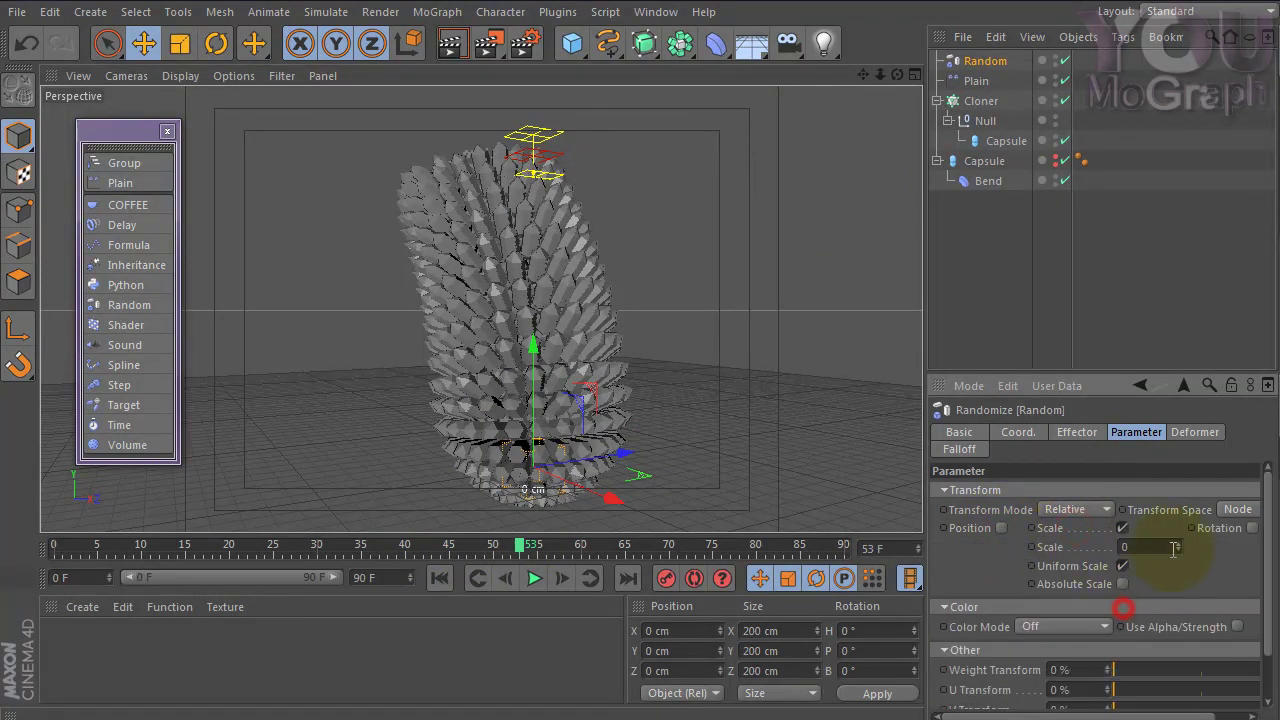
left_click_drag(1178, 547, 1179, 541)
mouse_move(500, 423)
left_mouse_down("alt")
mouse_move(612, 420)
mouse_move(503, 423)
left_mouse_up("alt")
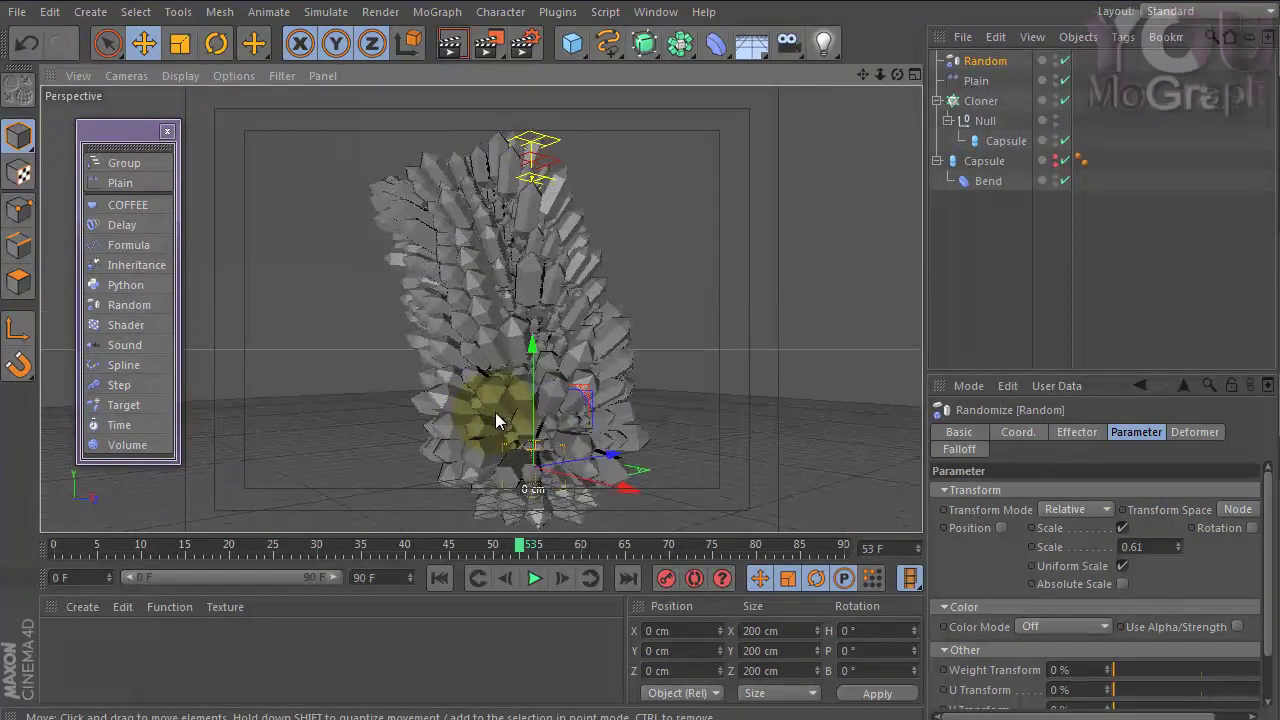
Set the random position offsets to P.X 0, P.Y 65 and P.Z 0 cm.
left_click(1001, 528)
double_click(1020, 547)
type("0")
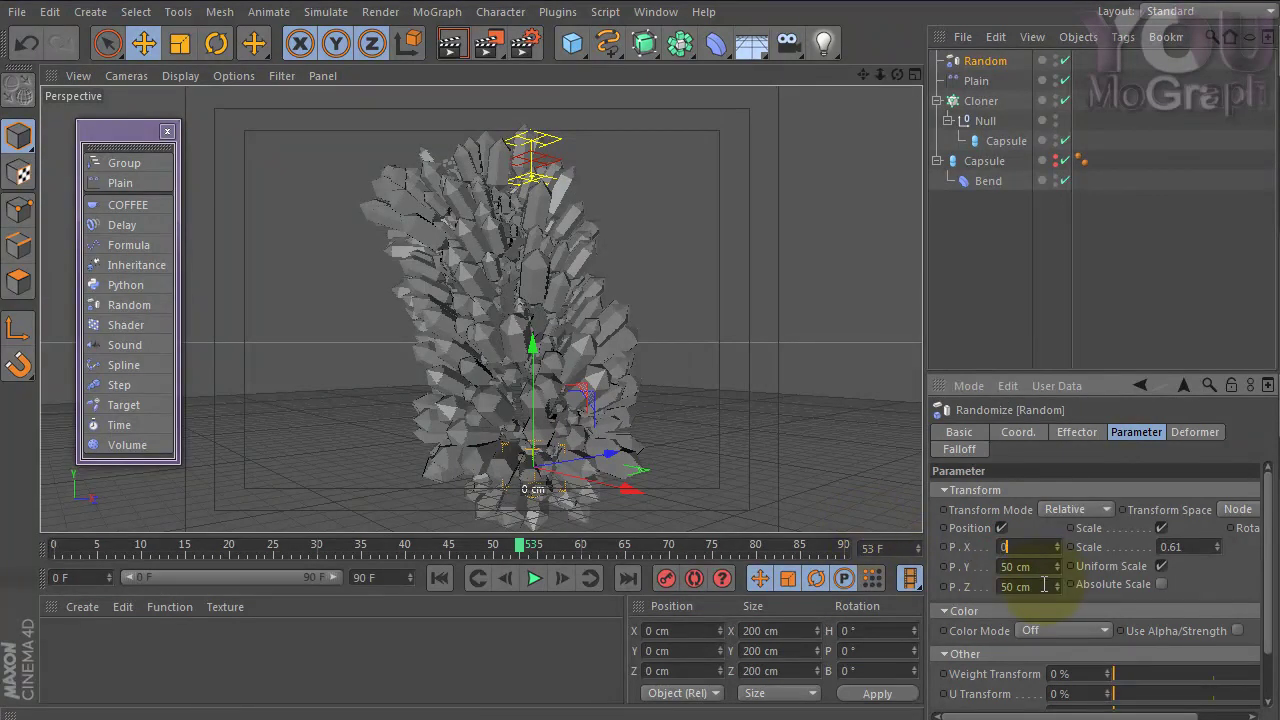
double_click(1043, 585)
left_click(1047, 565)
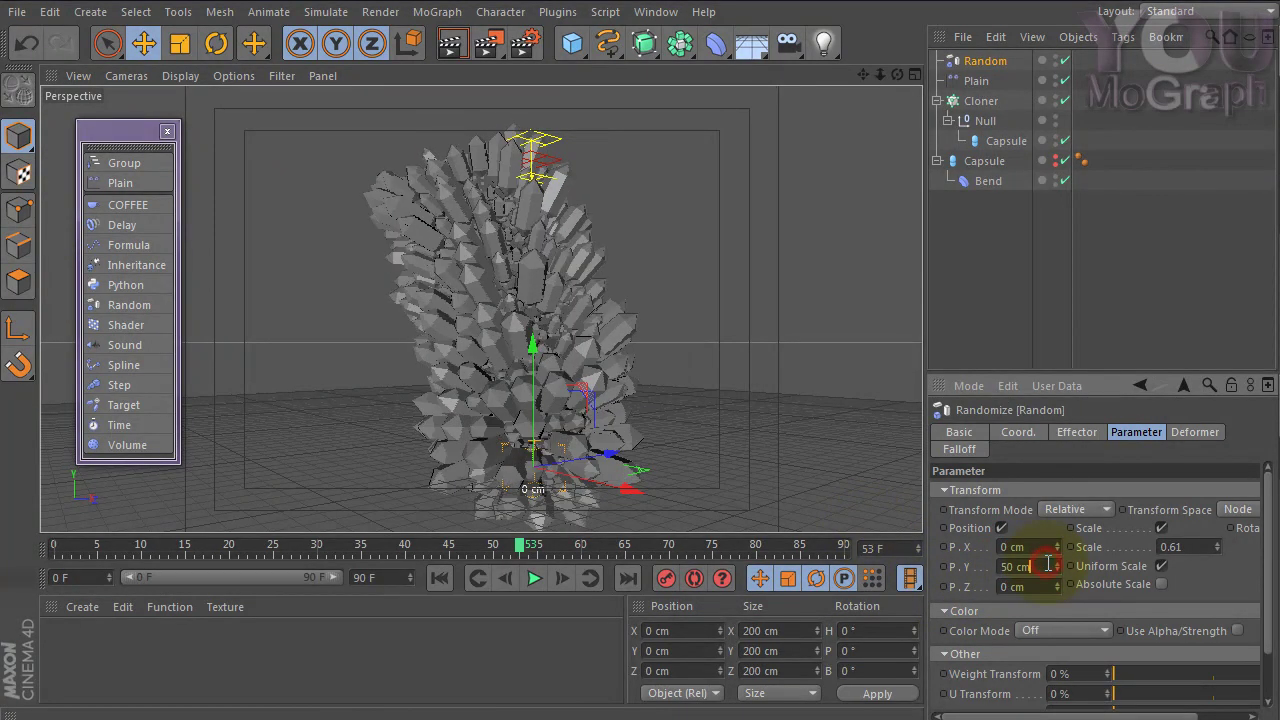
mouse_move(1060, 570)
left_mouse_down()
mouse_move(1057, 606)
mouse_move(1056, 553)
mouse_move(1056, 578)
left_mouse_up()
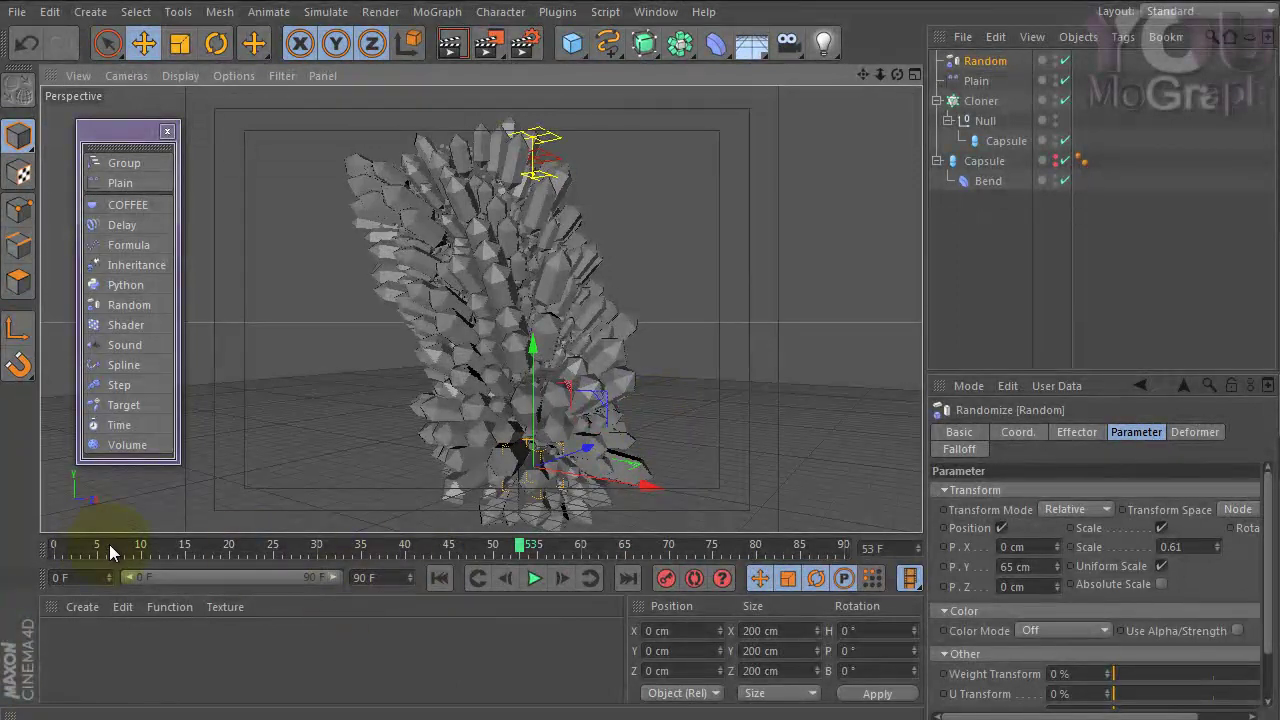
Play the animation from frame 0 to preview, then rewind to the start.
left_click_drag(94, 549, 10, 545)
left_click(536, 579)
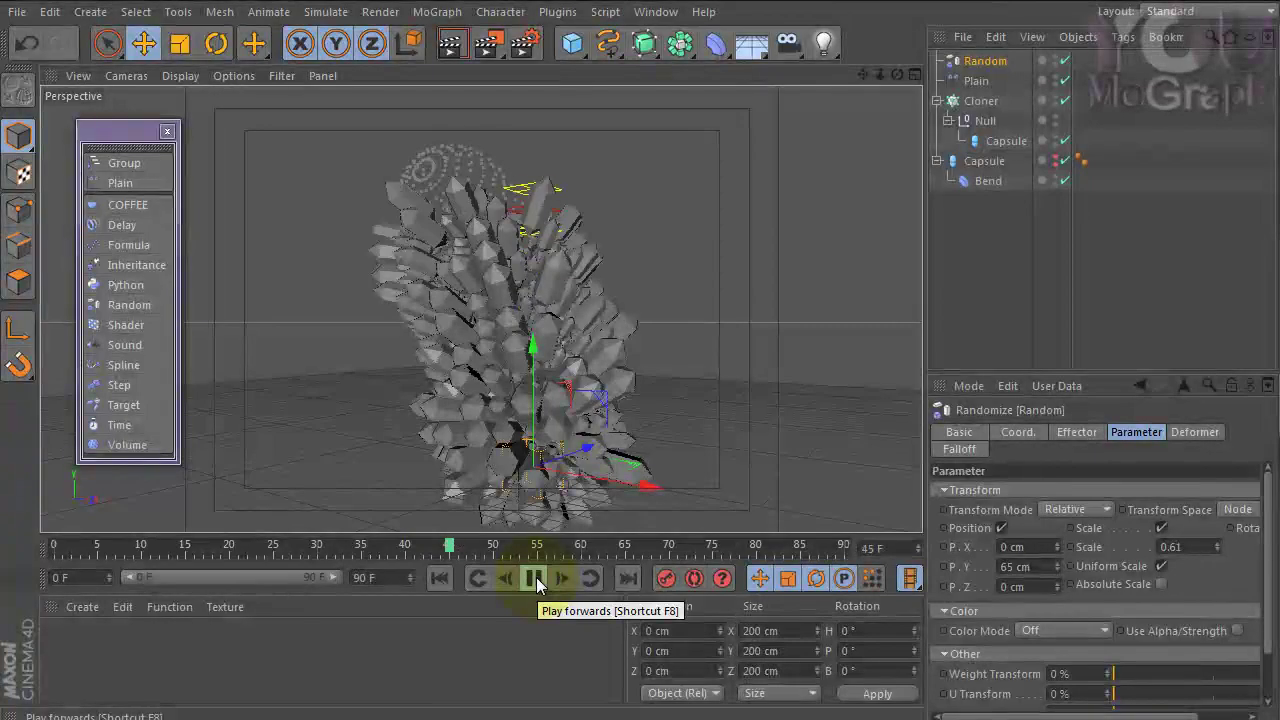
left_click(536, 580)
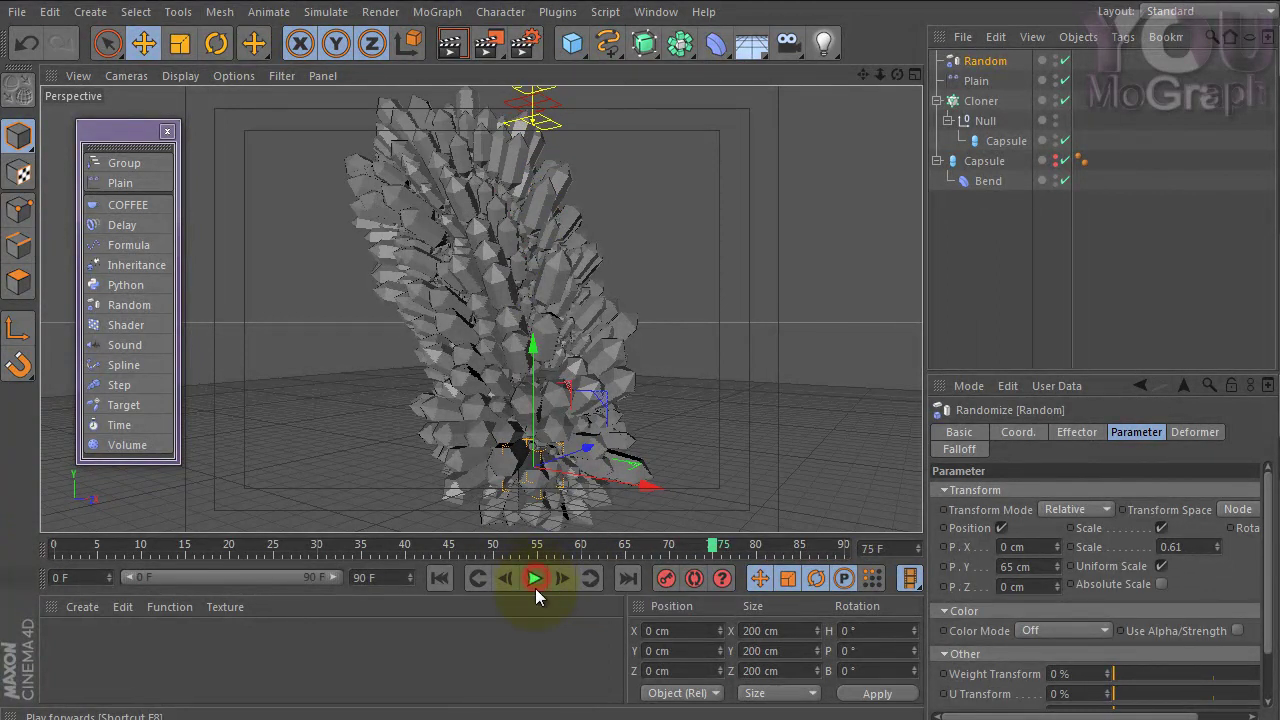
left_click_drag(713, 550, 20, 540)
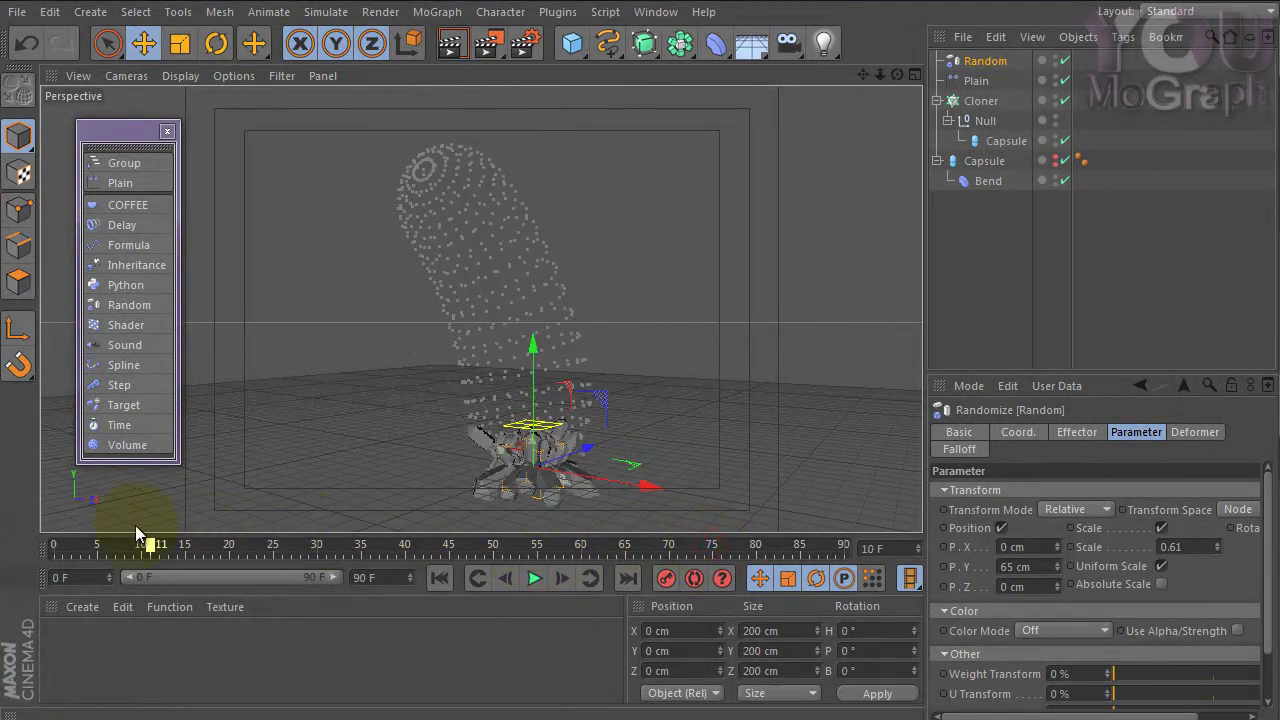
Add a rigid body Dynamics Body tag to the Cloner and play the simulation.
left_click(978, 101)
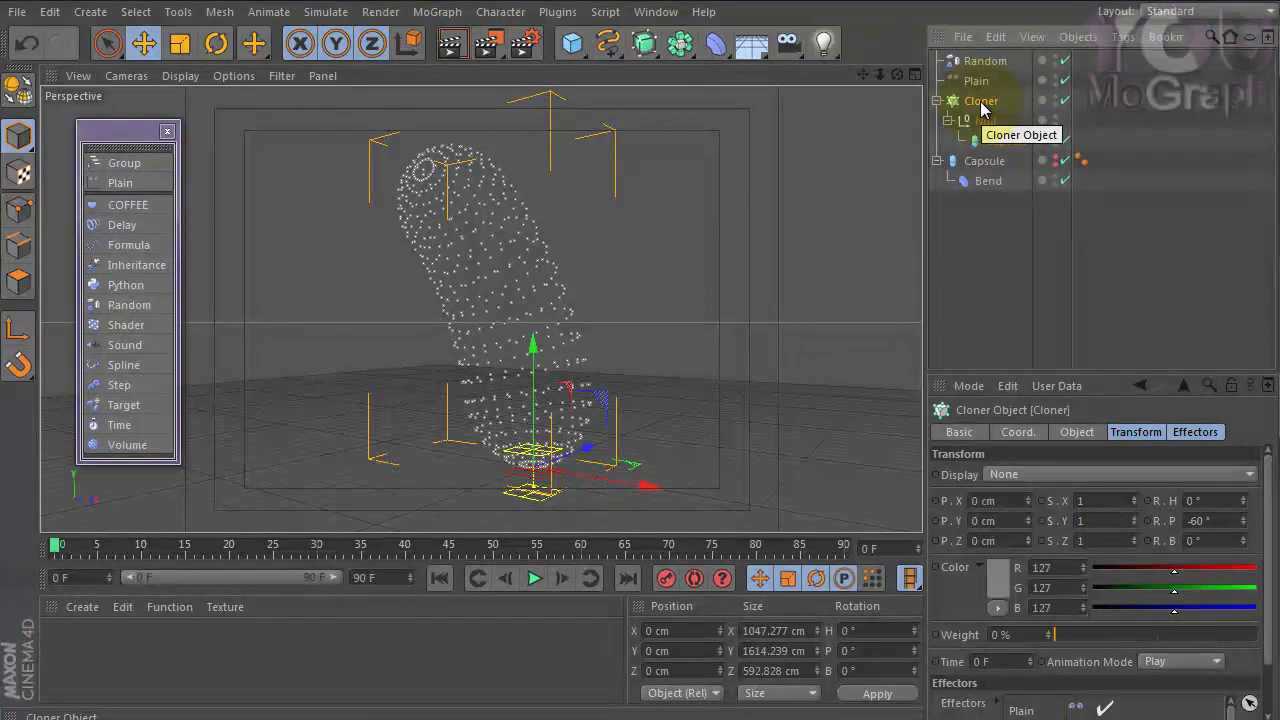
right_click(981, 110)
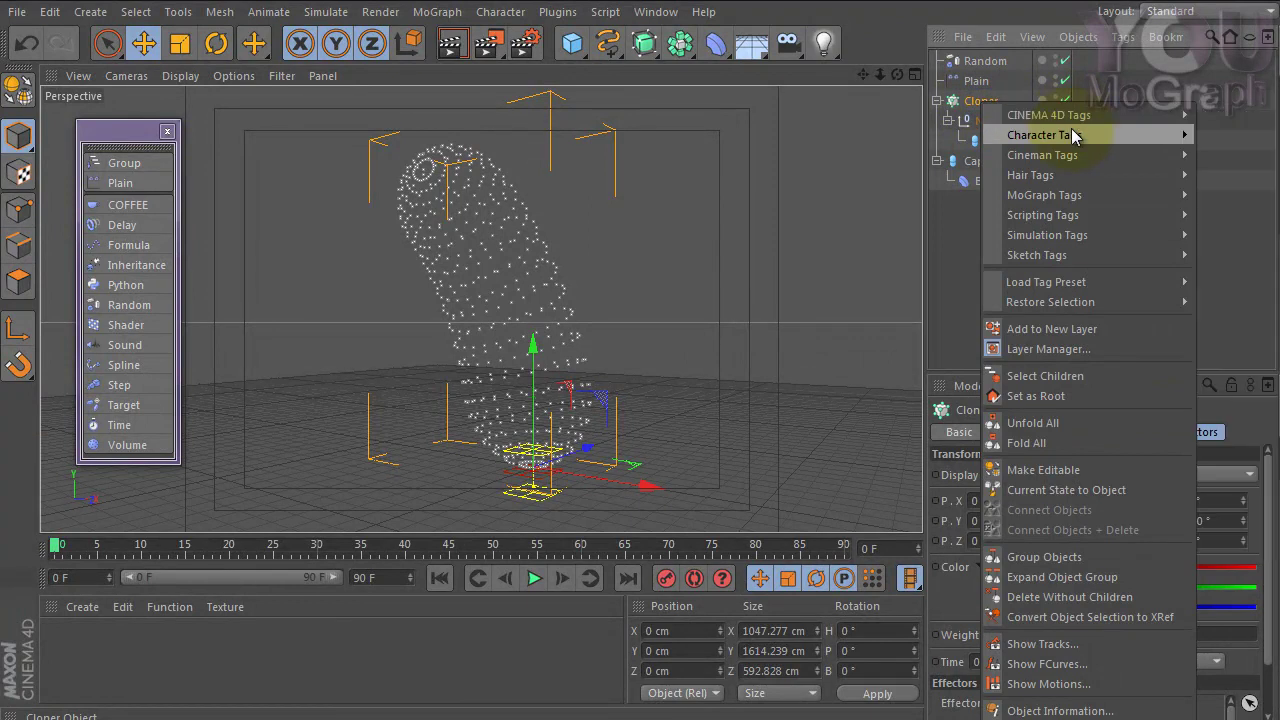
mouse_move(1047, 235)
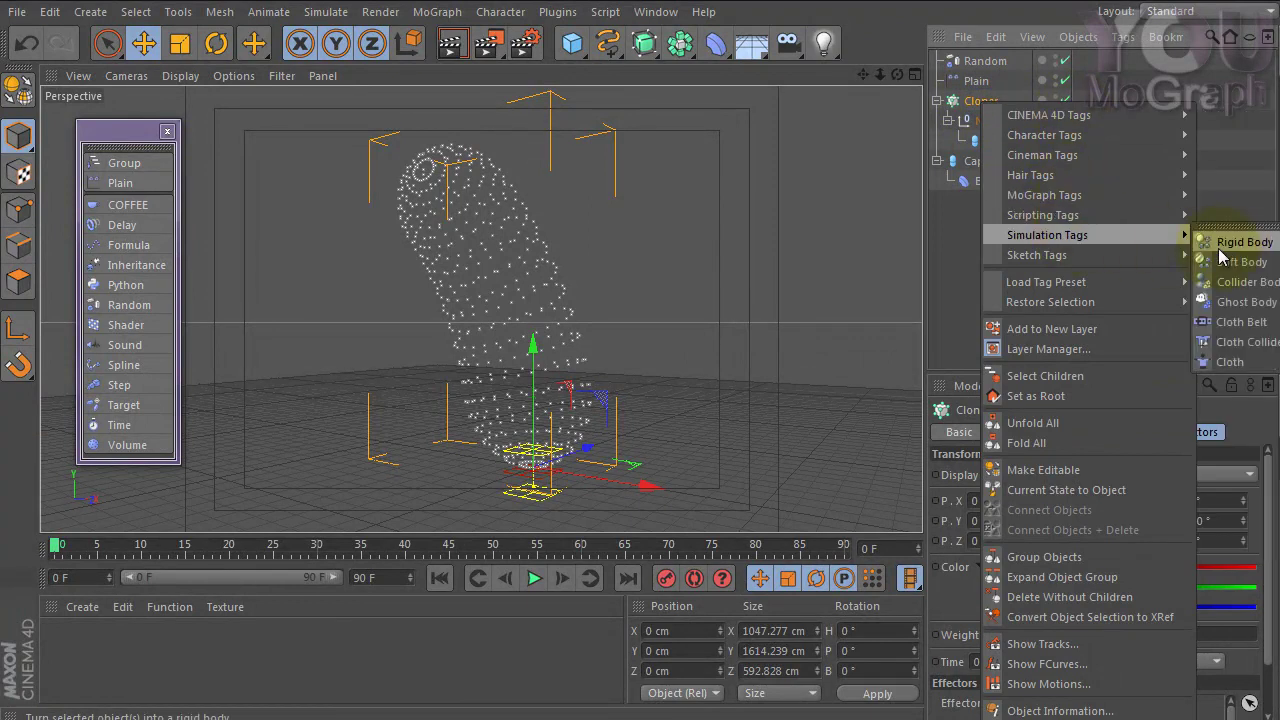
left_click(1228, 247)
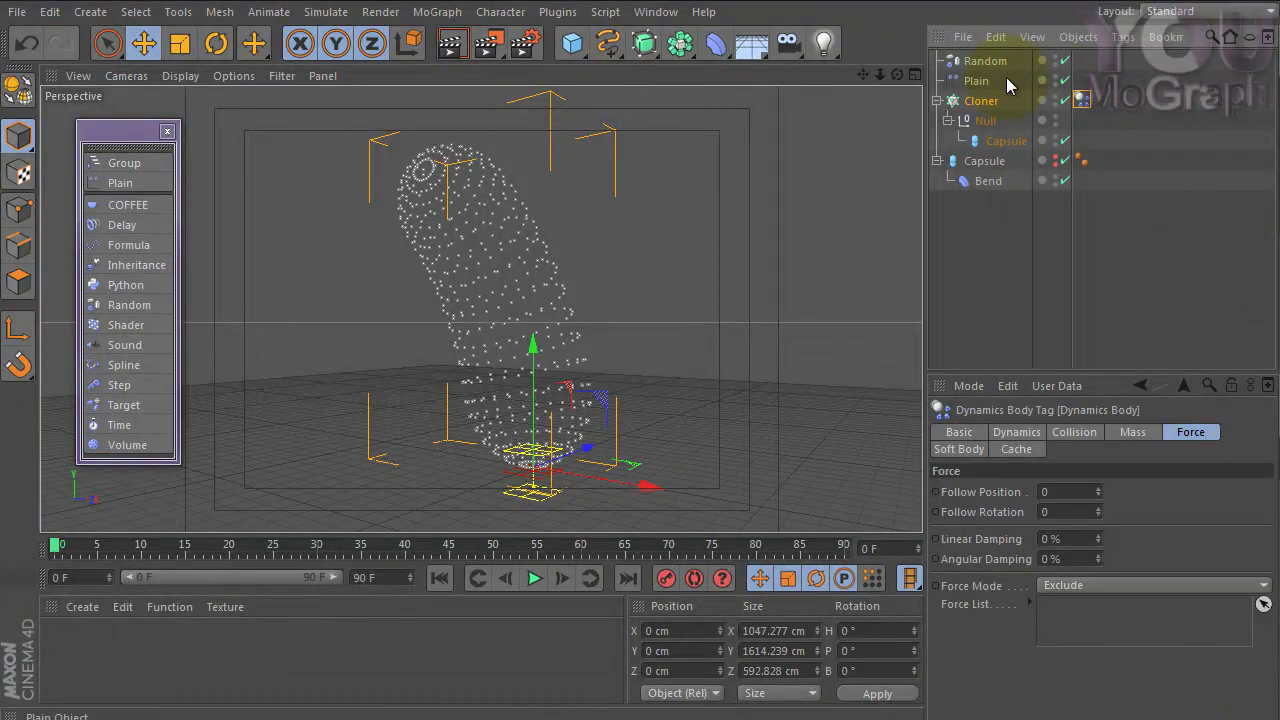
left_click(534, 579)
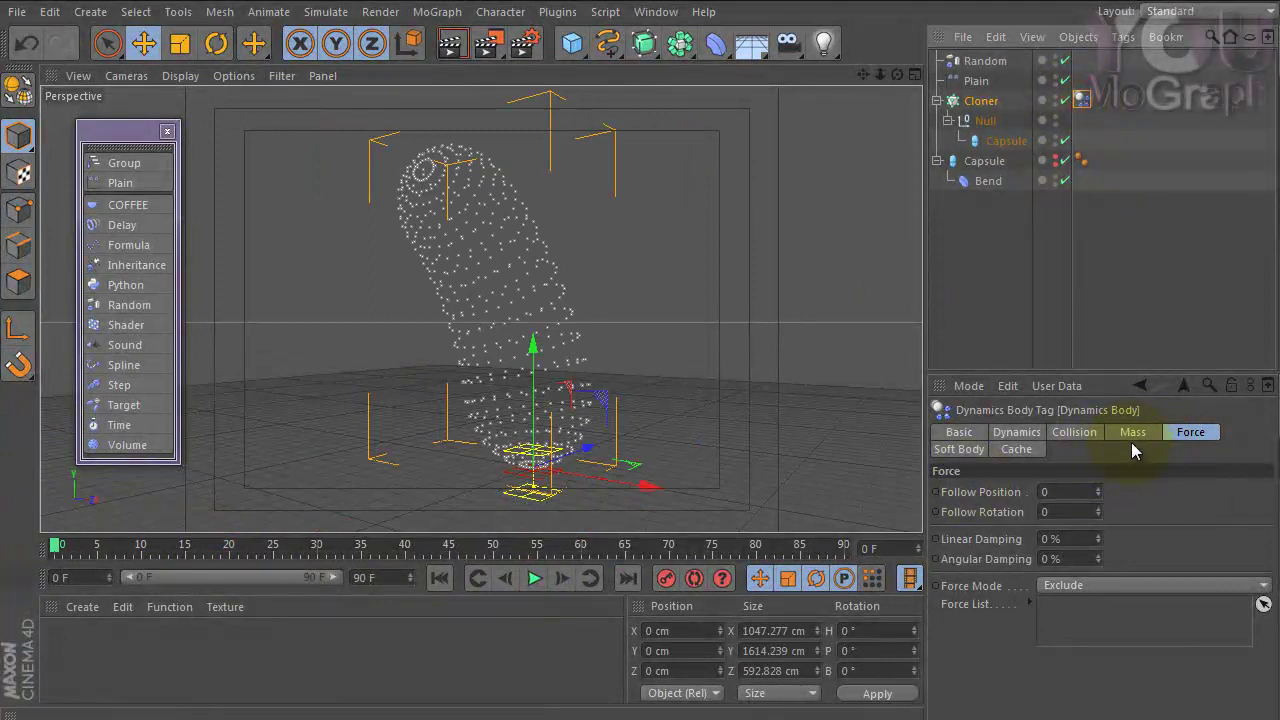
Set Collision Individual Elements to All, replay the simulation, and return to frame 0.
left_click(1016, 432)
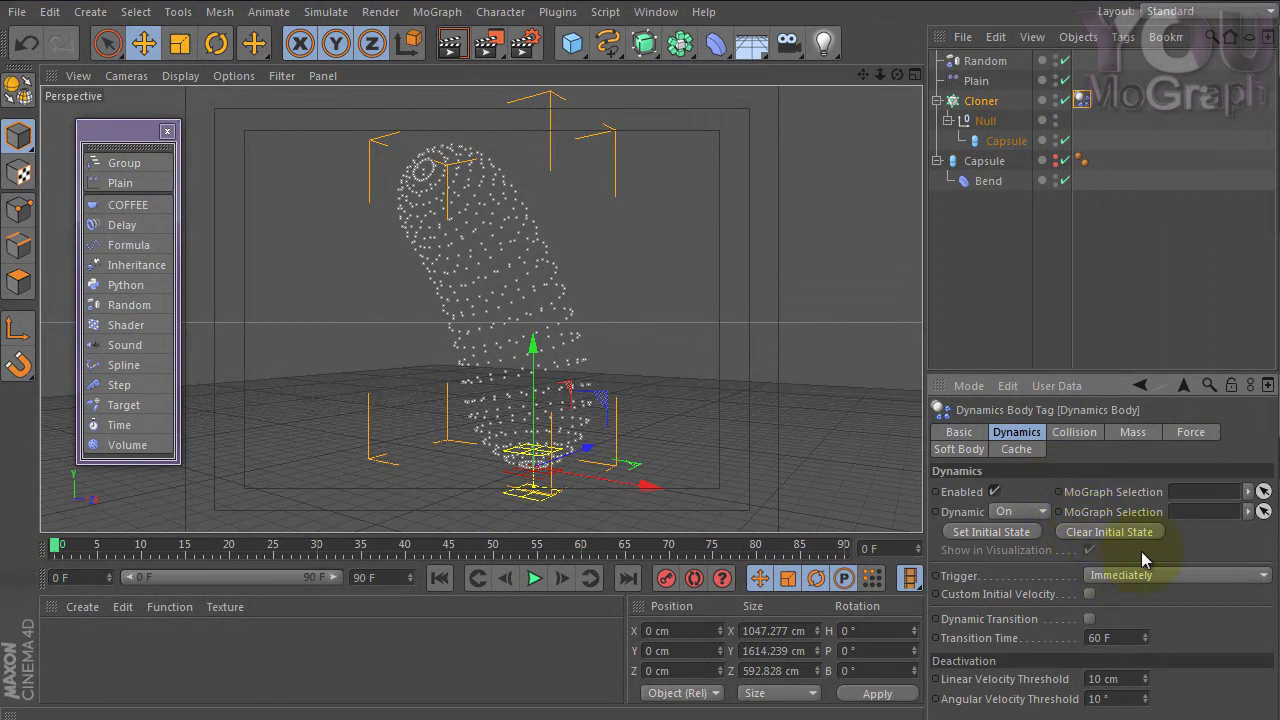
left_click(1074, 433)
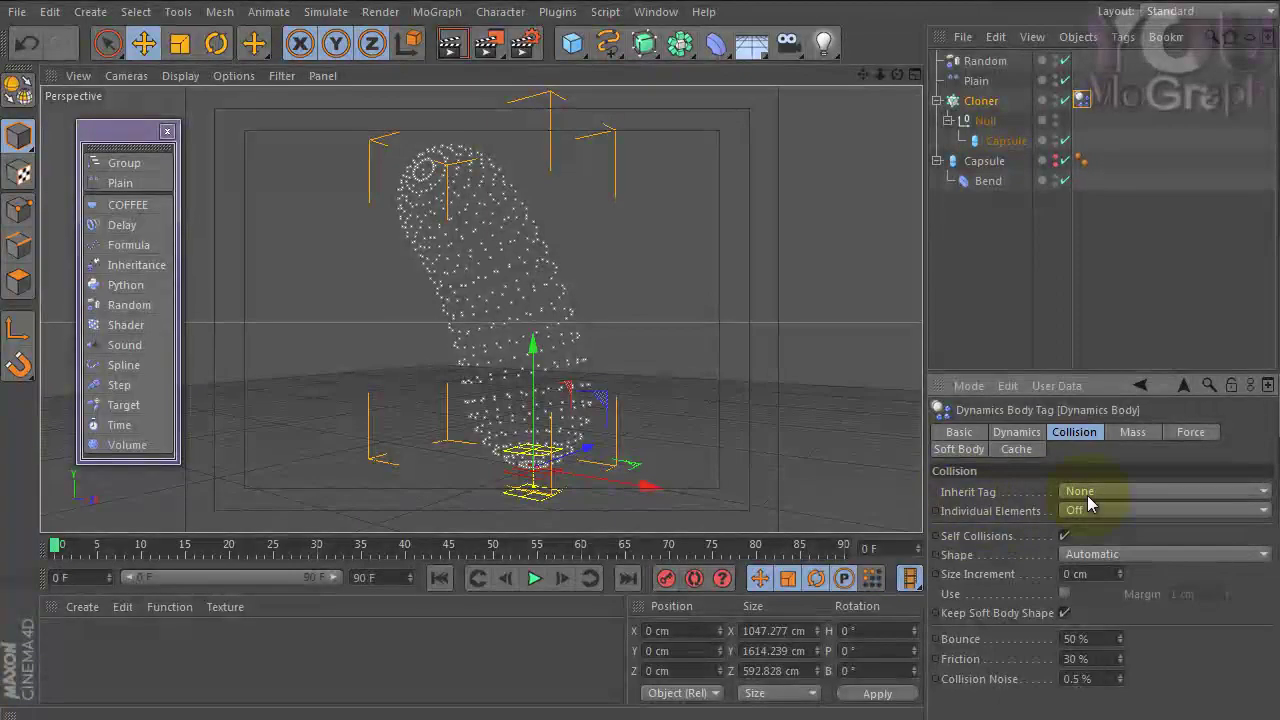
left_click(1098, 511)
left_click(1097, 591)
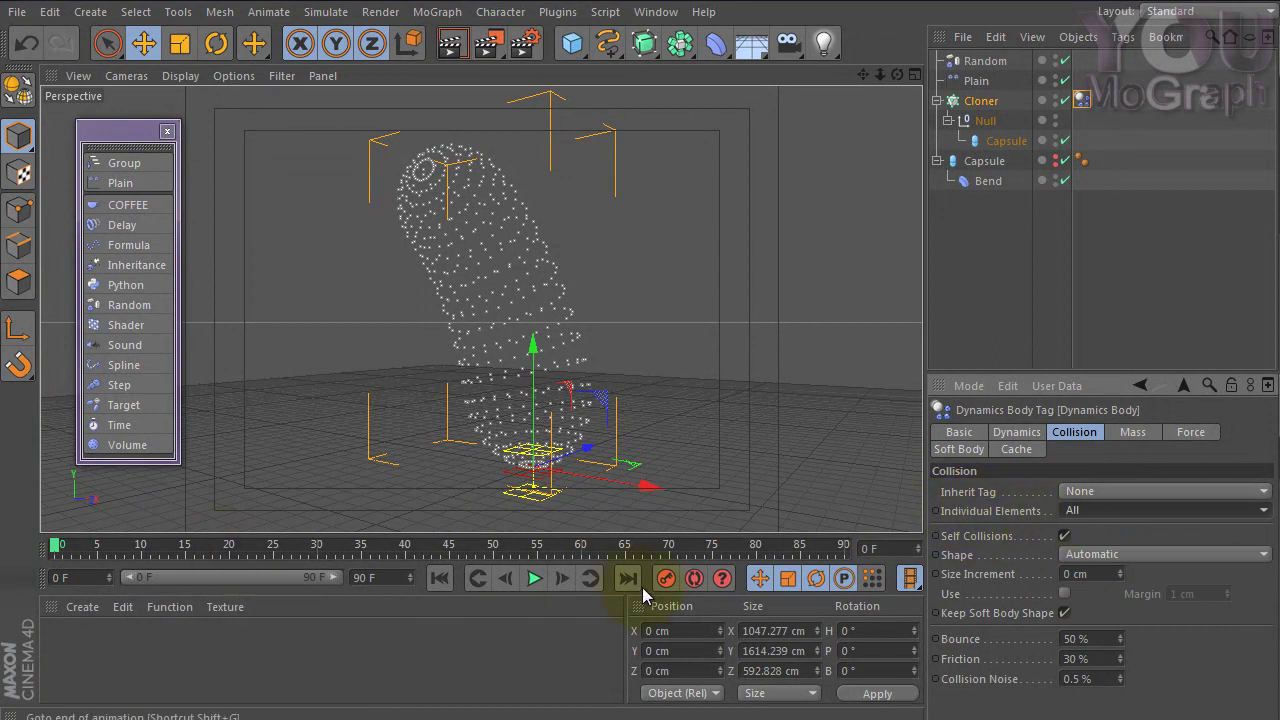
left_click(532, 579)
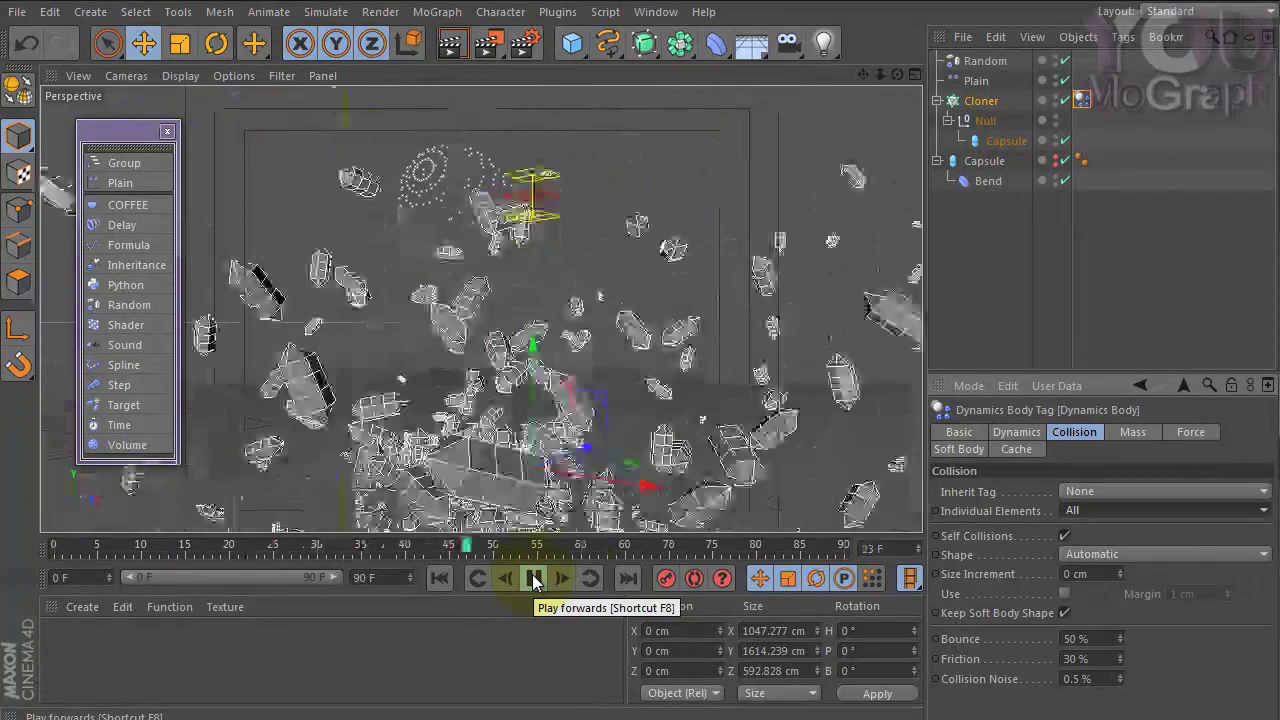
left_click(532, 578)
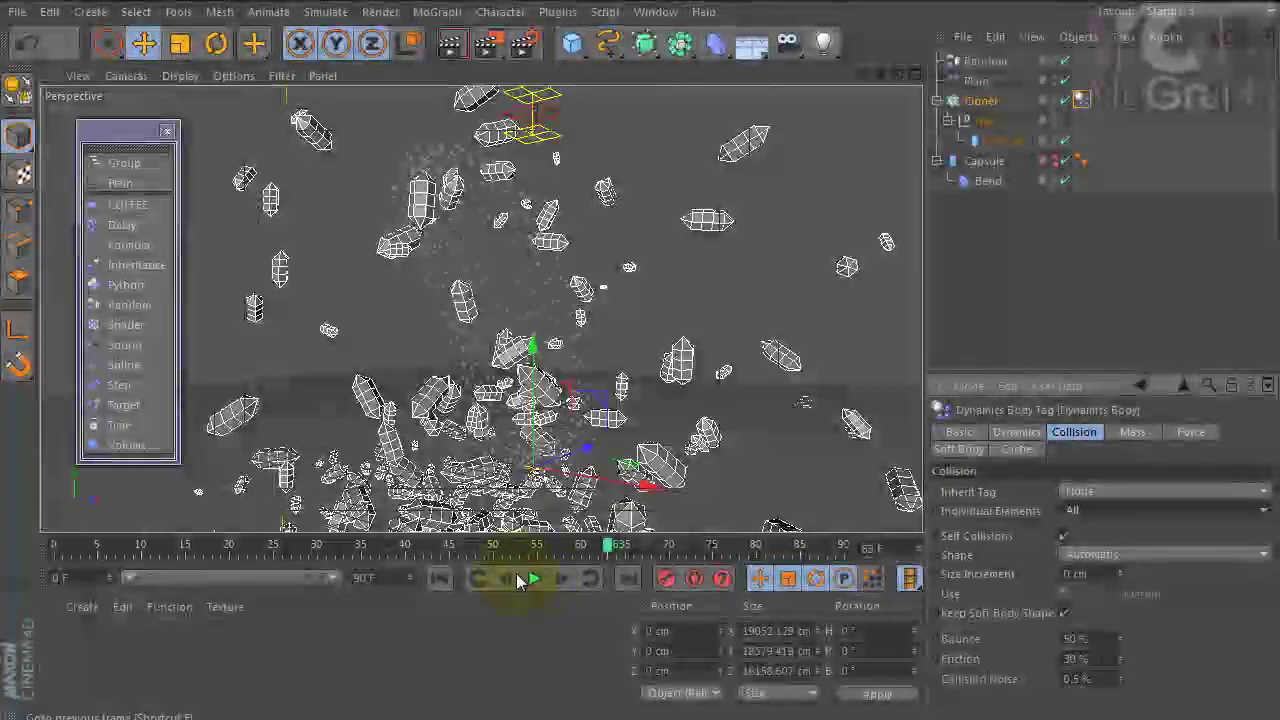
left_click(433, 583)
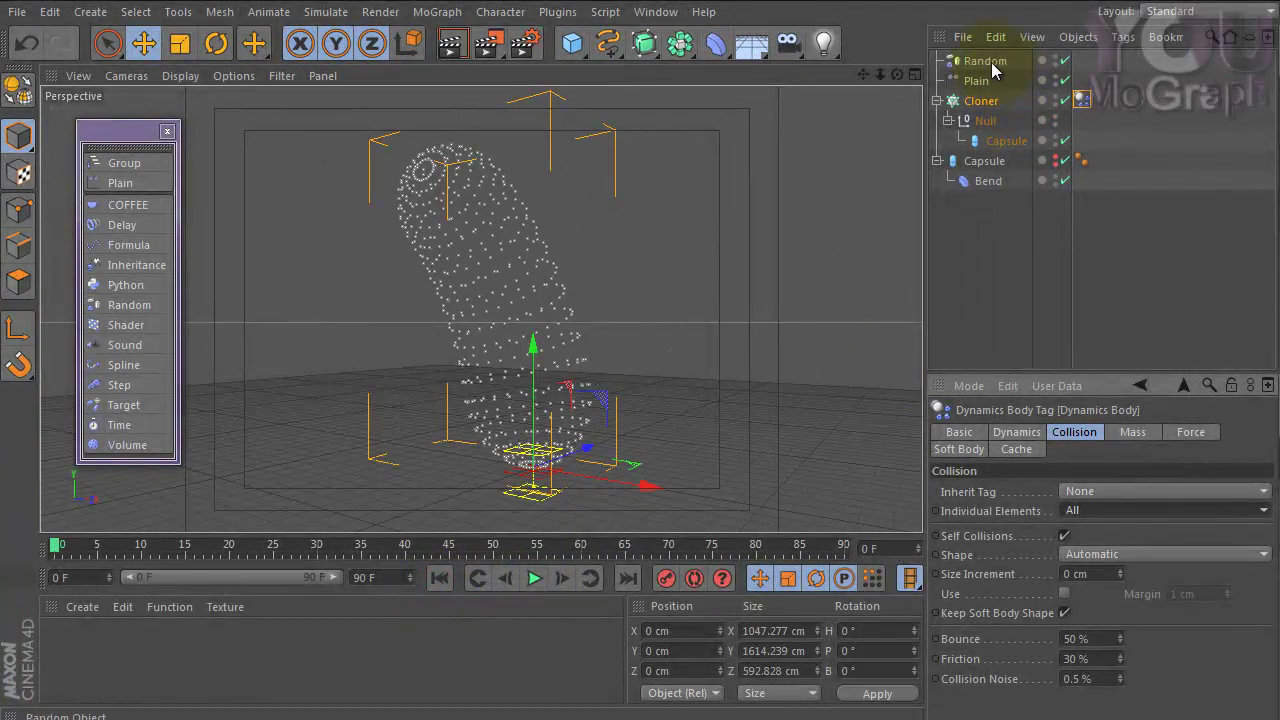
left_click(1082, 100)
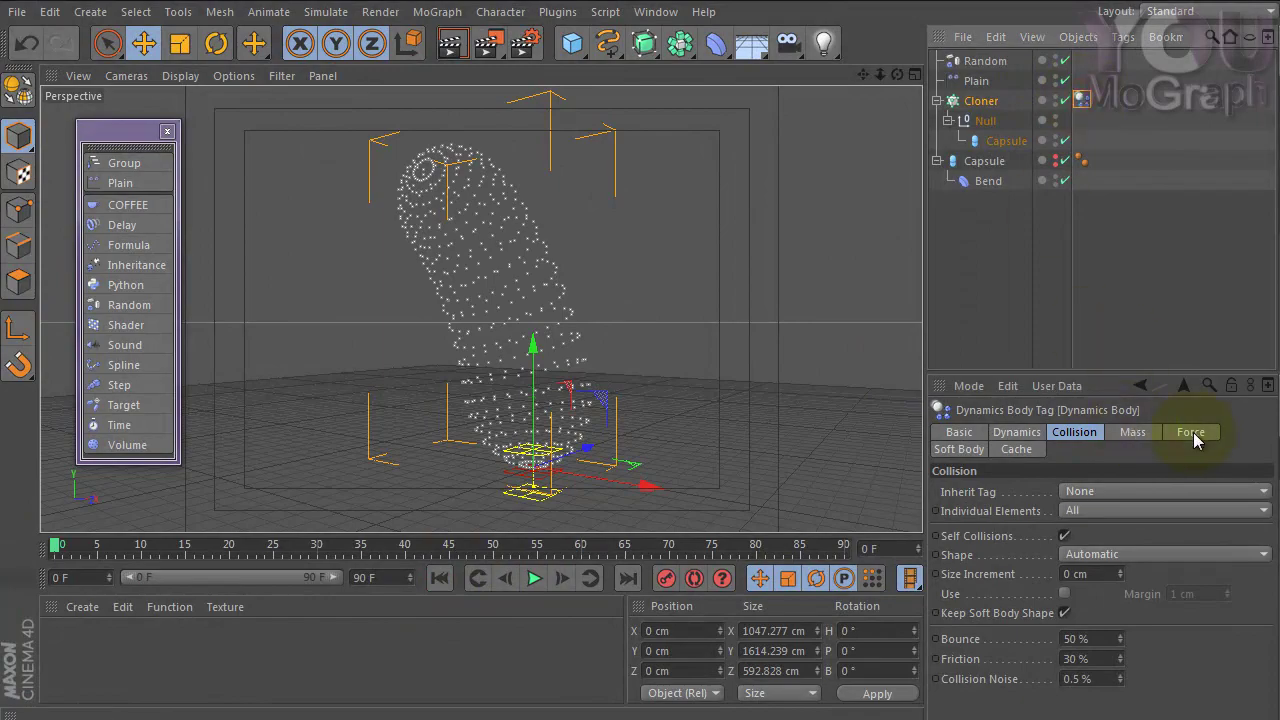
Set Follow Position 10 and Follow Rotation 50, then play the simulation.
left_click(1192, 432)
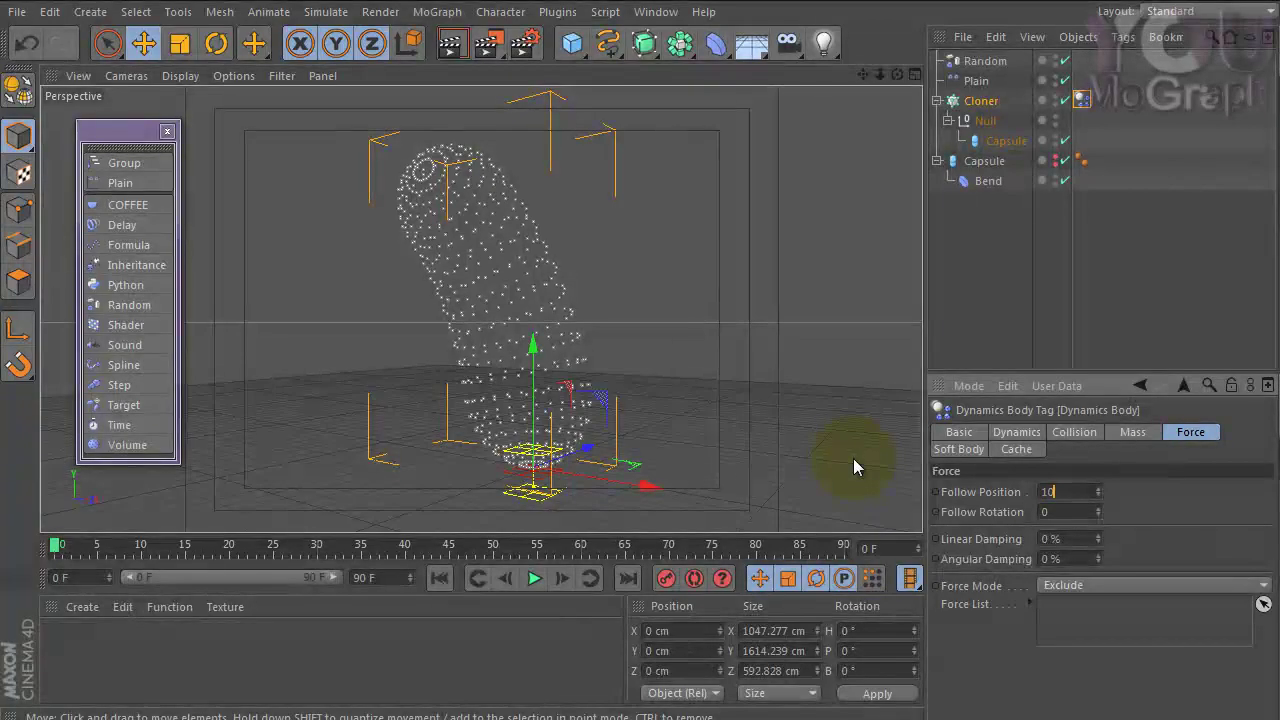
type("10")
key("Tab")
type("50")
left_click(533, 578)
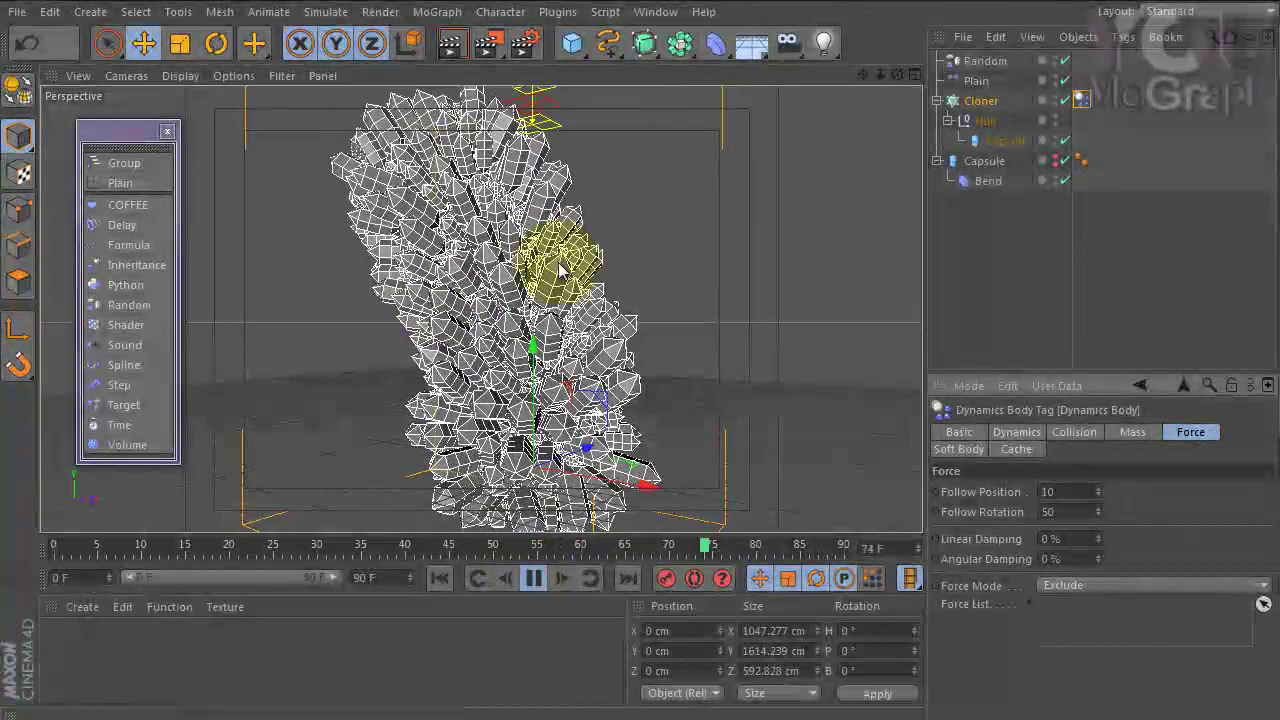
left_click(540, 580)
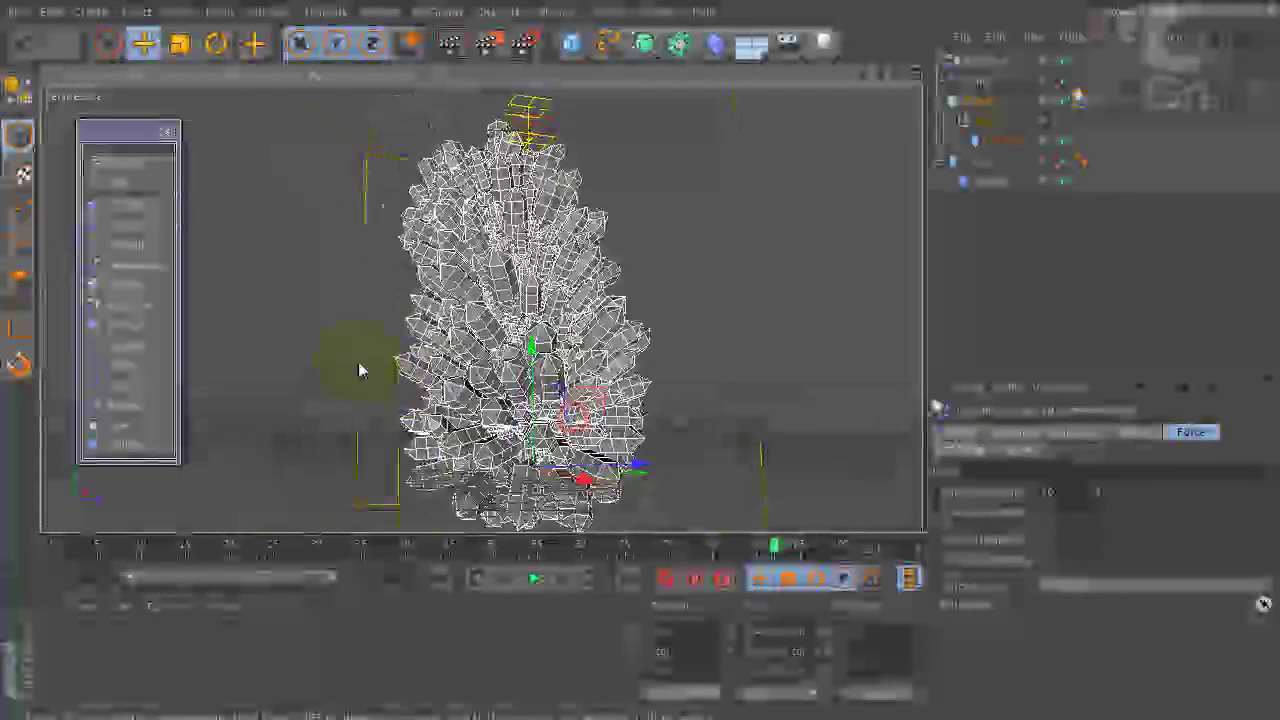
mouse_move(360, 370)
left_mouse_down("alt")
mouse_move(650, 400)
mouse_move(497, 380)
left_mouse_up("alt")
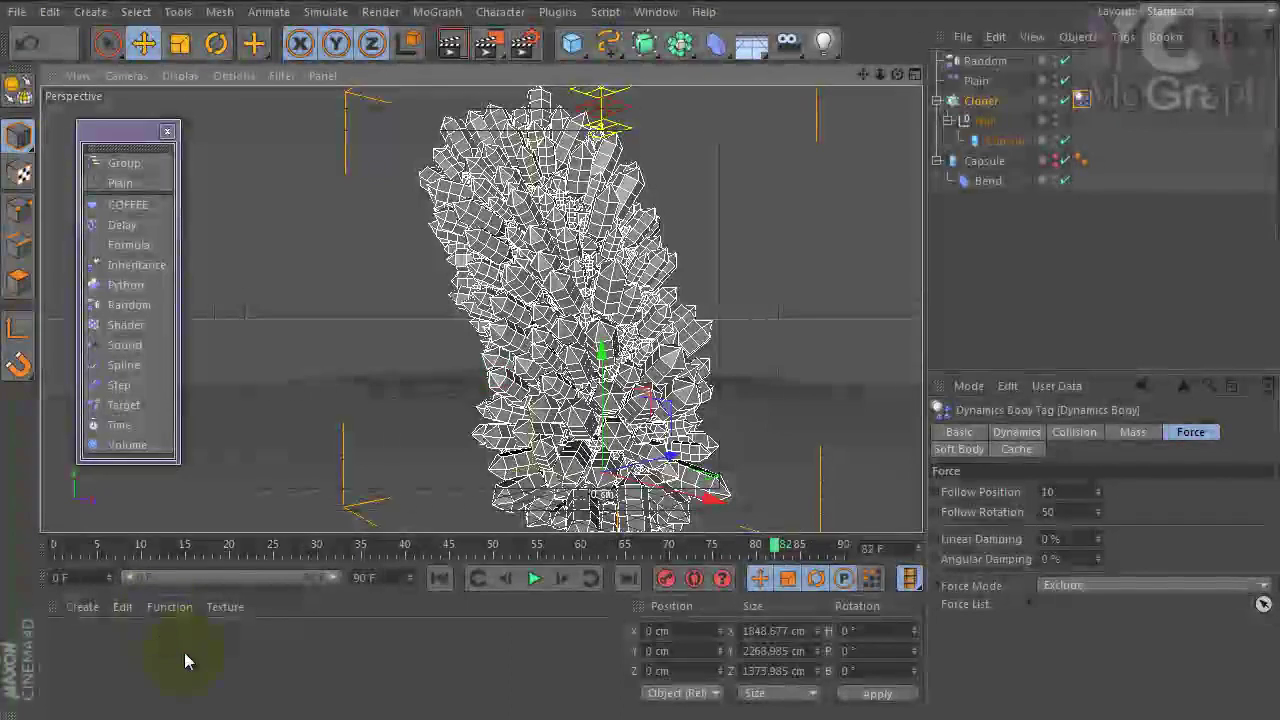
Create a new material Mat and apply it to the Cloner.
left_click(185, 653)
double_click(96, 652)
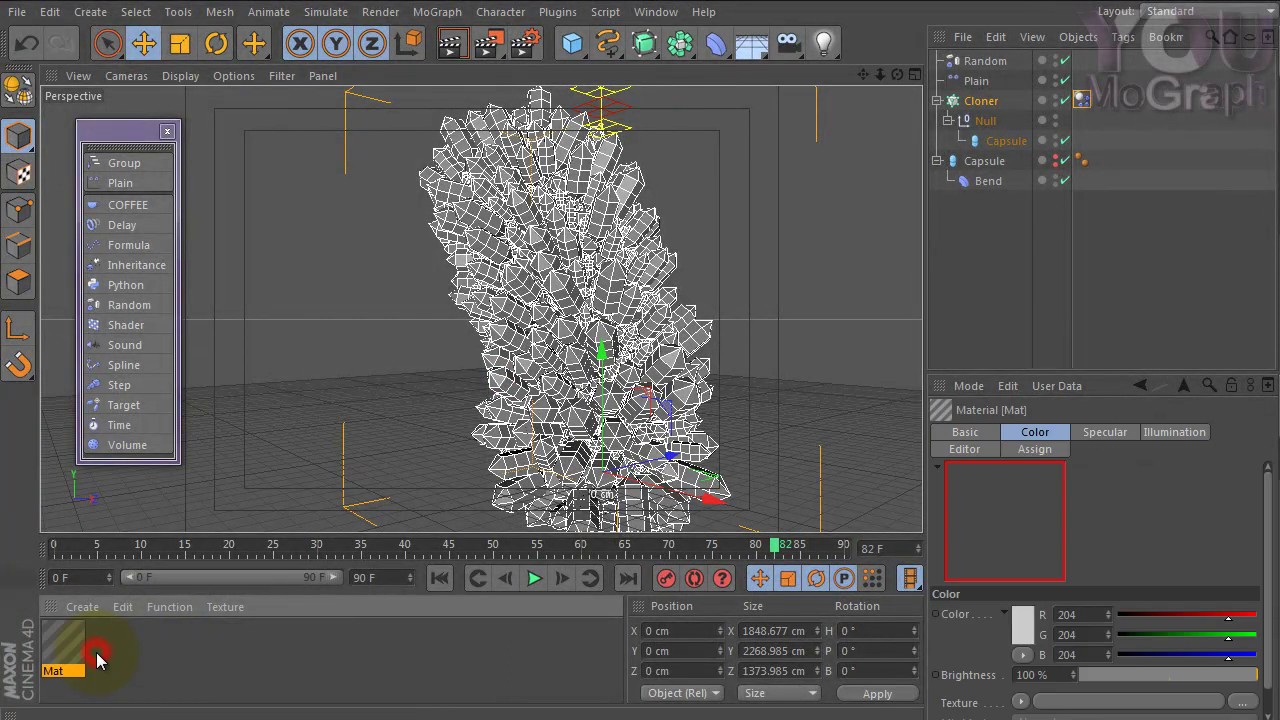
left_click_drag(62, 652, 980, 101)
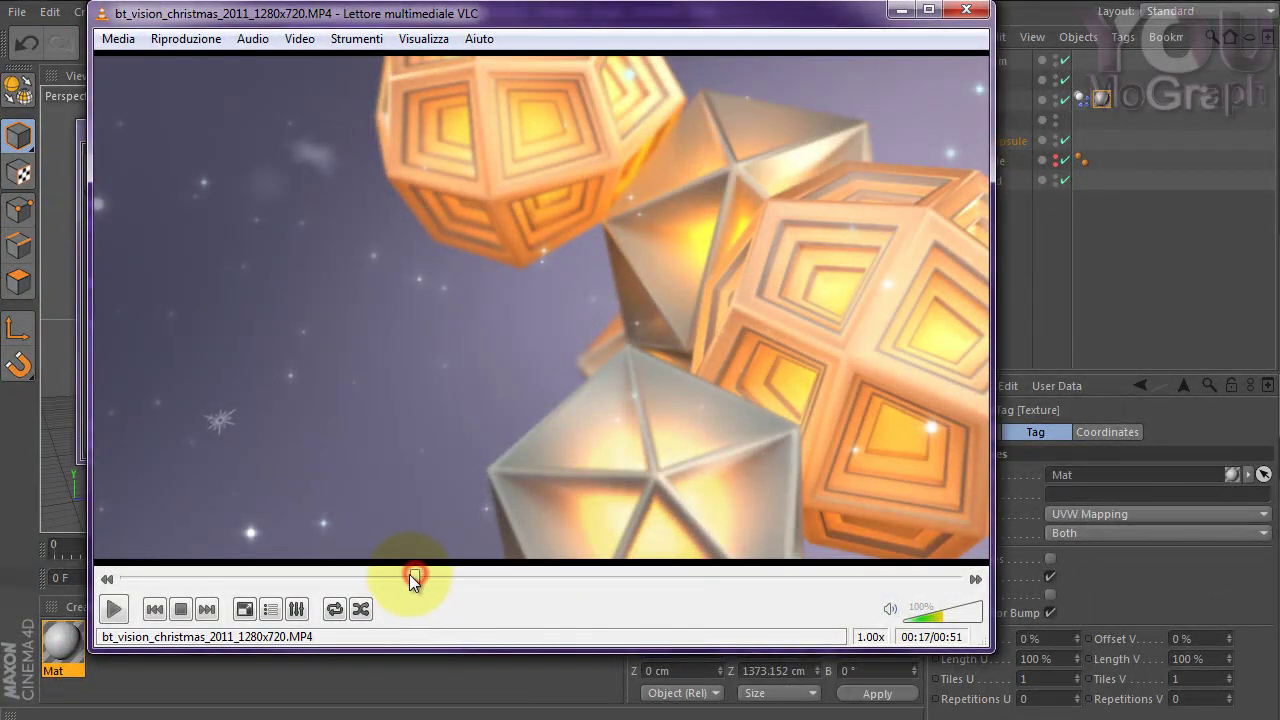
Drag the VLC seek slider back to 00:17 to show the BTVision crystal shot.
left_click_drag(420, 580, 403, 584)
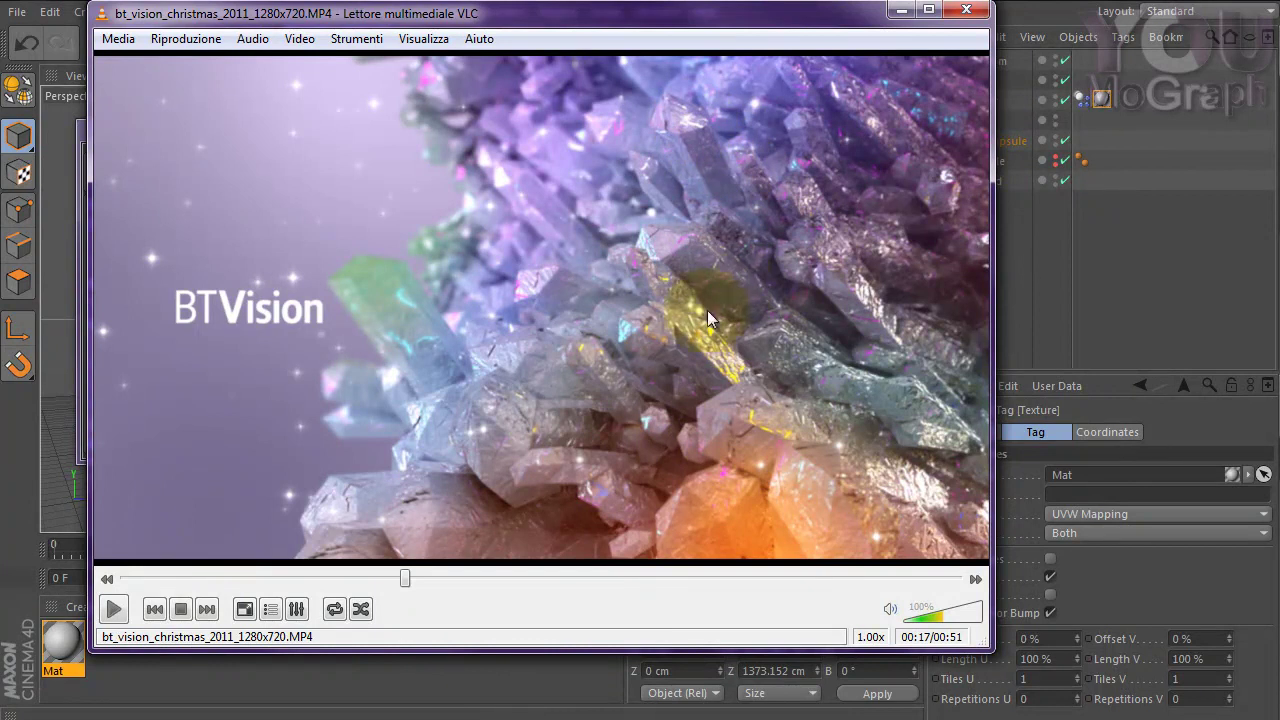
Open the Mat material and set its Color to dark grey RGB 85.
left_click(900, 11)
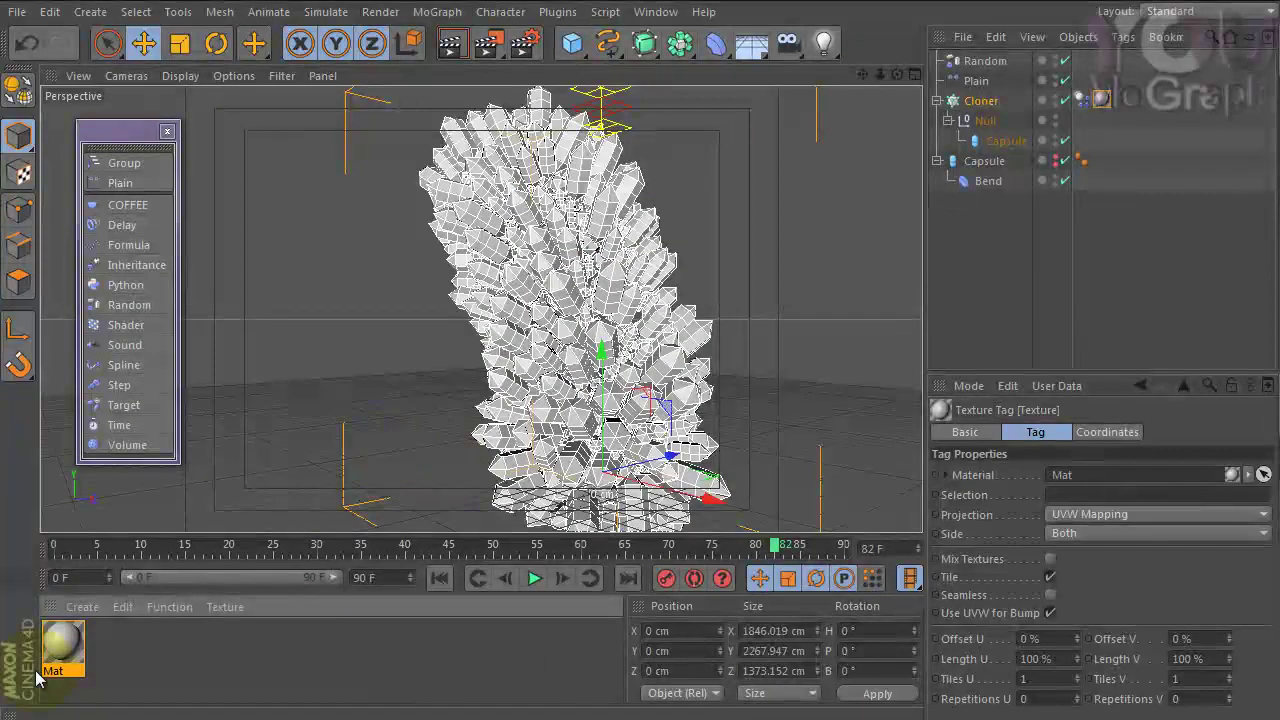
left_click(63, 638)
double_click(63, 638)
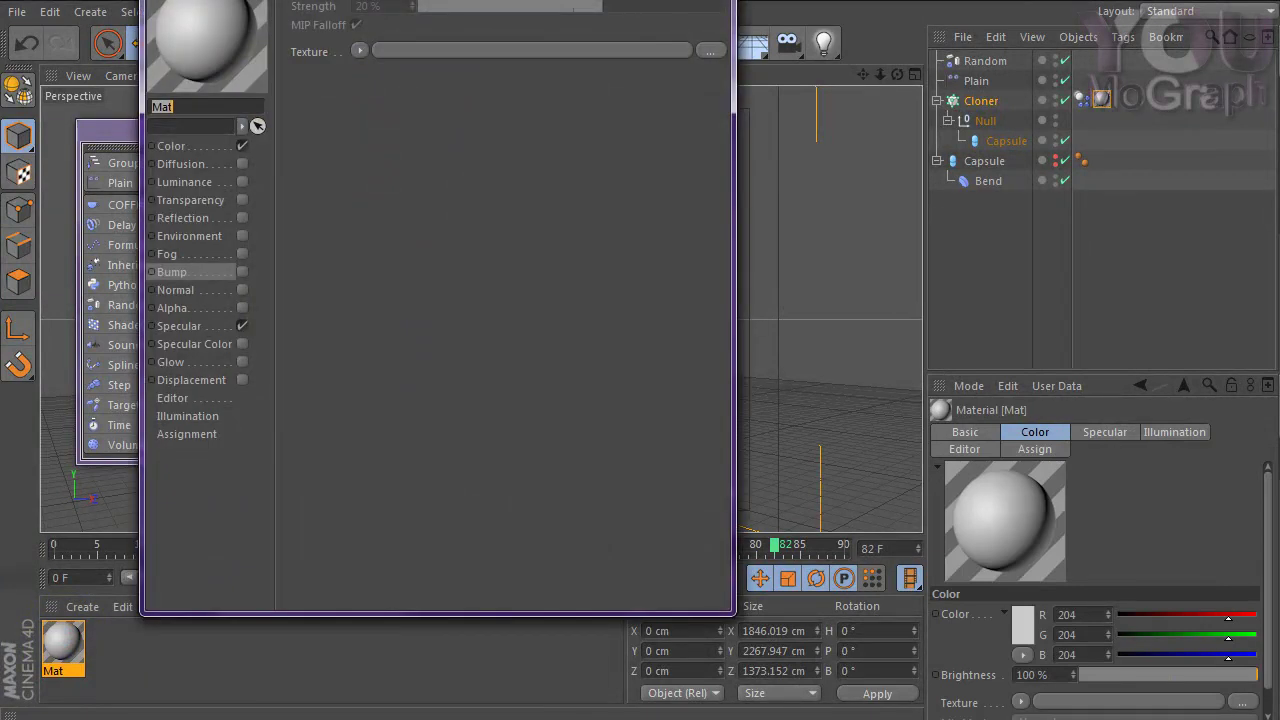
left_click_drag(359, 2, 453, 39)
left_click(277, 242)
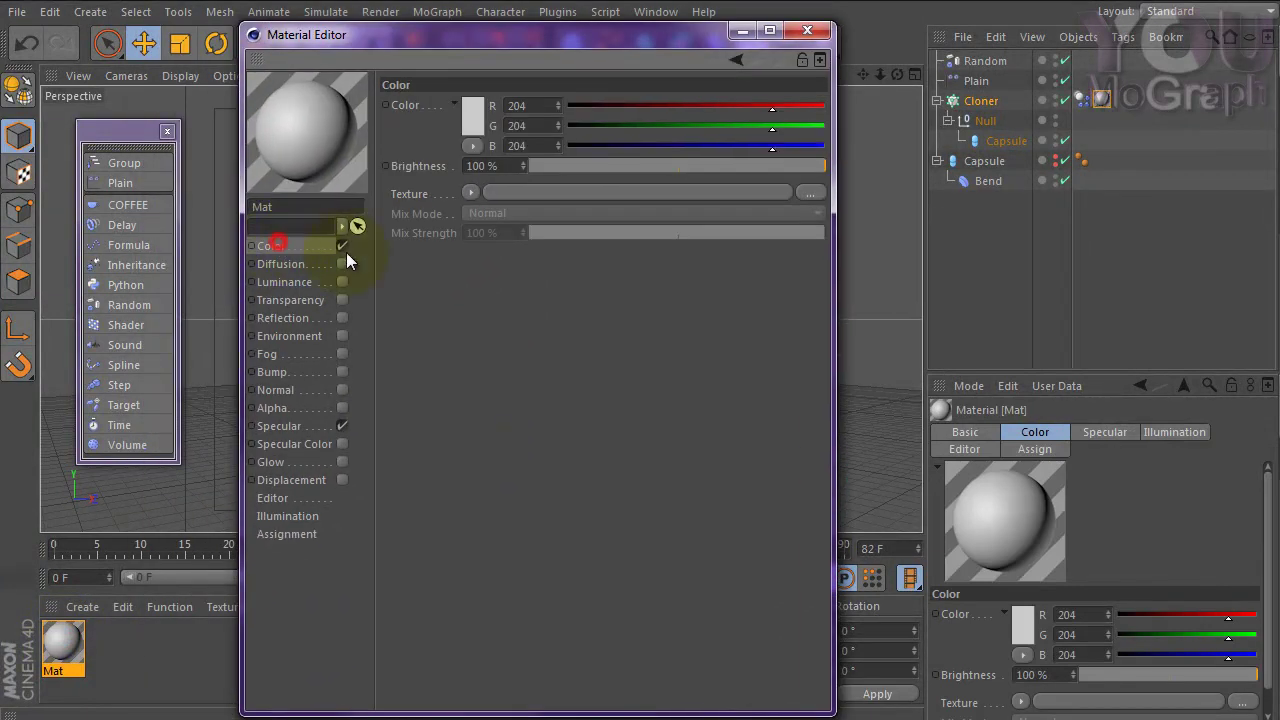
left_click(472, 117)
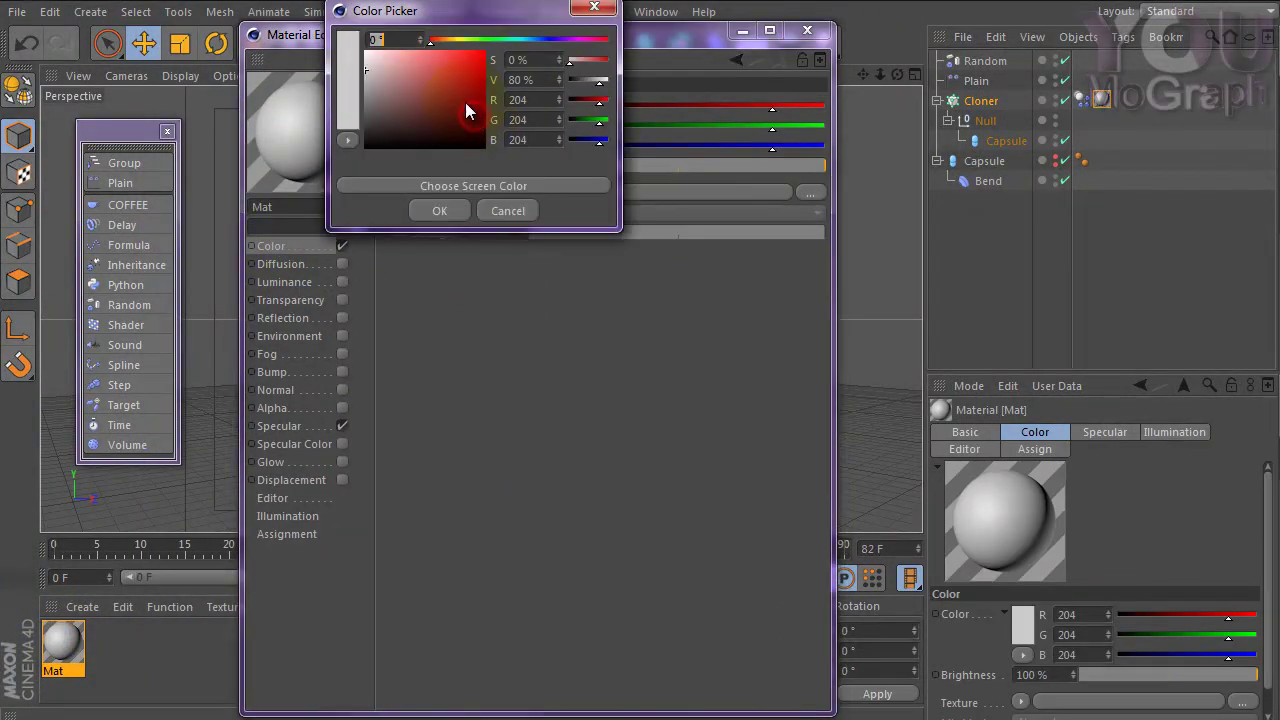
left_click_drag(368, 81, 343, 115)
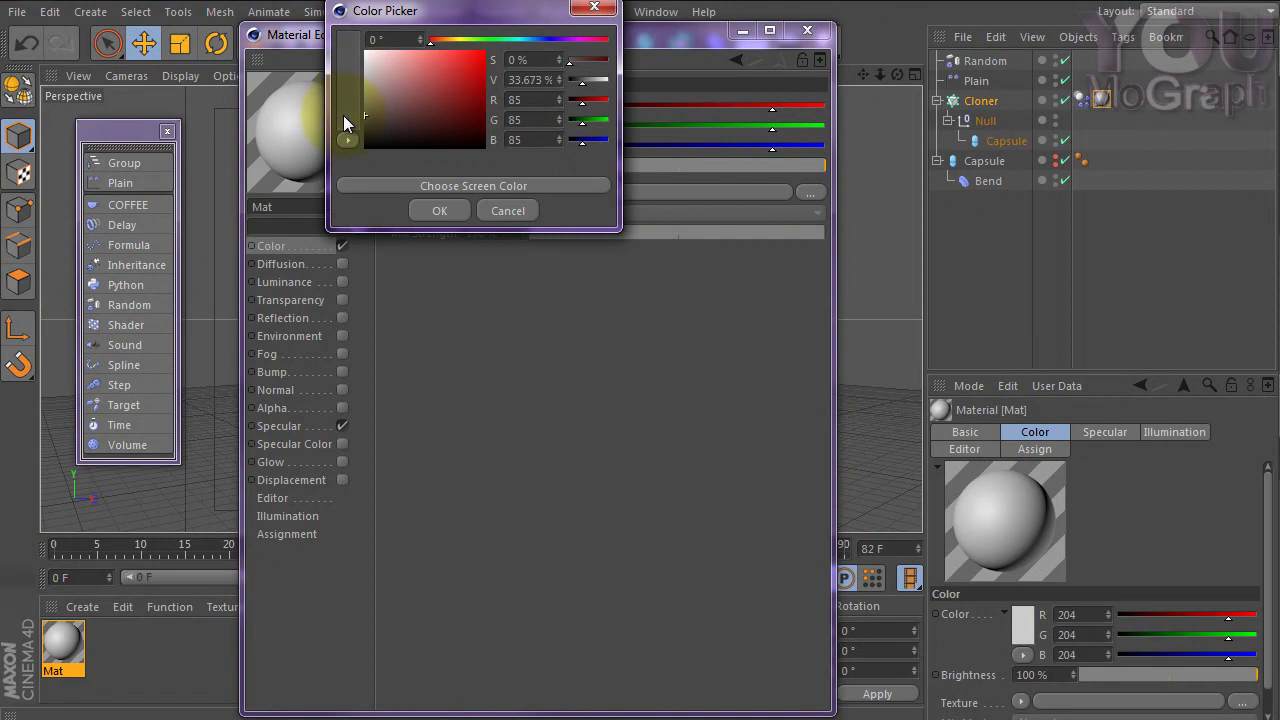
left_click(438, 211)
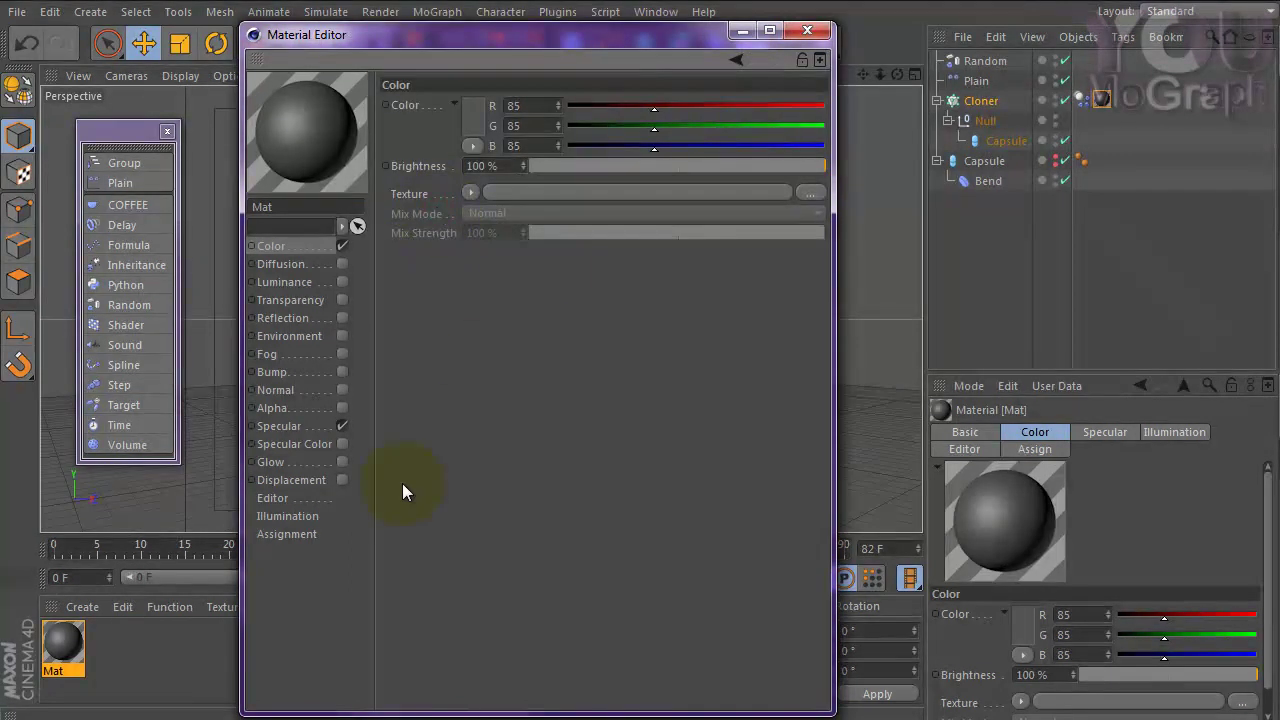
Enable Reflection with a Fresnel texture whose left gradient stop is grey.
left_click(295, 302)
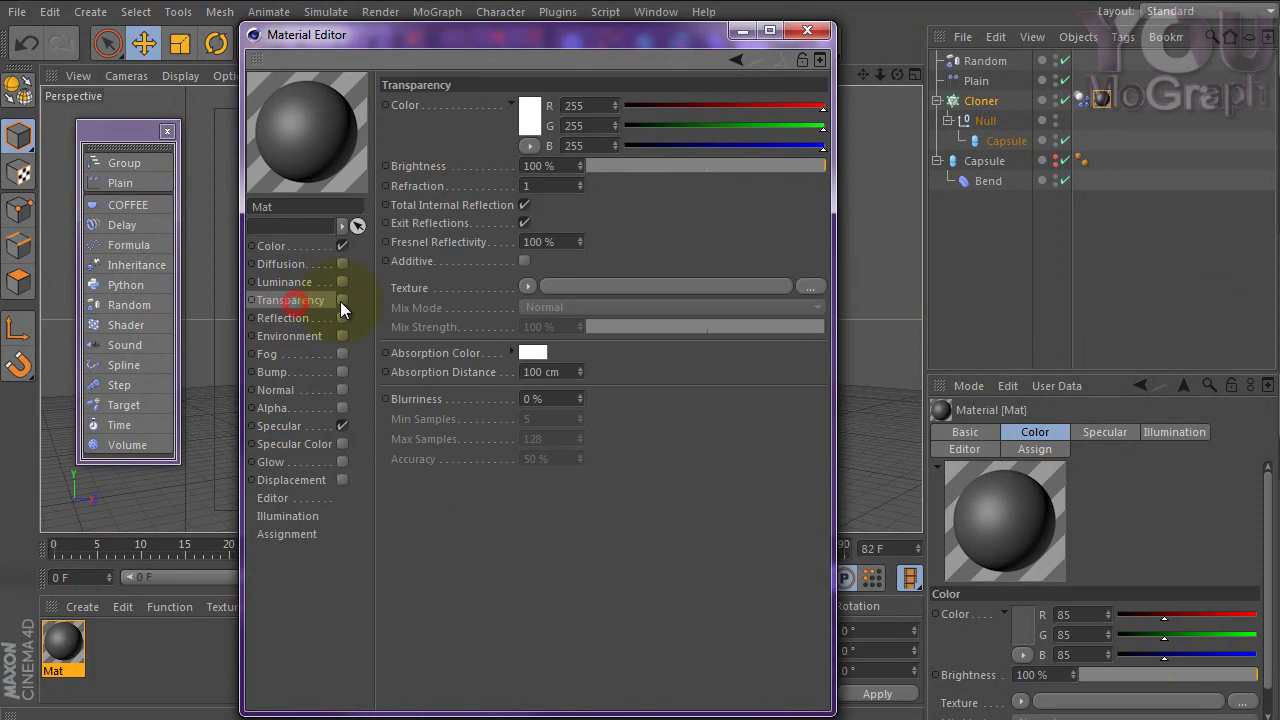
left_click(289, 317)
left_click(342, 318)
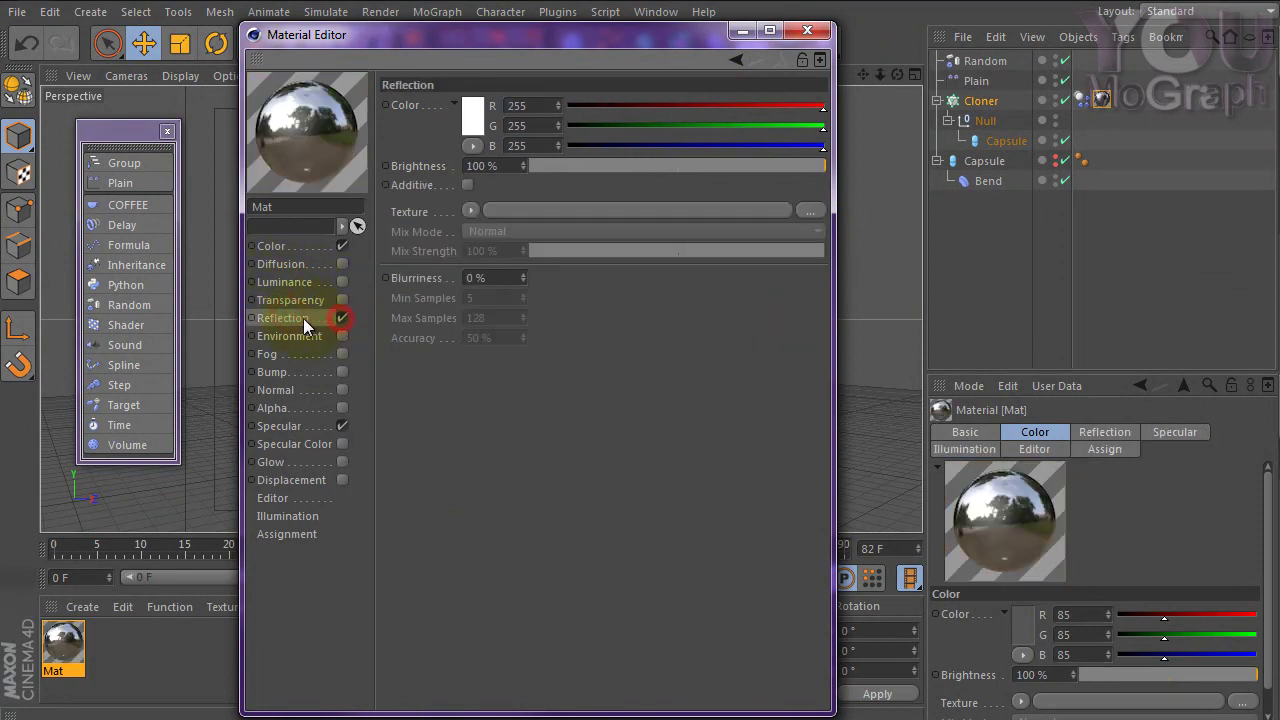
left_click(470, 213)
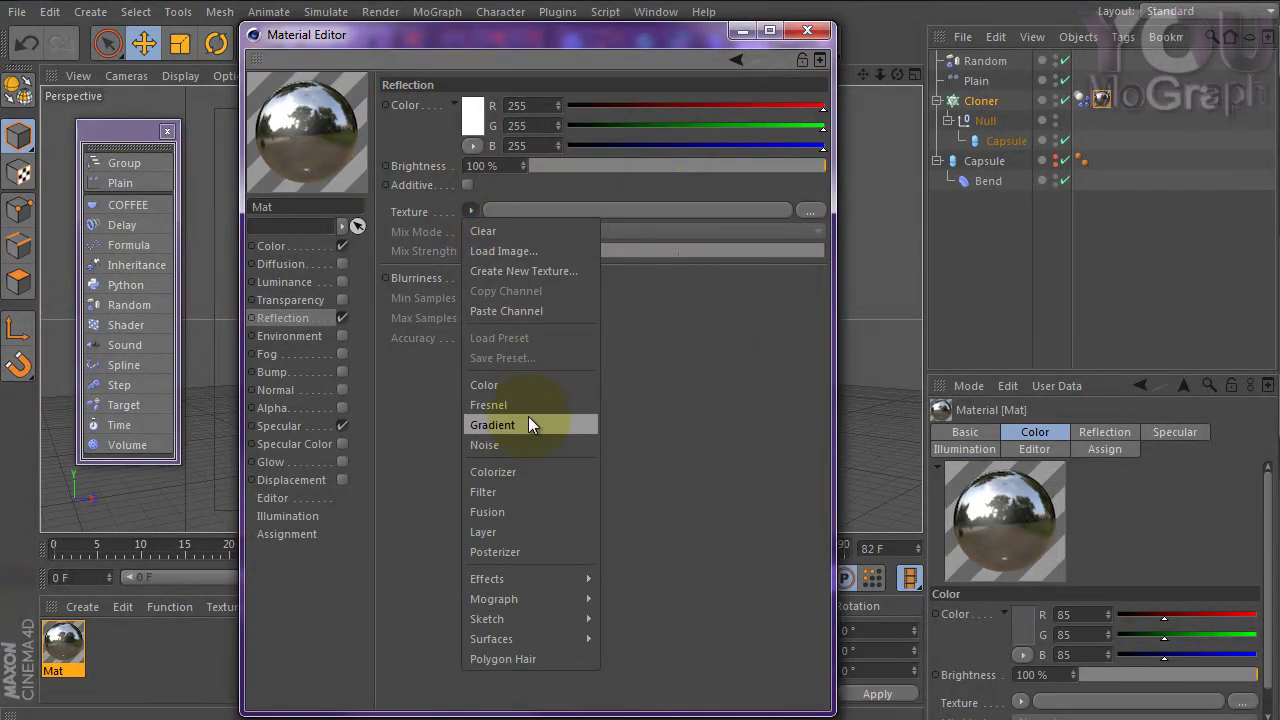
left_click(523, 403)
left_click(478, 250)
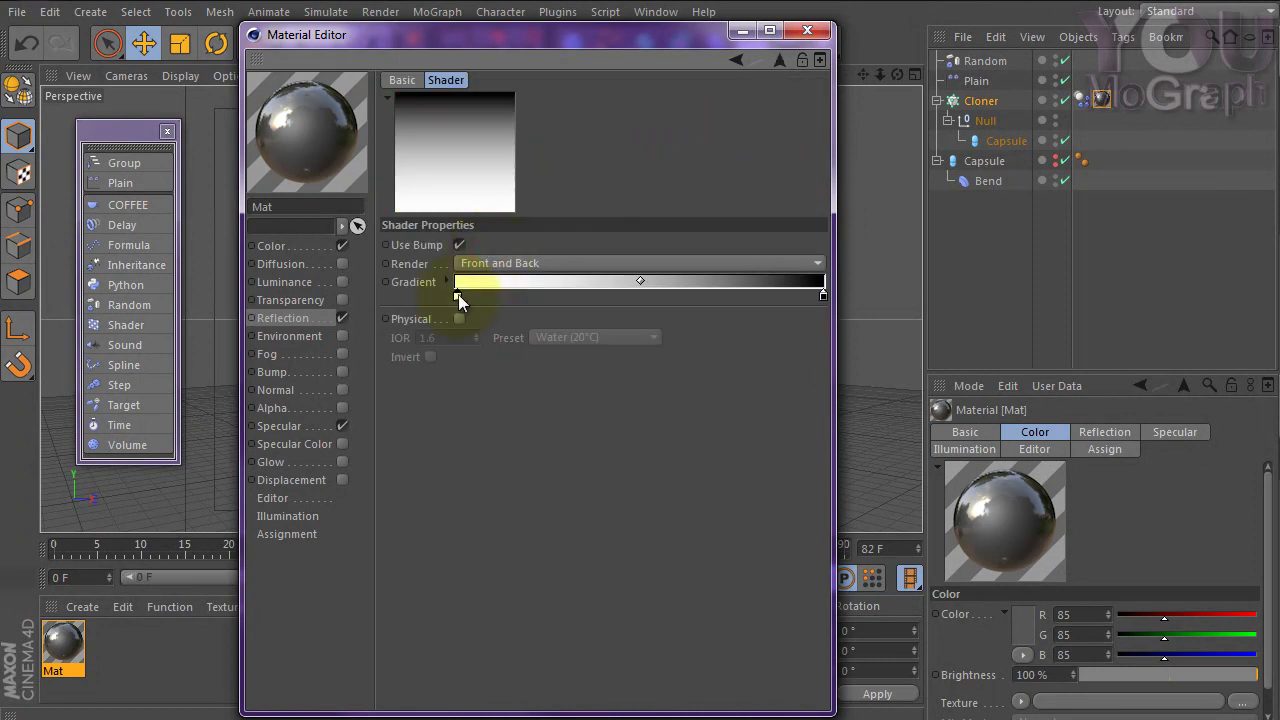
double_click(458, 294)
left_click_drag(349, 239, 337, 251)
left_click(416, 390)
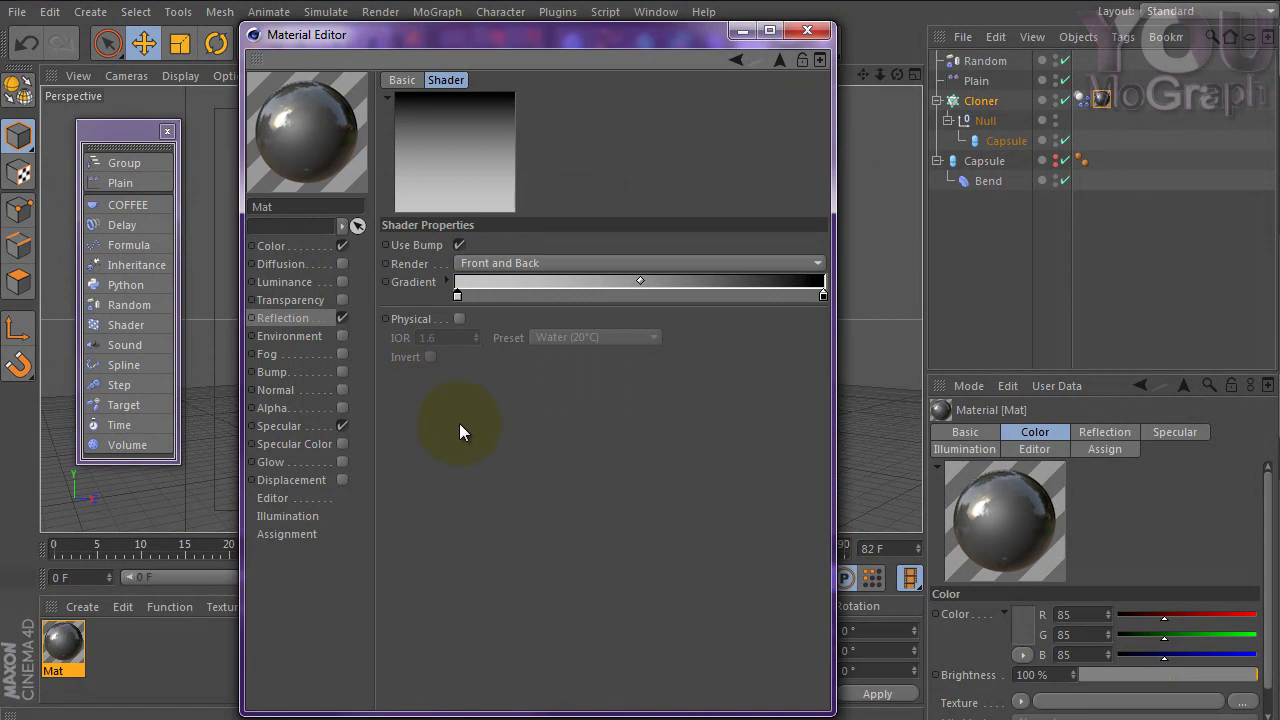
left_click(272, 372)
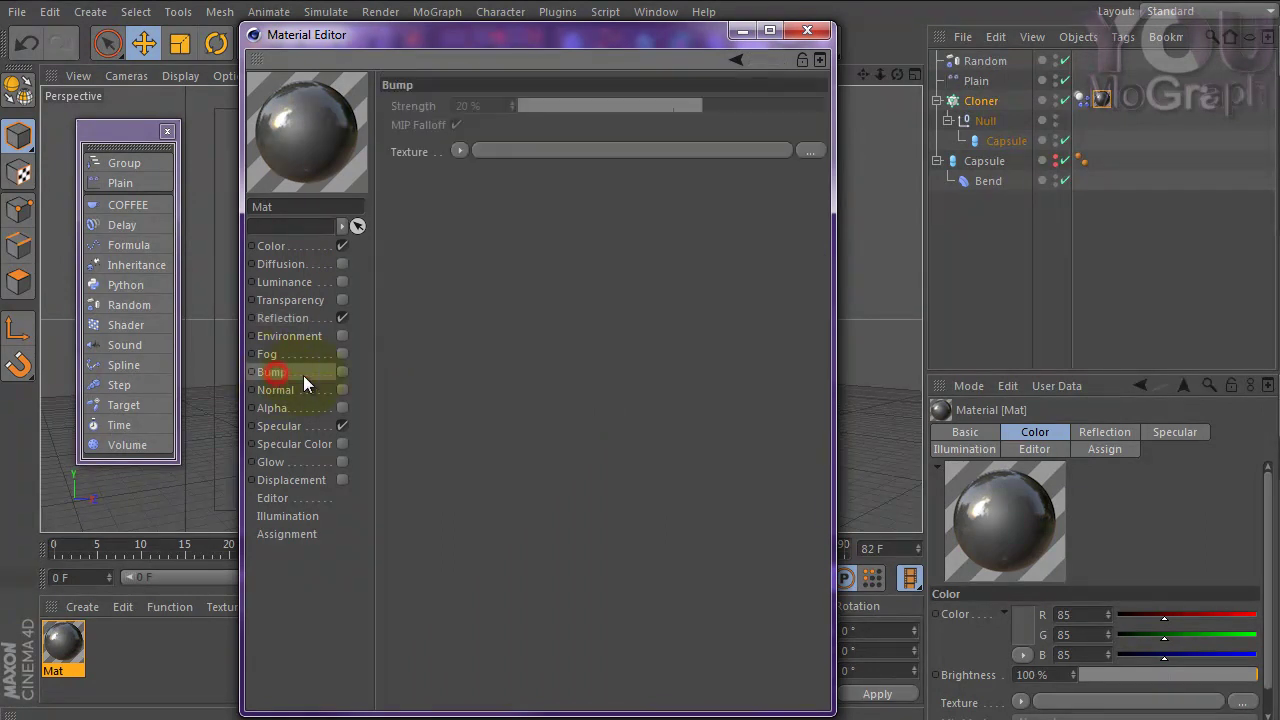
Load a Pezo noise mapped in UV (2D) space as Mat's bump texture and enable Bump.
left_click(458, 152)
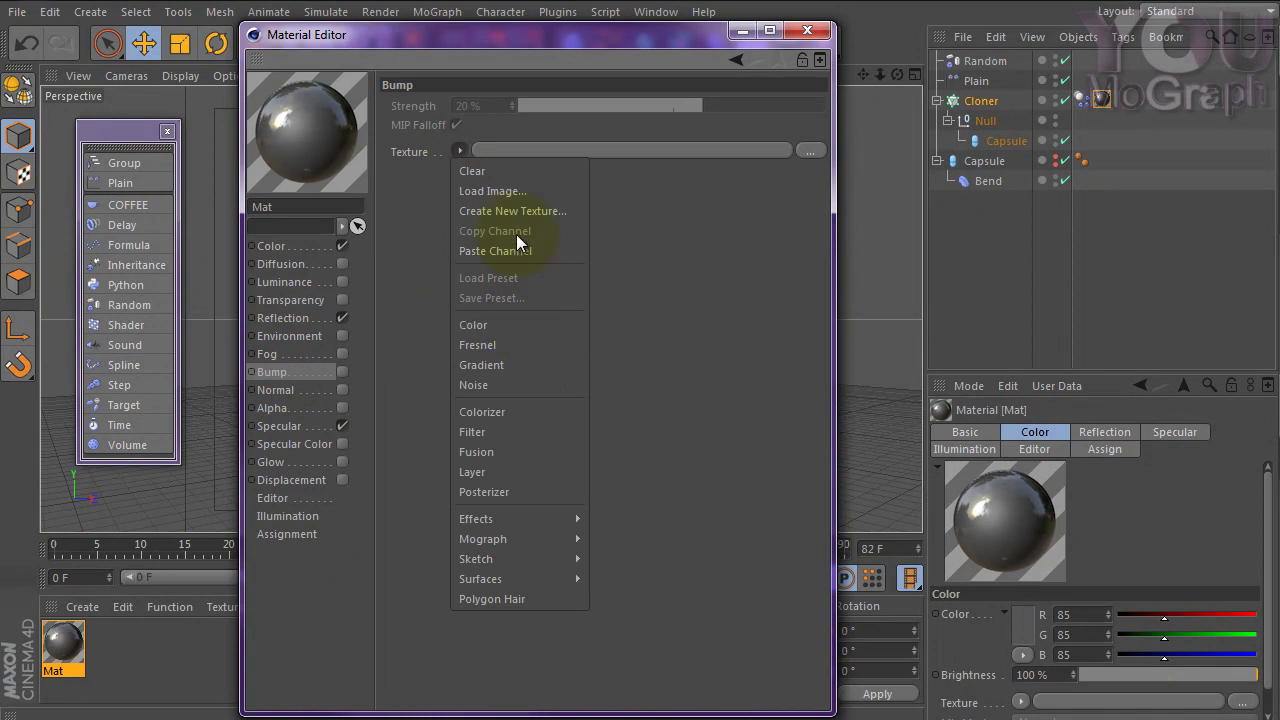
left_click(515, 383)
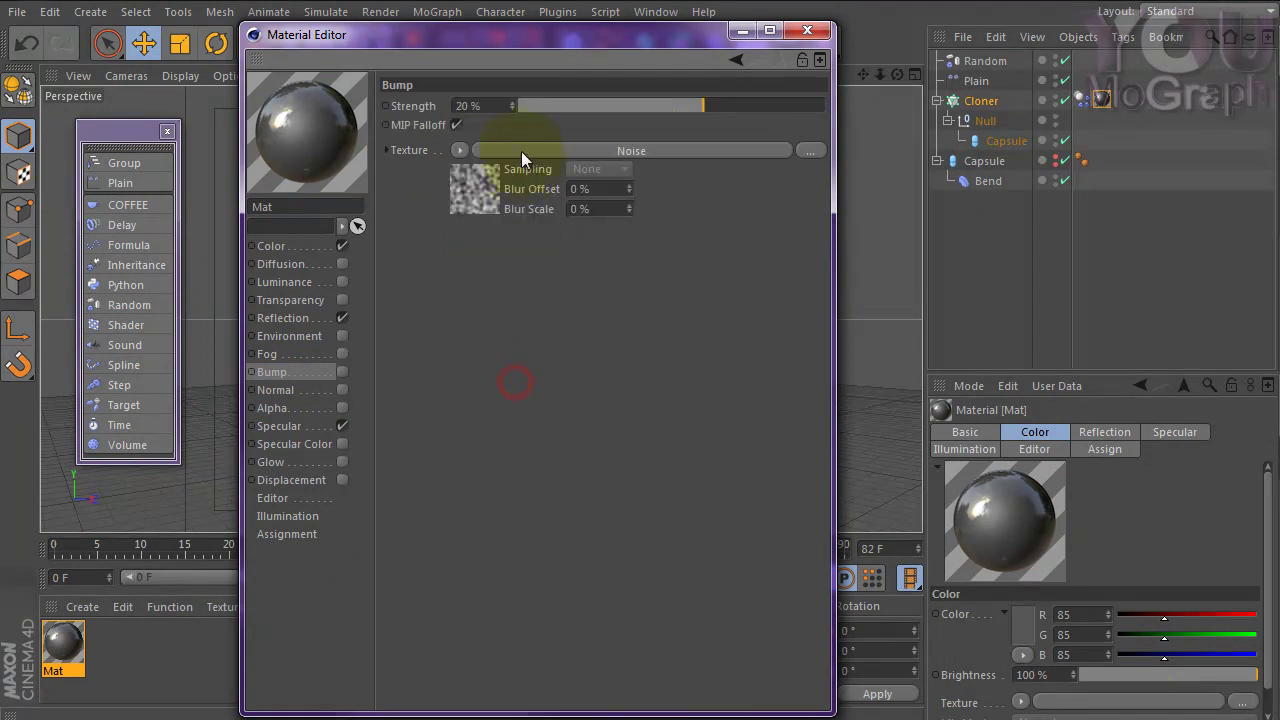
left_click(474, 193)
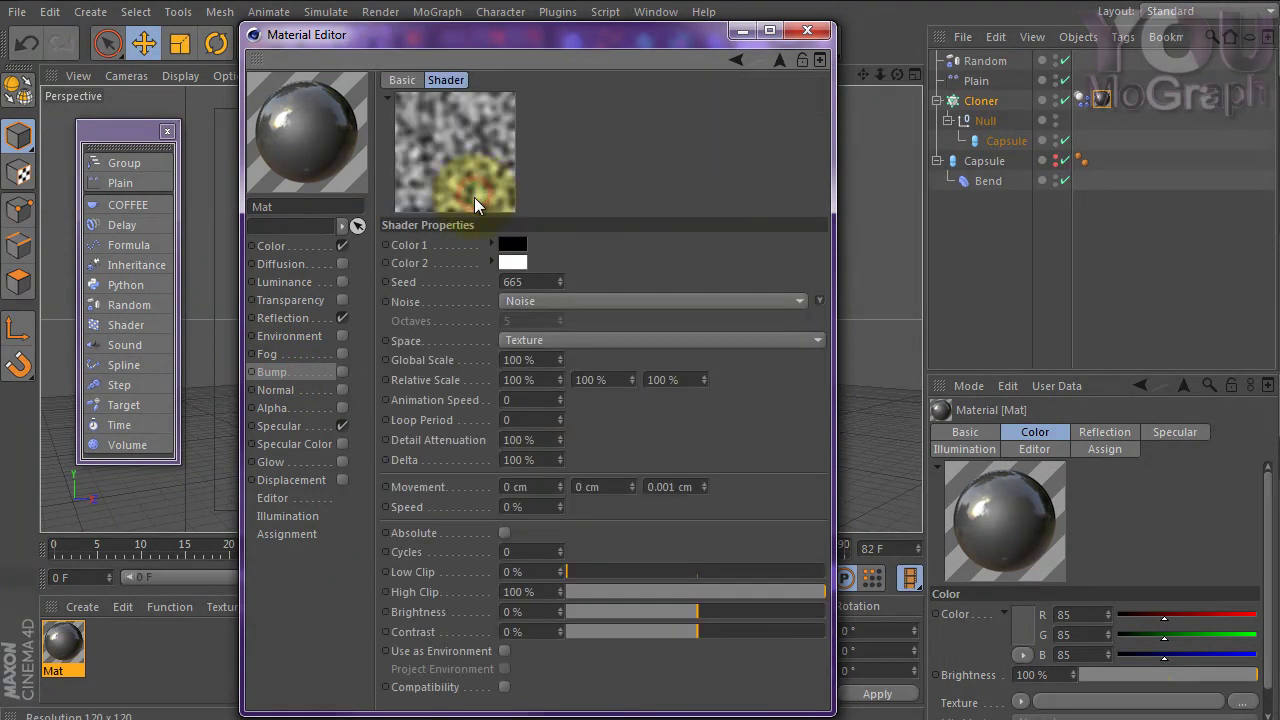
left_click(737, 298)
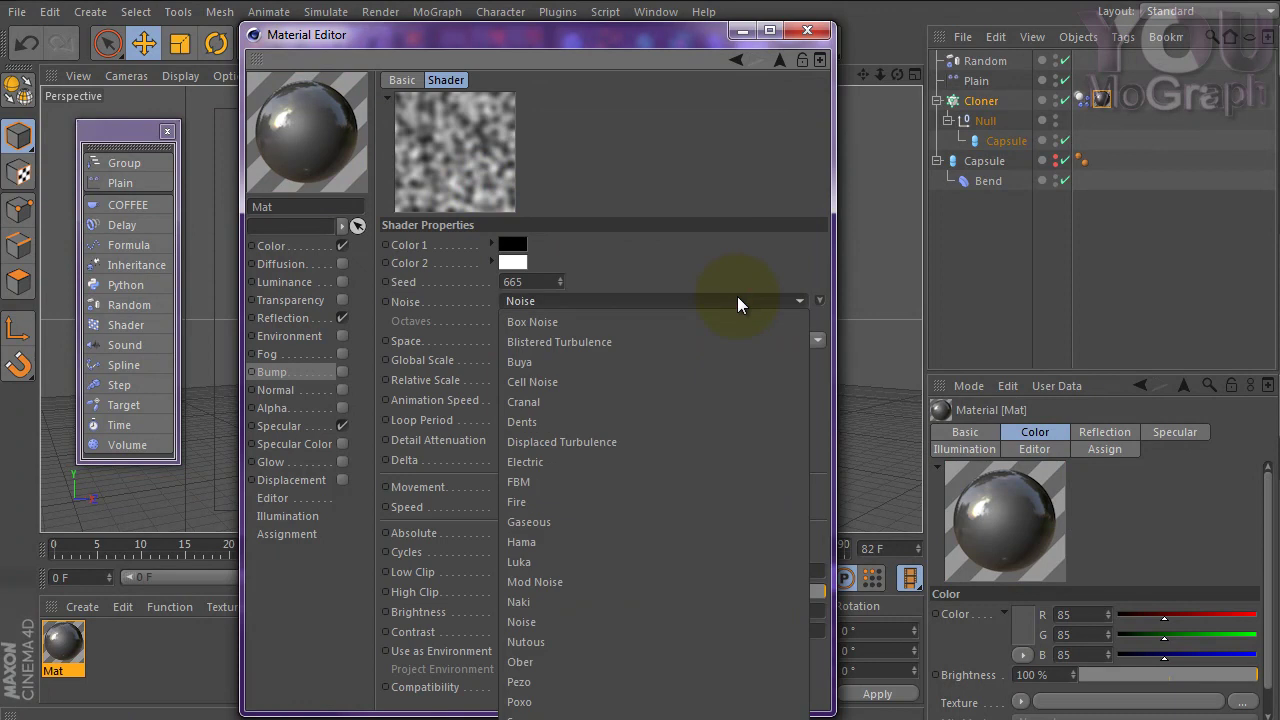
left_click(640, 683)
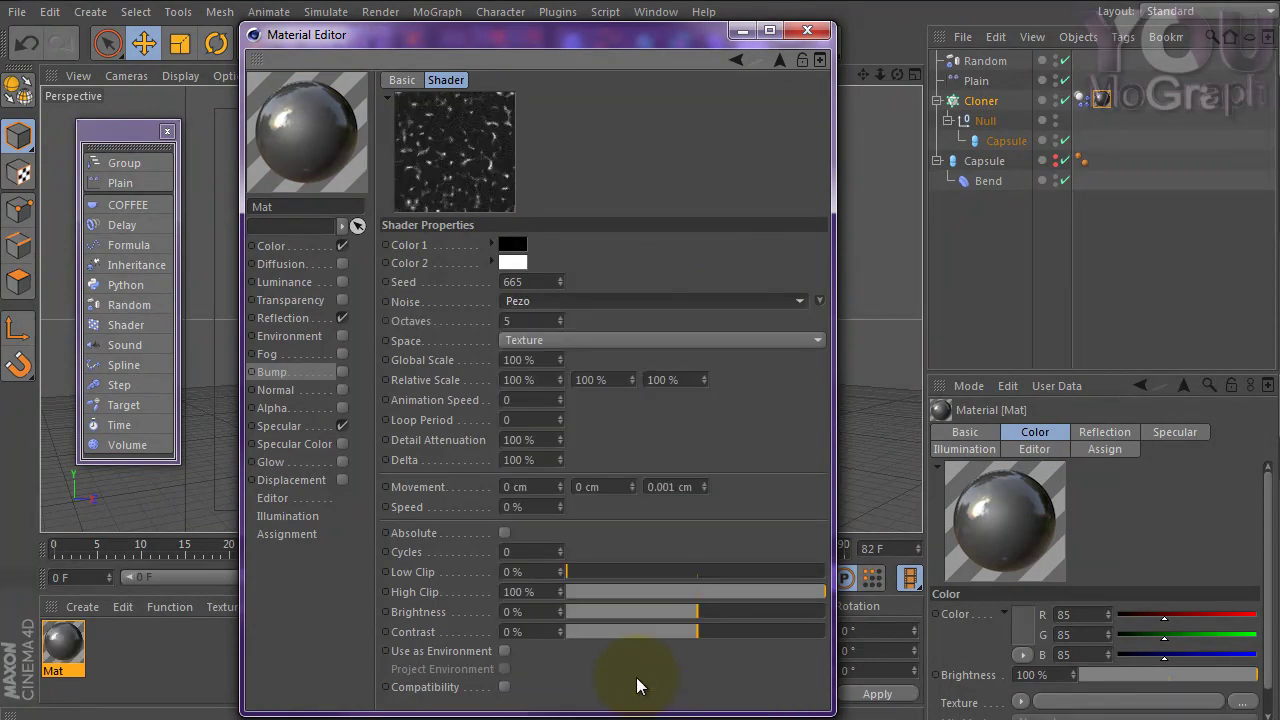
left_click(591, 341)
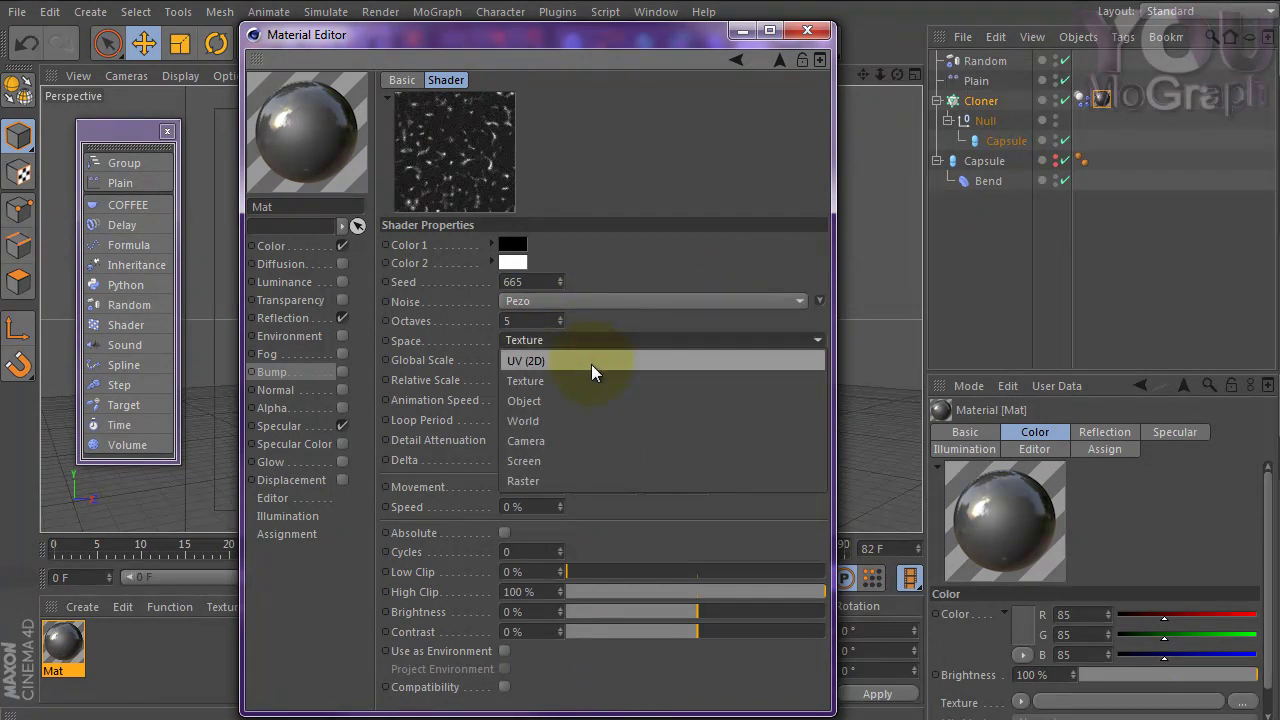
left_click(591, 366)
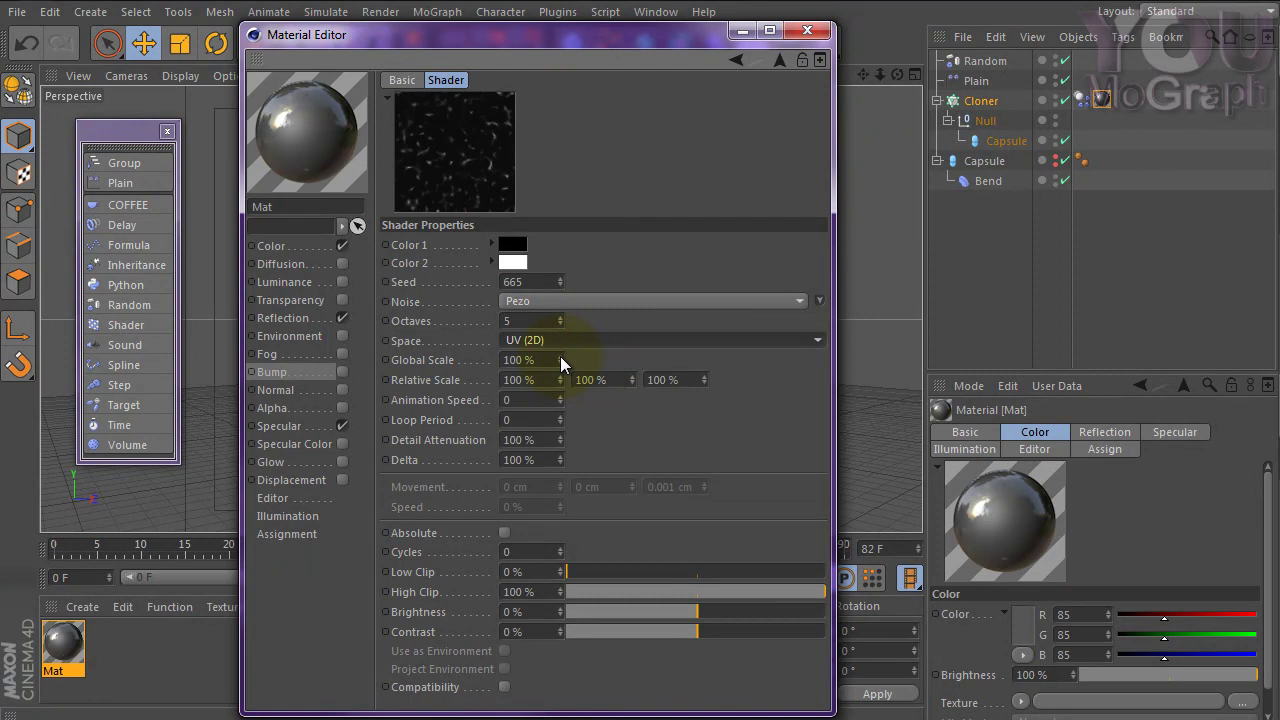
left_click(342, 372)
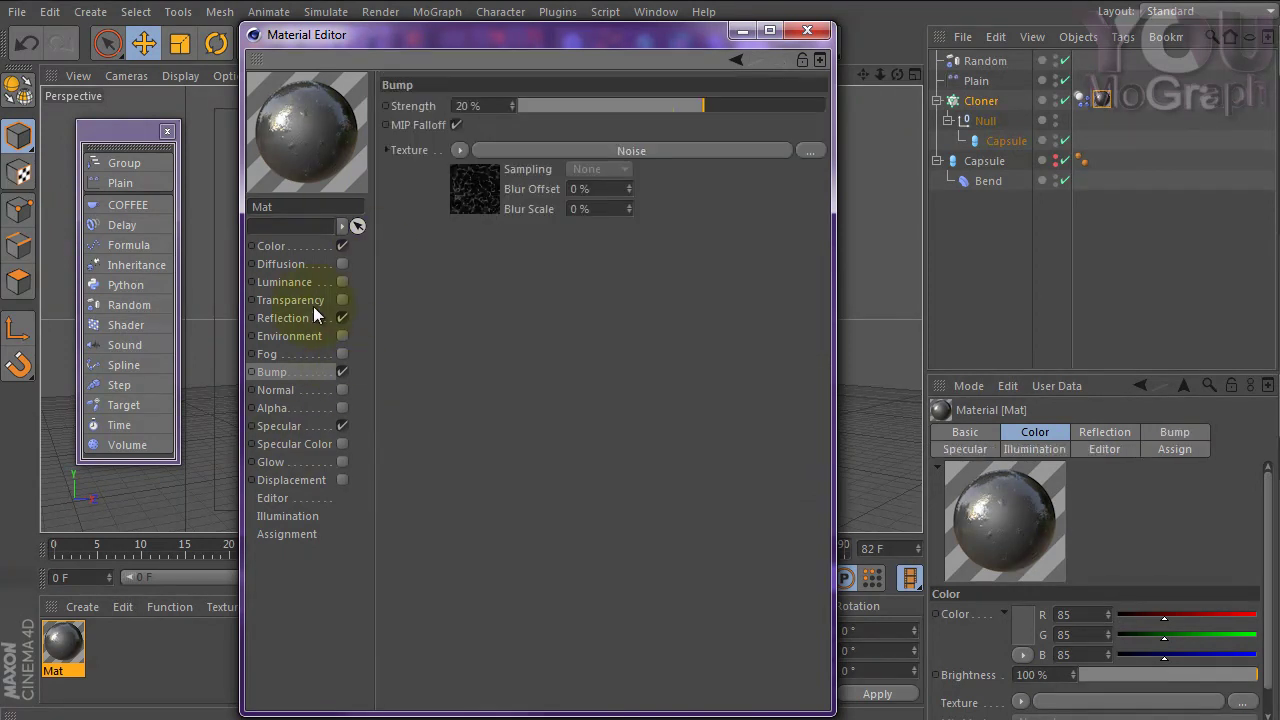
left_click(482, 197)
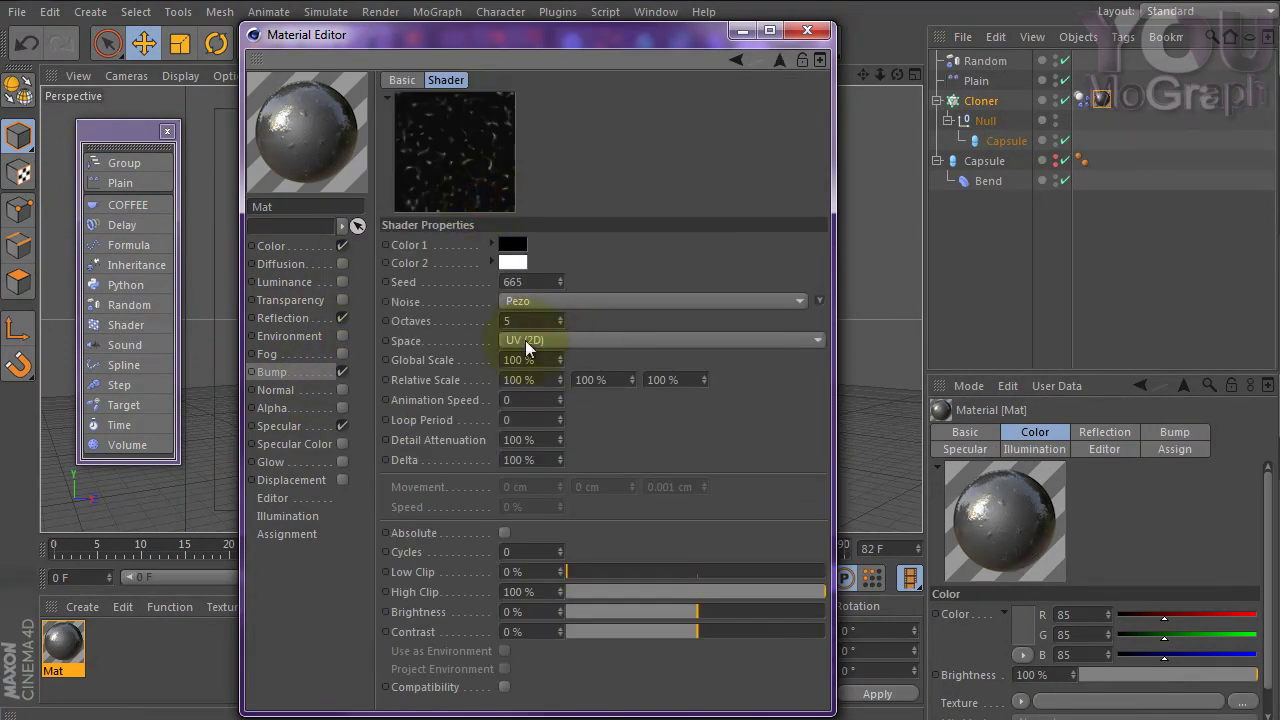
Set the bump noise to 77% global scale, 135% X relative scale, 57% high clip, 77% detail attenuation and delta.
left_click_drag(560, 358, 560, 352)
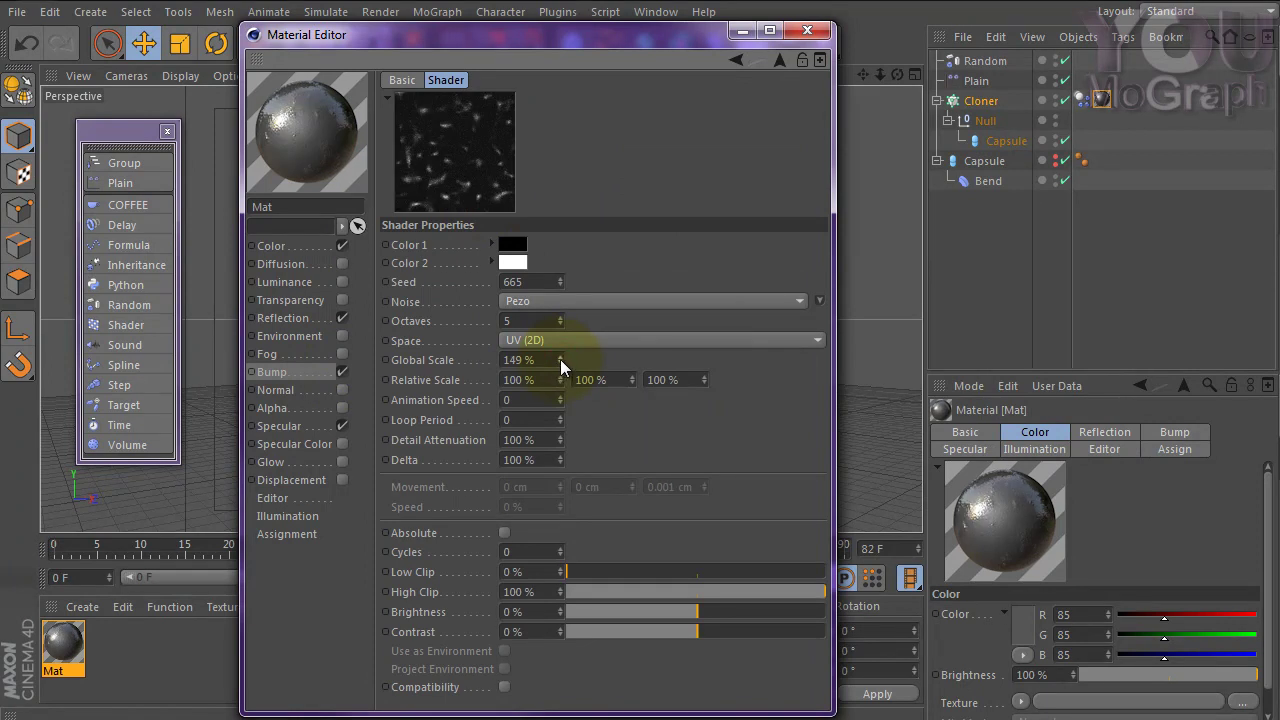
left_click_drag(563, 359, 556, 357)
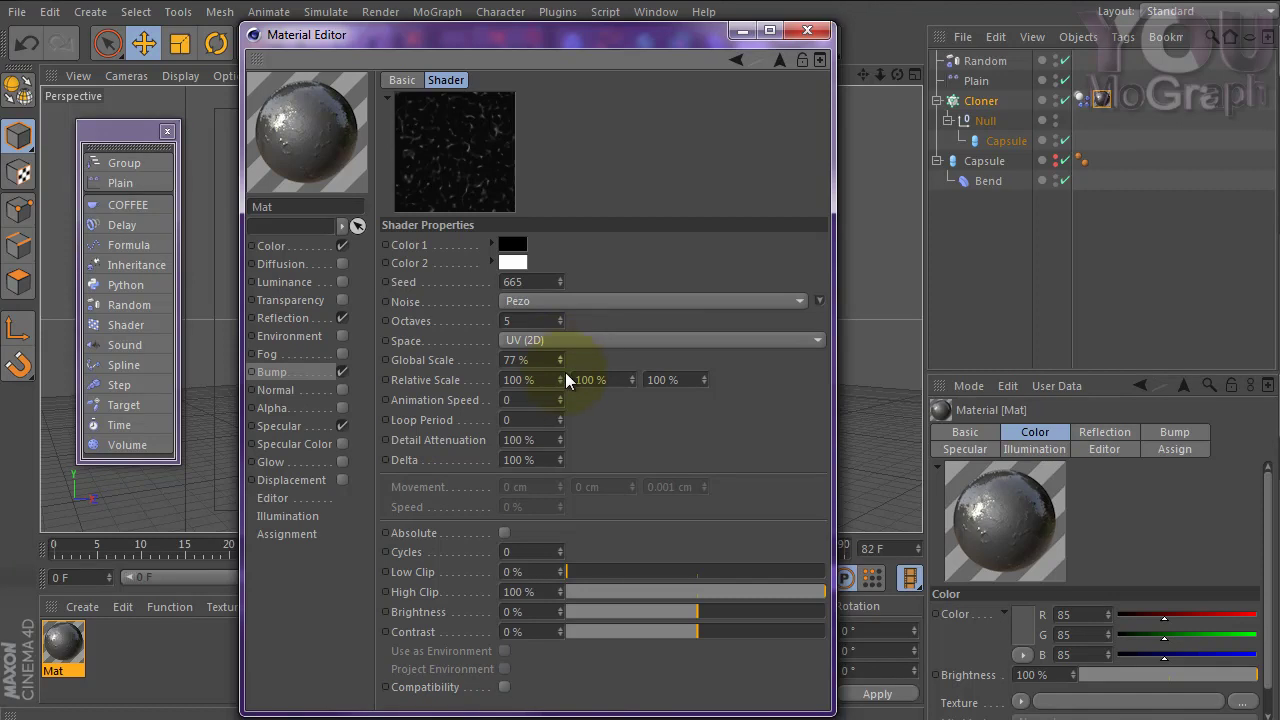
left_click_drag(559, 380, 629, 375)
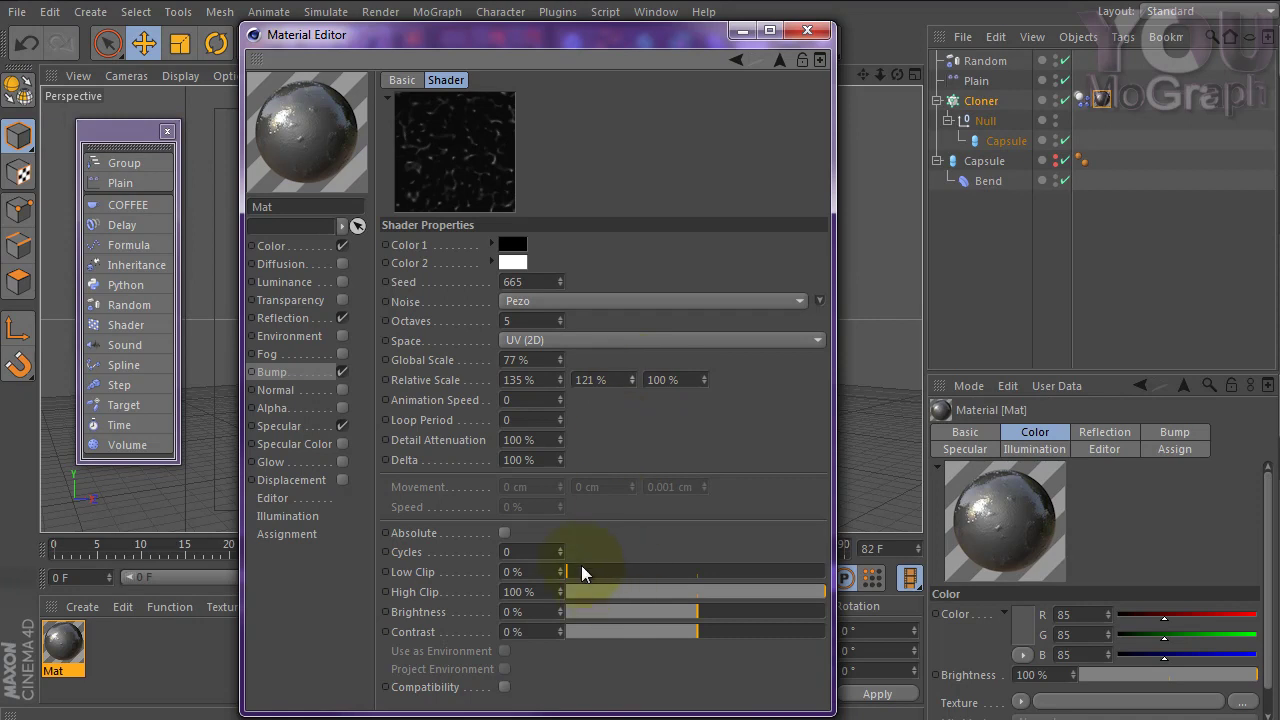
left_click_drag(581, 565, 563, 565)
left_click_drag(779, 592, 715, 574)
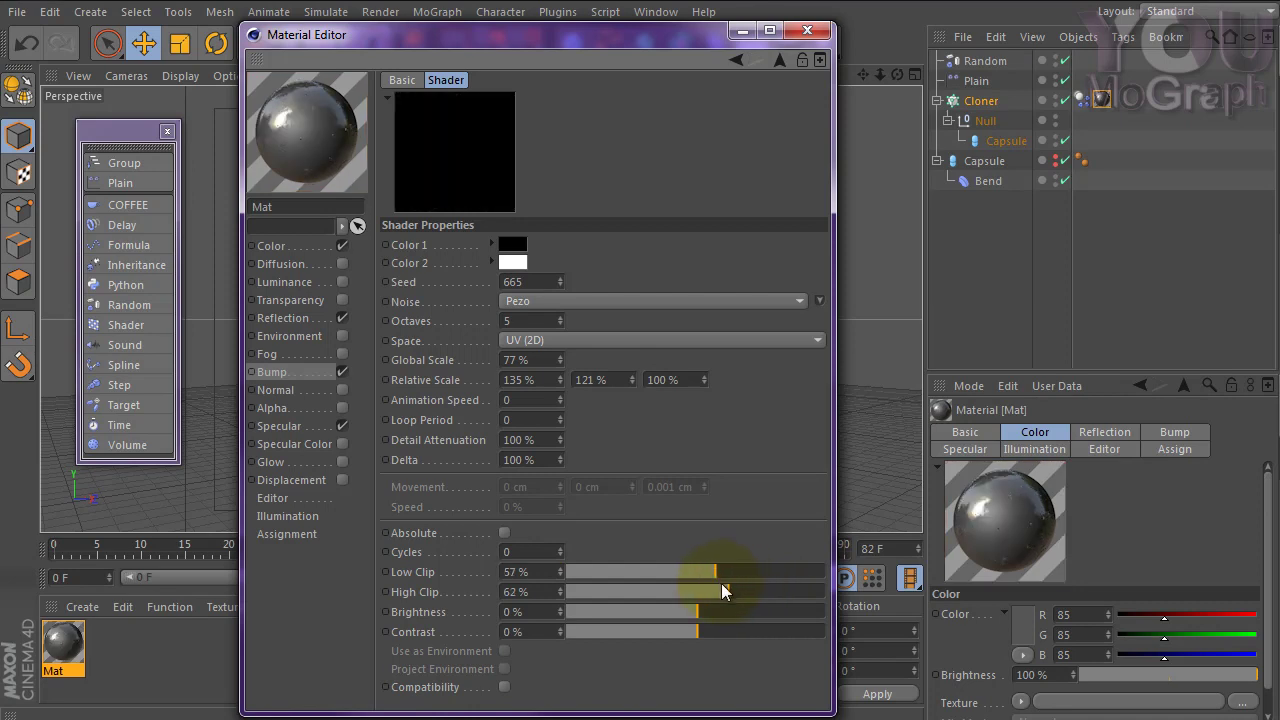
key("ctrl+z")
left_click_drag(722, 591, 714, 590)
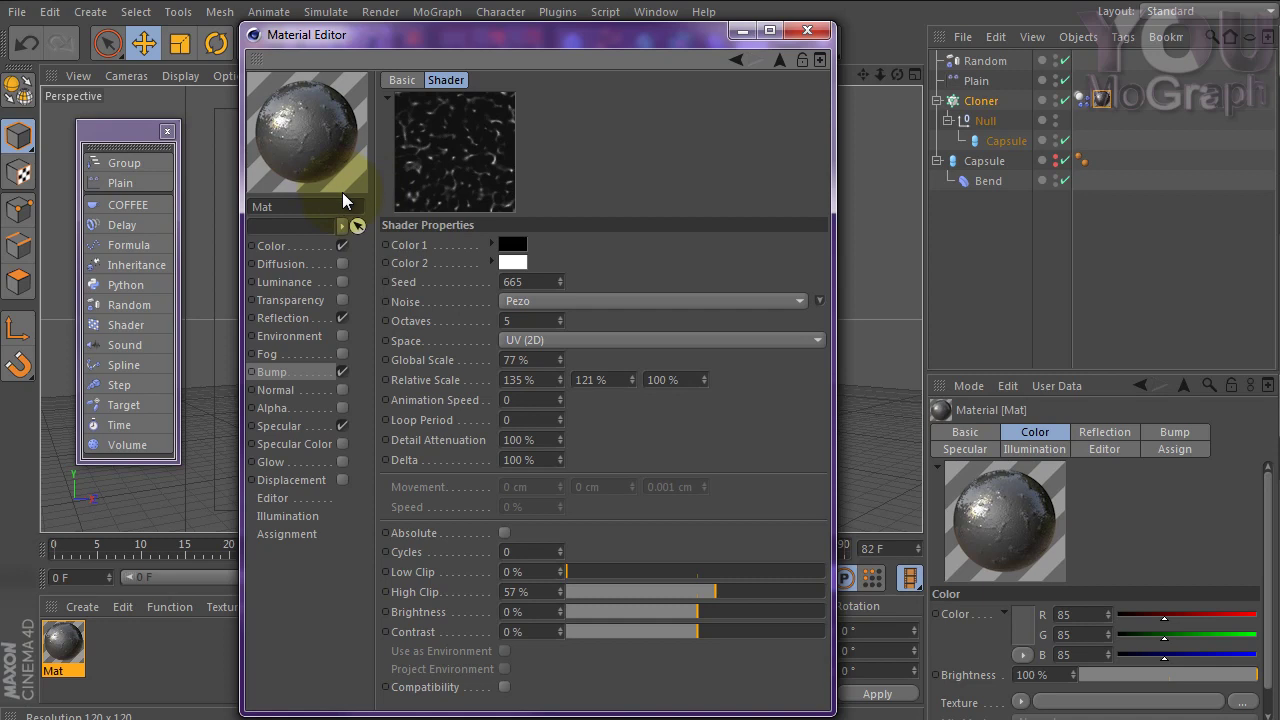
left_click_drag(558, 438, 557, 438)
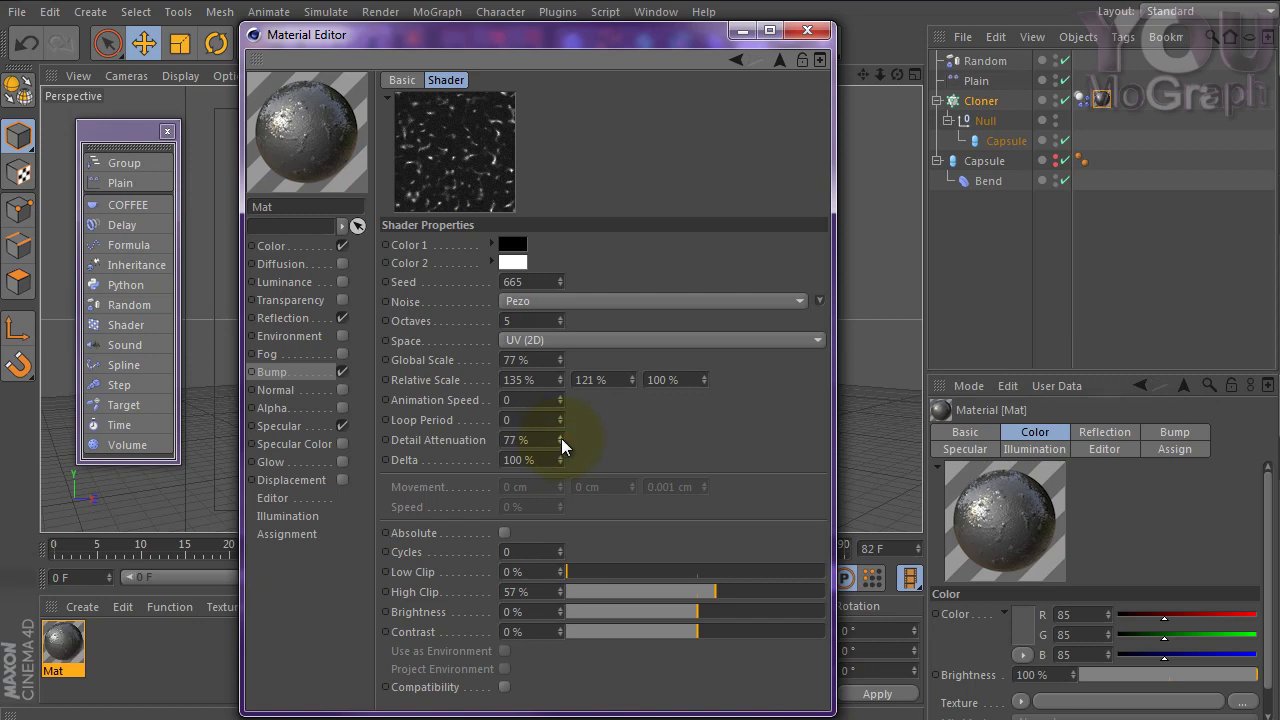
left_click_drag(559, 458, 559, 459)
Check the bt_vision_christmas_2011_1280x720.MP4 crystal reference clip in VLC, then minimize the player.
left_click(287, 282)
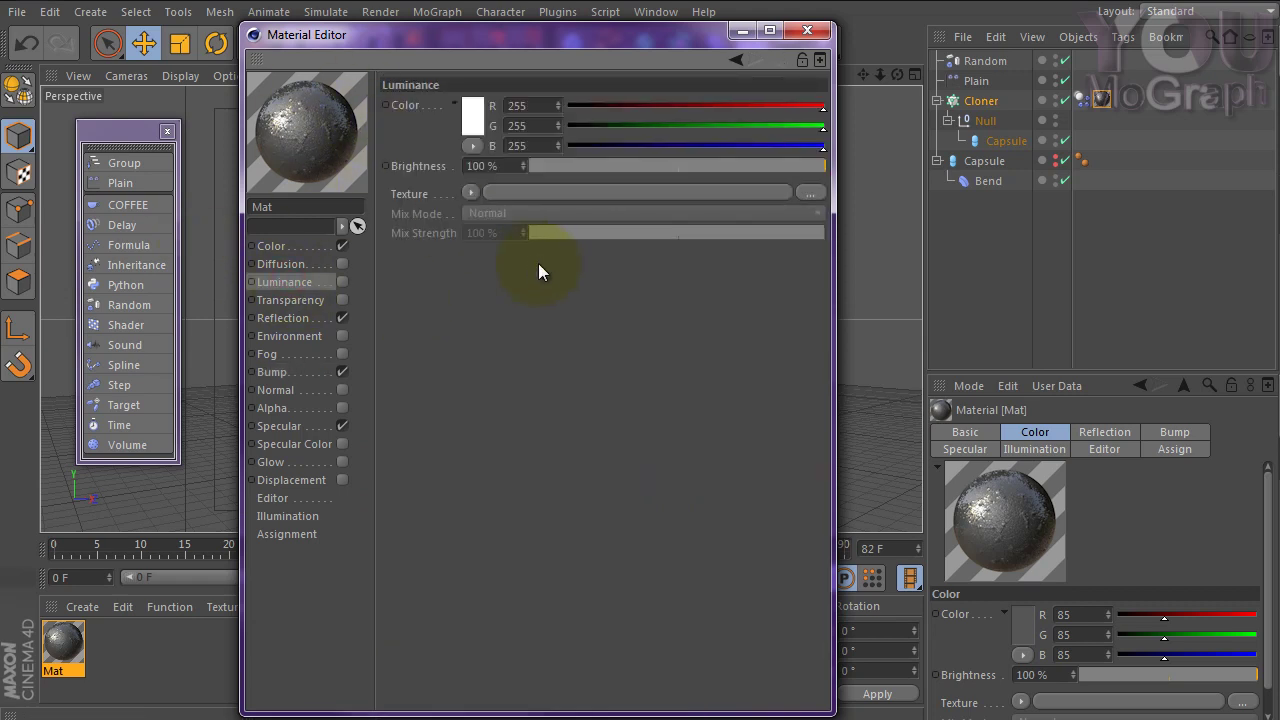
key("alt+Tab")
left_click(681, 369)
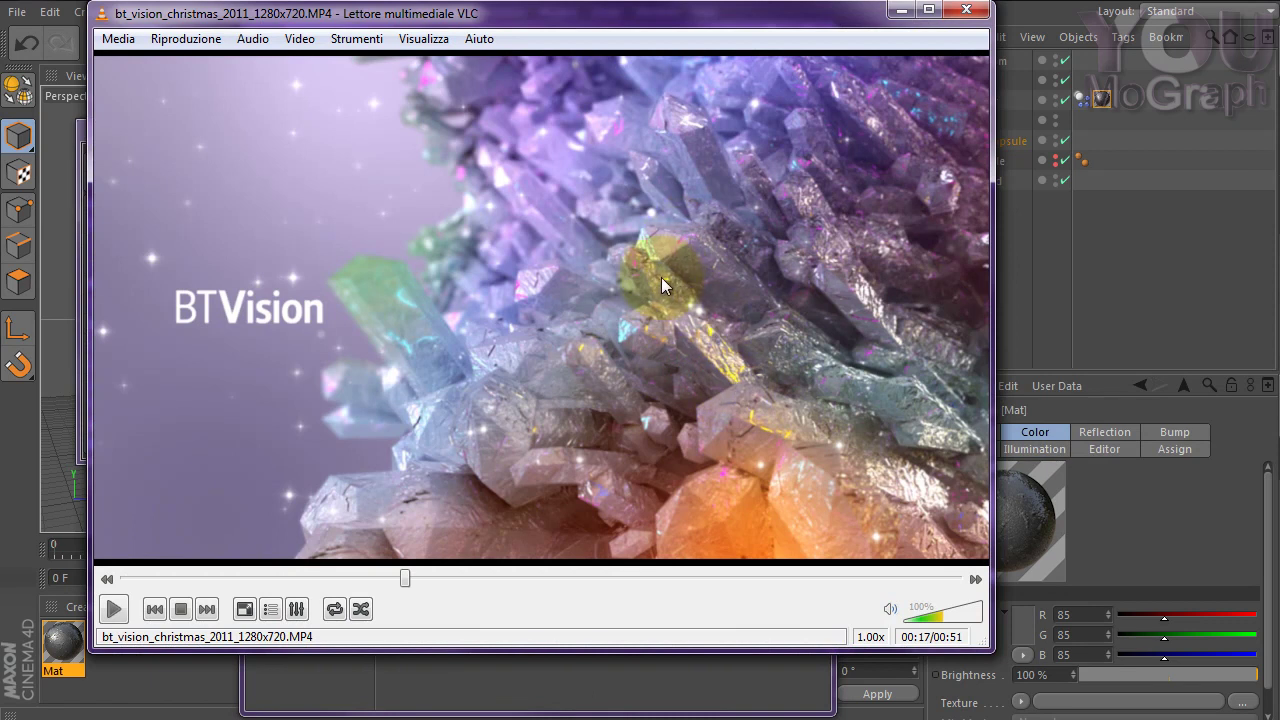
left_click(901, 10)
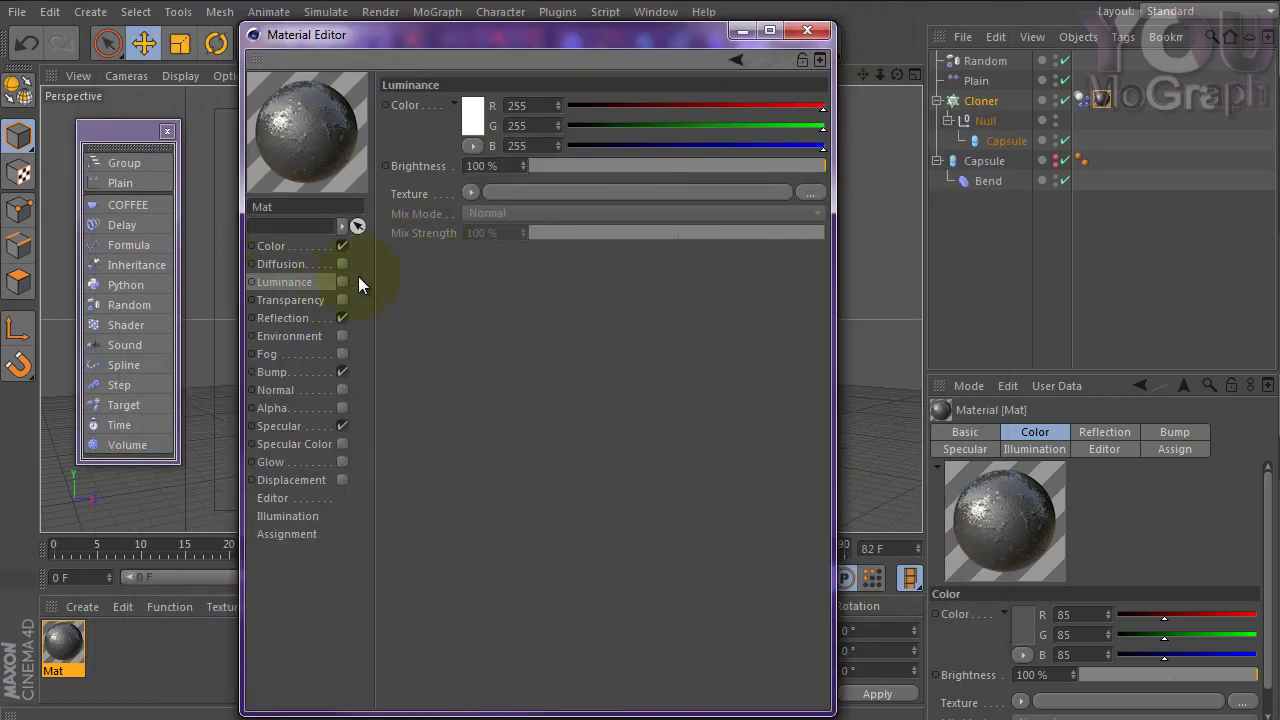
Copy the Pezo noise texture from Mat's Bump channel.
left_click(470, 193)
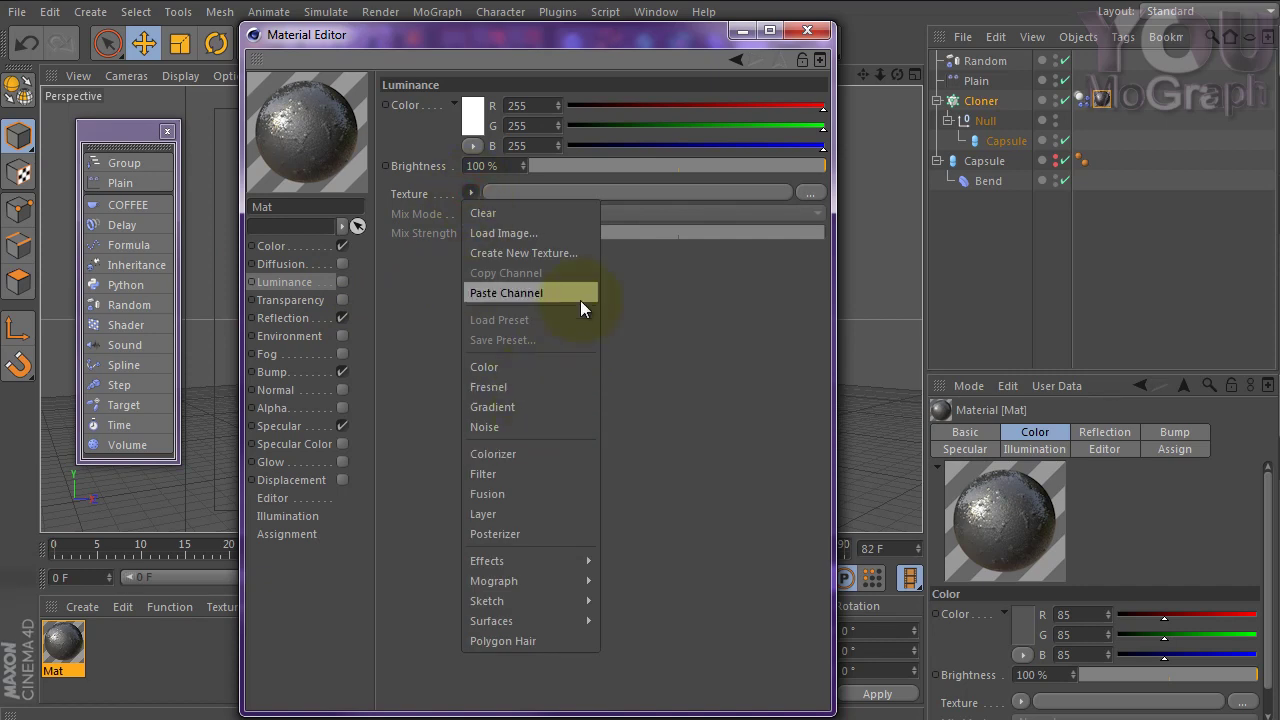
left_click(749, 456)
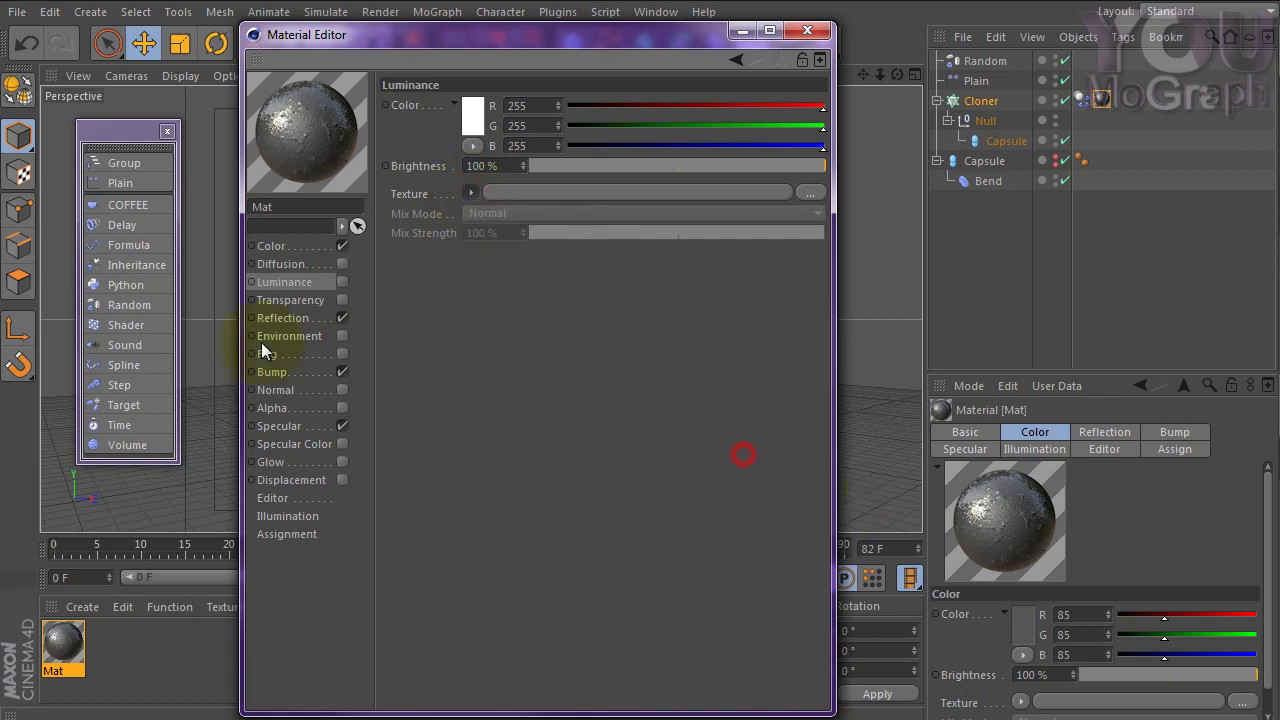
left_click(275, 372)
left_click(476, 189)
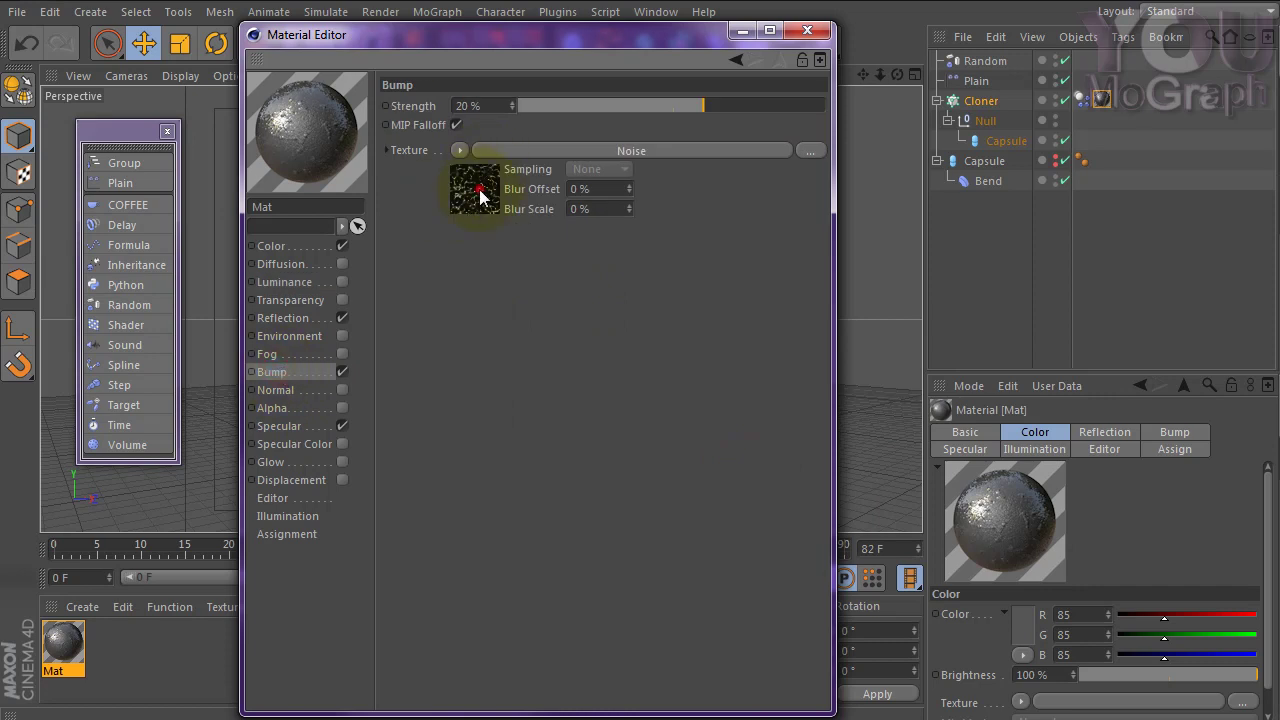
left_click(785, 60)
right_click(400, 150)
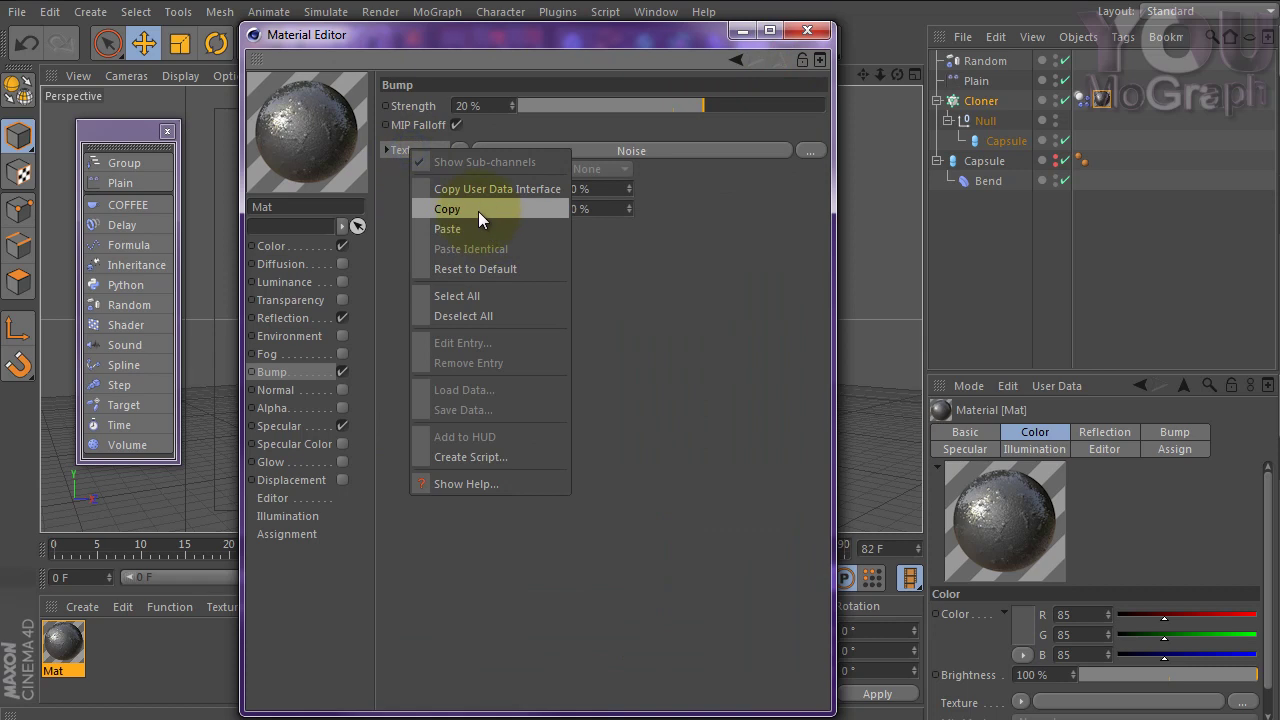
left_click(478, 209)
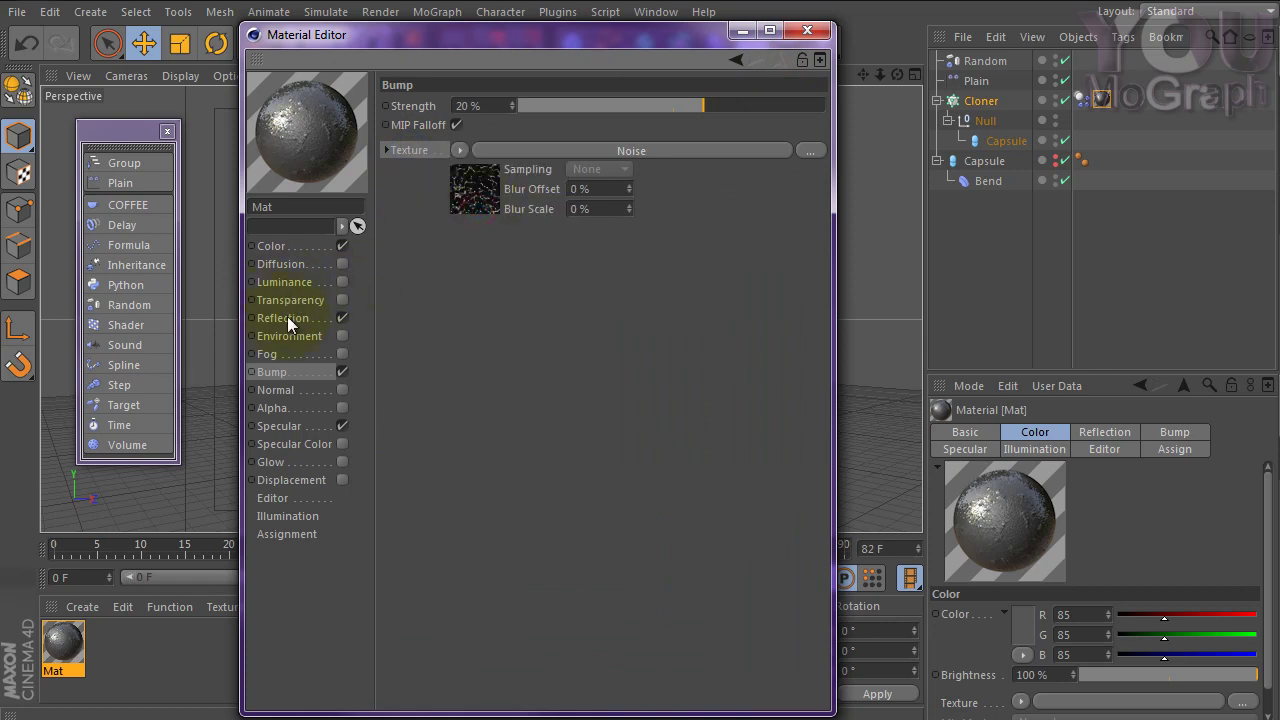
Enable Luminance and paste the copied noise as its texture.
left_click(284, 282)
left_click(342, 282)
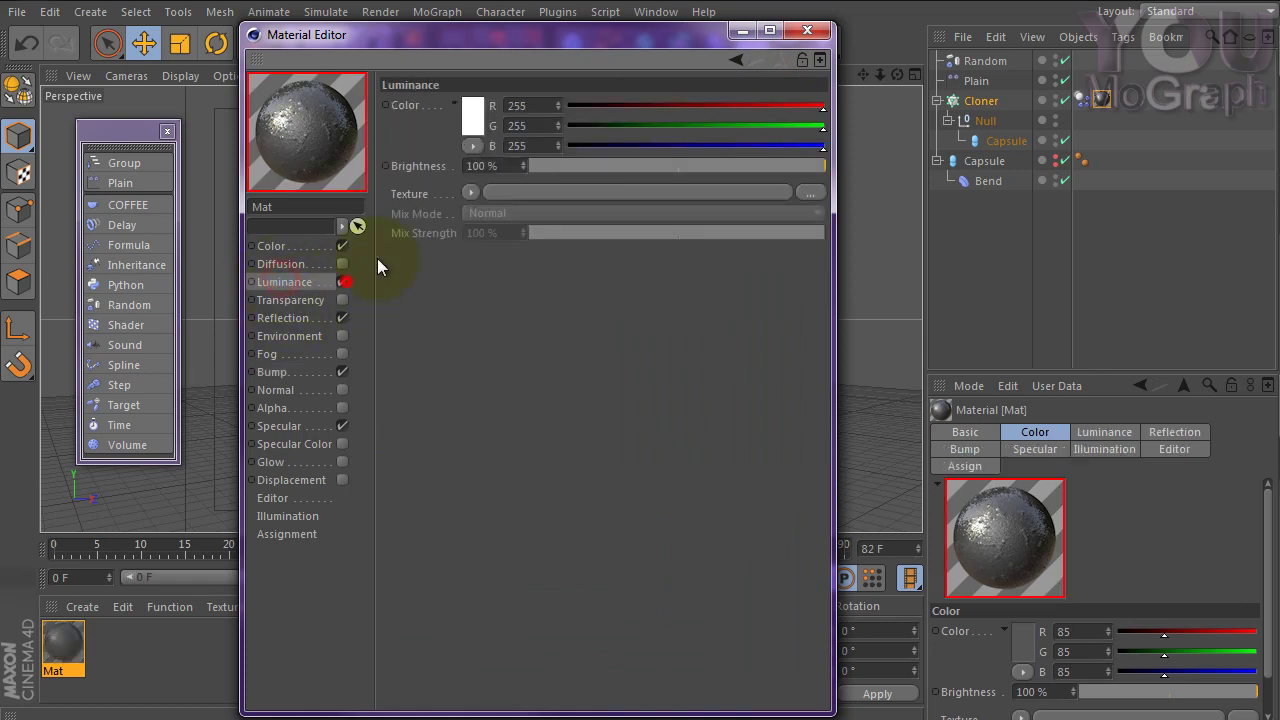
right_click(408, 194)
left_click(458, 274)
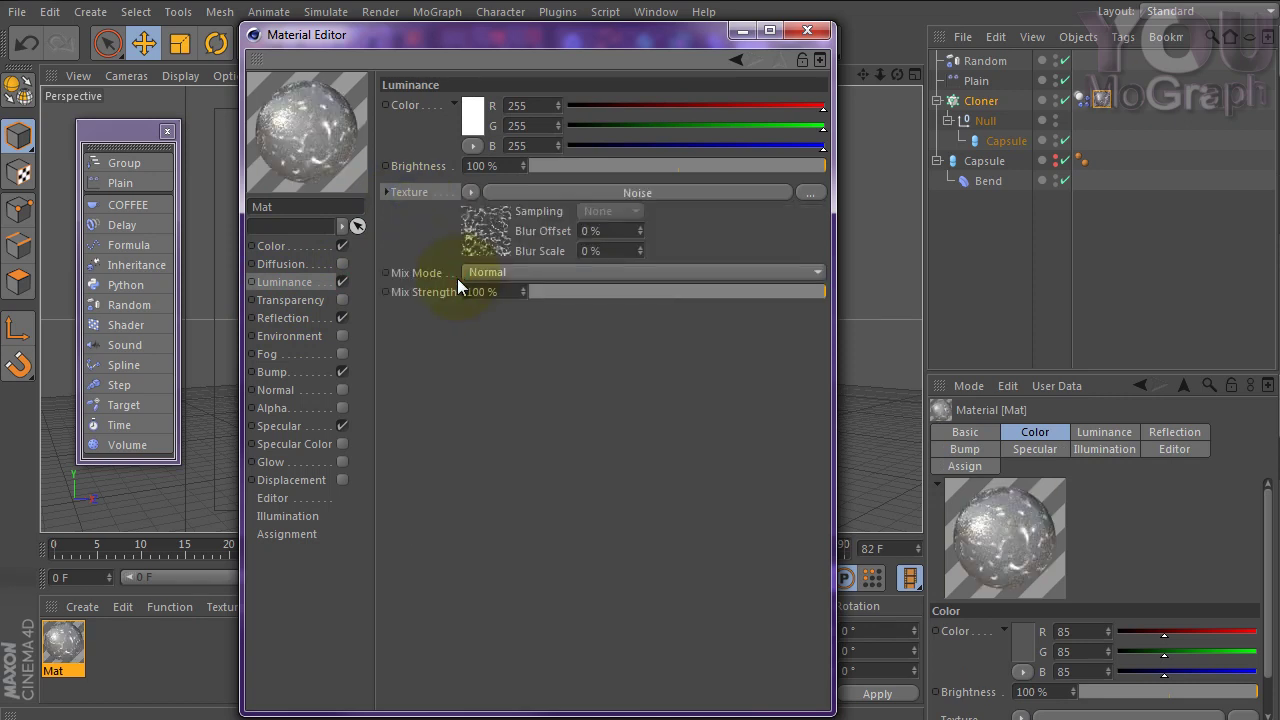
left_click(342, 282)
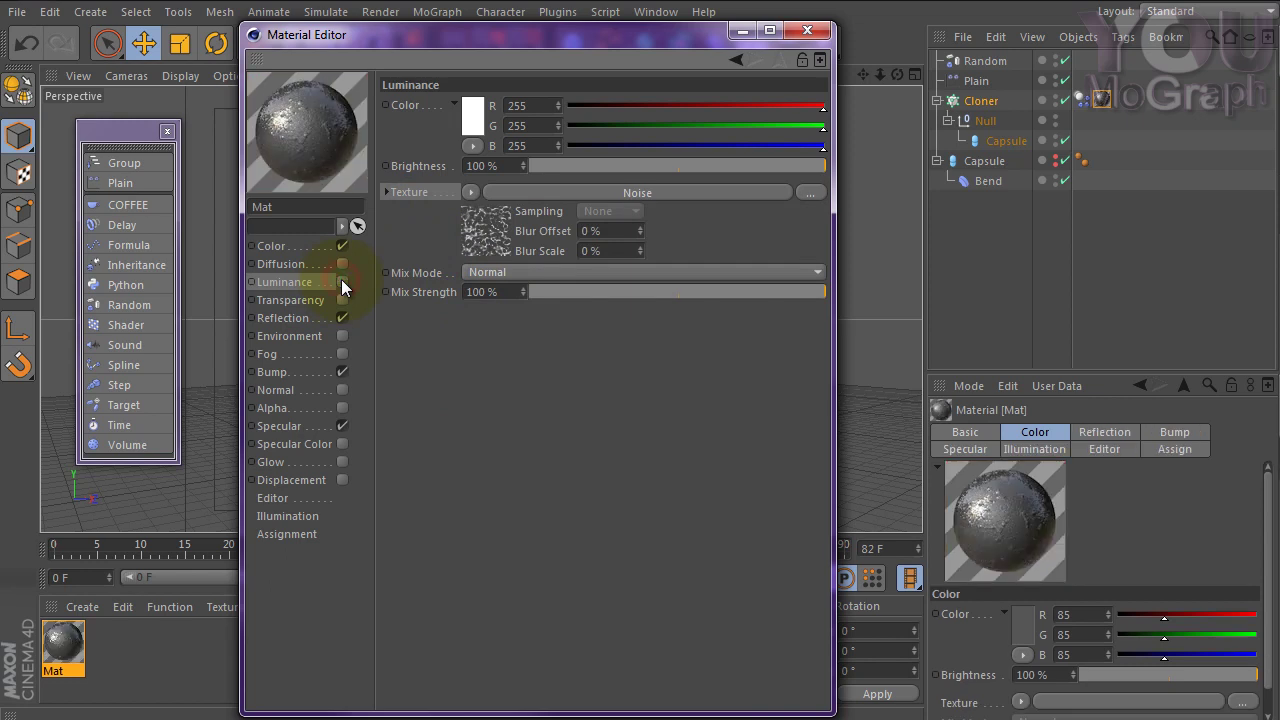
left_click(342, 282)
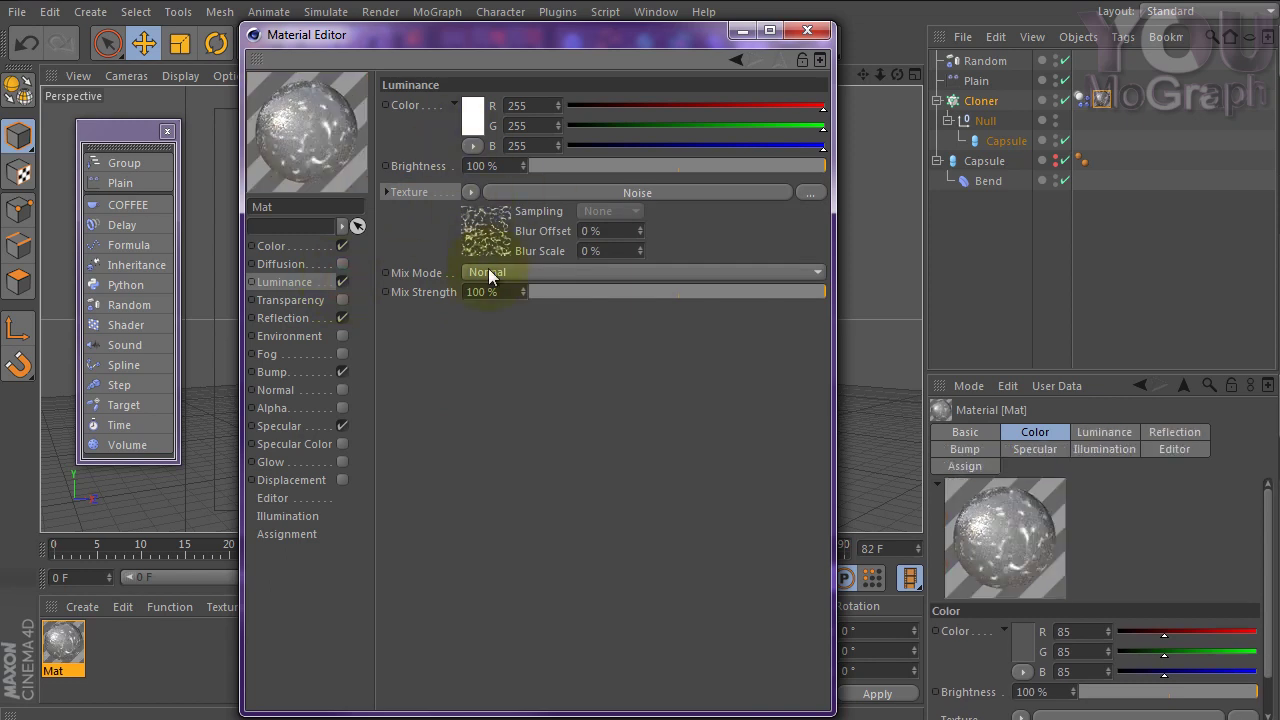
left_click(486, 234)
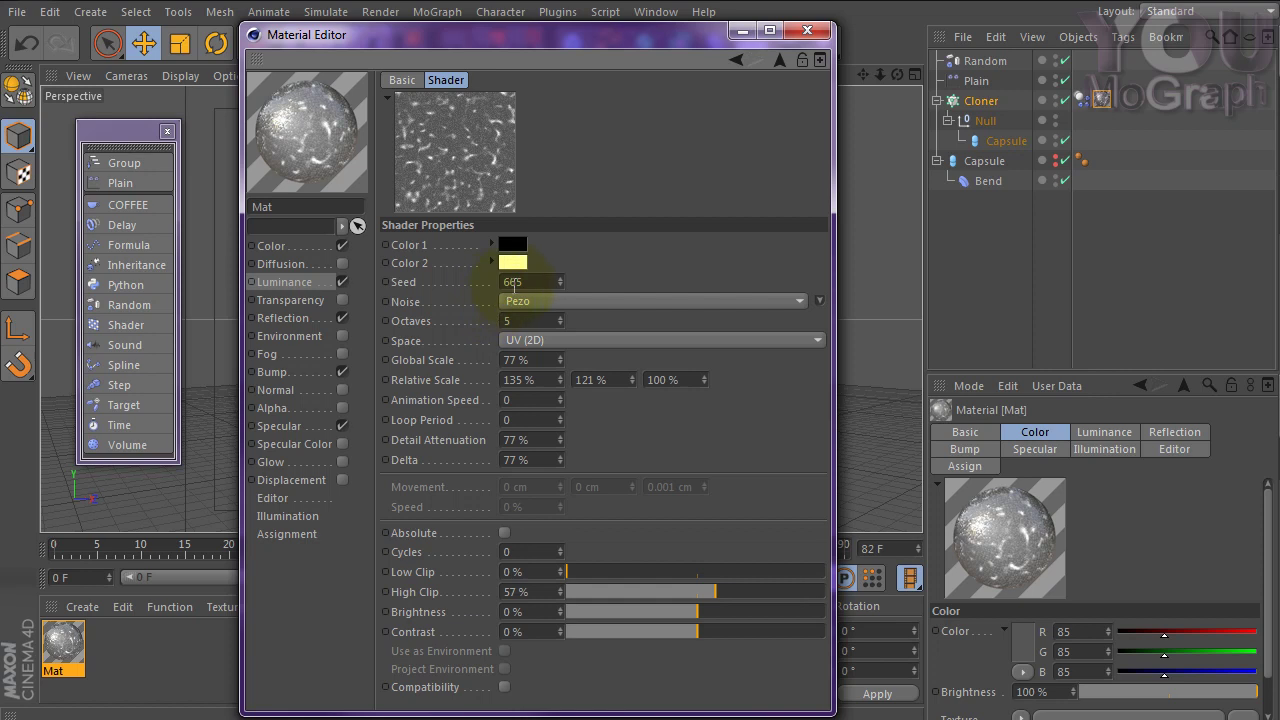
Set the luminance noise colour to pure white so the material turns white with black specks.
left_click(512, 244)
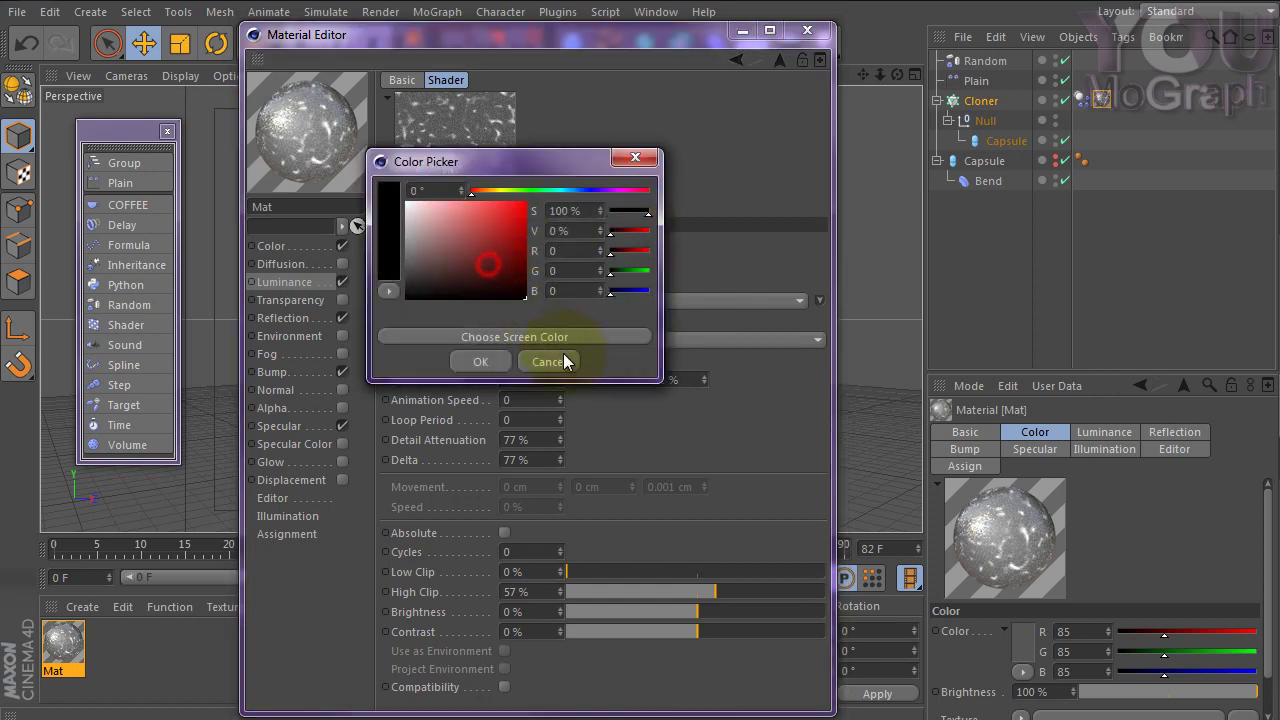
left_click(481, 361)
left_click(513, 258)
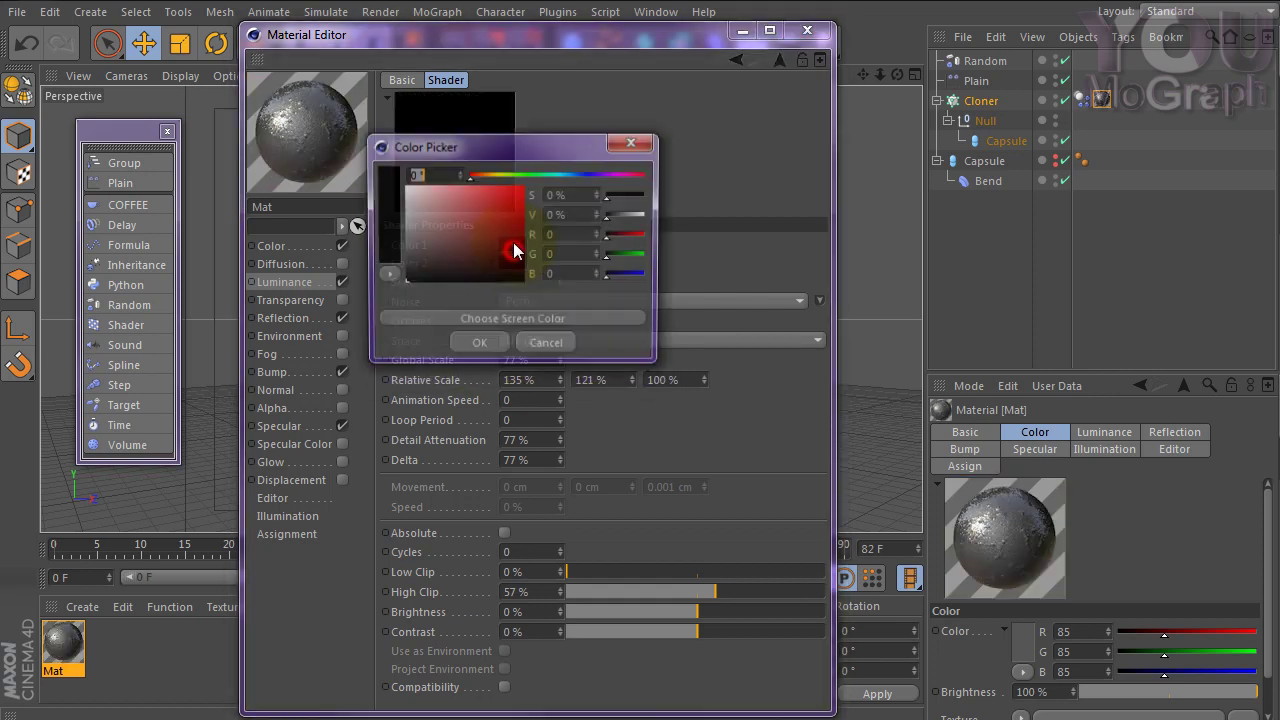
left_click(501, 221)
left_click(455, 222)
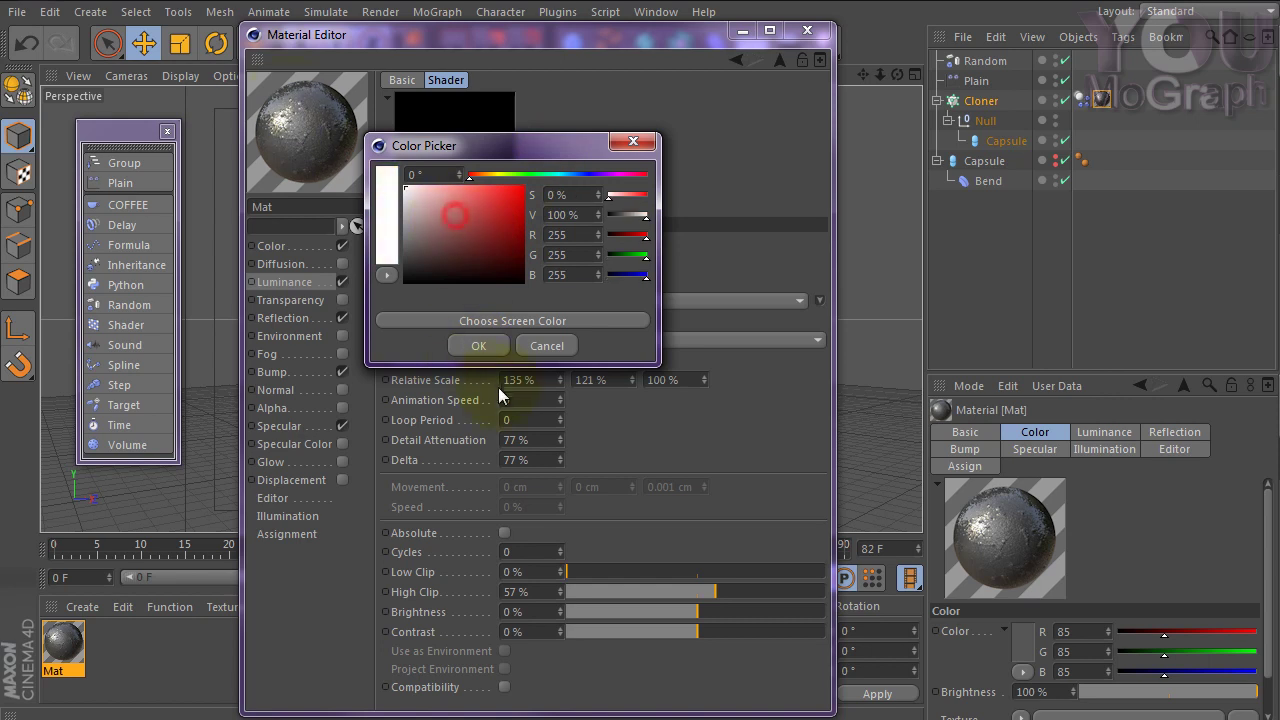
left_click(483, 348)
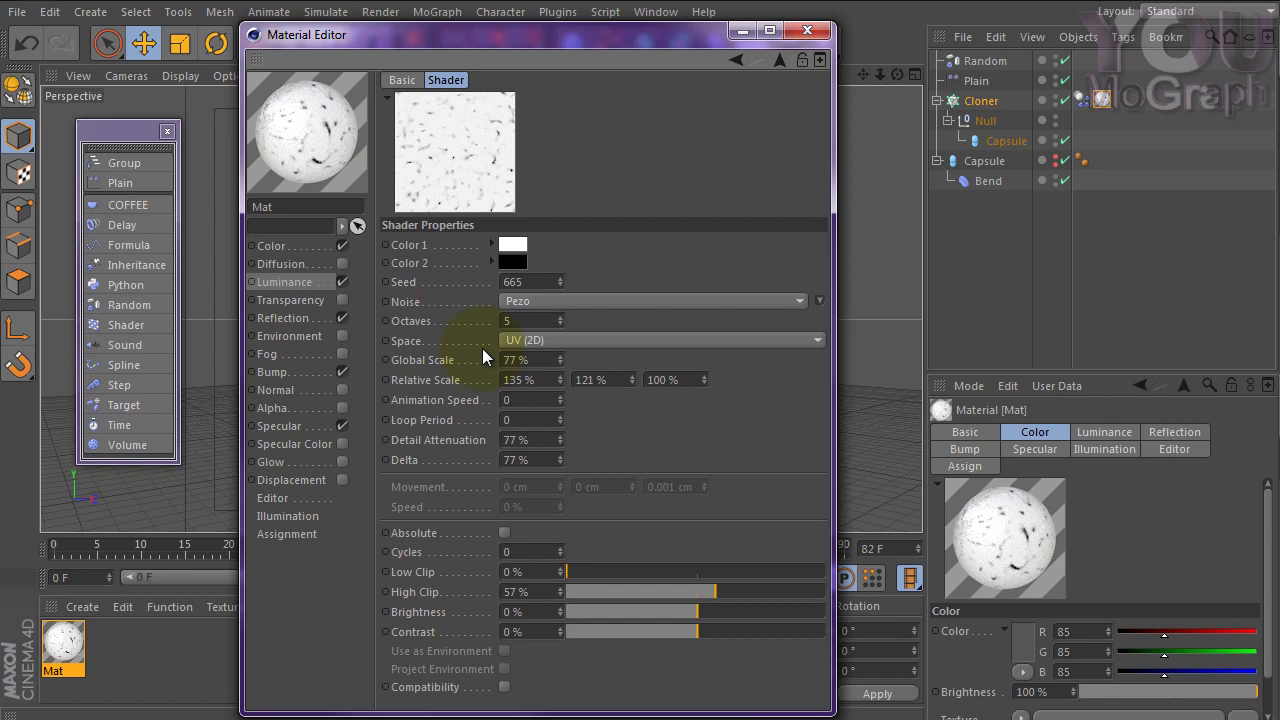
left_click(778, 59)
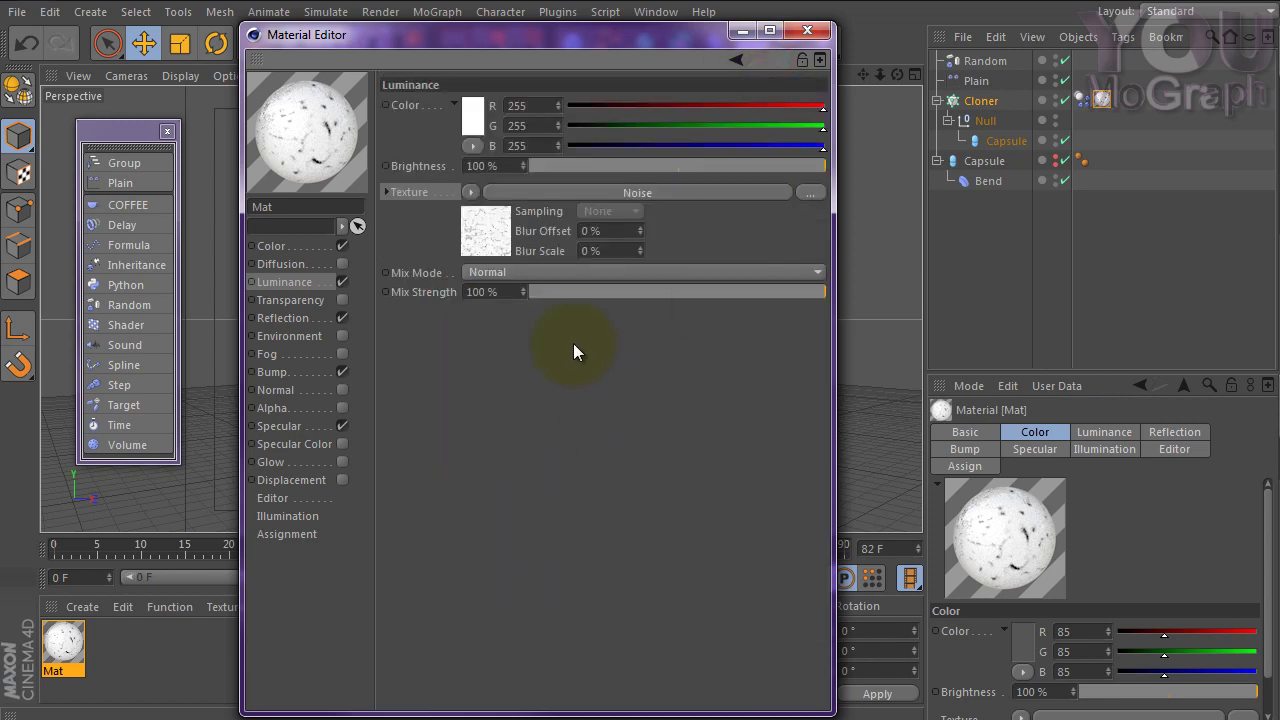
left_click(495, 231)
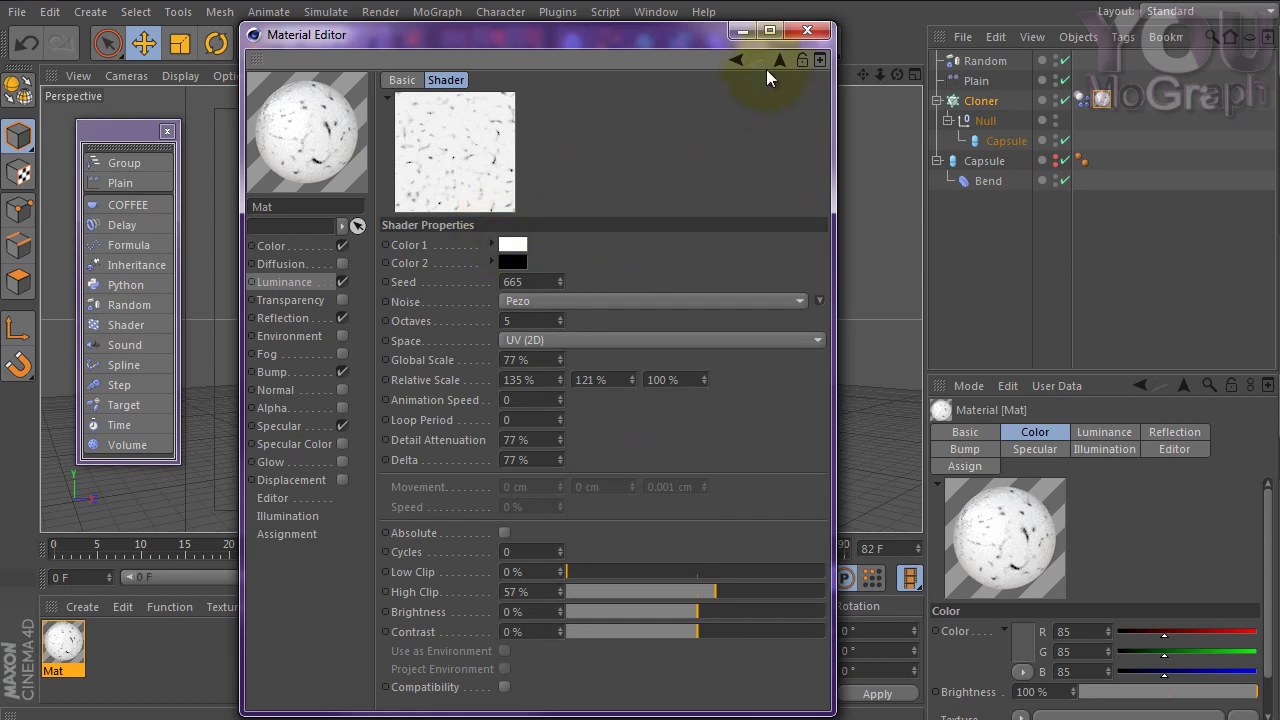
Wrap the luminance Noise in a Layer shader and bring up its Effect list.
left_click(781, 61)
left_click(470, 190)
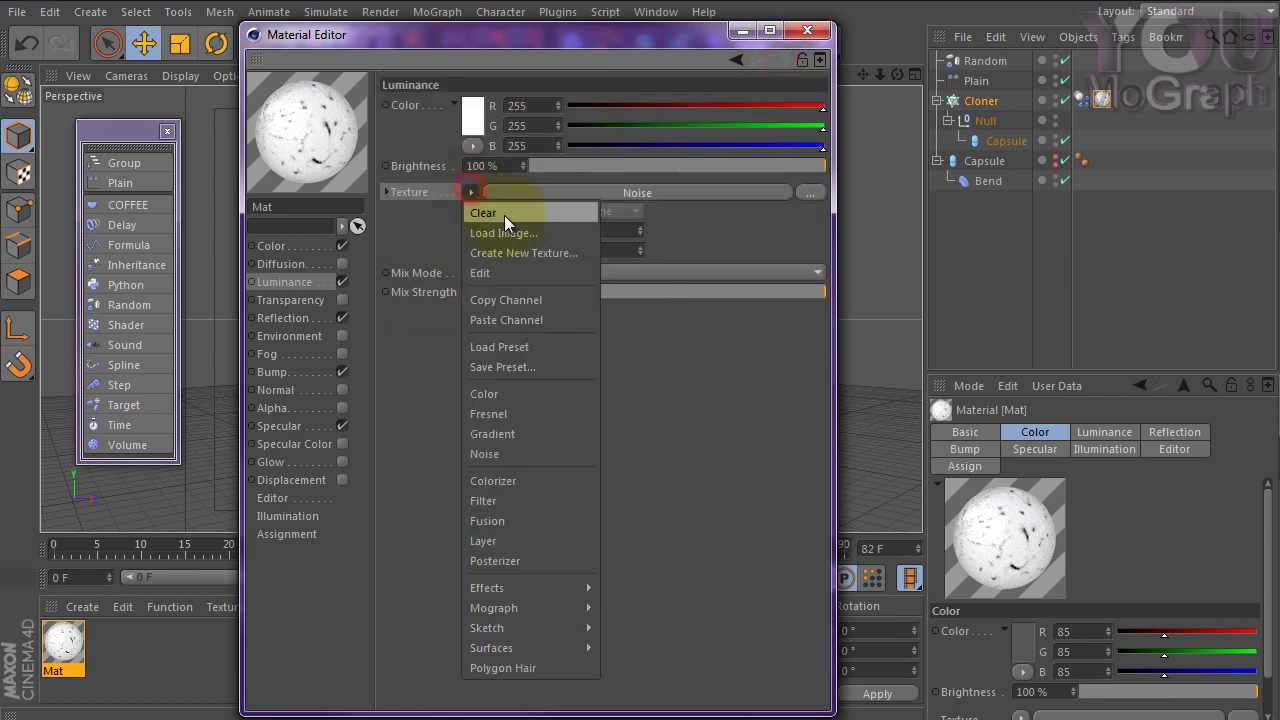
left_click(537, 541)
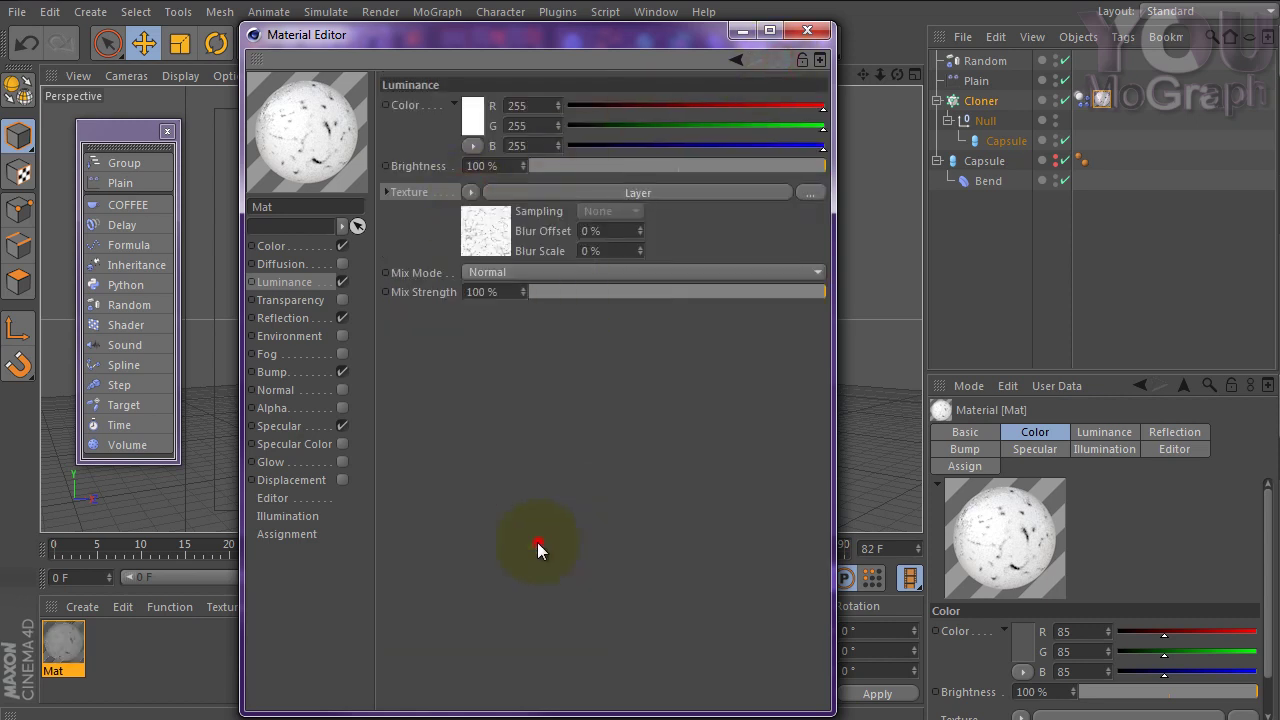
left_click(476, 230)
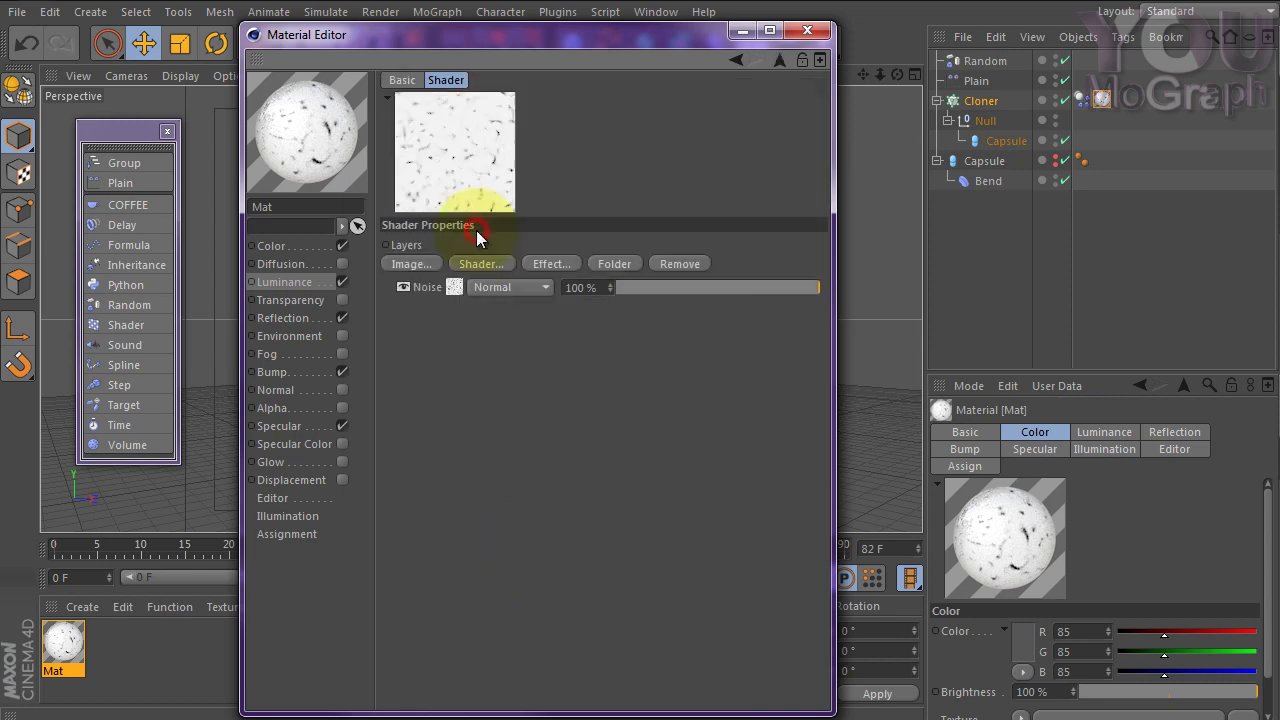
right_click(474, 381)
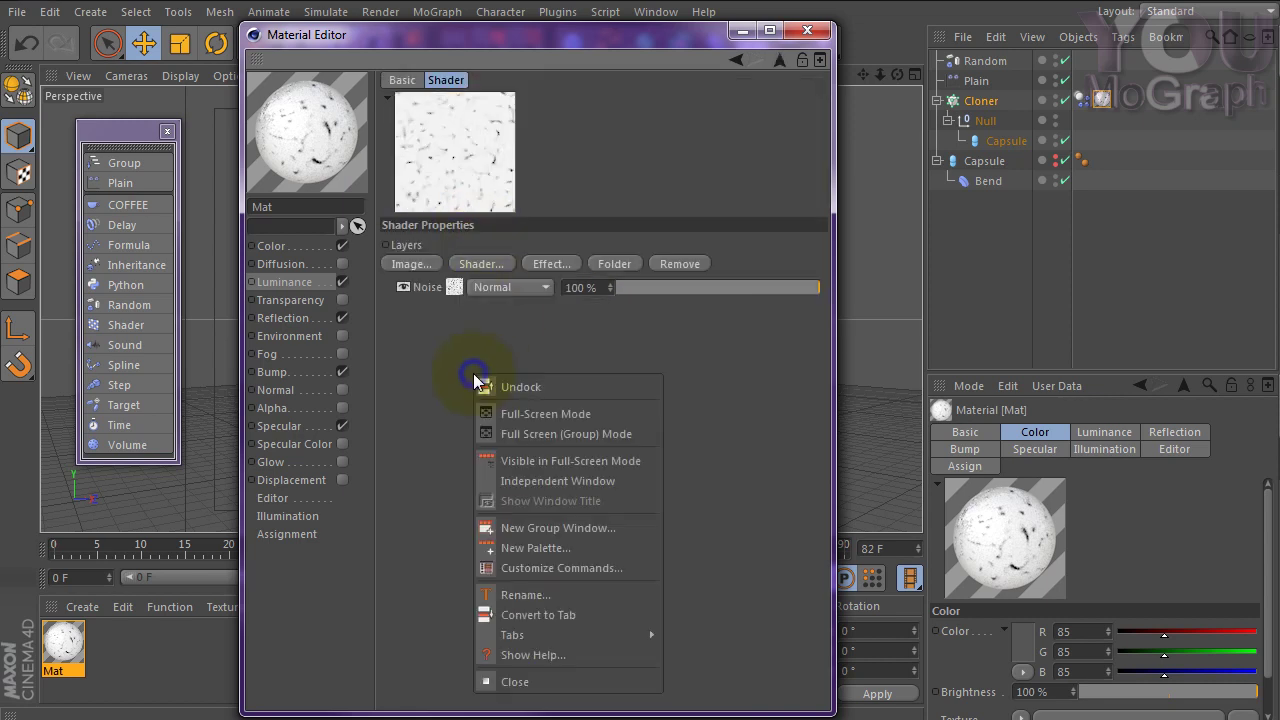
left_click(485, 325)
left_click(550, 264)
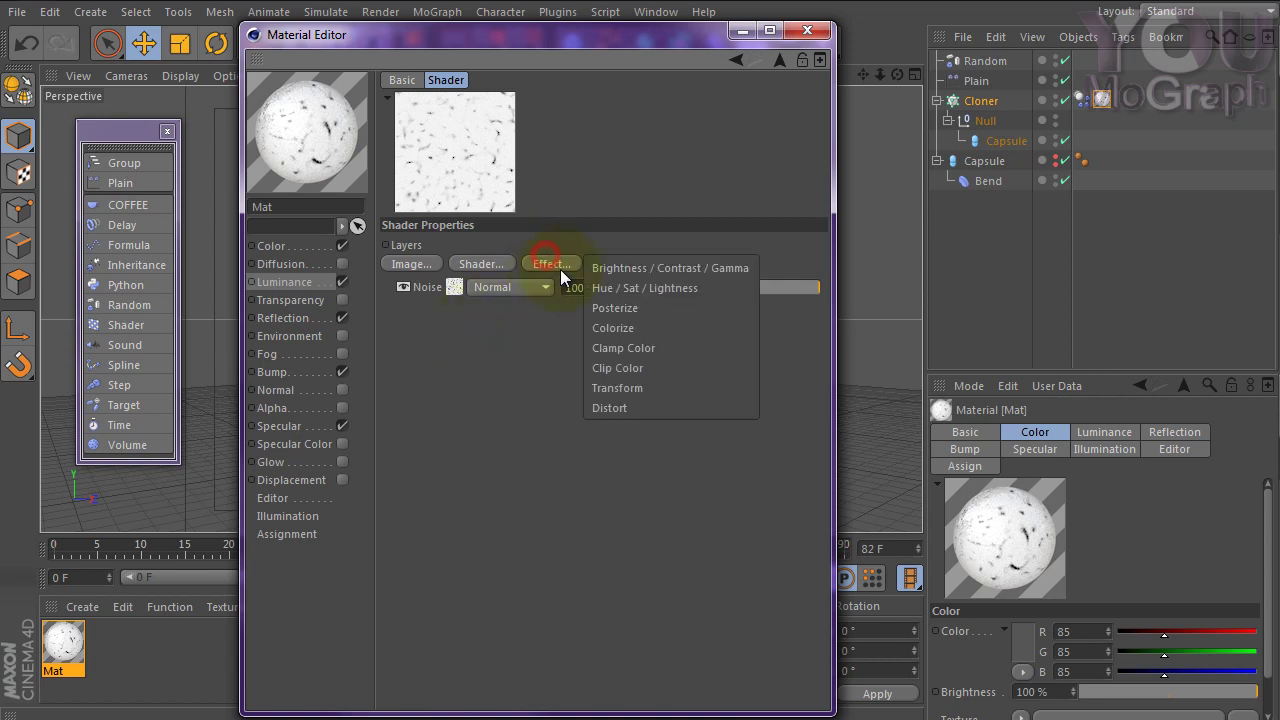
Add a Colorize layer and make its first gradient knot soft pink.
left_click(668, 325)
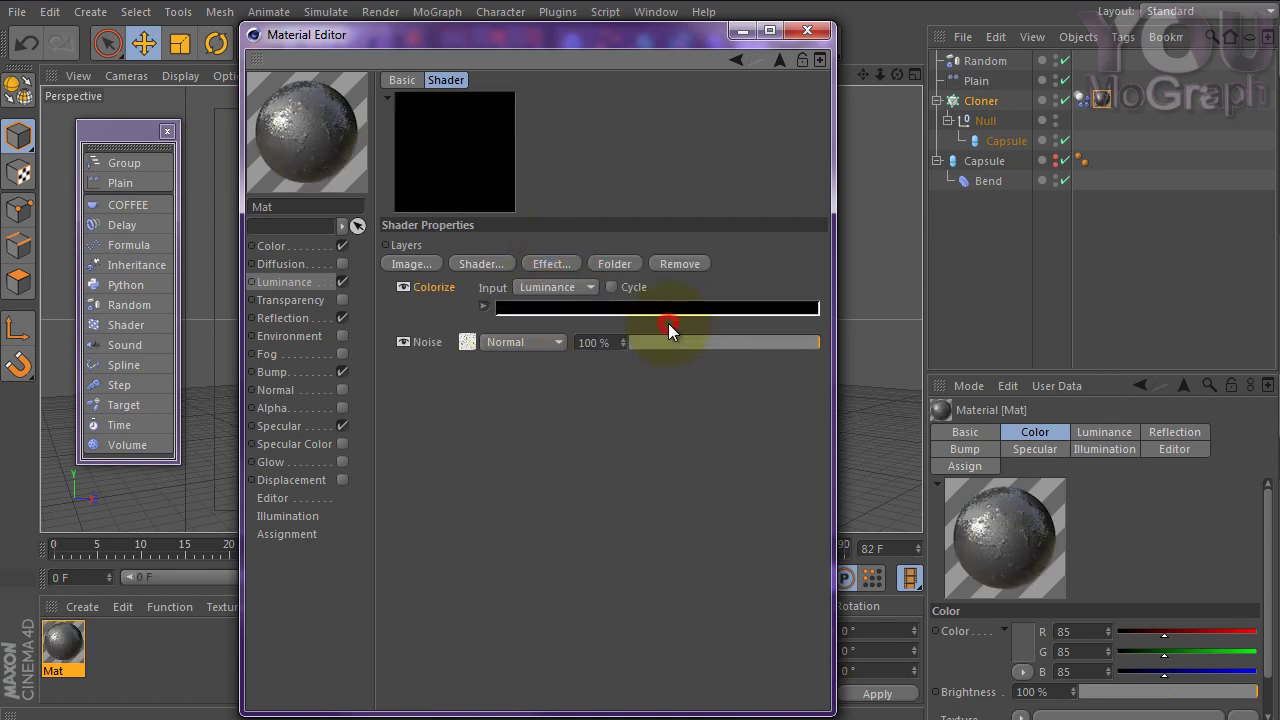
left_click(536, 321)
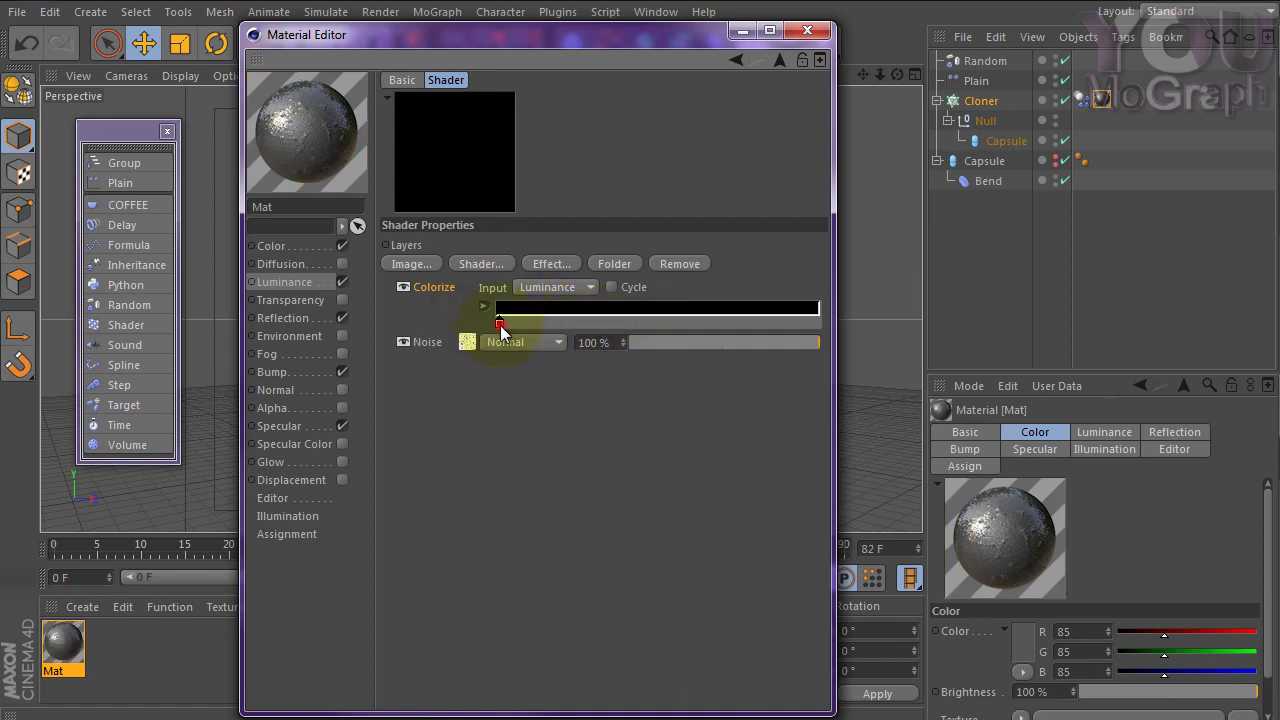
double_click(498, 320)
left_click(510, 262)
mouse_move(627, 249)
left_mouse_down()
mouse_move(613, 250)
mouse_move(627, 250)
left_mouse_up()
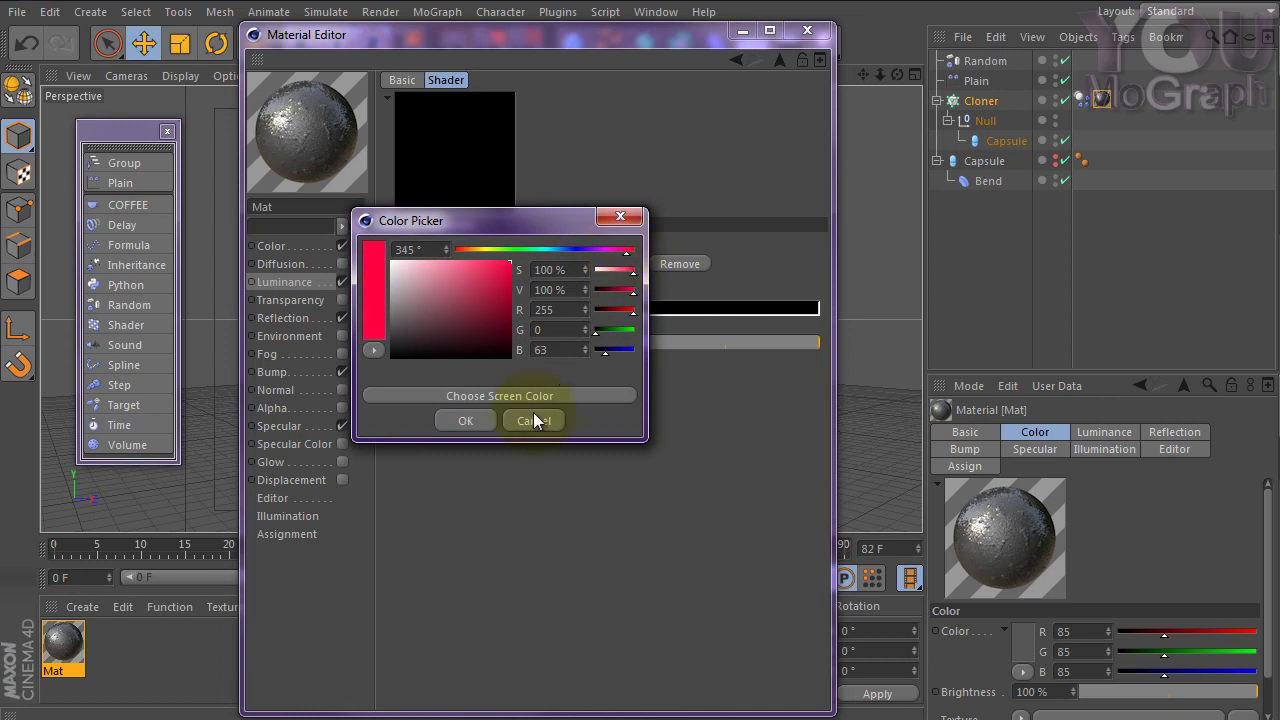
left_click_drag(487, 266, 474, 268)
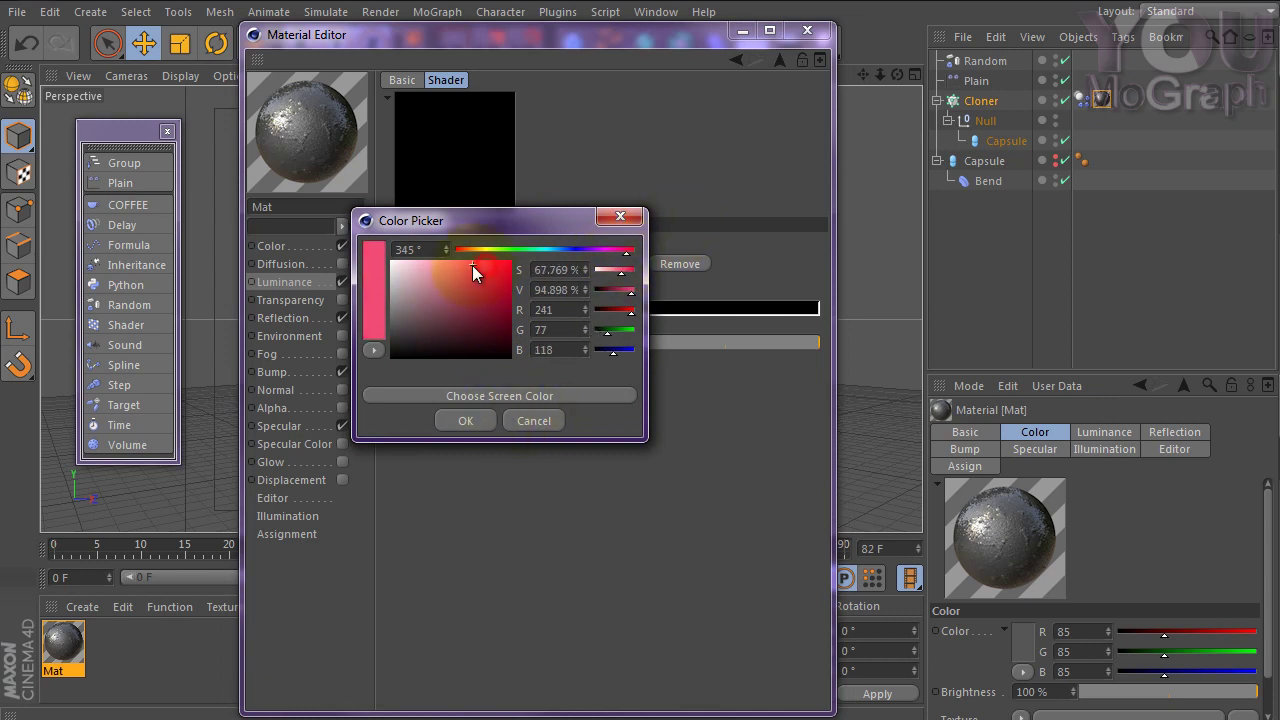
left_click(471, 420)
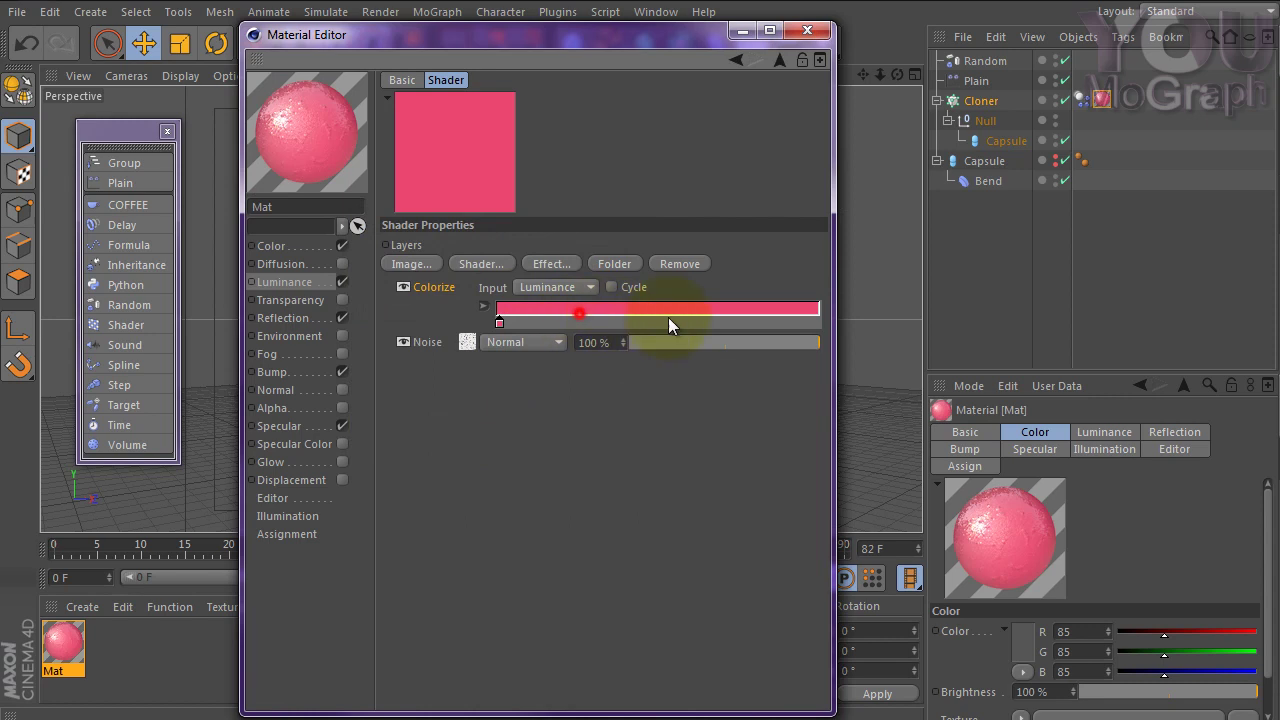
Add pink, pale yellow and cyan gradient knots, then move the Noise layer above Colorize.
left_click_drag(735, 321, 830, 333)
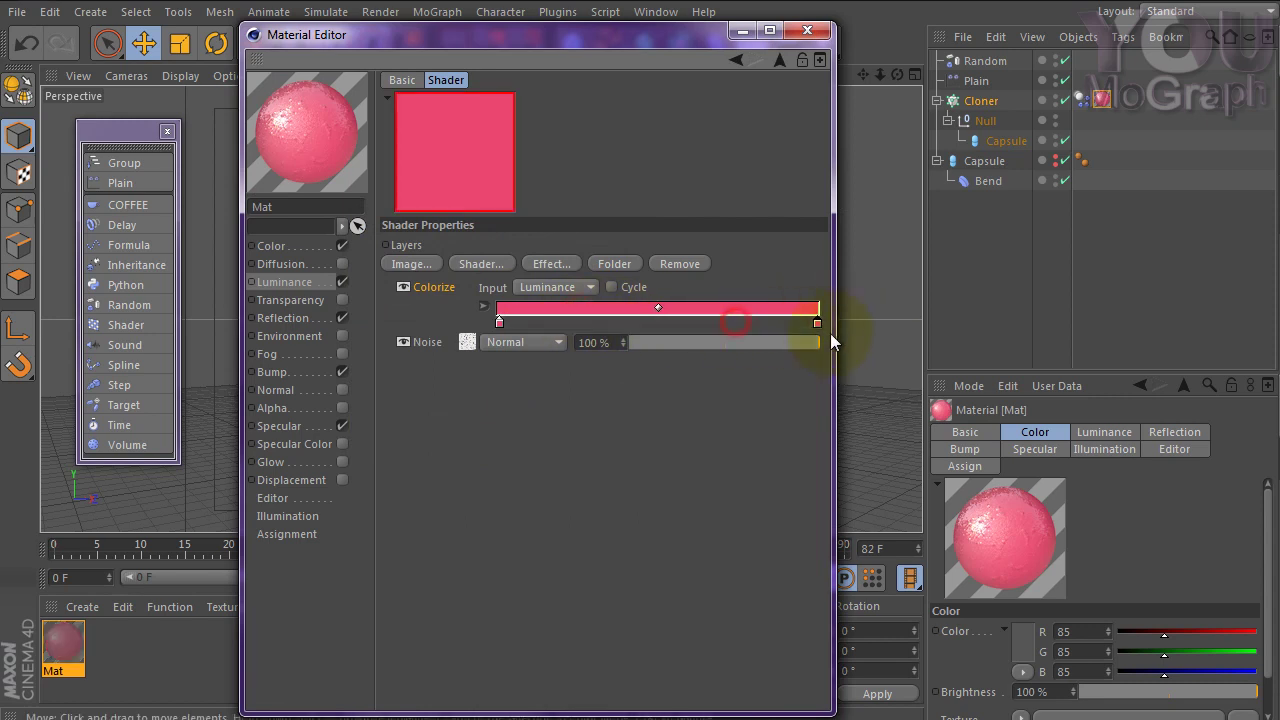
left_click(589, 322)
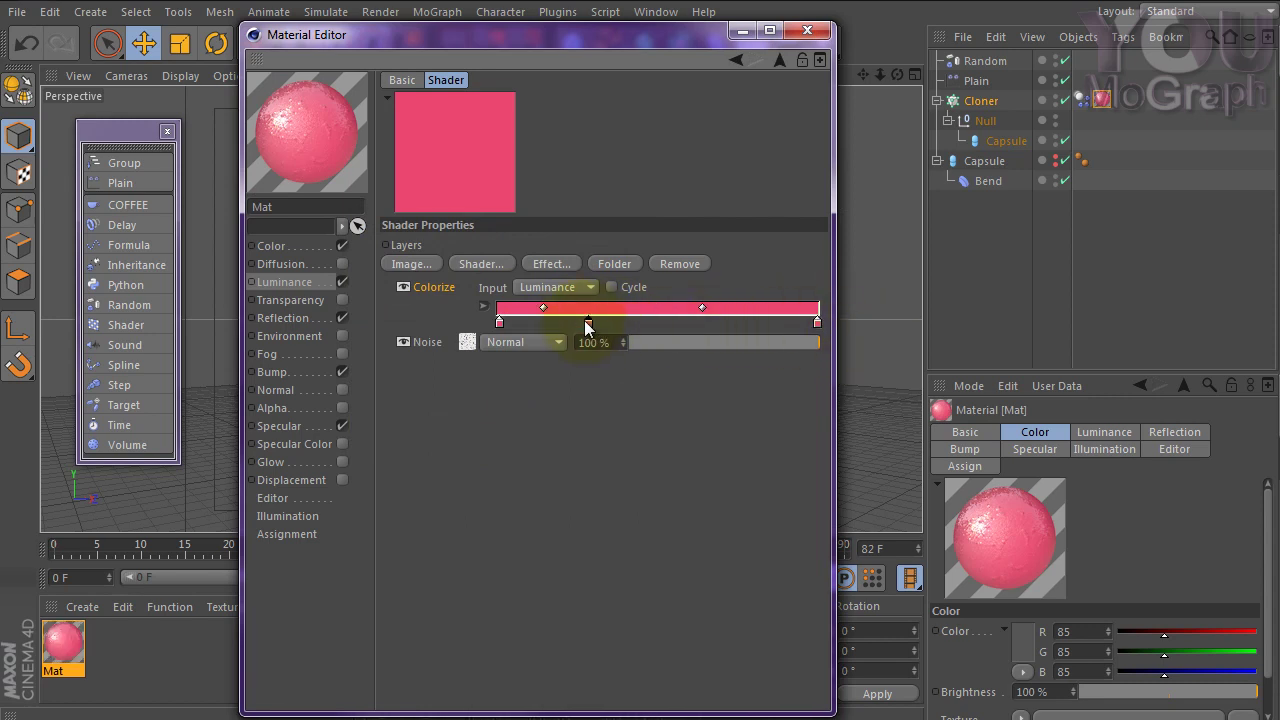
double_click(588, 322)
left_click(572, 249)
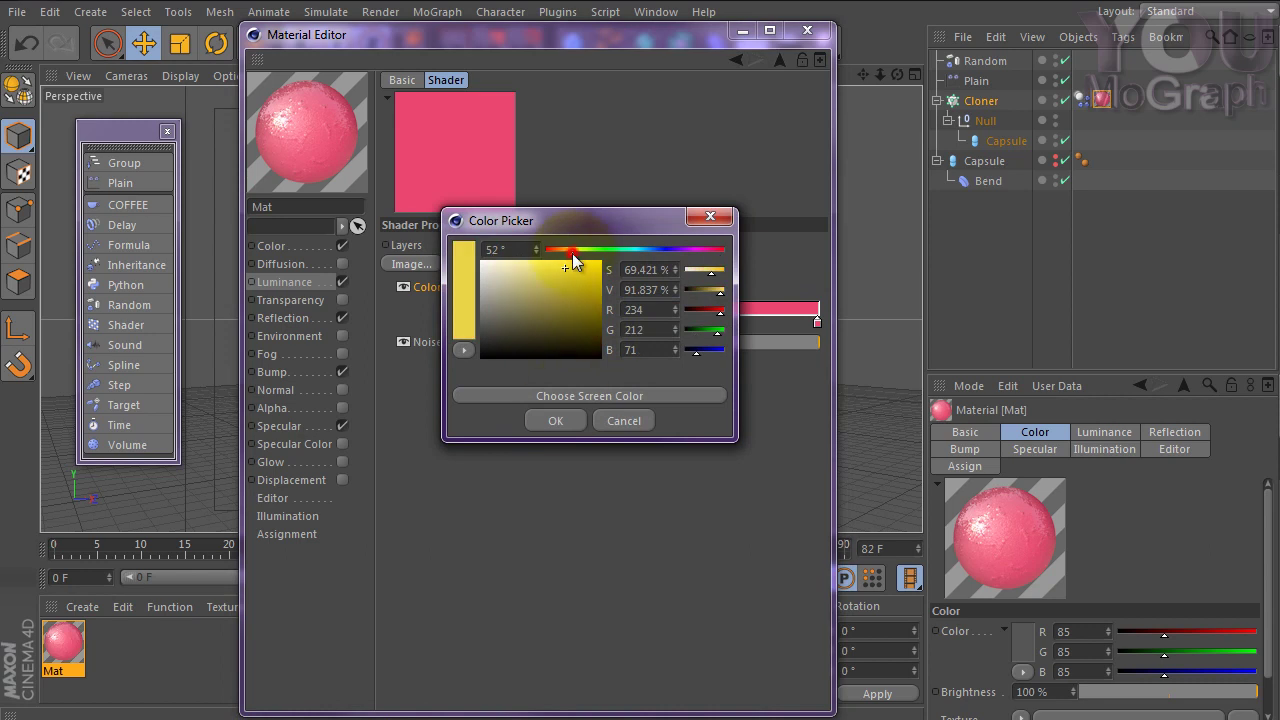
left_click(539, 275)
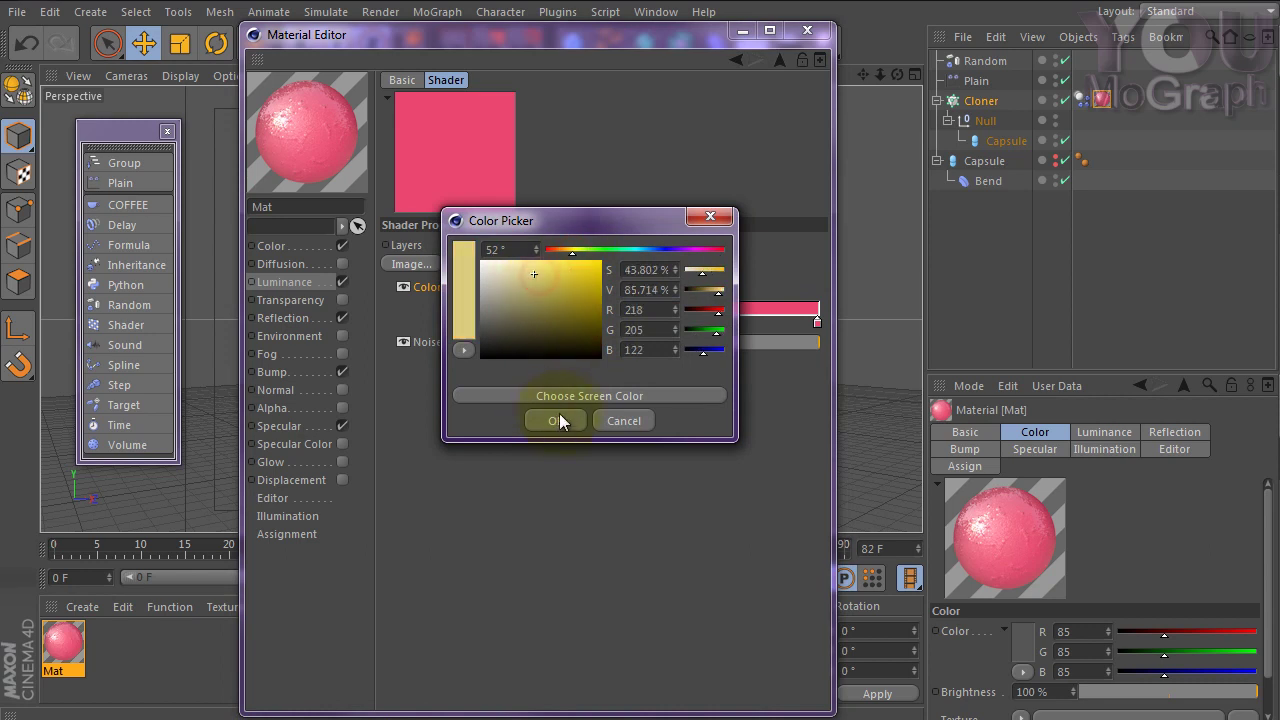
left_click(557, 420)
double_click(721, 322)
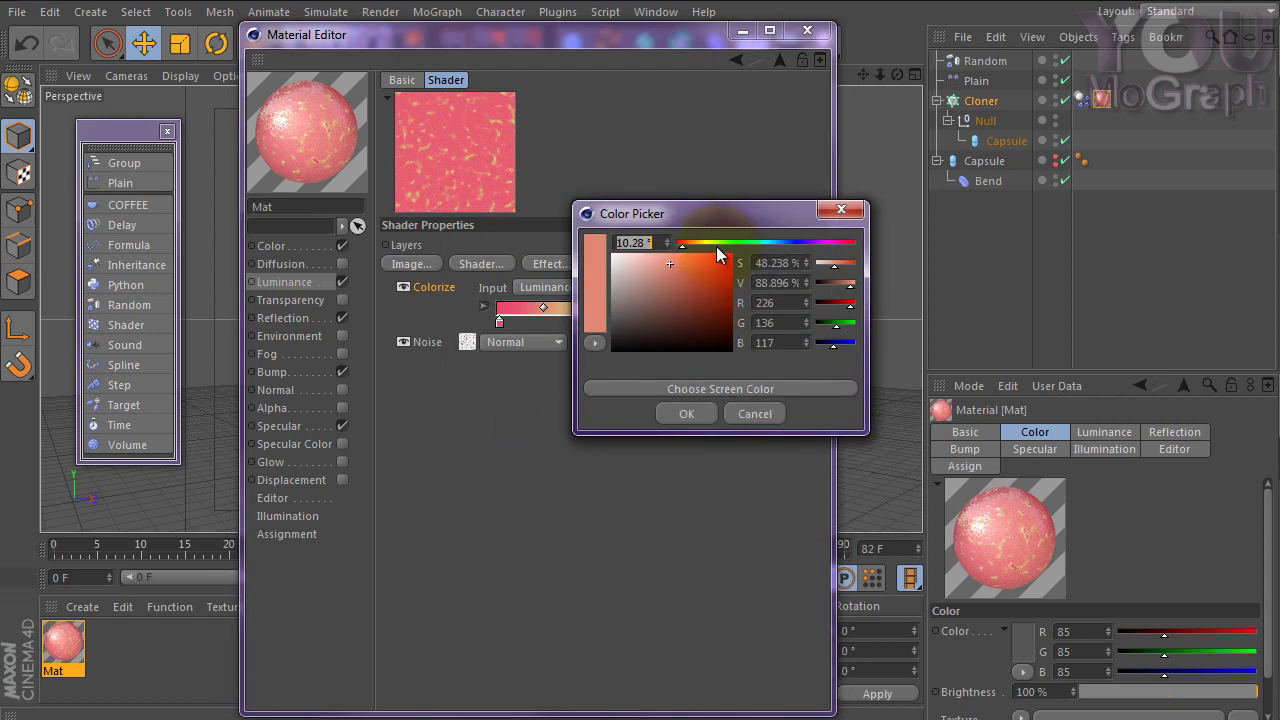
left_click(764, 243)
left_click(655, 265)
left_click(687, 414)
left_click(692, 415)
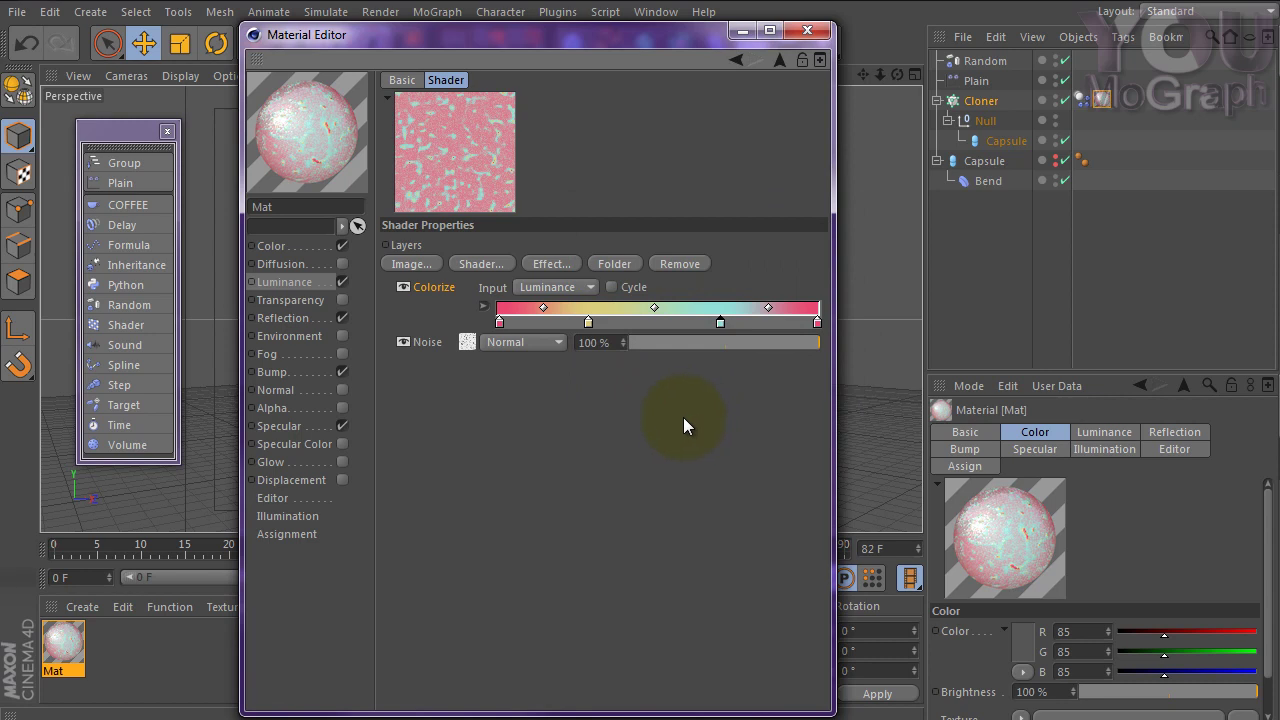
left_click_drag(428, 288, 440, 360)
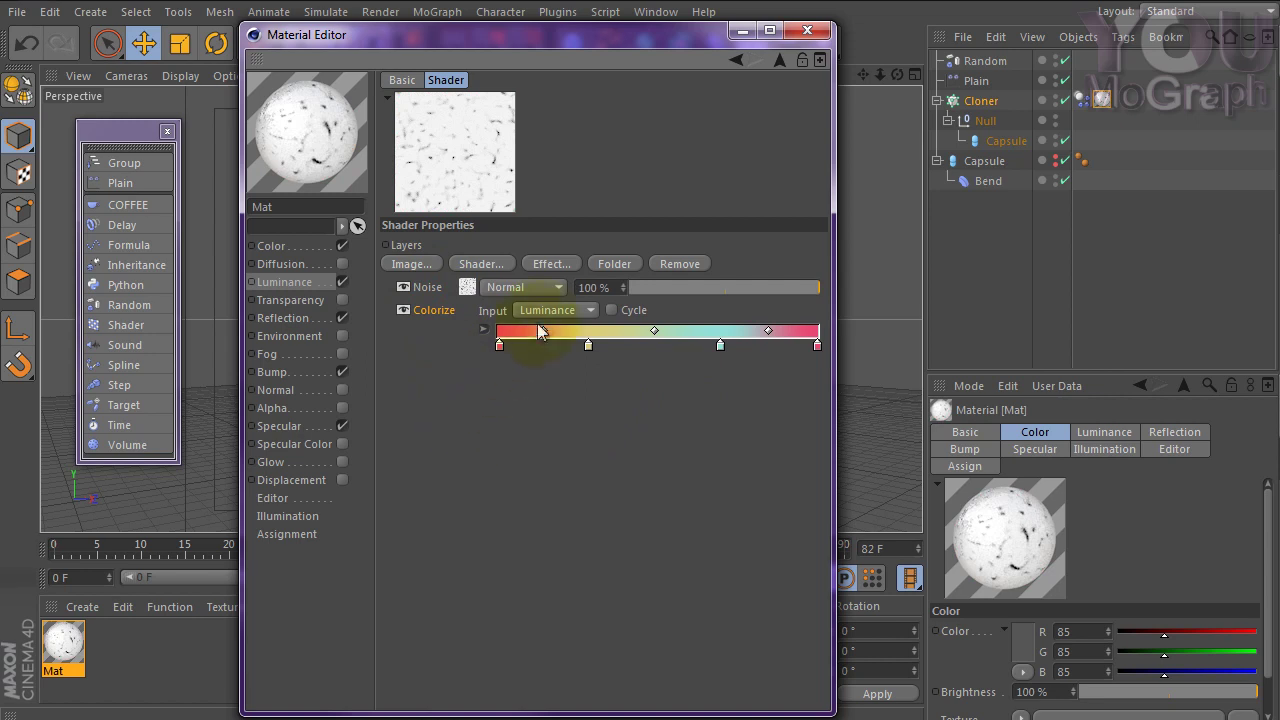
Blend the Noise layer with Multiply and swap its colours to black and white.
left_click(542, 287)
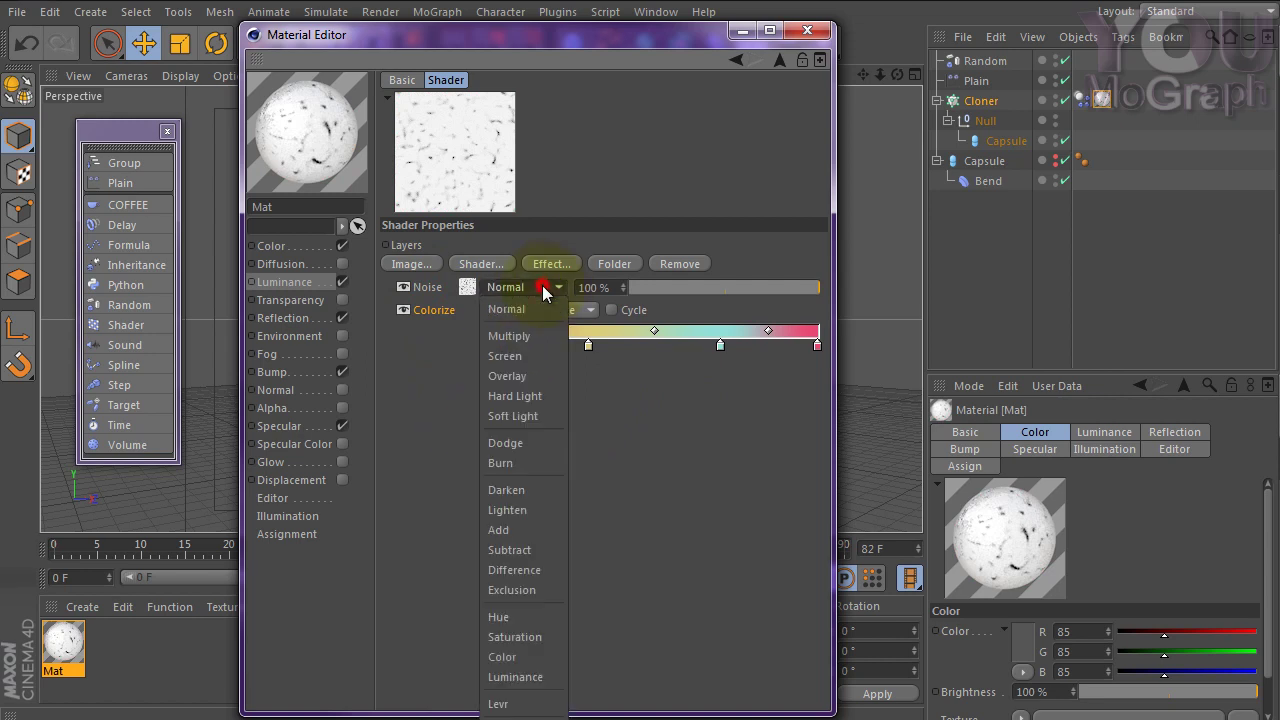
left_click(540, 338)
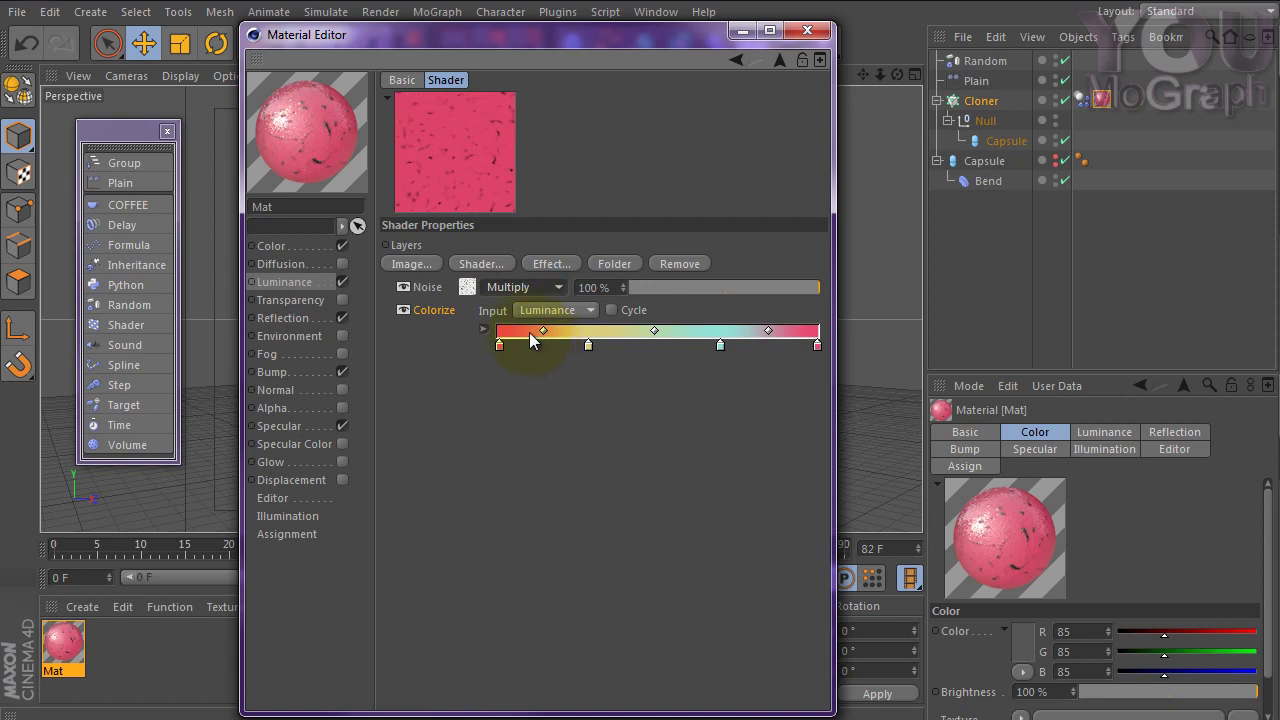
left_click(468, 288)
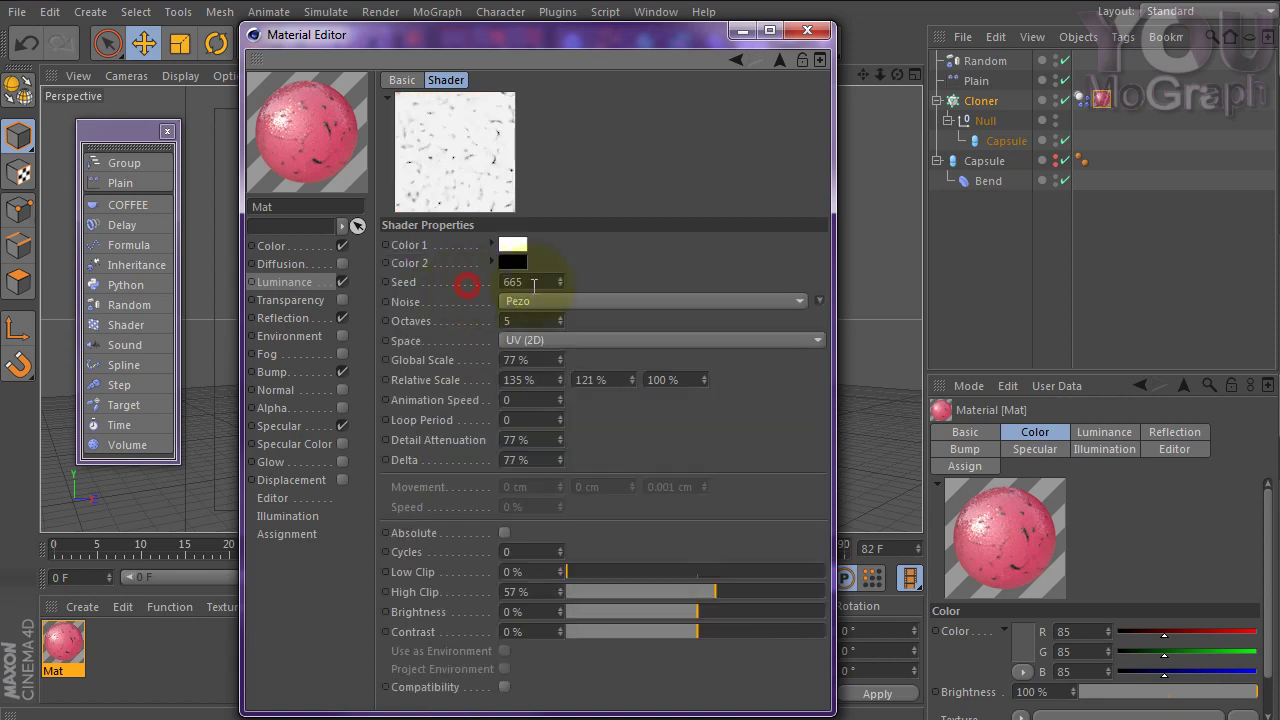
left_click(510, 244)
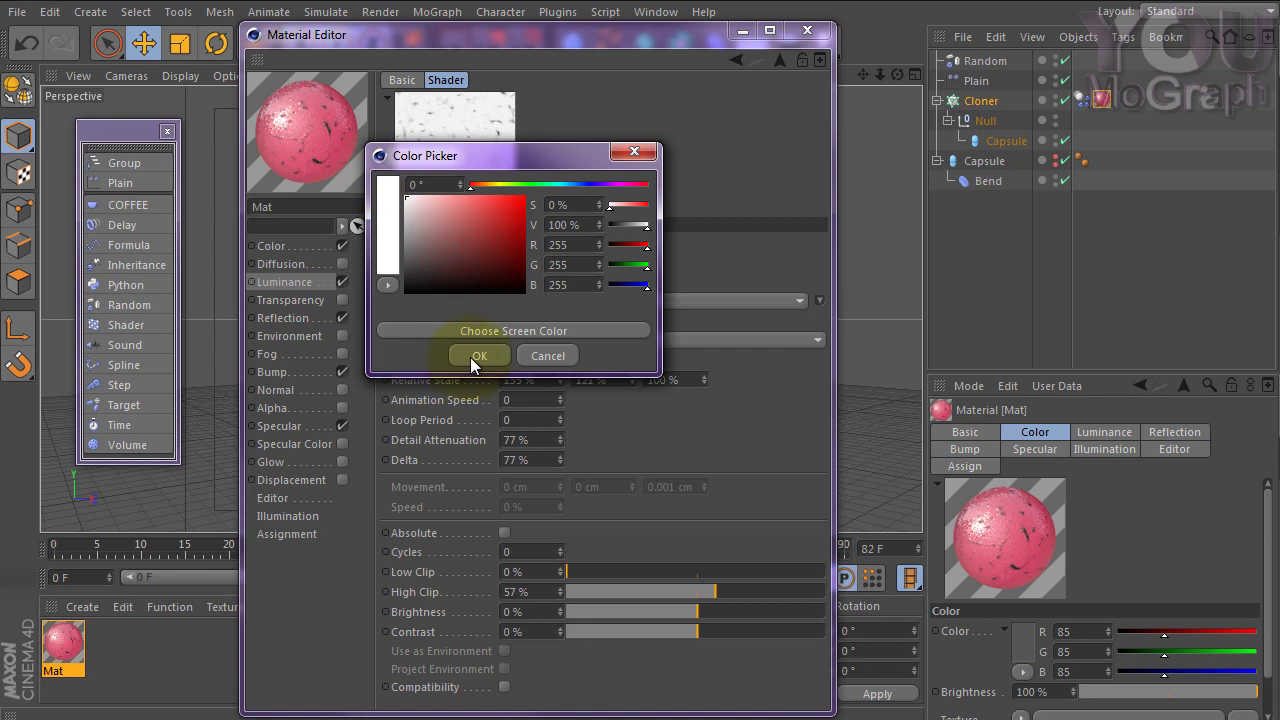
left_click(470, 357)
left_click(510, 262)
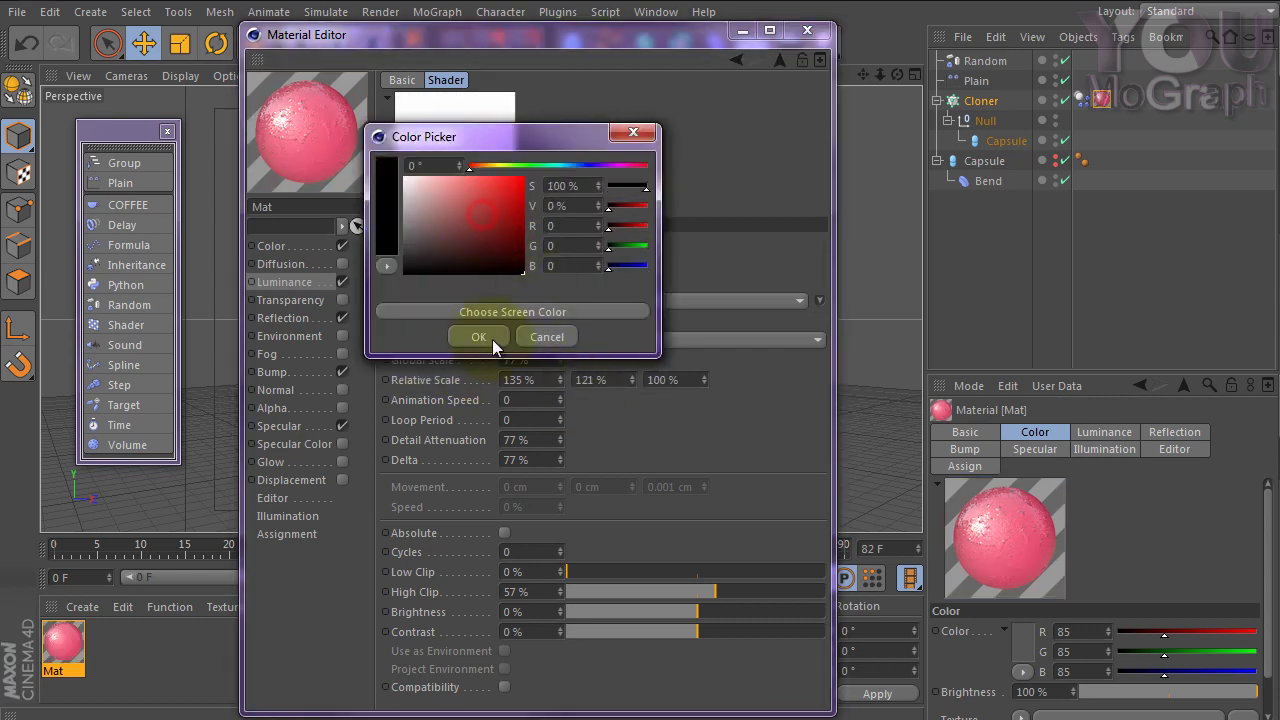
left_click(490, 337)
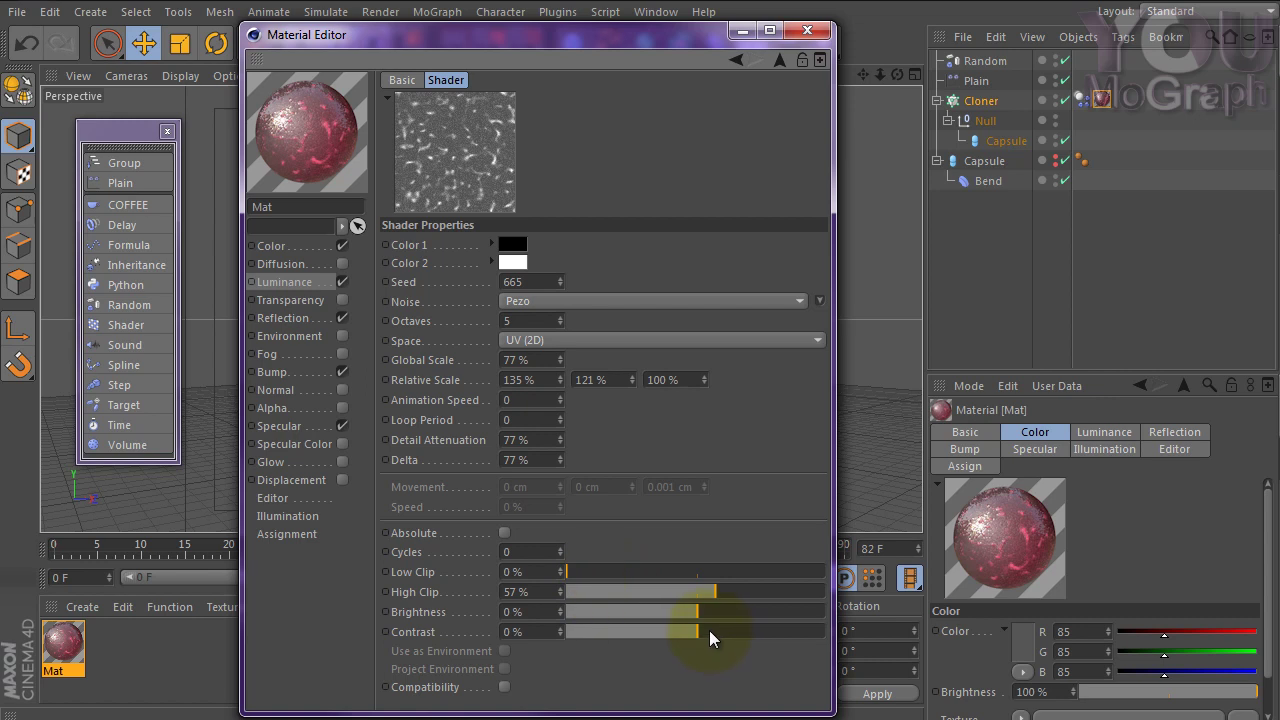
Tune the luminance noise to 58% contrast, -13% brightness and 88% high clip.
left_click_drag(705, 630, 786, 629)
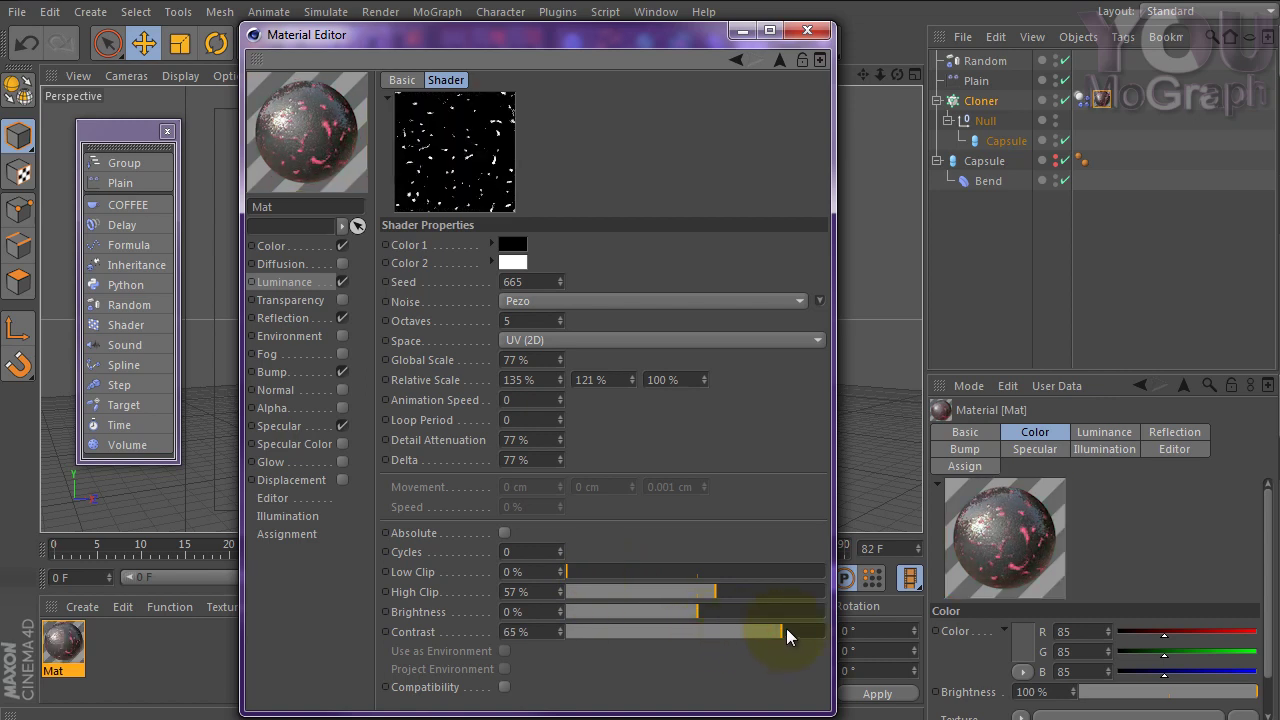
left_click_drag(792, 631, 824, 632)
left_click_drag(692, 612, 677, 607)
left_click_drag(797, 637, 781, 635)
left_click(774, 634)
left_click(694, 594)
left_click(728, 587)
left_click_drag(757, 589, 793, 590)
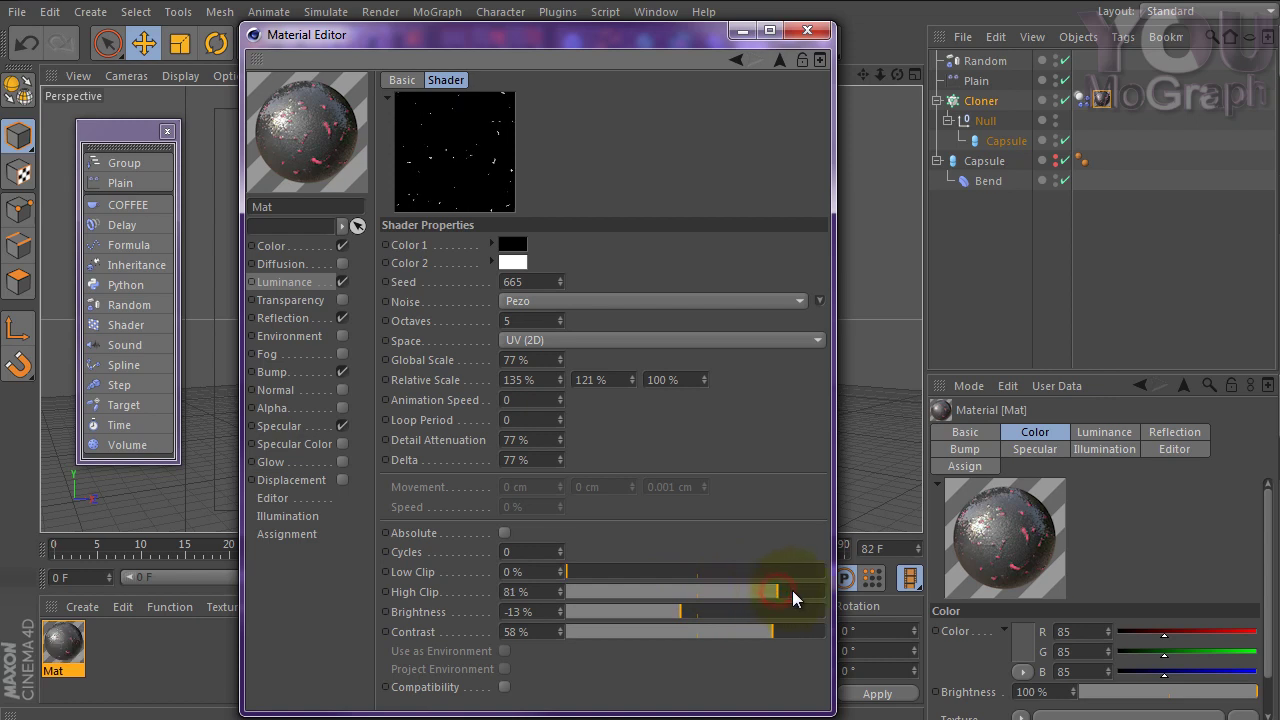
left_click(797, 591)
Make the bump noise Color 1 white and Color 2 black, then close the Material Editor.
left_click(270, 371)
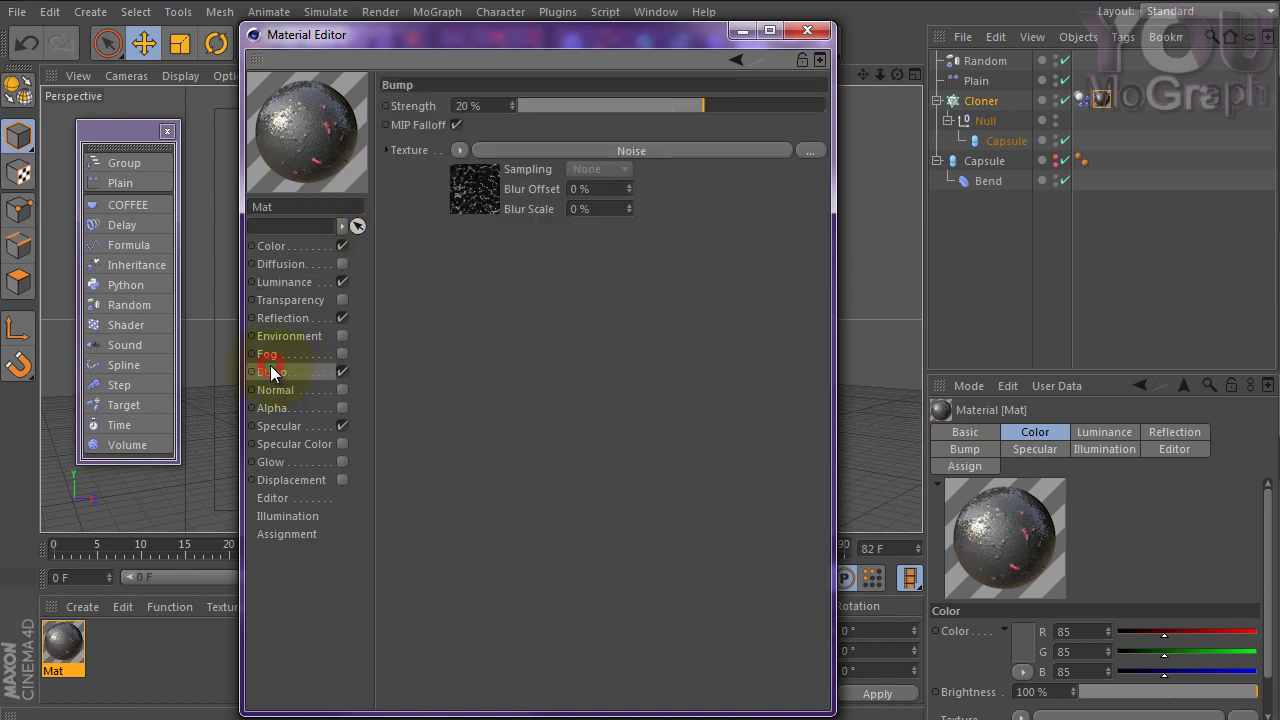
left_click(495, 202)
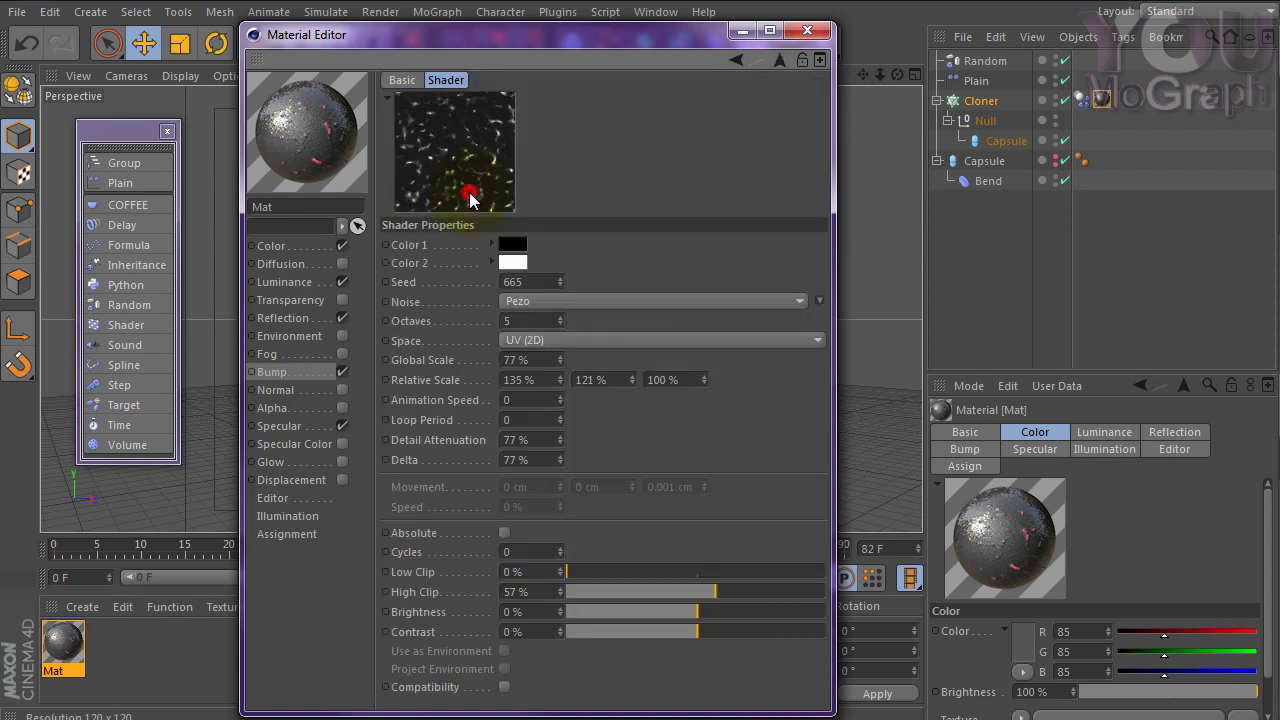
left_click(512, 262)
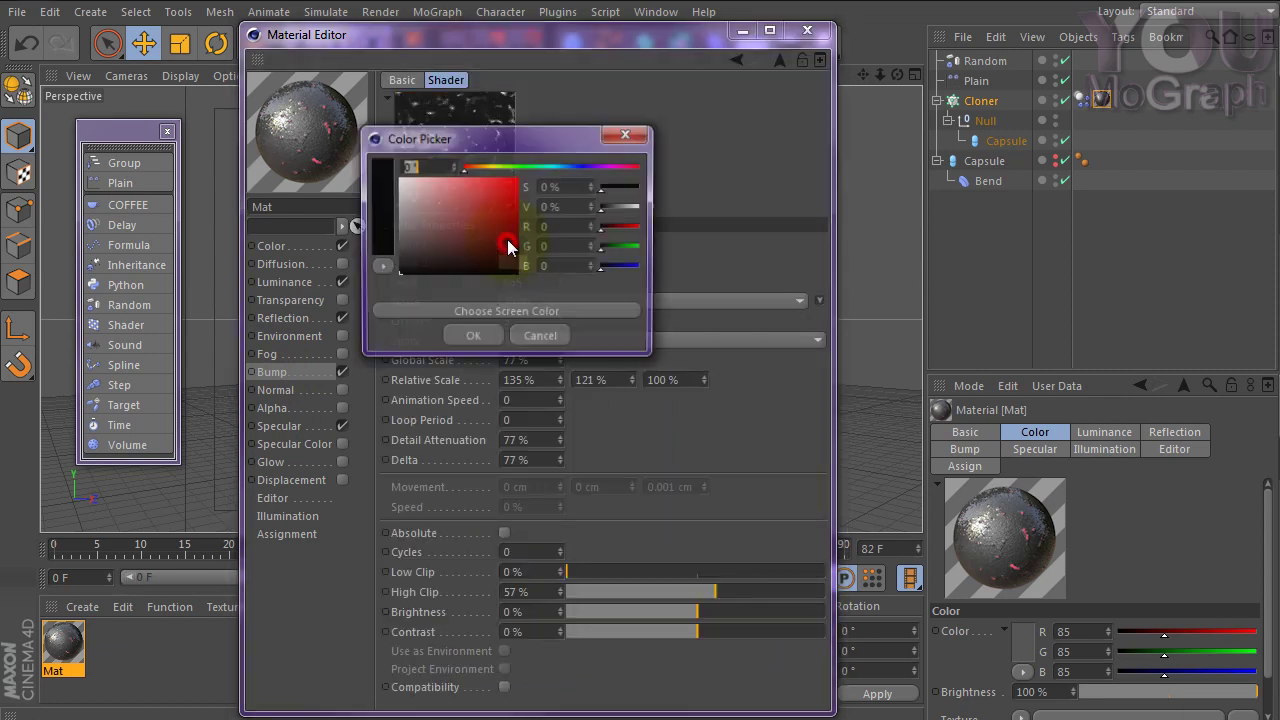
left_click(470, 340)
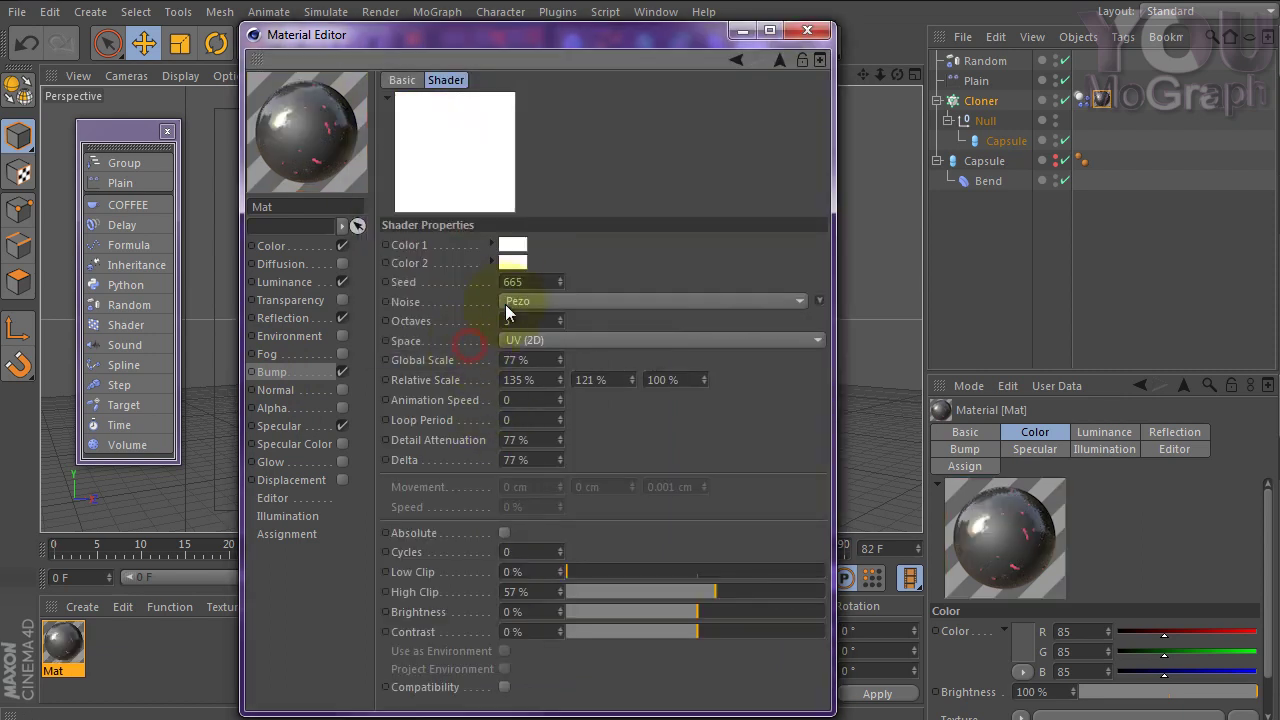
left_click(510, 262)
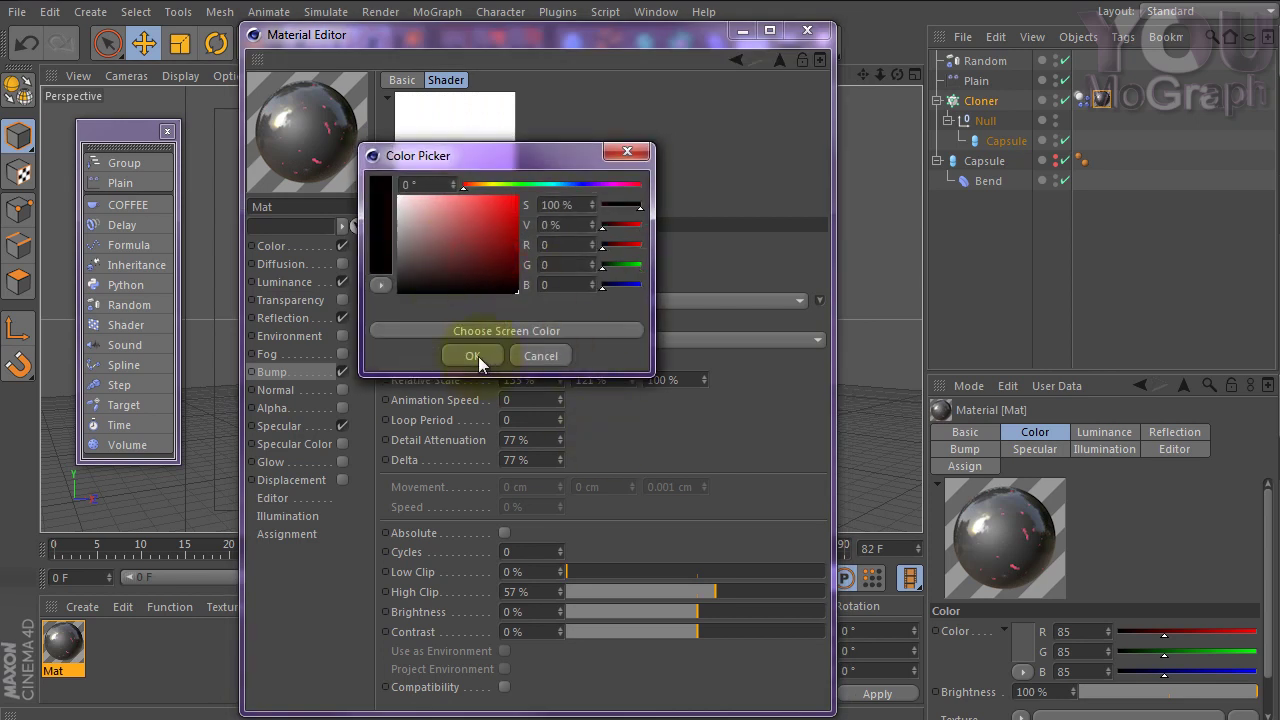
left_click(478, 357)
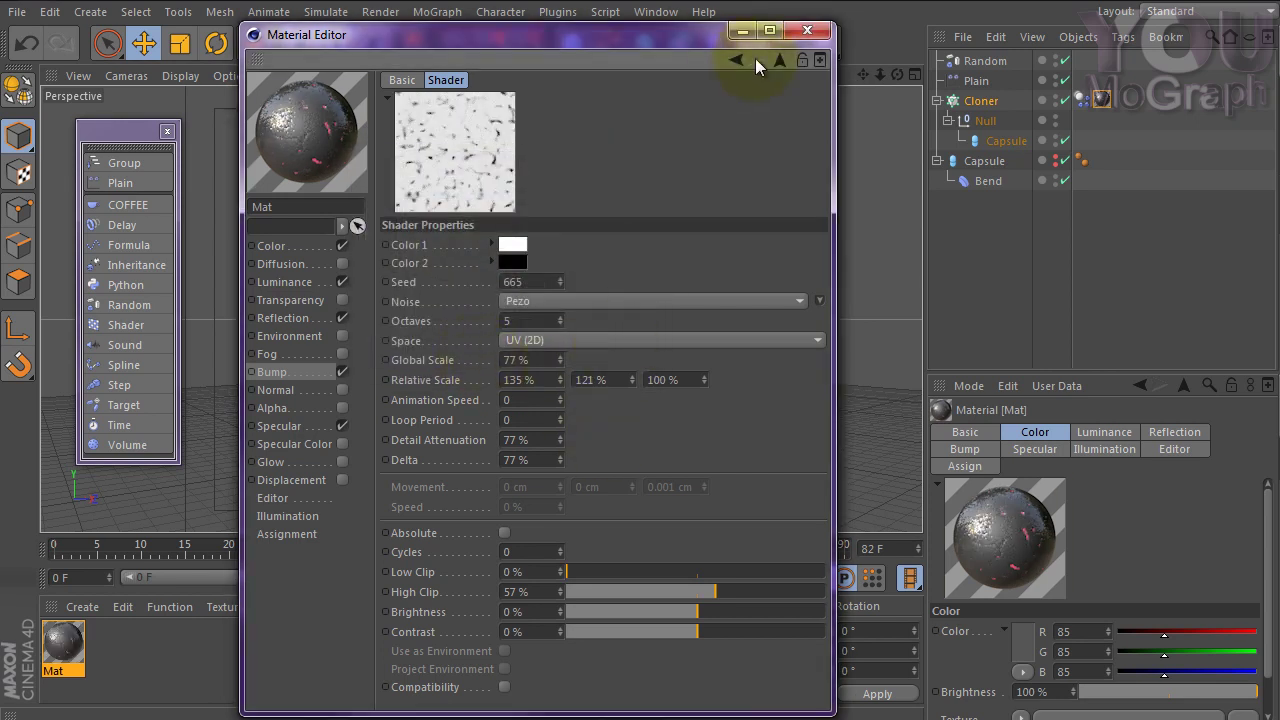
left_click(807, 29)
Zoom into the crystal cluster, render a close-up viewport preview, then clear it.
left_click_drag(538, 375, 586, 371, "alt")
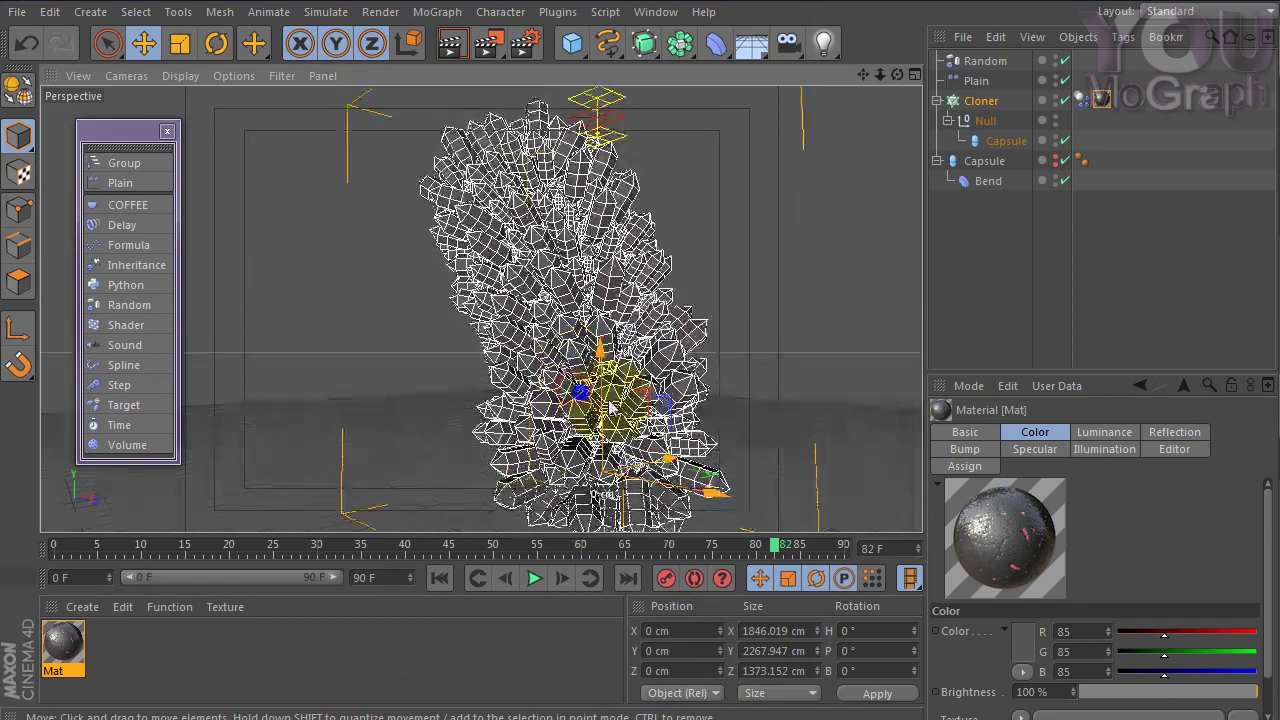
scroll(556, 298, "up", 5)
left_click(452, 45)
left_click(452, 45)
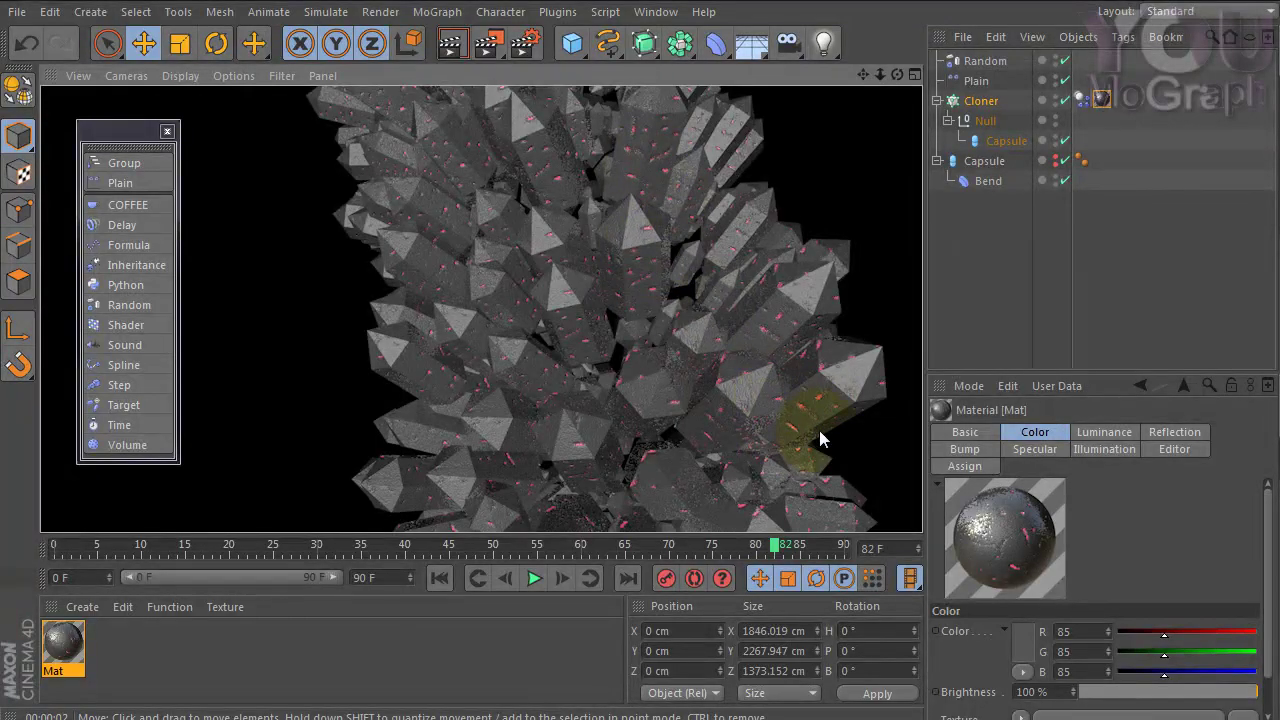
left_click(67, 650)
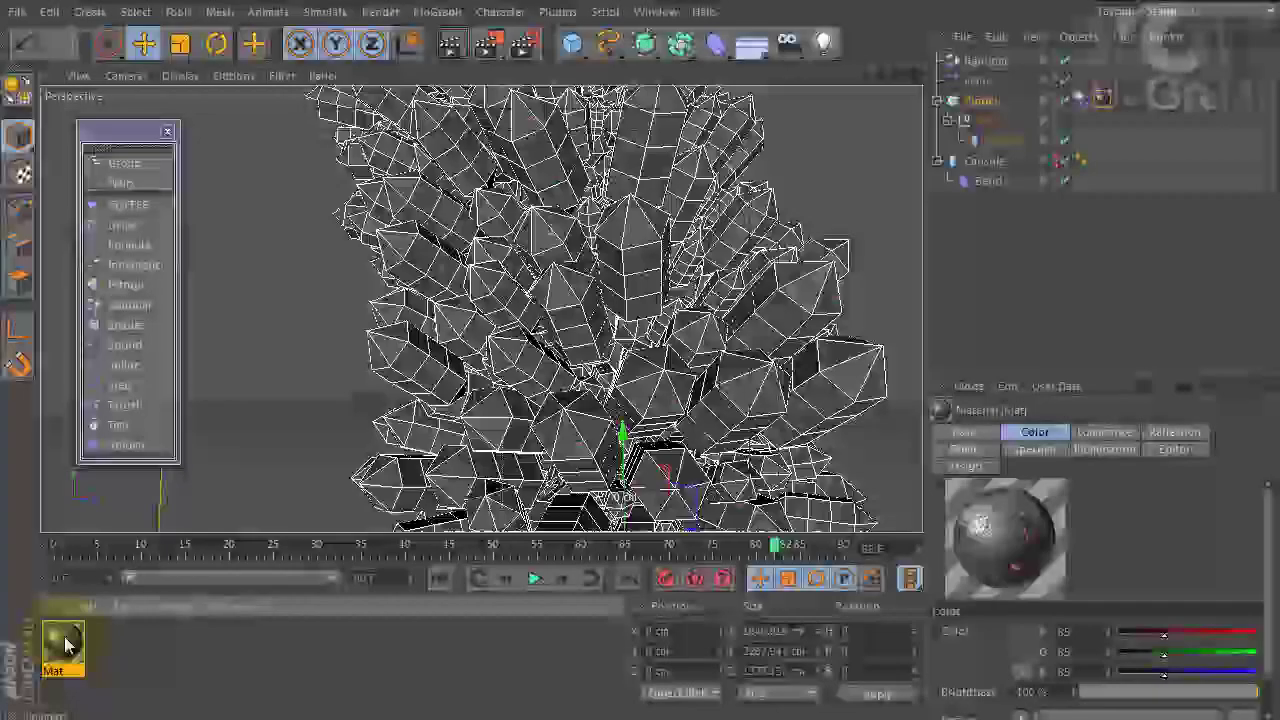
Raise the luminance noise contrast to 75%, nudge its brightness, and re-render the crystal cluster.
double_click(67, 645)
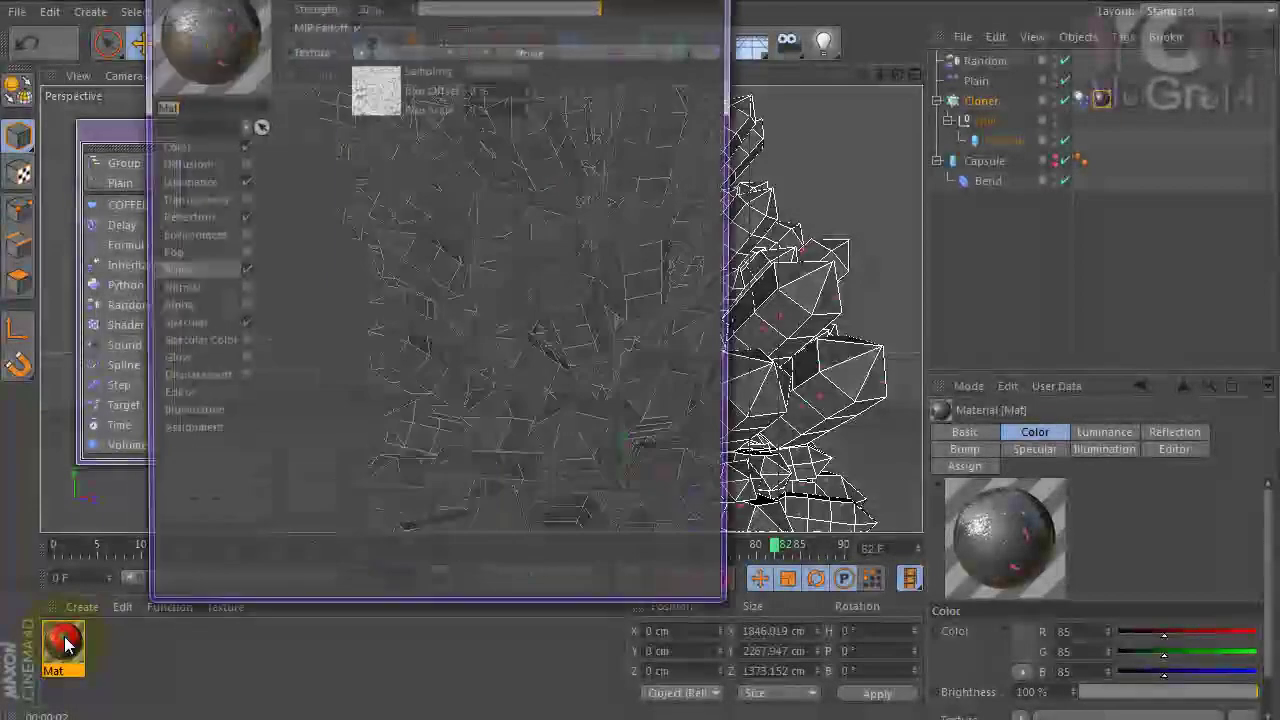
left_click(185, 181)
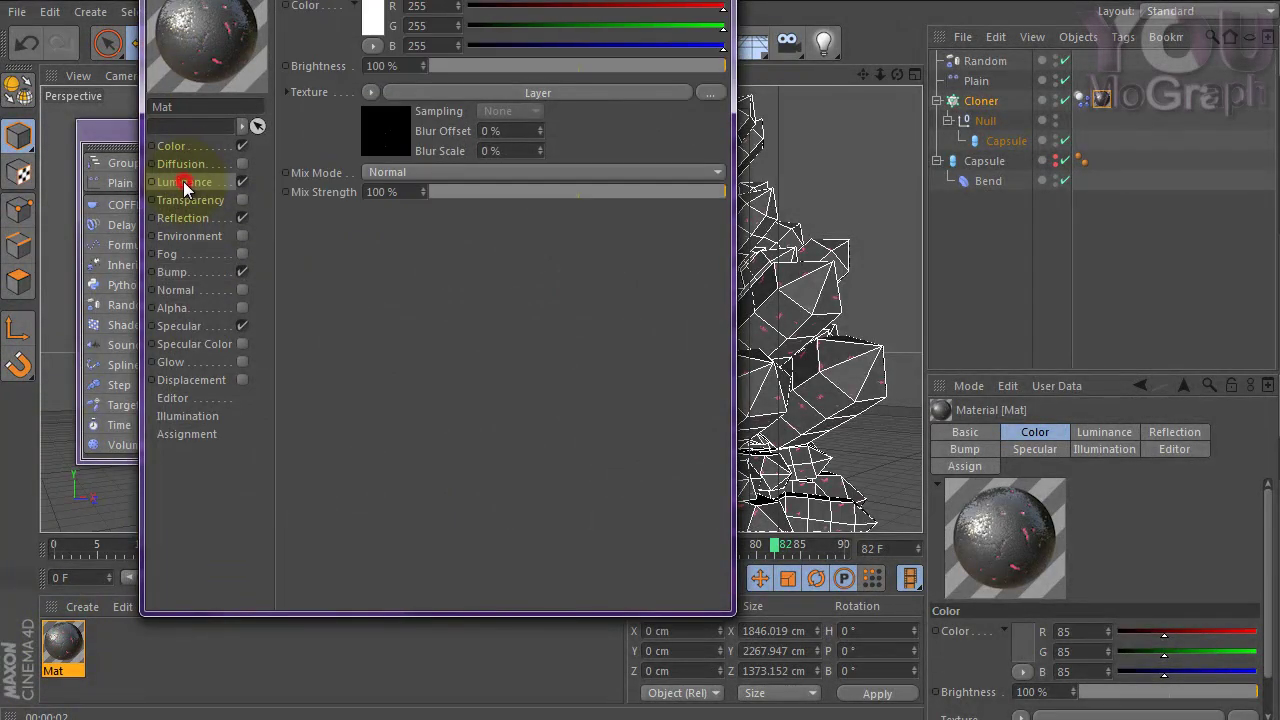
left_click(364, 136)
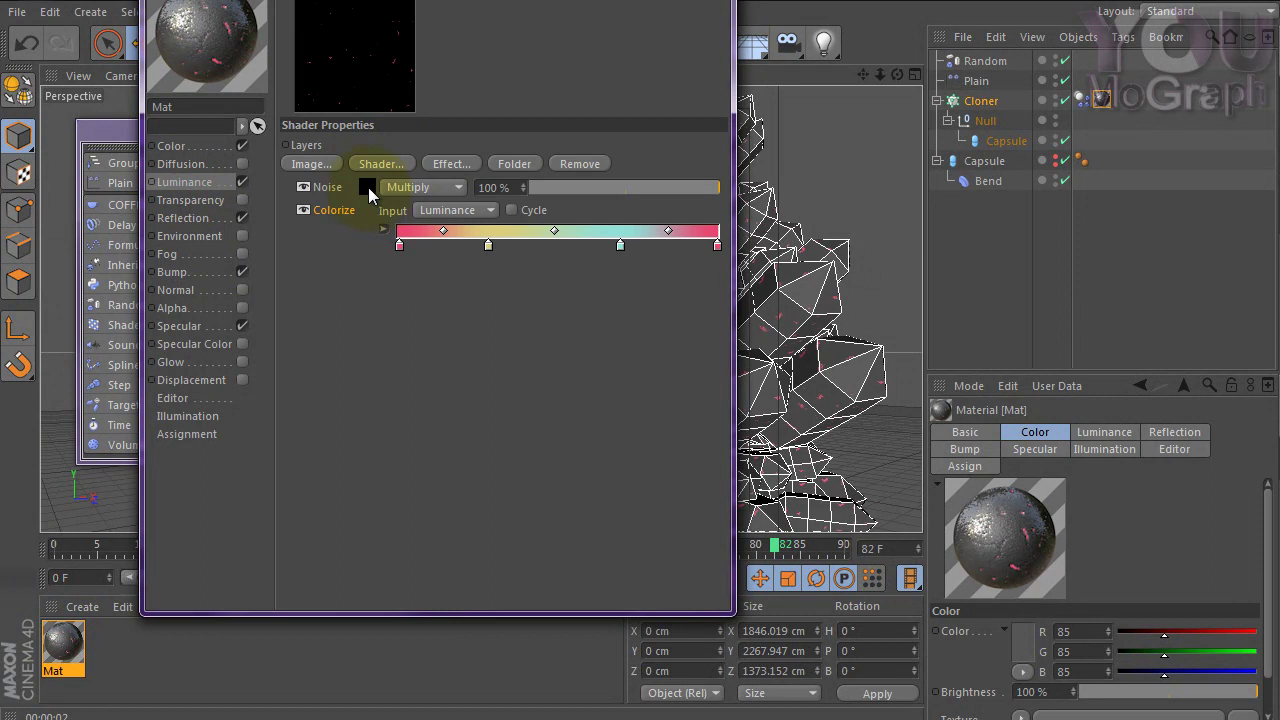
left_click(368, 187)
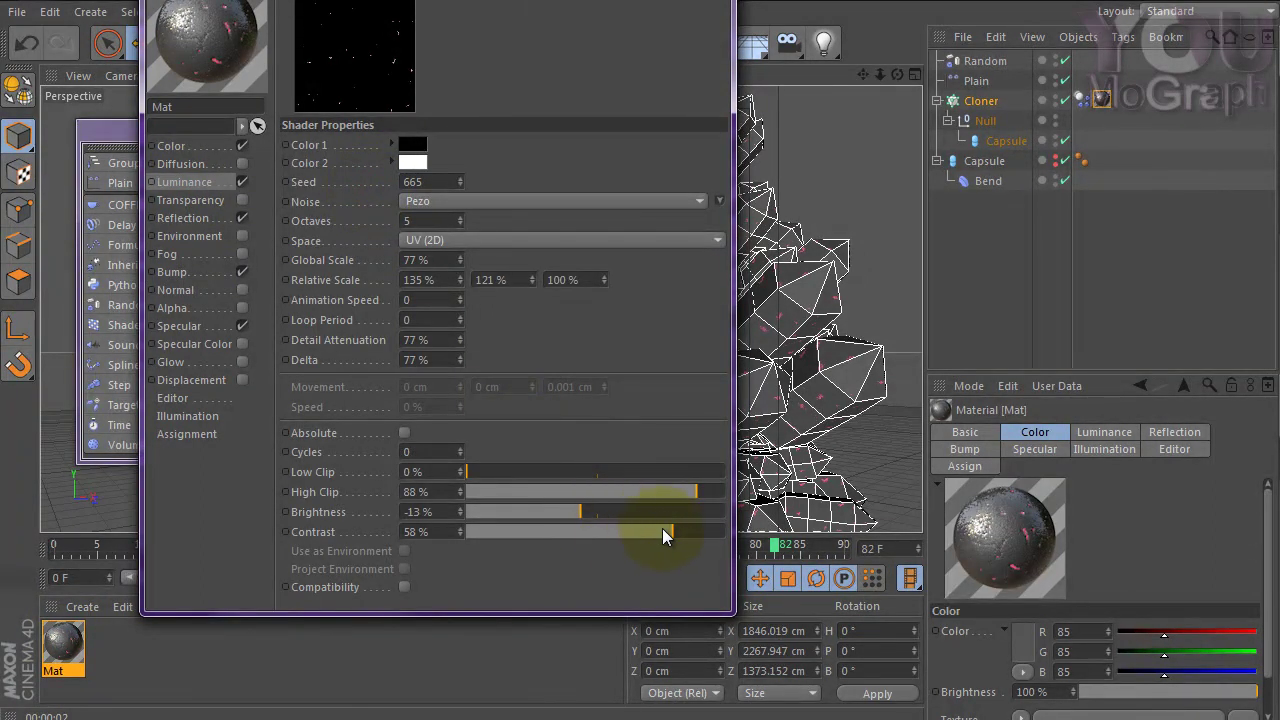
left_click_drag(676, 526, 727, 518)
left_click_drag(573, 514, 568, 512)
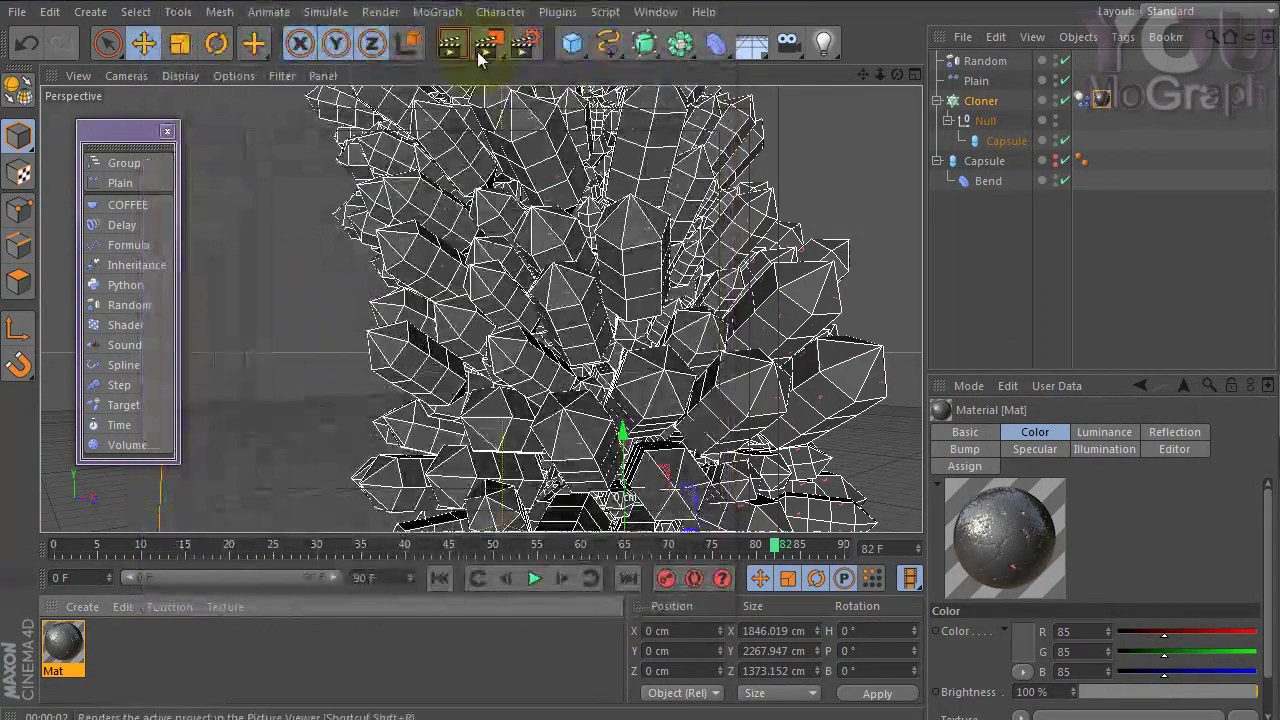
left_click(452, 48)
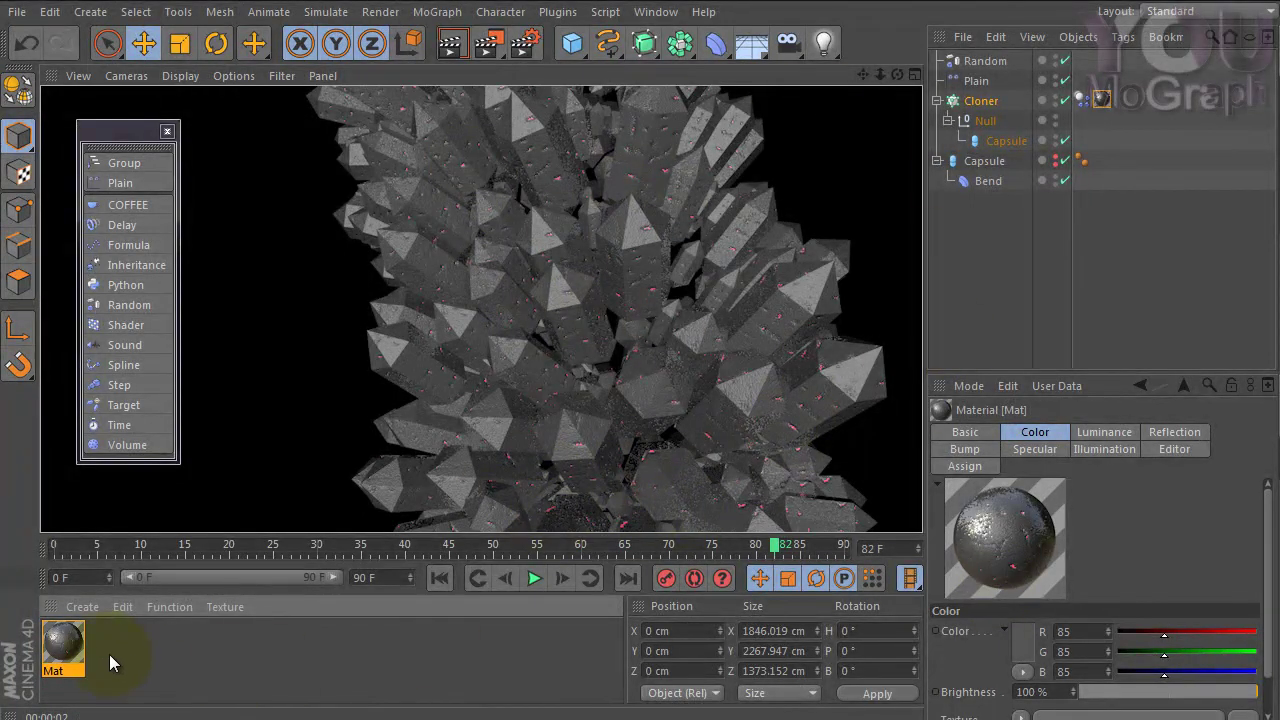
left_click_drag(112, 652, 568, 323)
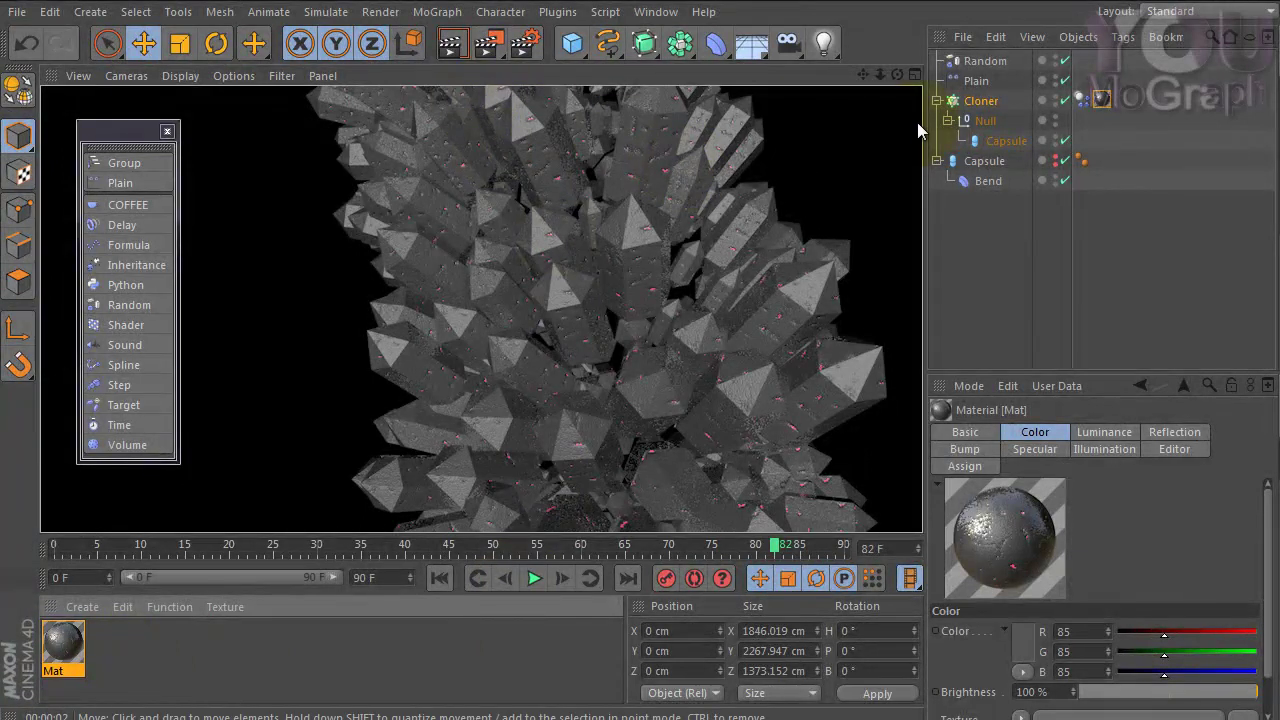
Set the Random effector's Color Mode to On so each crystal clone gets a random colour.
left_click(978, 62)
left_click_drag(1266, 522, 1266, 592)
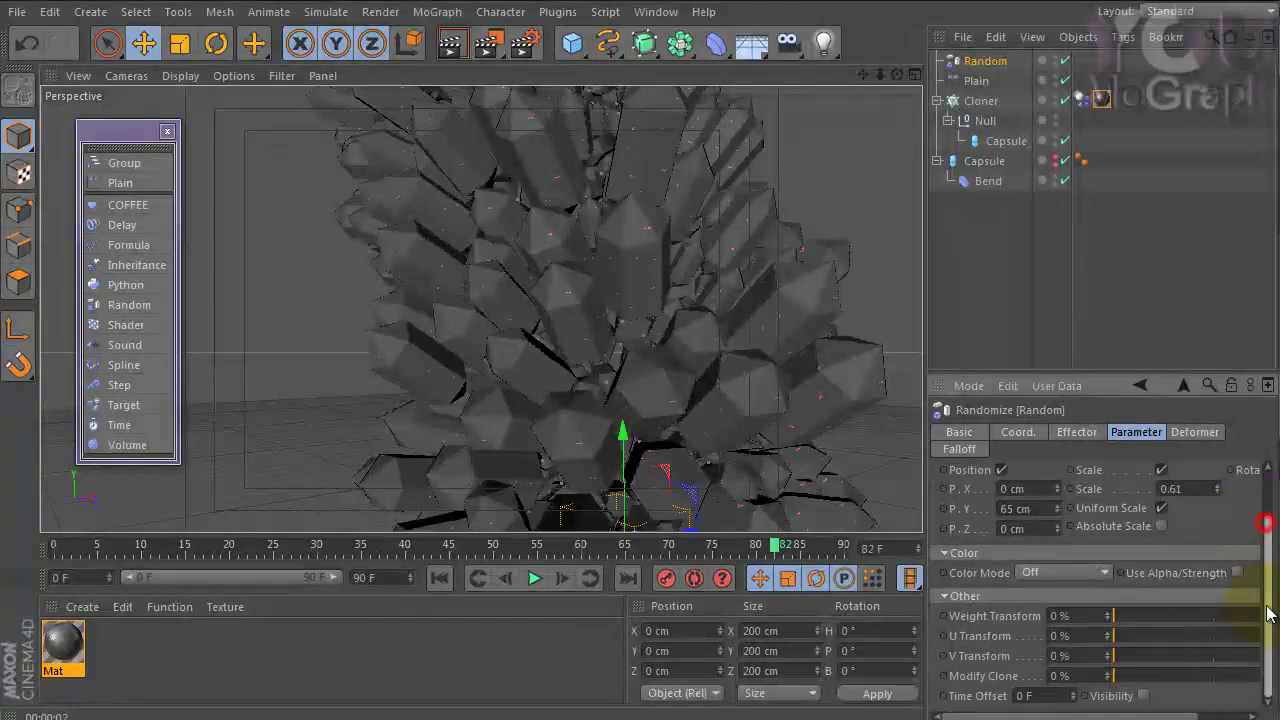
left_click(1056, 575)
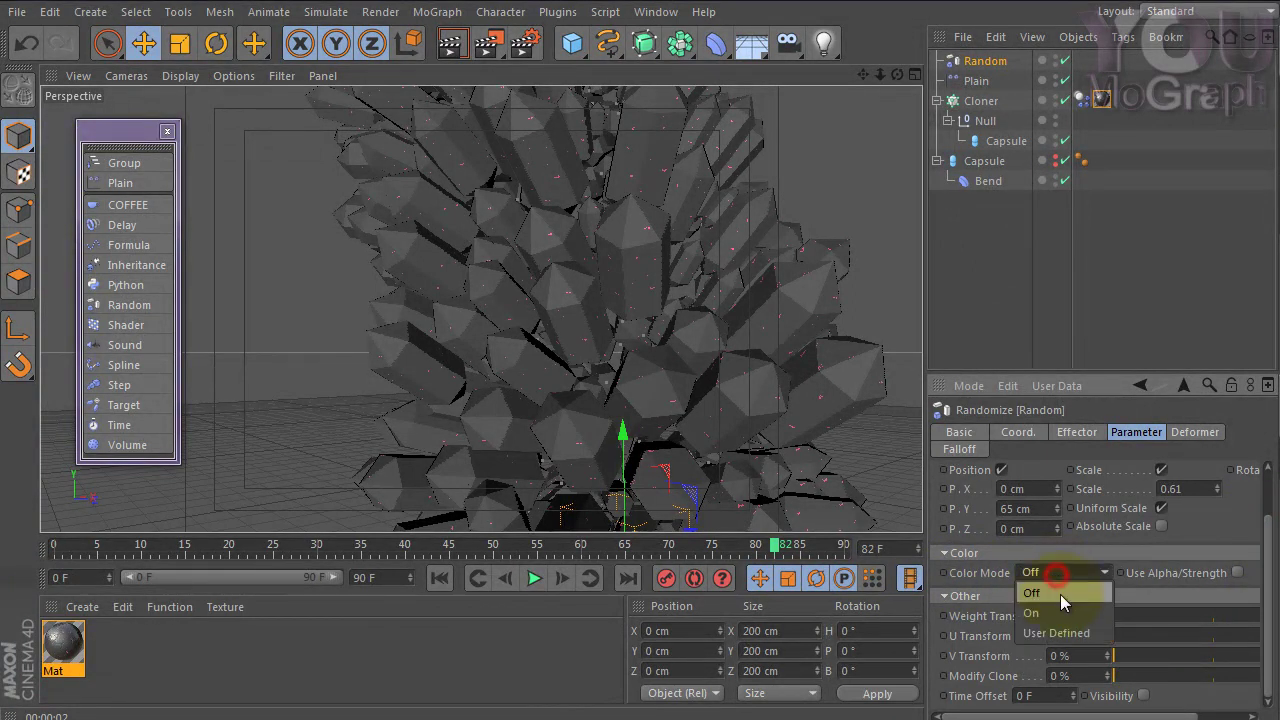
left_click(1060, 593)
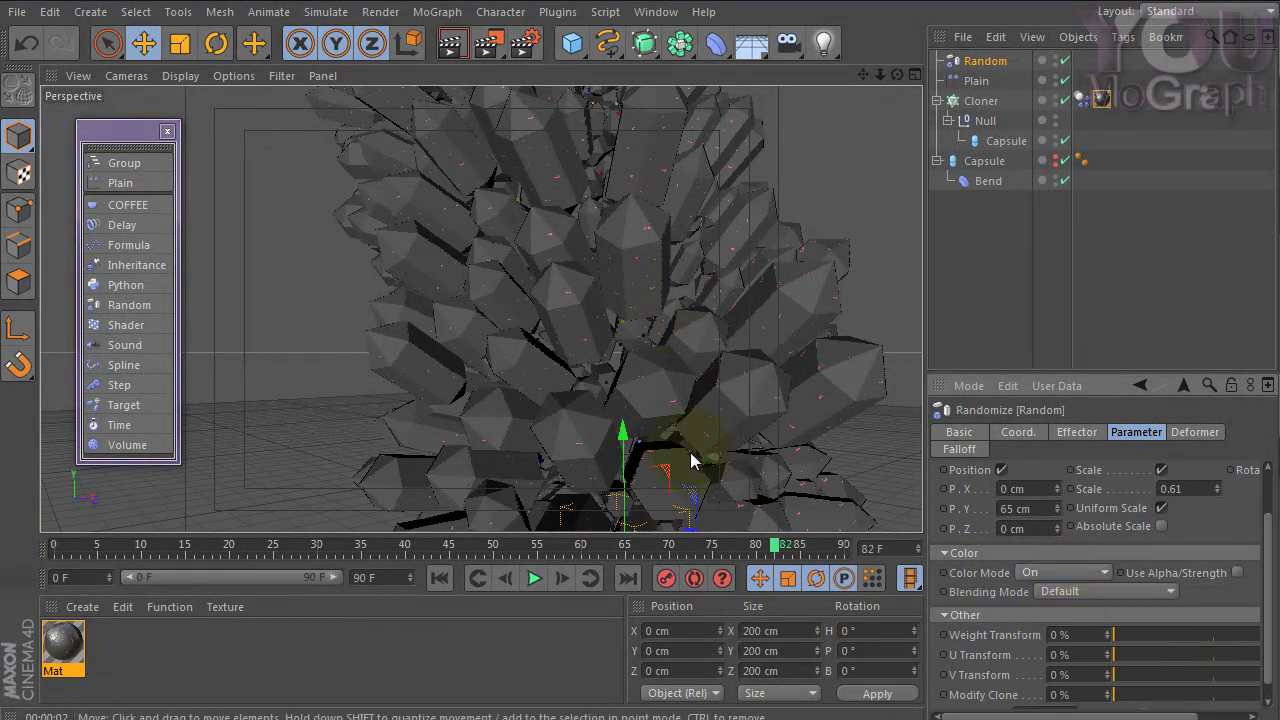
Render the view to check the colours, then open Mat in the material editor.
left_click(451, 42)
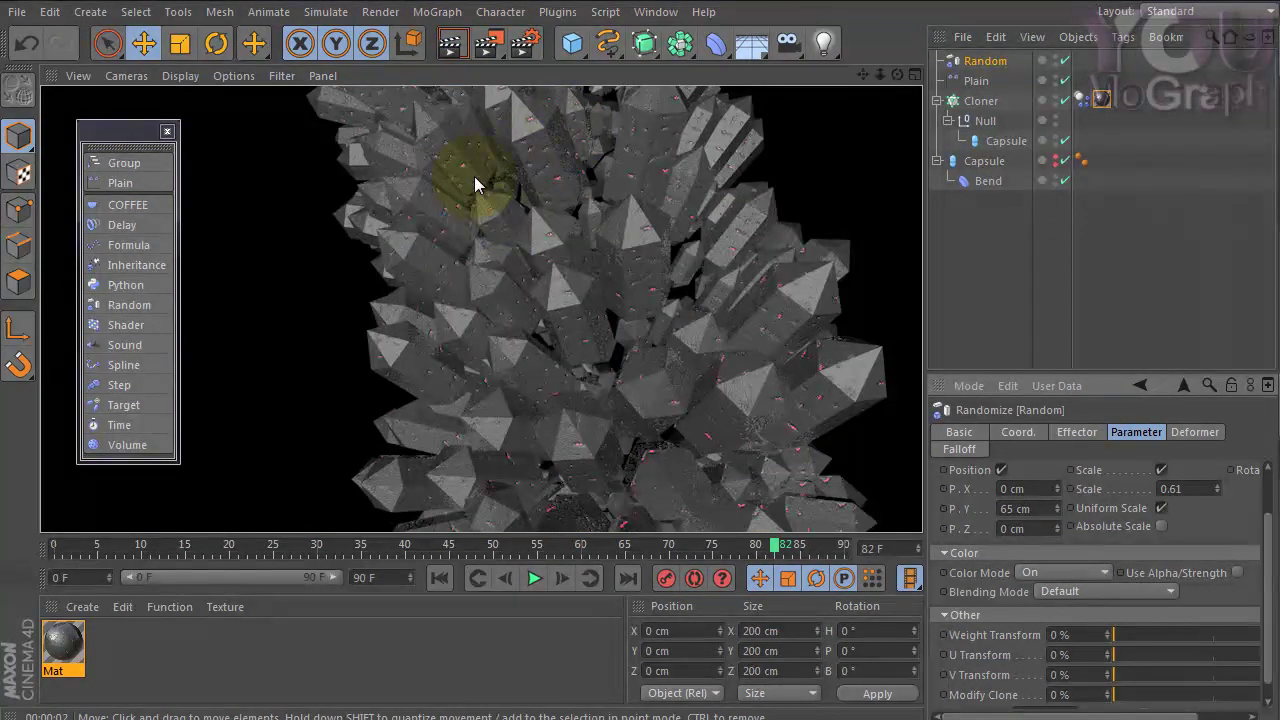
left_click(57, 638)
double_click(57, 638)
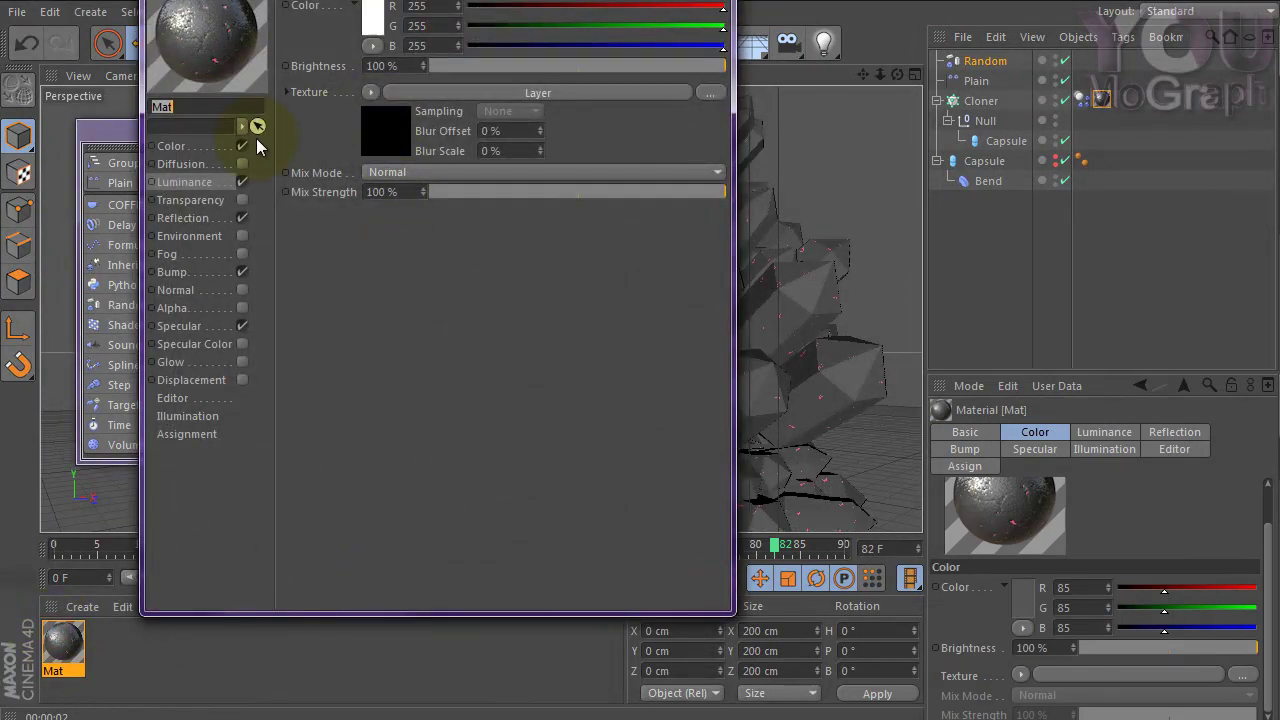
Add a MoGraph Color Shader layer beneath Colorize in Mat's luminance Layer shader, then render to preview.
left_click(174, 186)
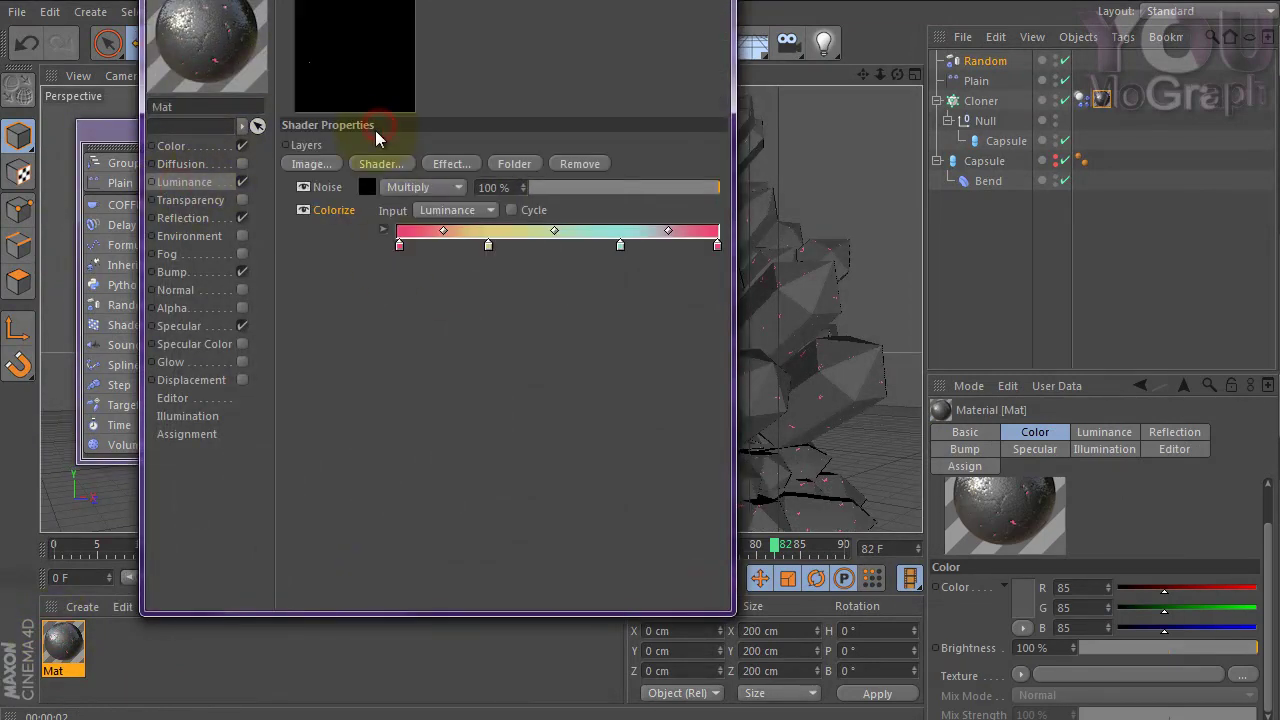
left_click(447, 163)
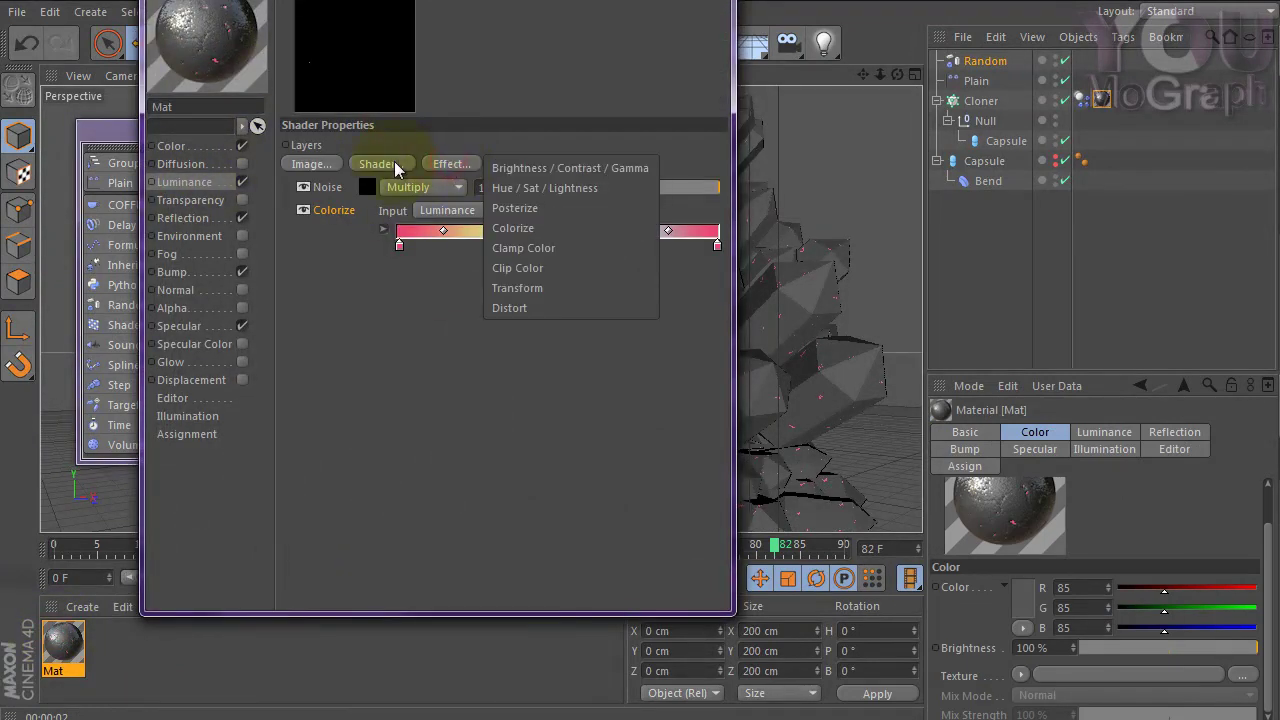
left_click(395, 165)
left_click(395, 165)
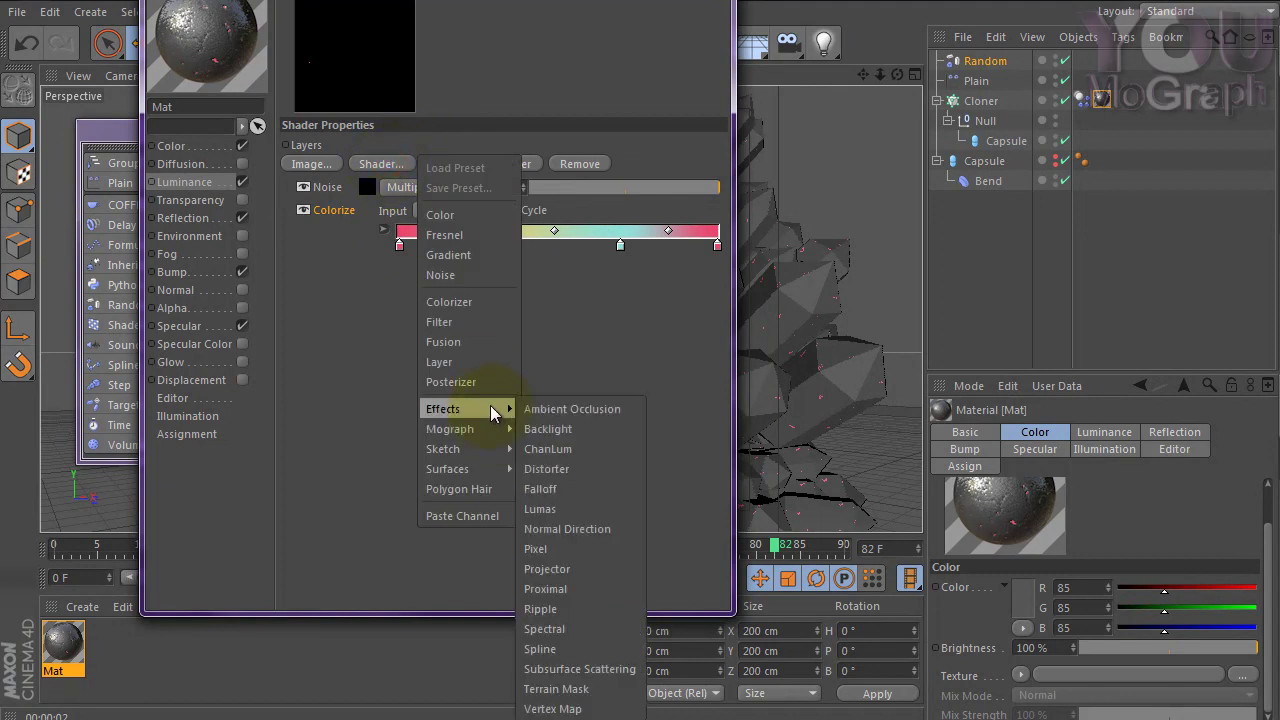
mouse_move(450, 429)
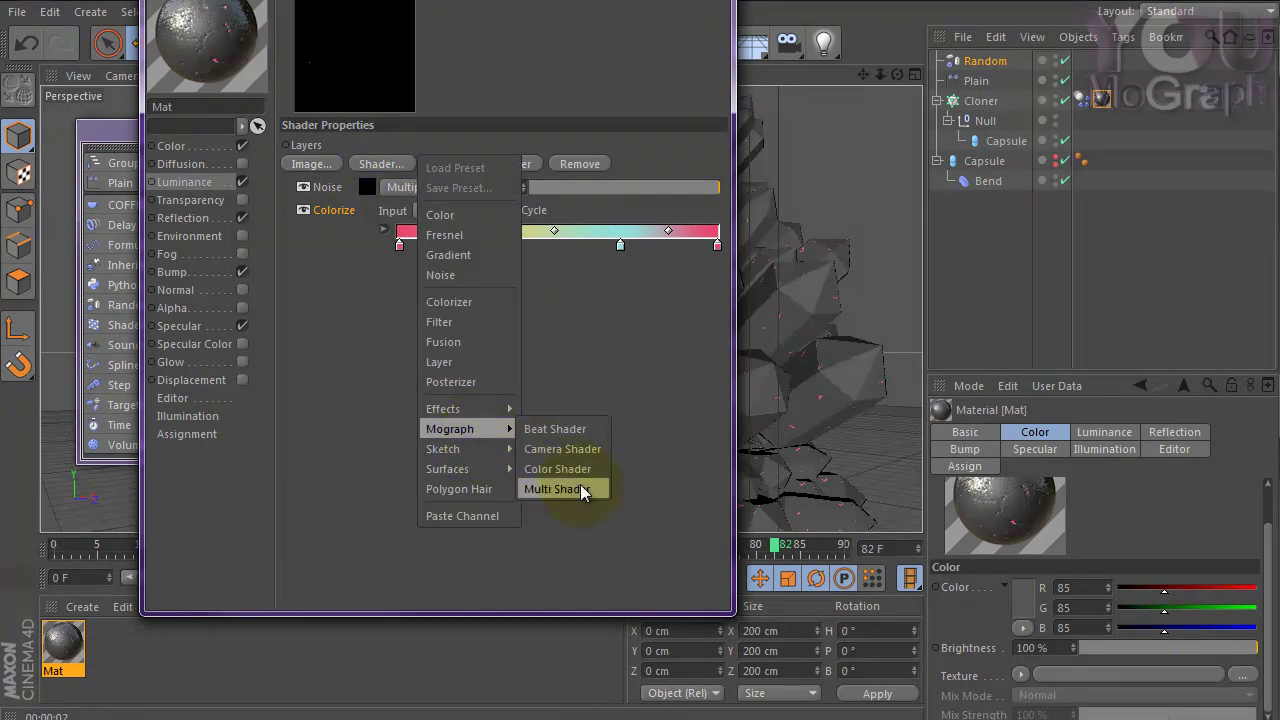
left_click(565, 469)
left_click_drag(323, 187, 330, 262)
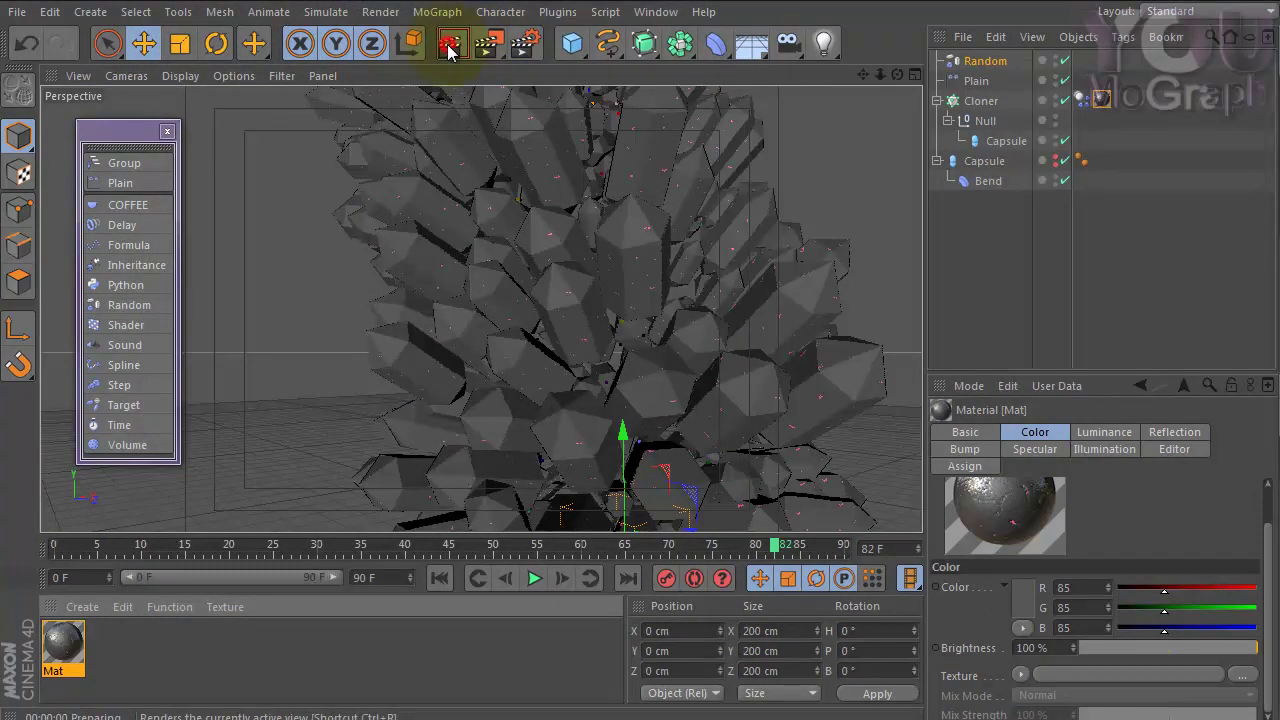
left_click(450, 44)
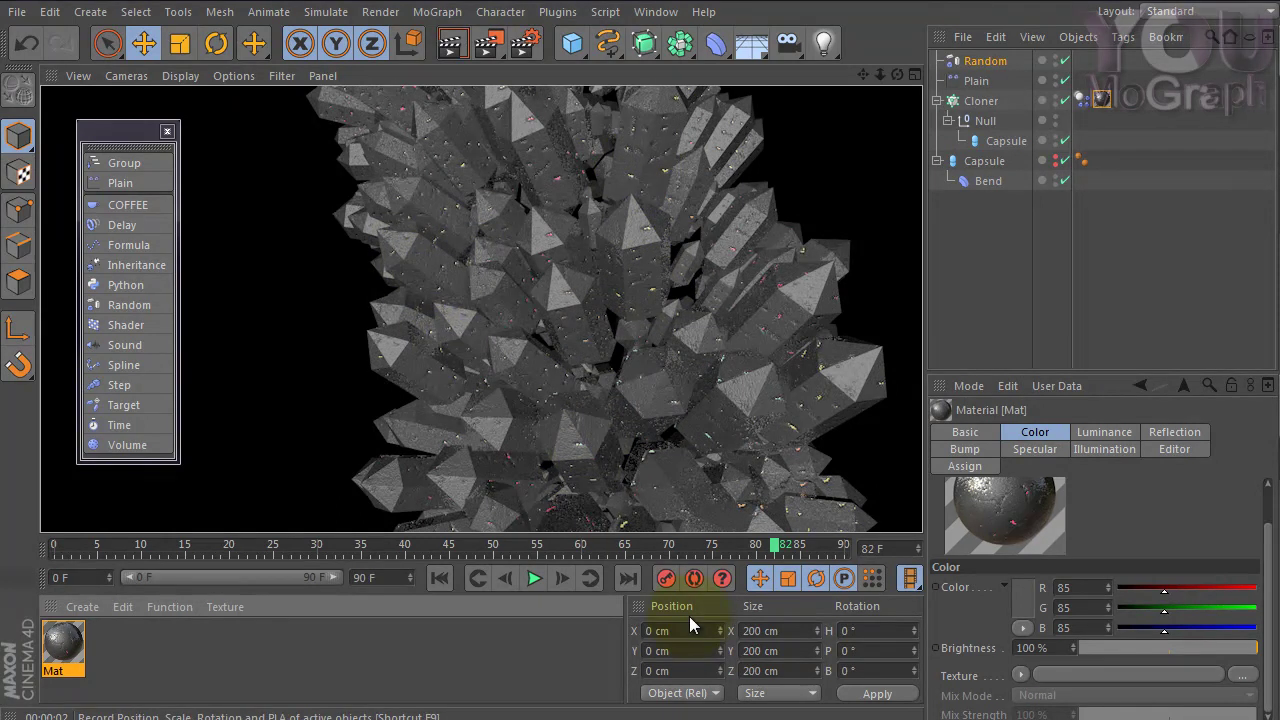
Add the Global Illumination effect in Render Settings.
left_click(215, 665)
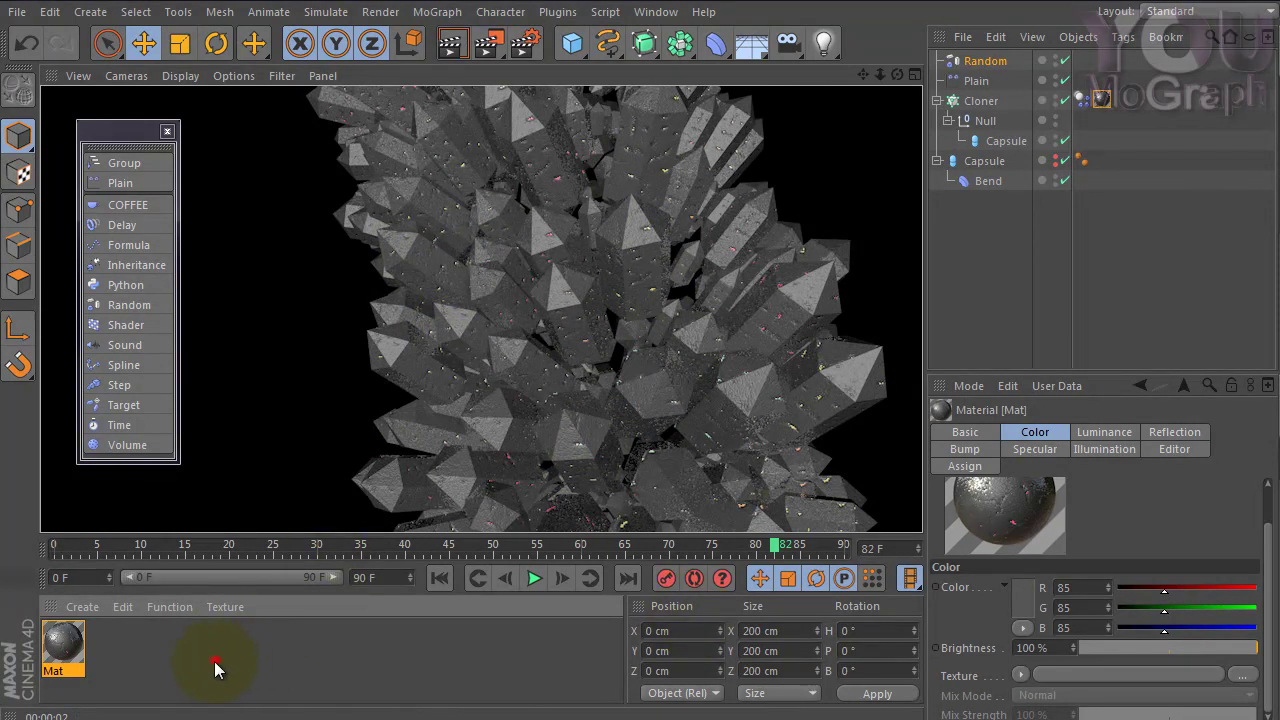
left_click(528, 42)
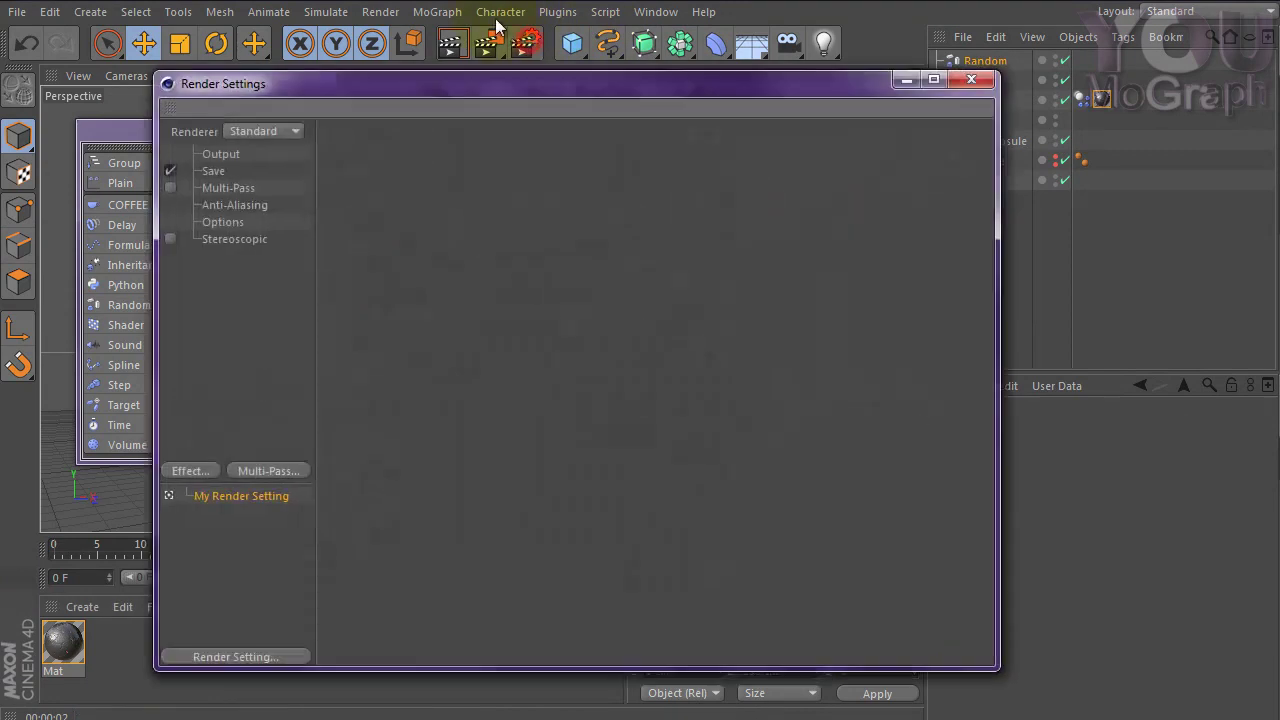
right_click(221, 314)
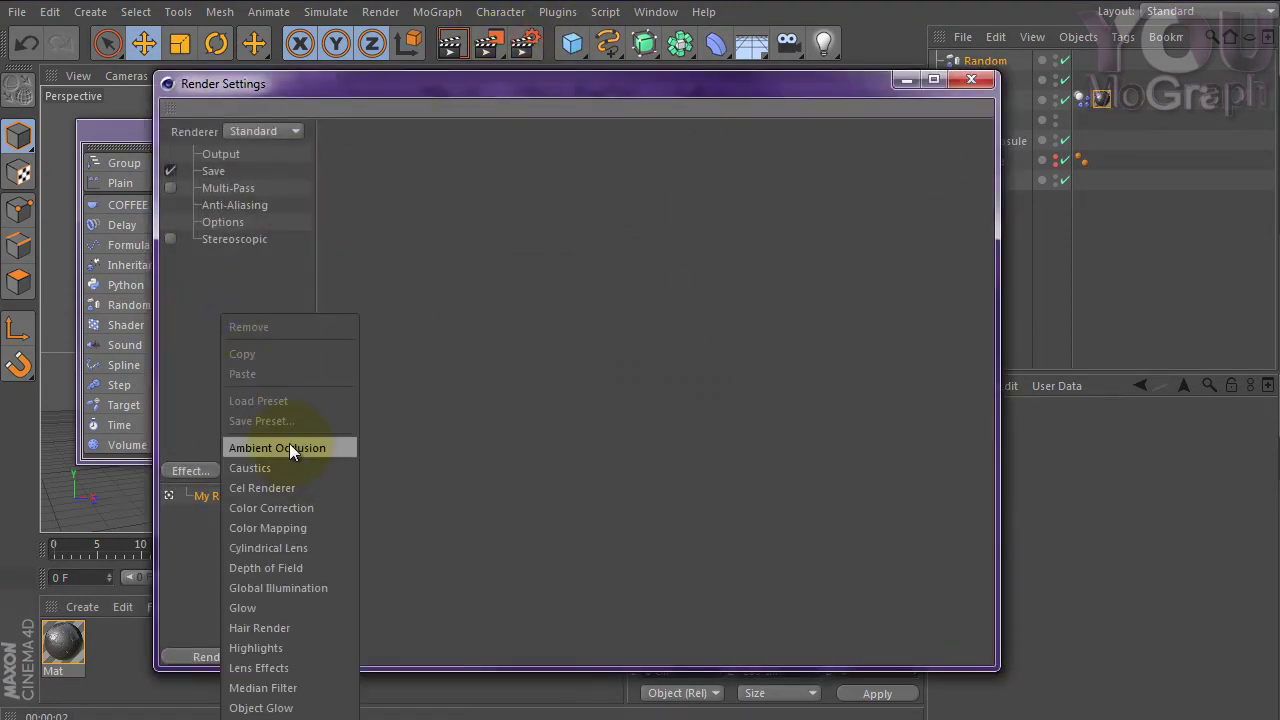
left_click(304, 588)
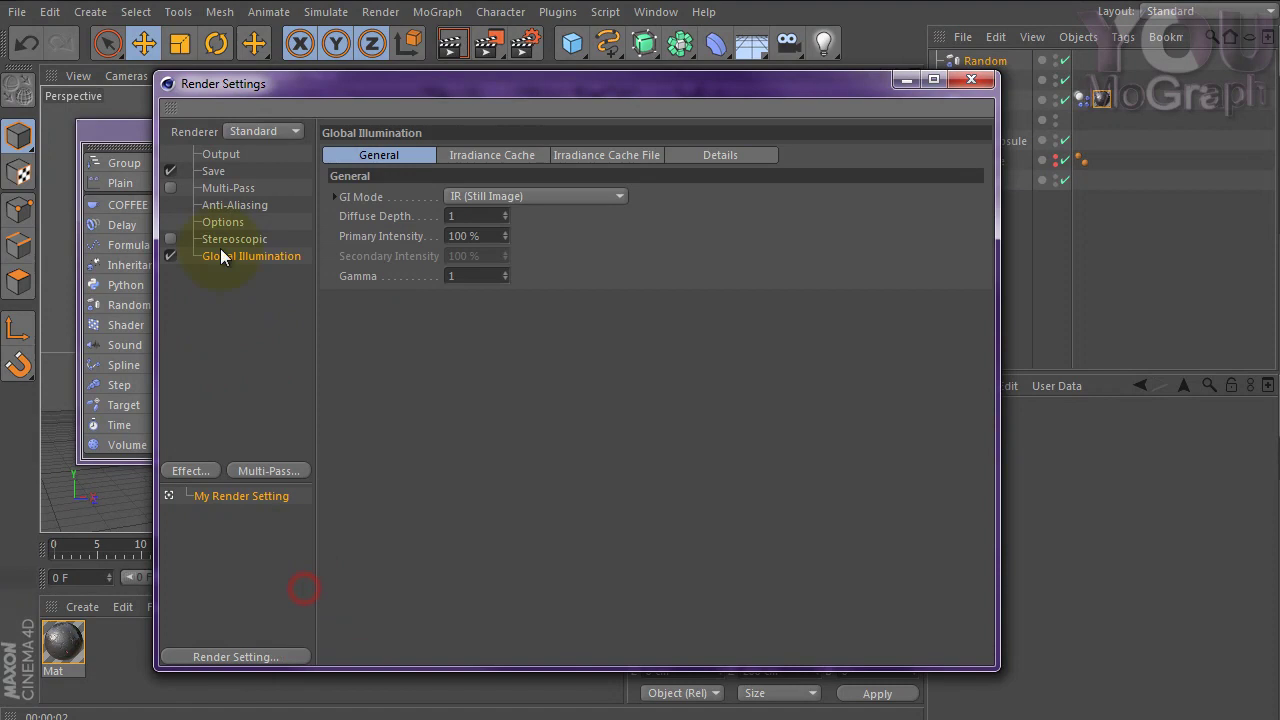
Set Irradiance Cache Stochastic Samples and Record Density both to Low, then close the settings.
left_click(475, 152)
left_click(519, 195)
left_click(514, 257)
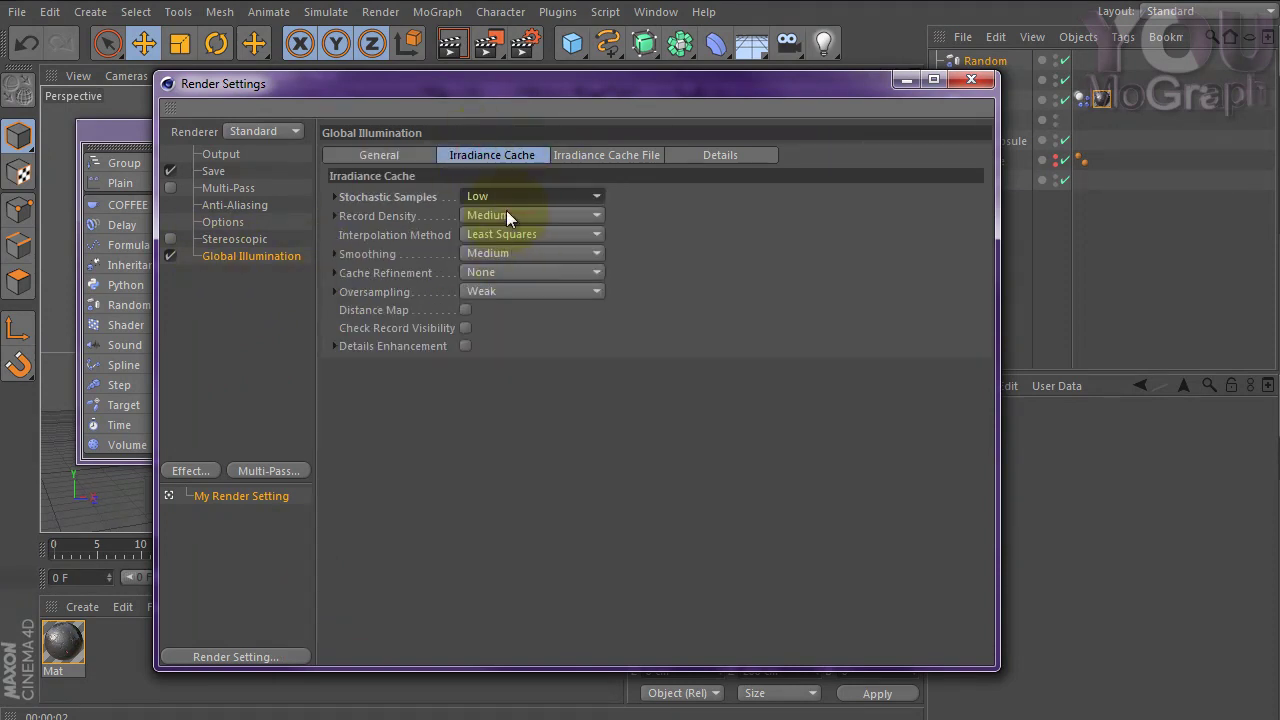
left_click(506, 213)
left_click(509, 276)
left_click(972, 80)
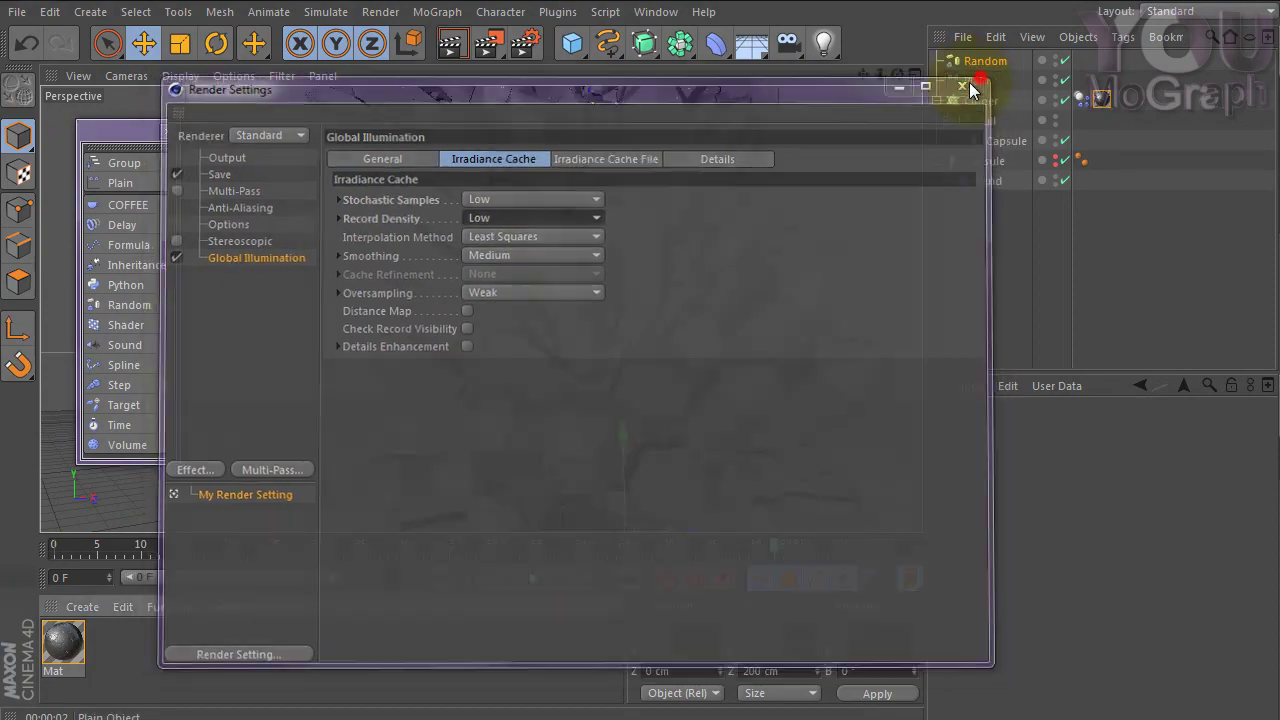
left_click(225, 662)
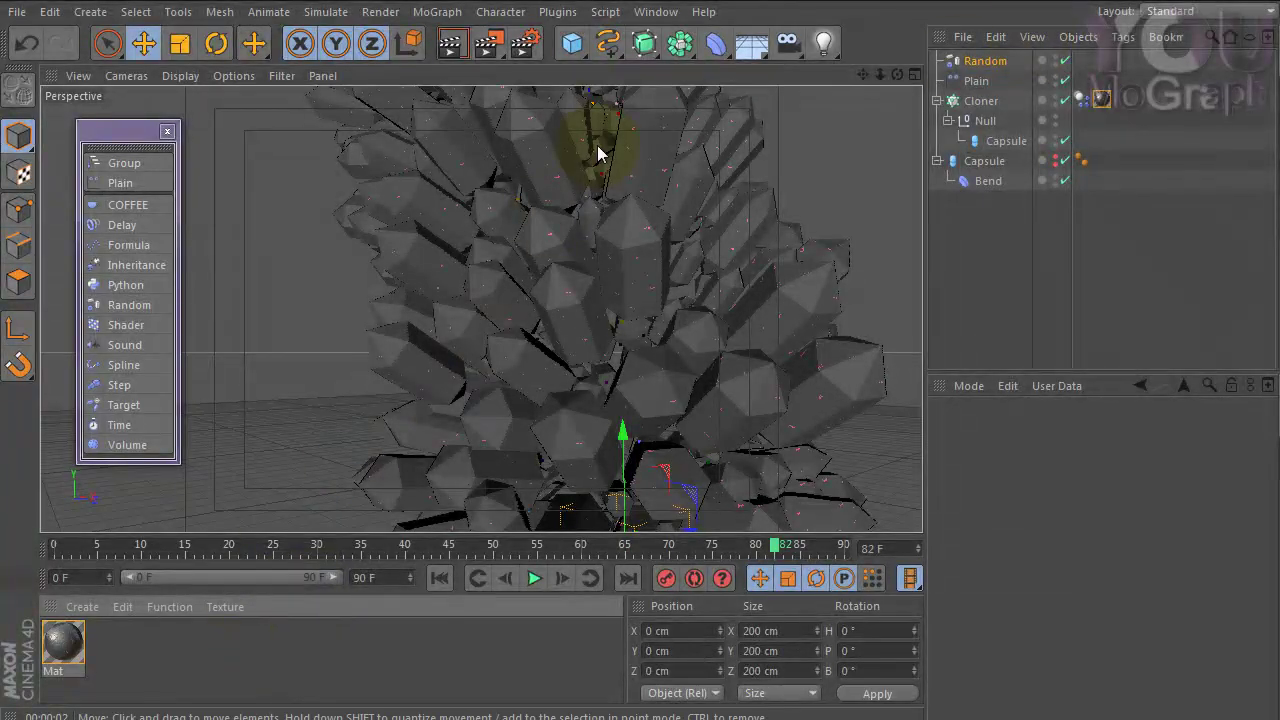
Add a Sky object and apply a new material, Mat.1, to it.
left_click(752, 46)
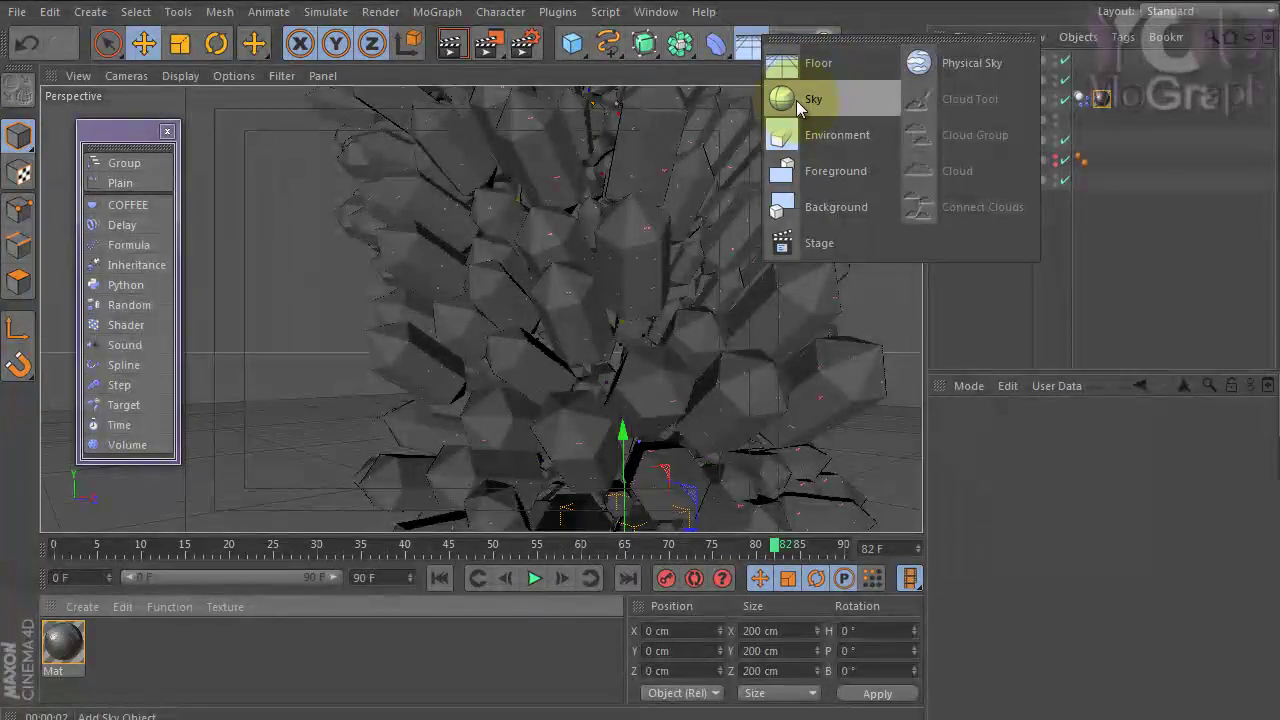
left_click(796, 100)
double_click(145, 647)
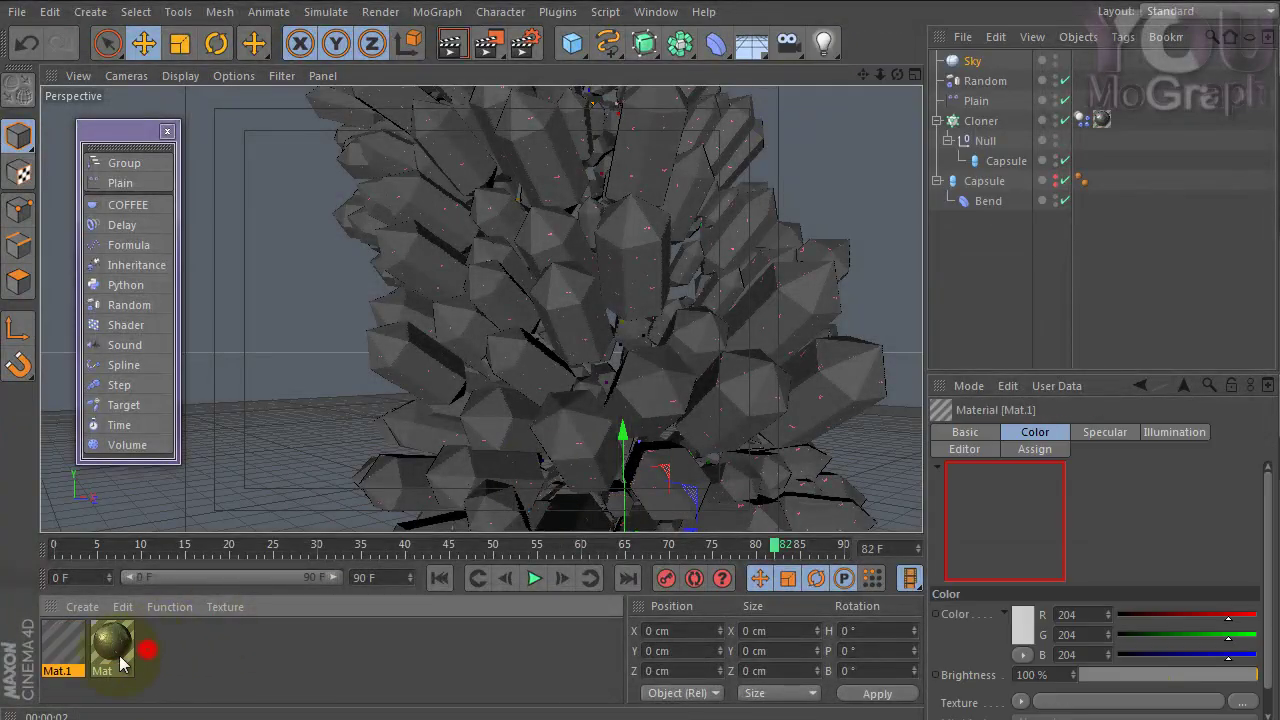
mouse_move(61, 639)
left_mouse_down()
mouse_move(950, 140)
mouse_move(975, 62)
left_mouse_up()
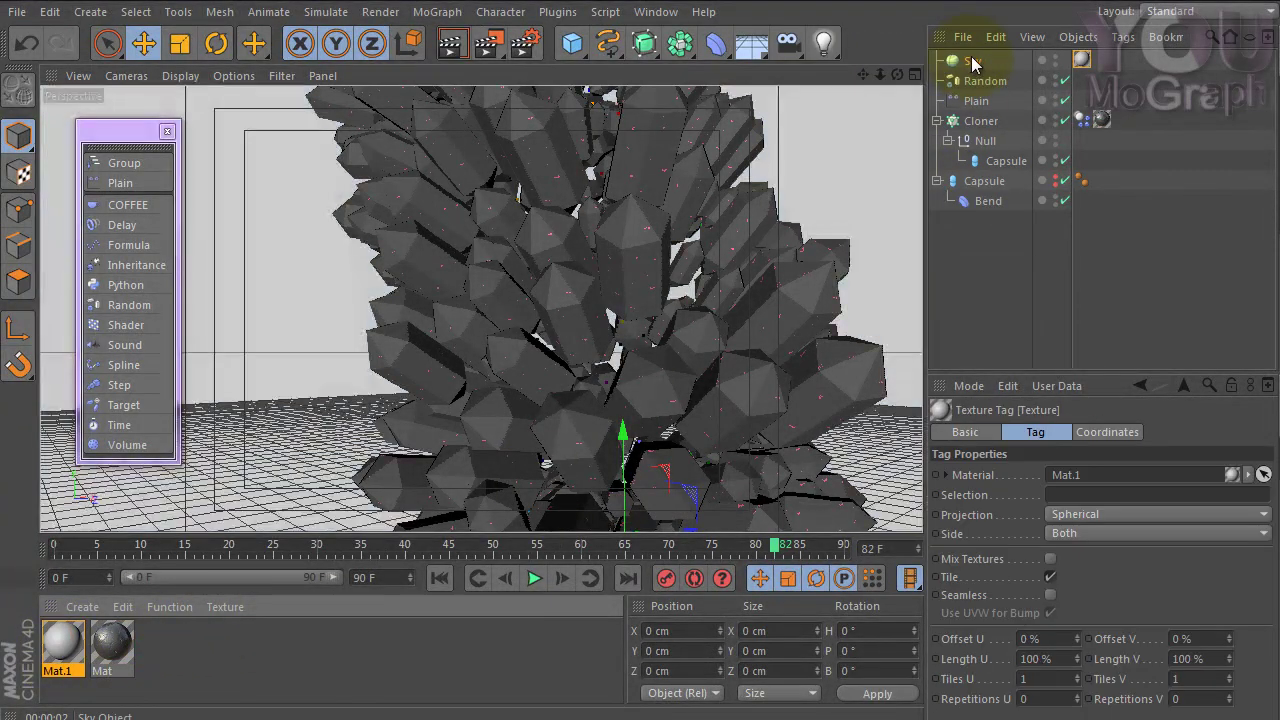
Make Mat.1 luminance-only by disabling Color and Specular and enabling Luminance.
double_click(57, 648)
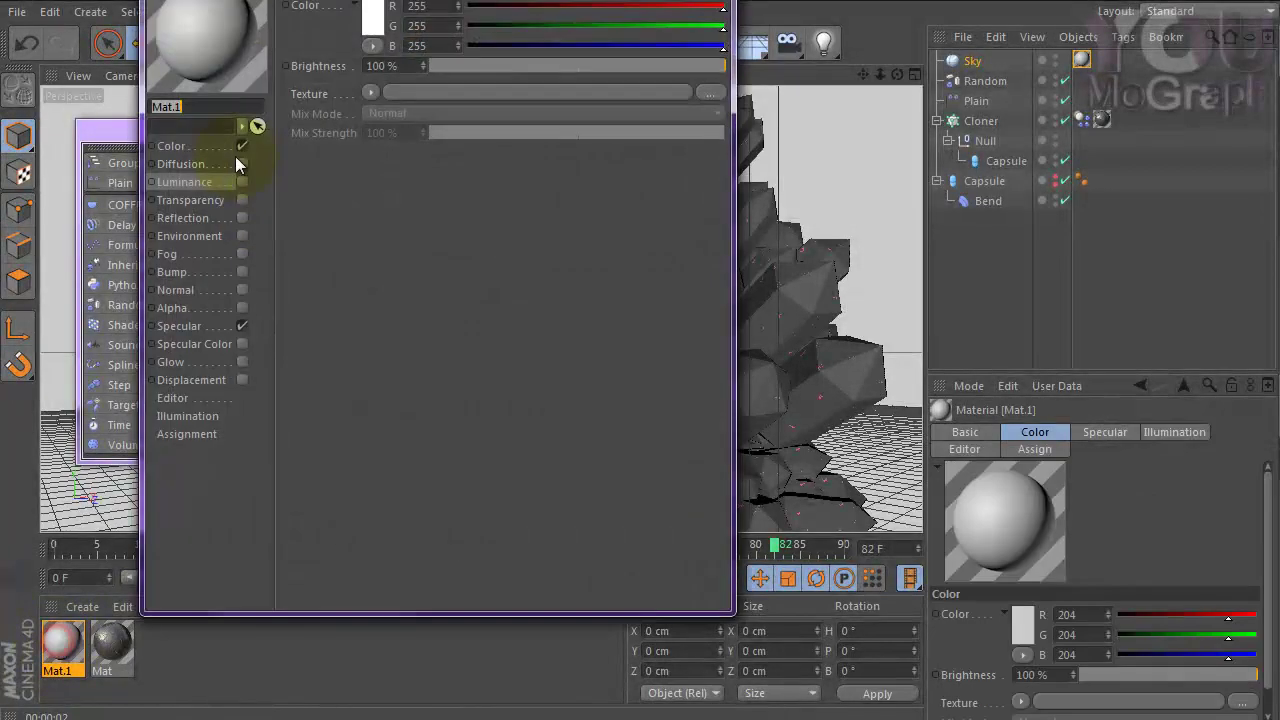
left_click(243, 144)
left_click(243, 325)
left_click(242, 181)
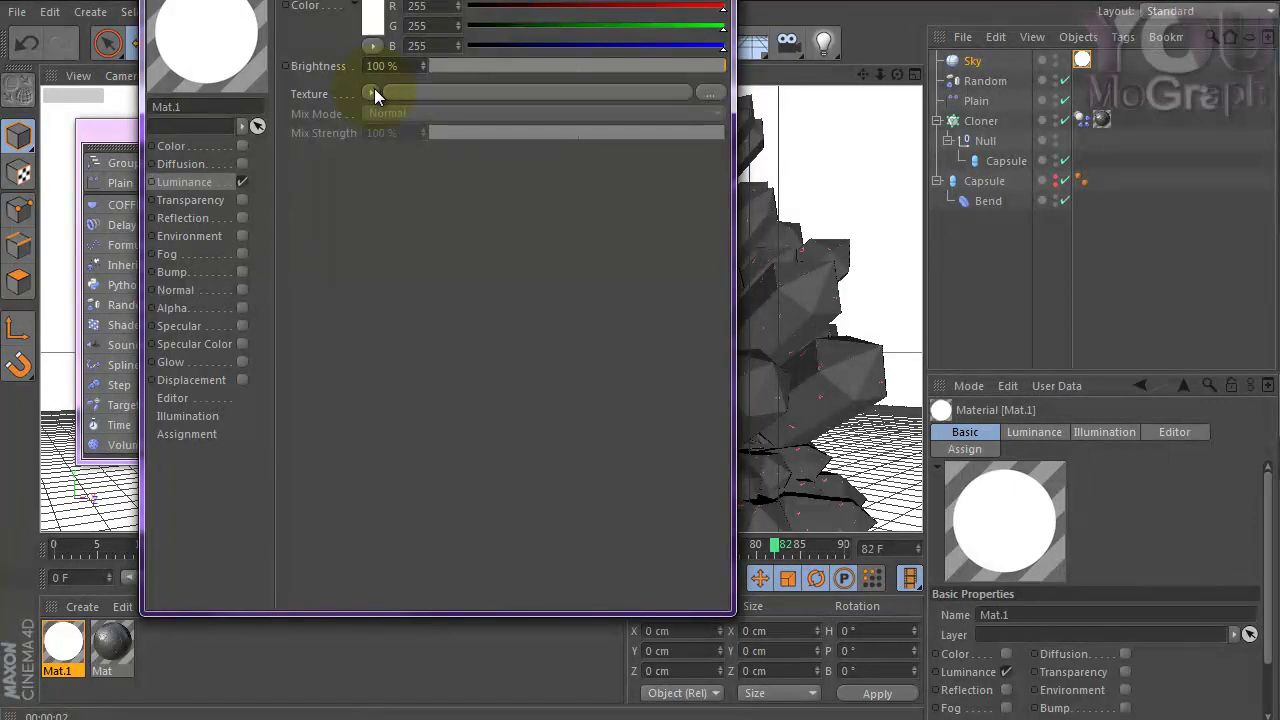
Give Mat.1's luminance a darker pinkish-brown tint and render the sky-lit scene.
left_click(373, 21)
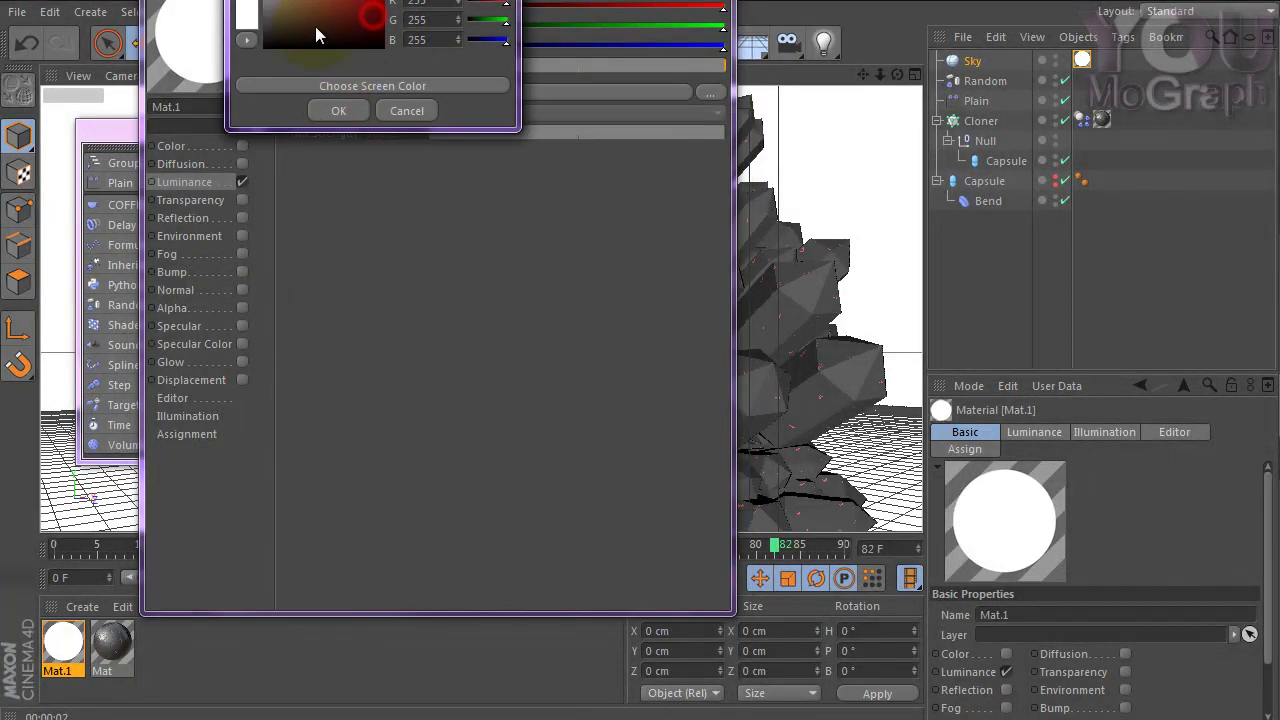
left_click_drag(287, 3, 284, 8)
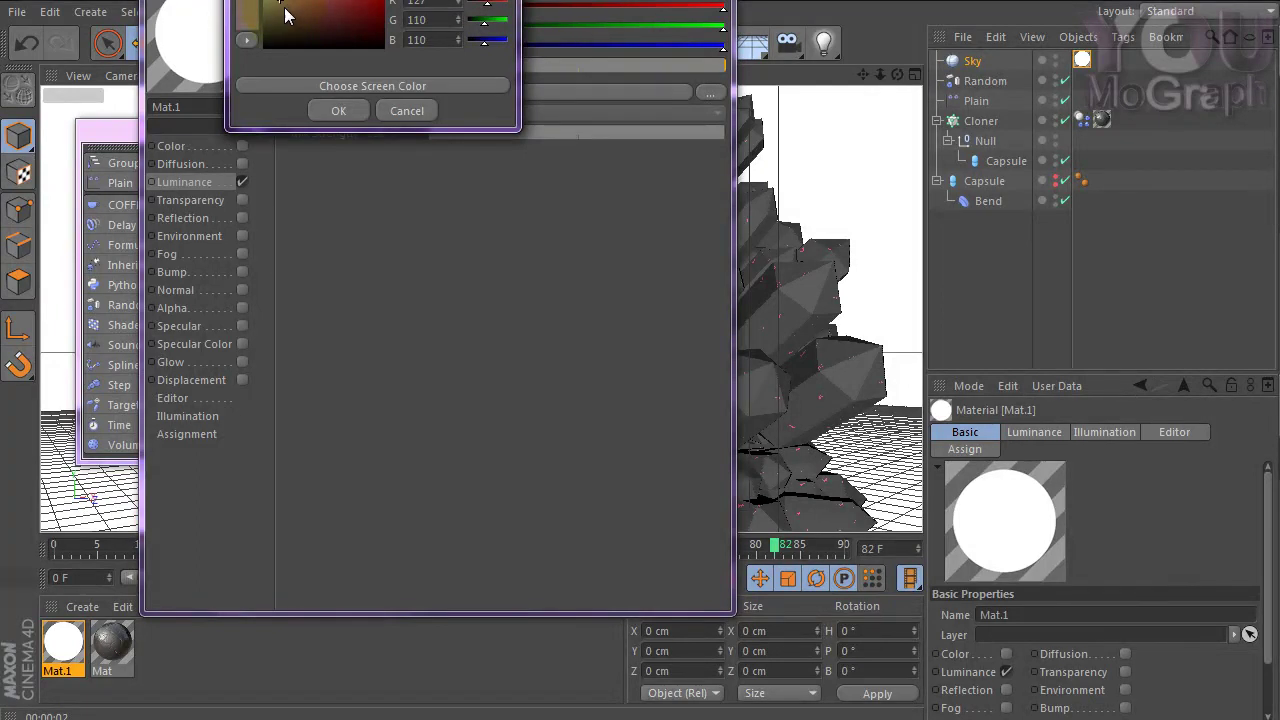
left_click(338, 110)
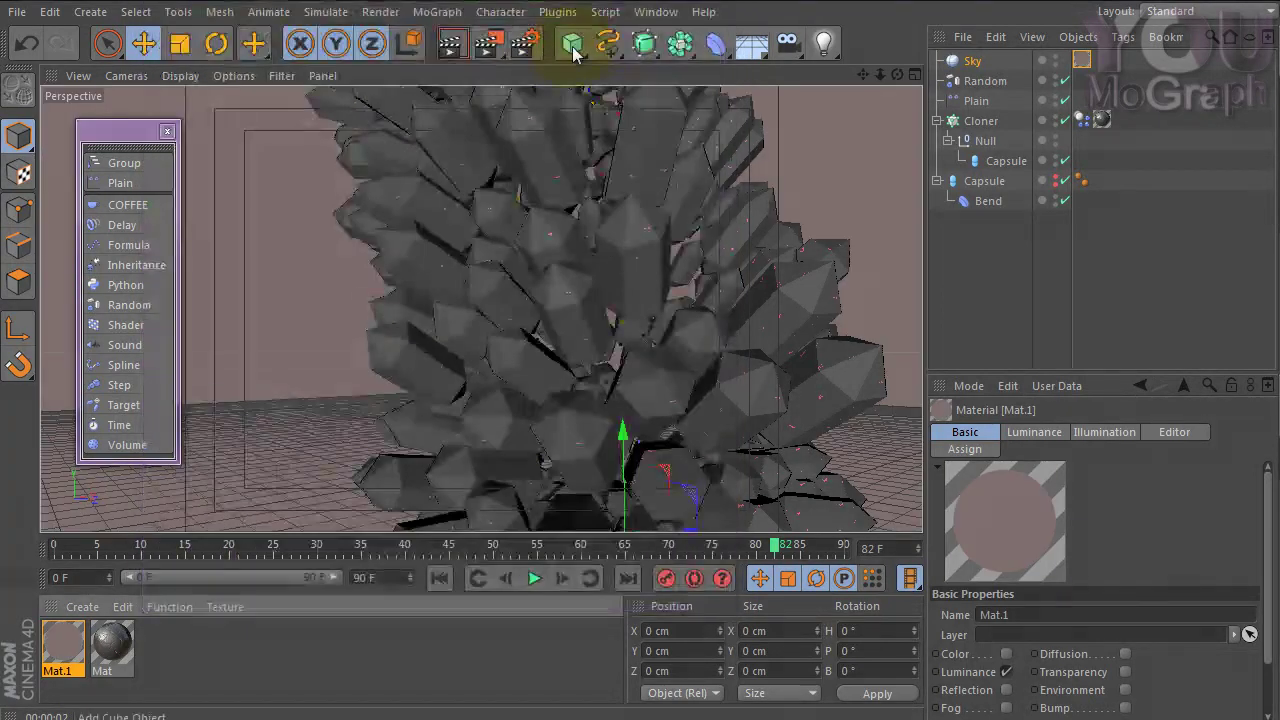
left_click(452, 40)
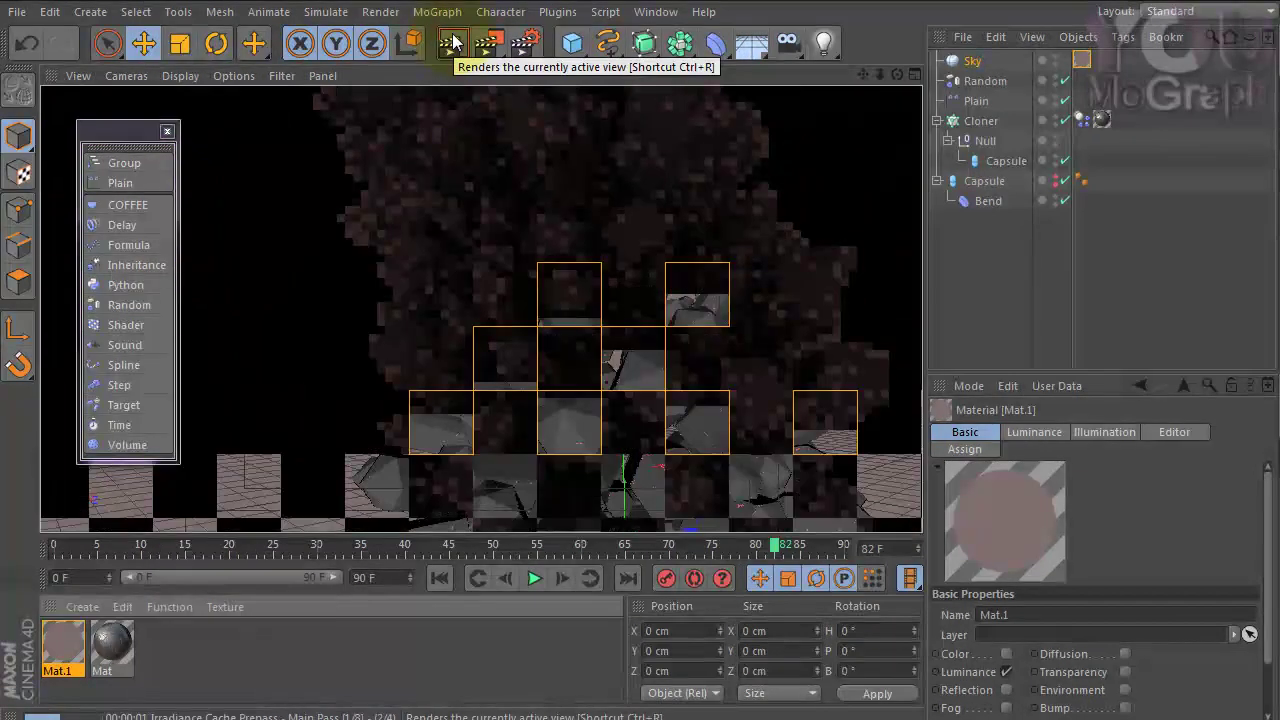
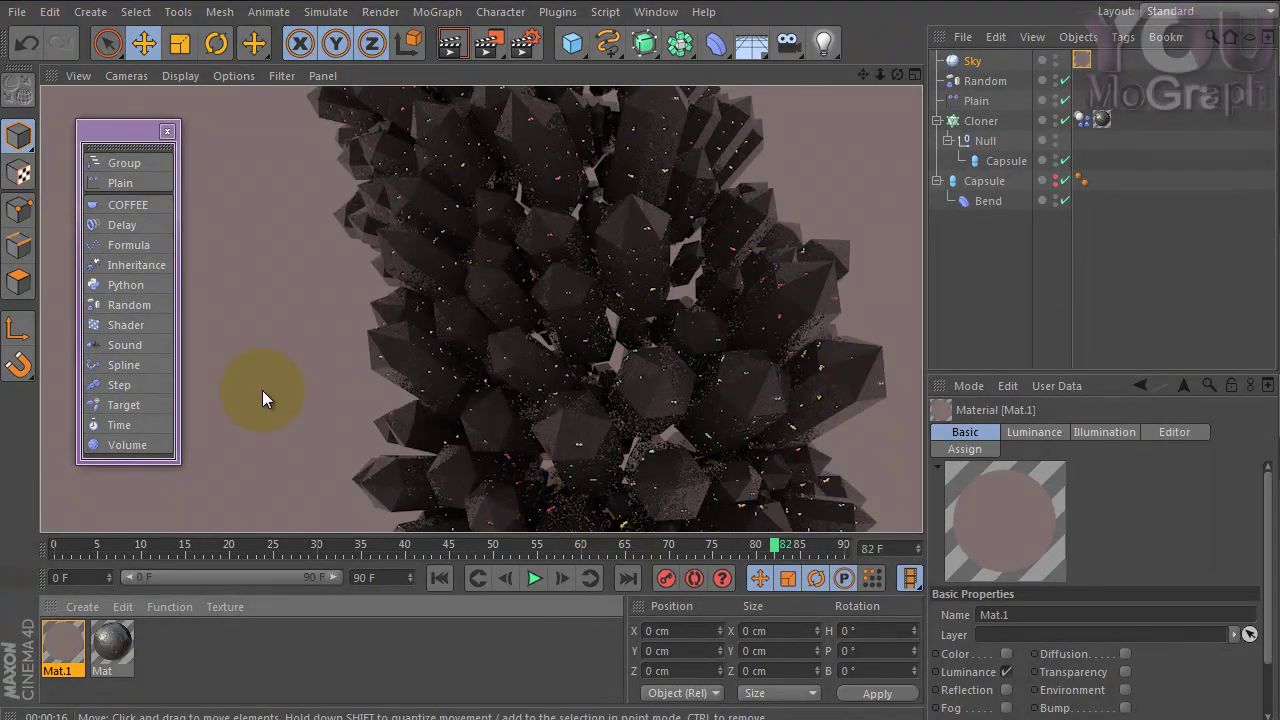
Darken Mat.1's colour to a grey-brown 101/95/95.
double_click(63, 652)
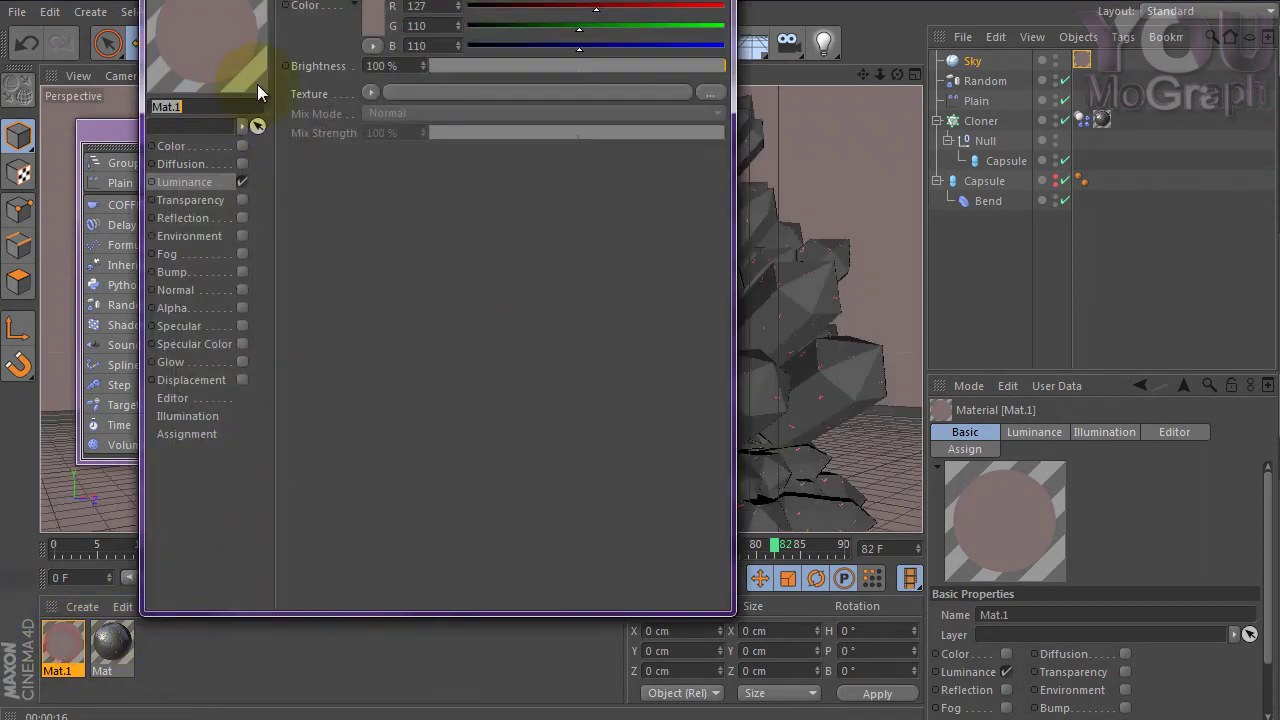
left_click(372, 24)
left_click_drag(274, 10, 274, 18)
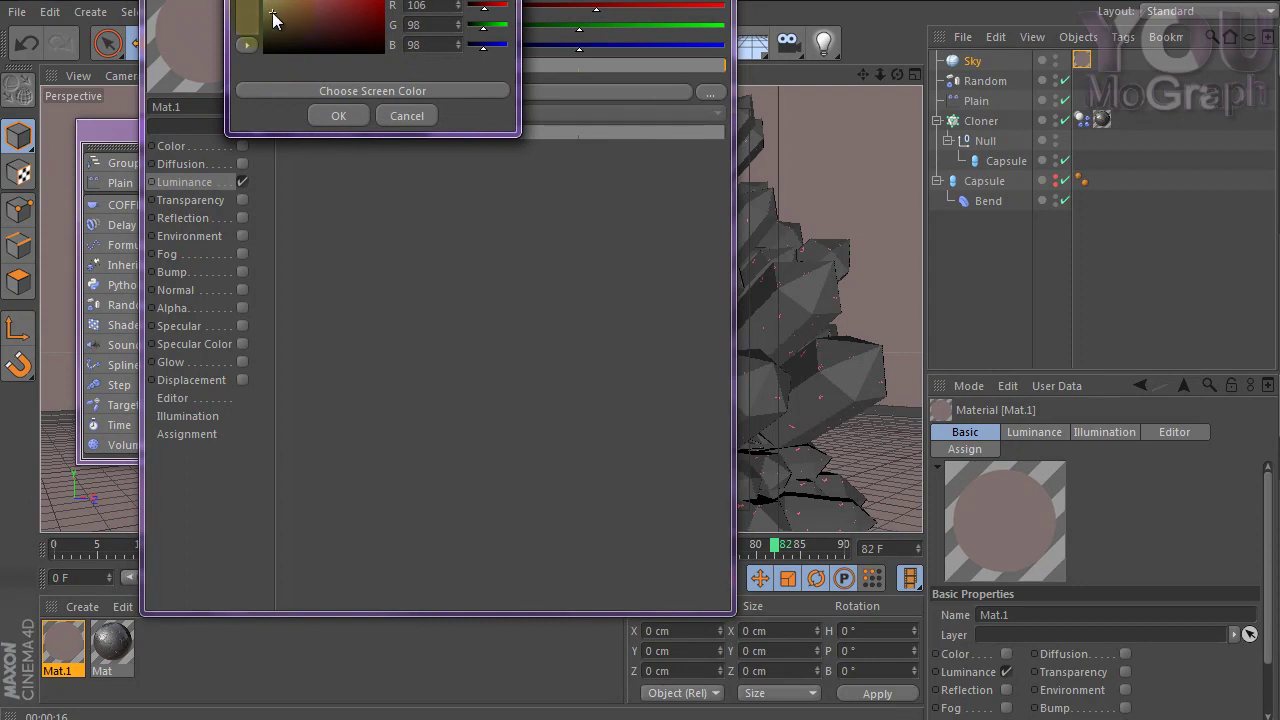
left_click(338, 116)
left_click(480, 80)
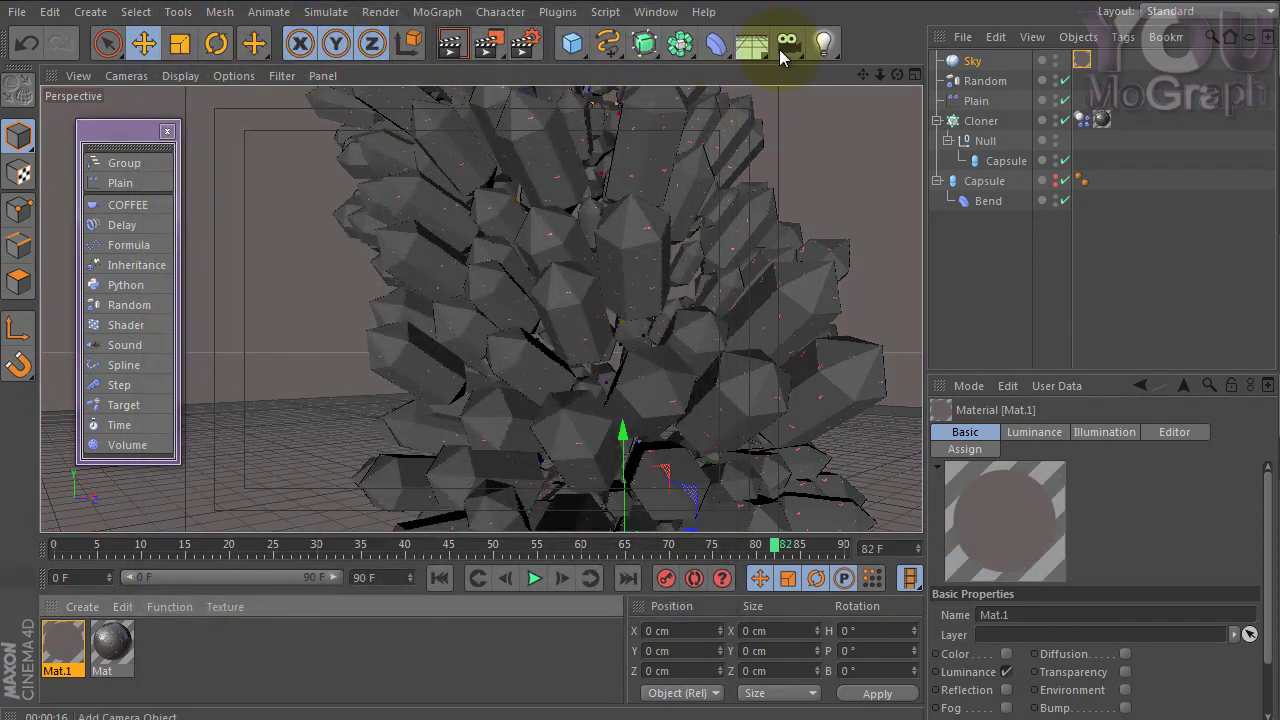
Add an omni light and raise it to Y 765.6 cm, Z −1396 cm beside the crystals.
left_click_drag(824, 42, 866, 72)
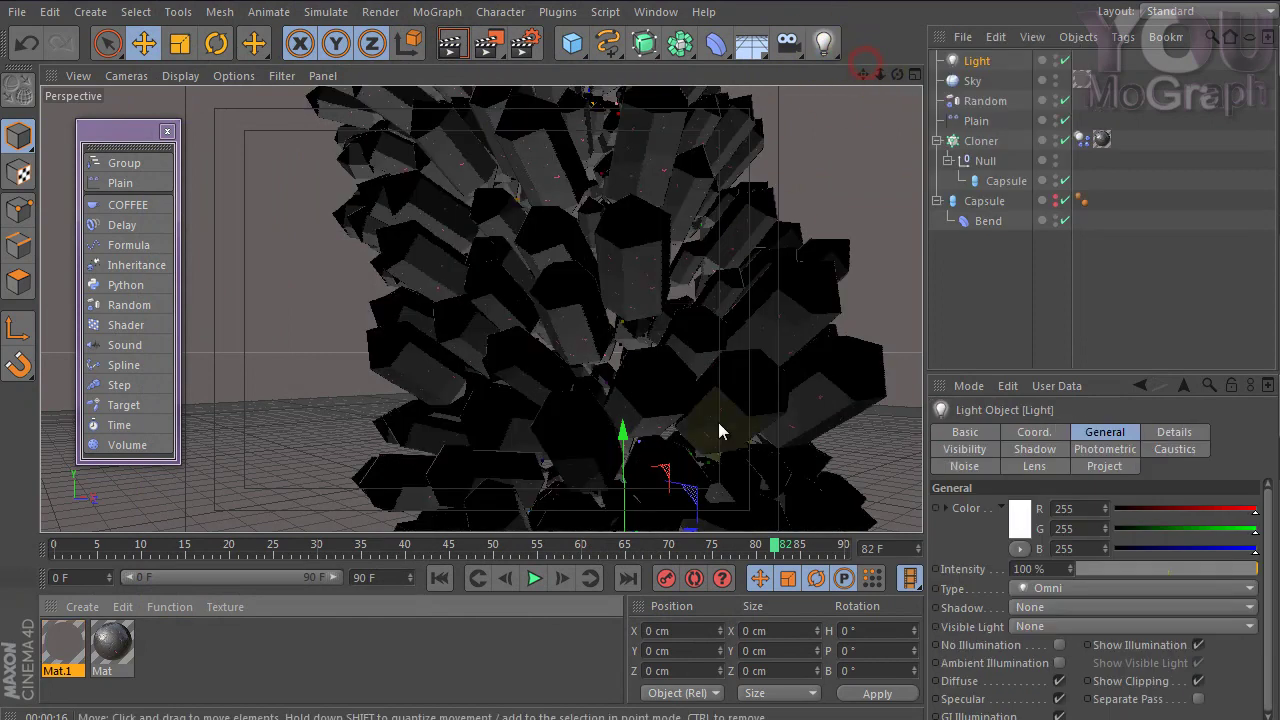
mouse_move(686, 334)
left_mouse_down("alt")
mouse_move(581, 466)
mouse_move(537, 432)
mouse_move(455, 440)
mouse_move(457, 270)
left_mouse_up("alt")
mouse_move(499, 383)
left_mouse_down()
mouse_move(500, 425)
mouse_move(543, 371)
mouse_move(514, 357)
left_mouse_up()
Raise the Bend deformer's angle to about 41° and rewind to frame 0.
left_click(988, 220)
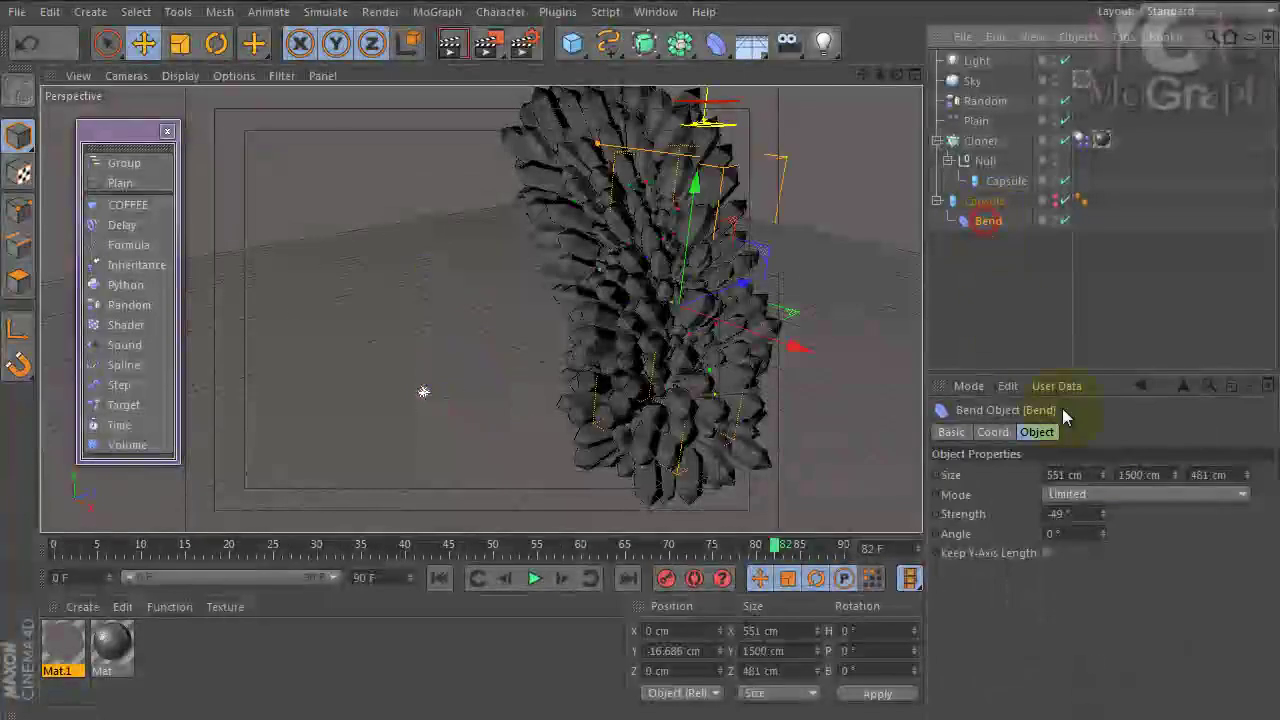
left_click_drag(1102, 529, 1100, 528)
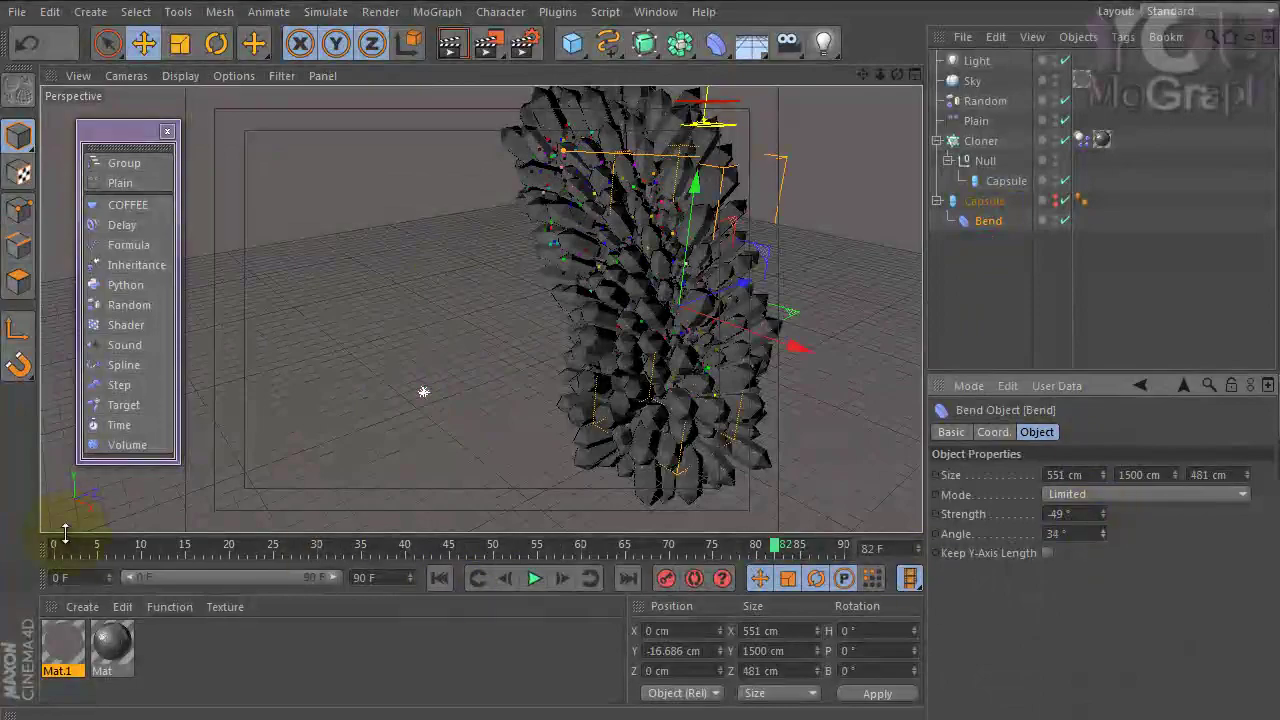
left_click(57, 546)
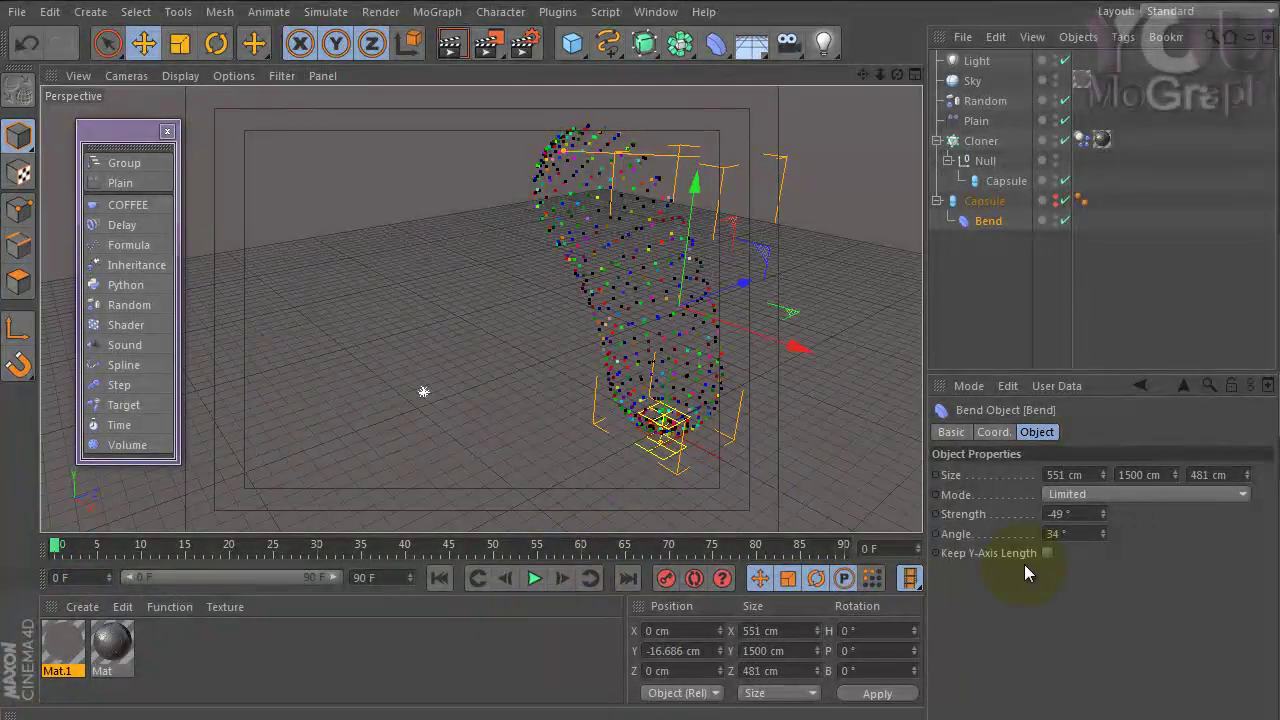
left_click_drag(1105, 538, 1100, 524)
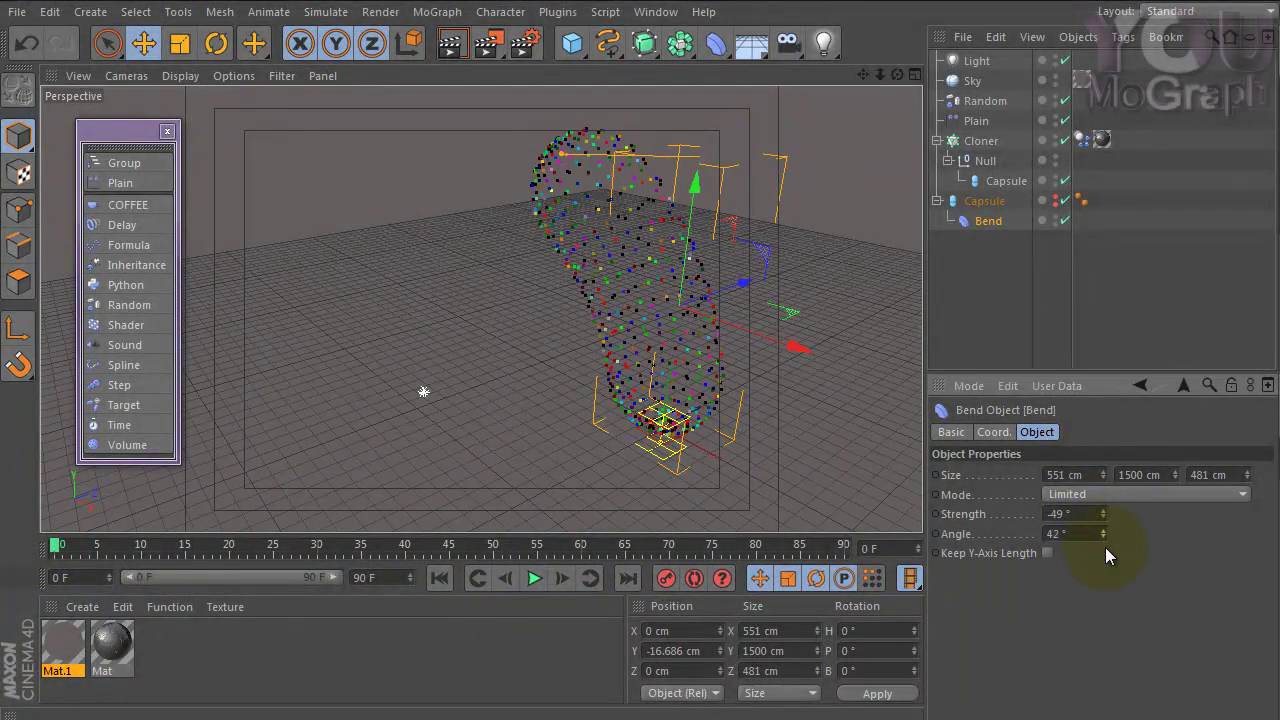
Preview the growth animation, stopping at frame 69, and orbit to a lower angle on the cluster.
left_click(538, 579)
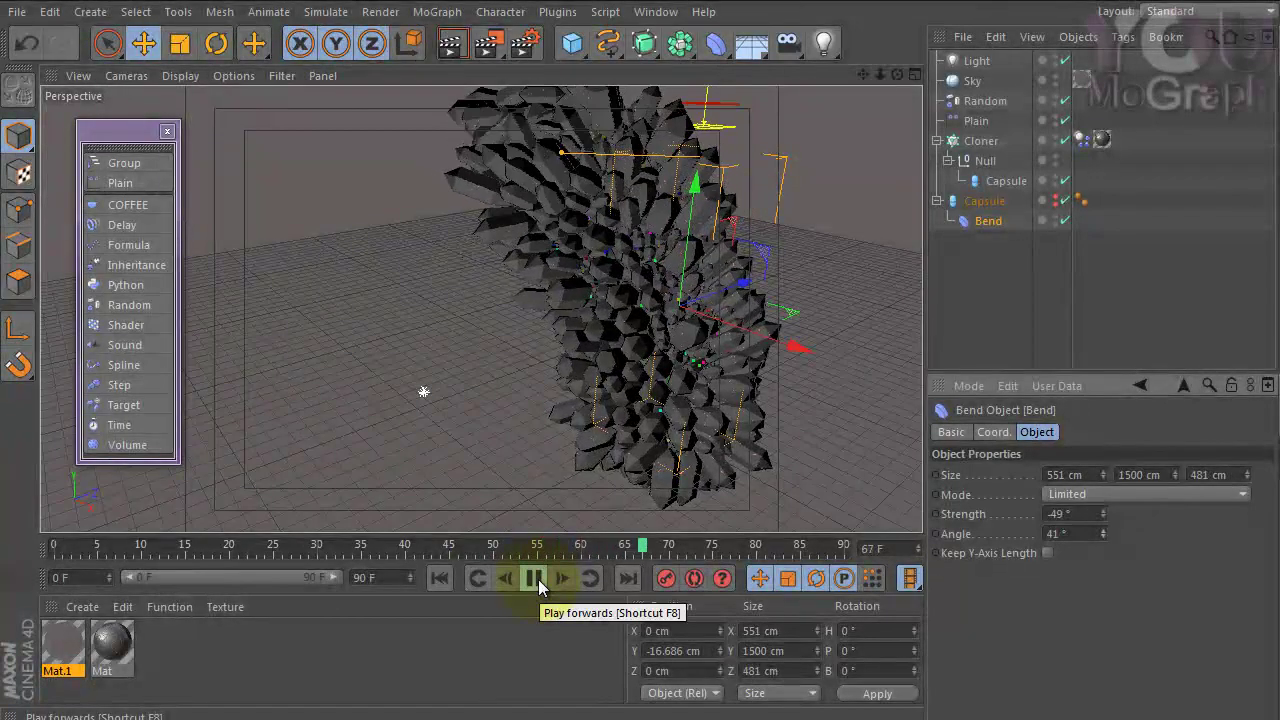
left_click(534, 580)
mouse_move(574, 446)
left_mouse_down("alt")
mouse_move(616, 383)
mouse_move(625, 406)
mouse_move(564, 420)
mouse_move(597, 414)
mouse_move(621, 436)
mouse_move(700, 420)
mouse_move(619, 420)
mouse_move(619, 396)
mouse_move(629, 421)
mouse_move(608, 404)
left_mouse_up("alt")
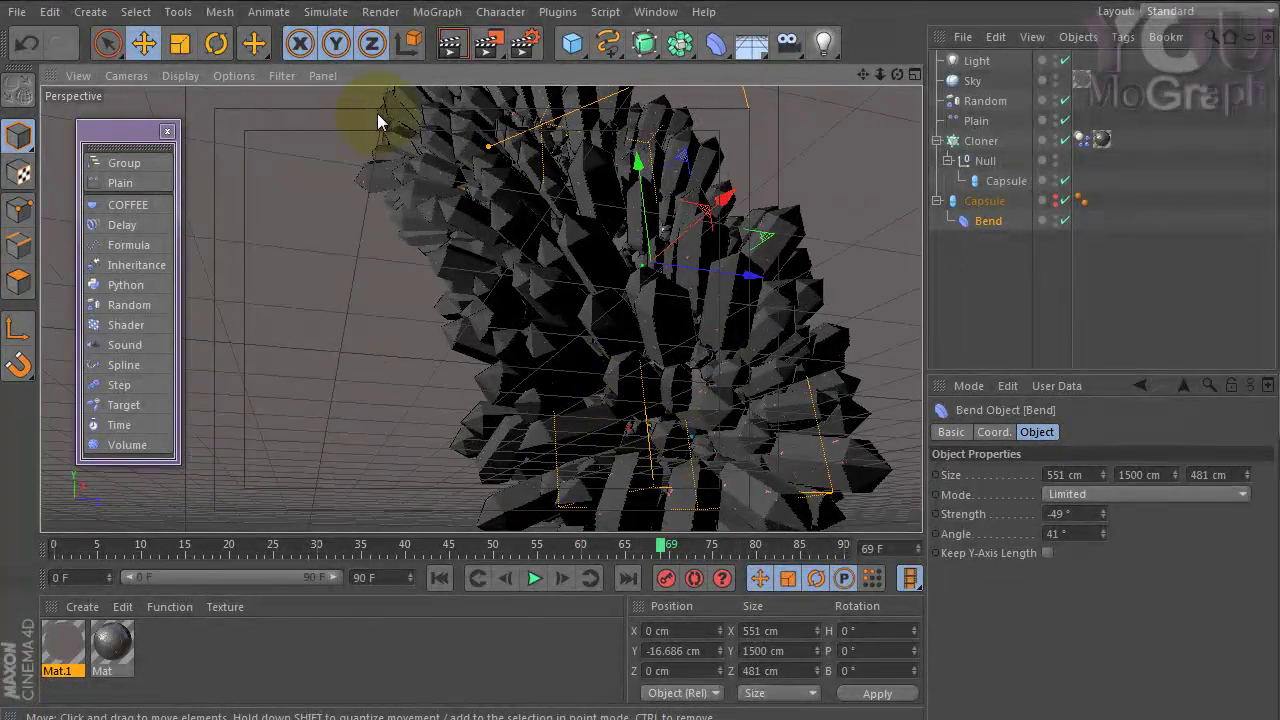
Add a camera and set the render output to 1280 x 720 at 24 fps.
left_click(784, 54)
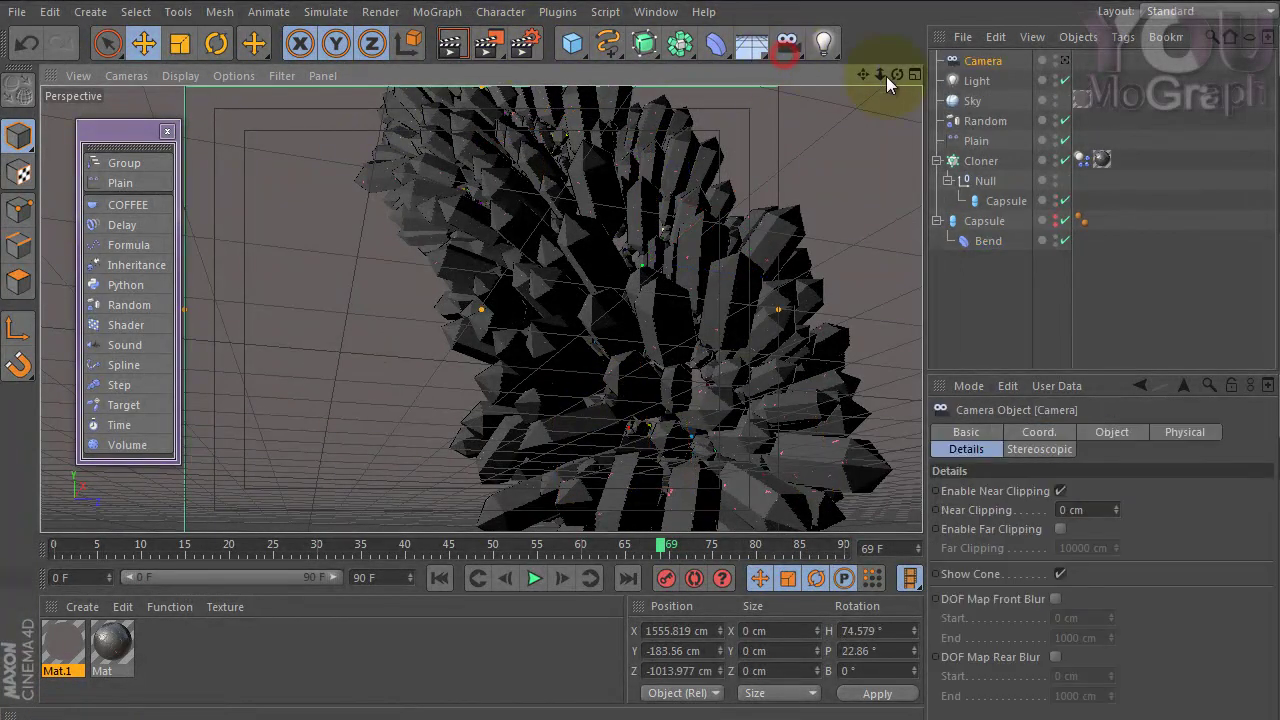
left_click(546, 47)
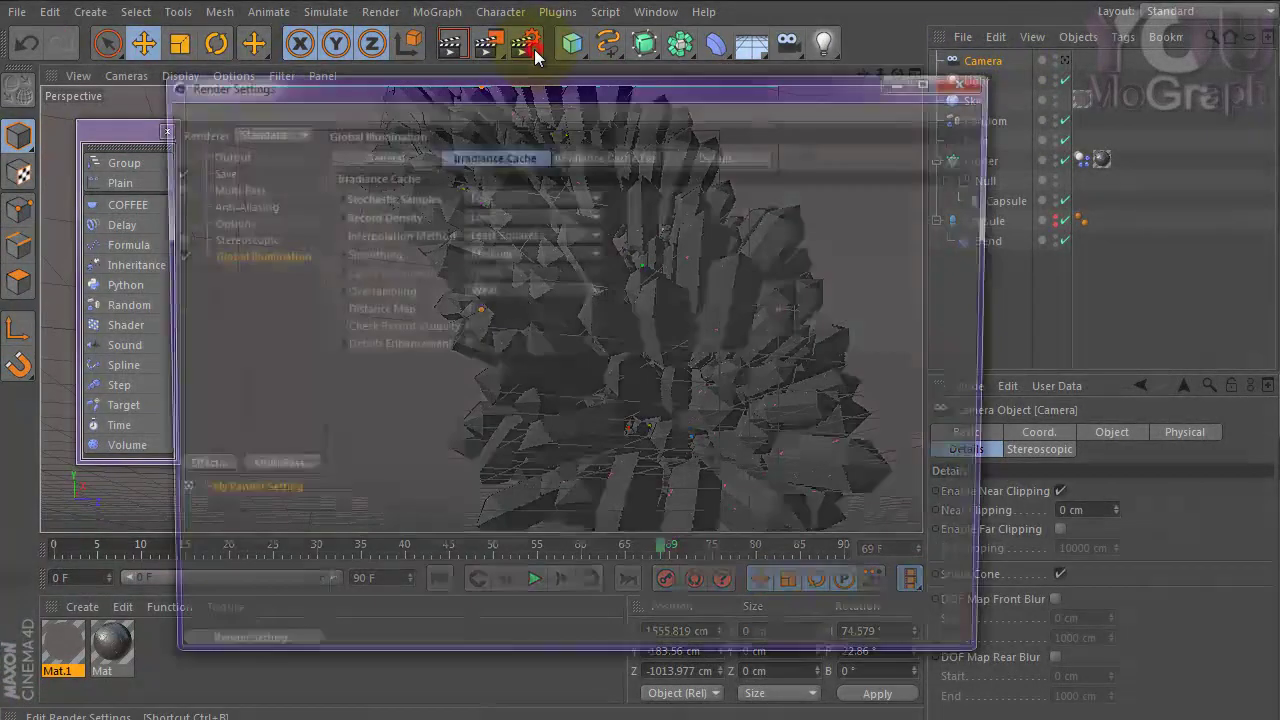
left_click(225, 155)
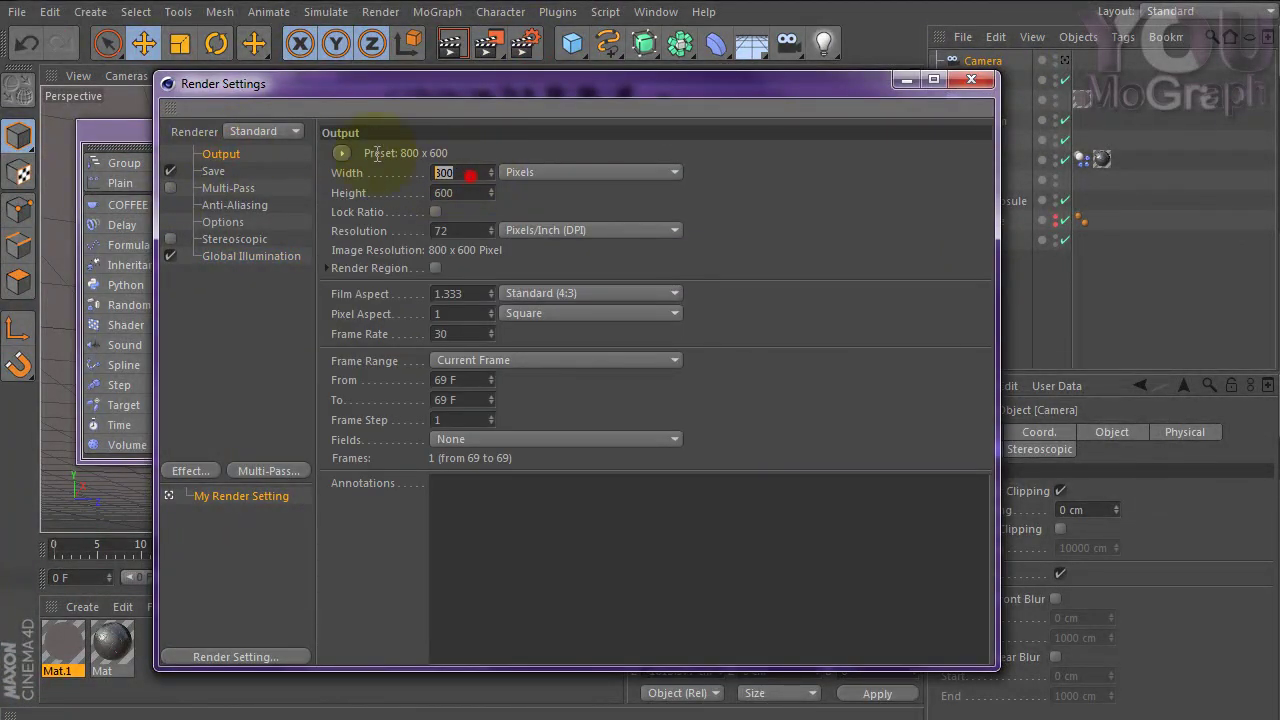
type("280")
key("Tab")
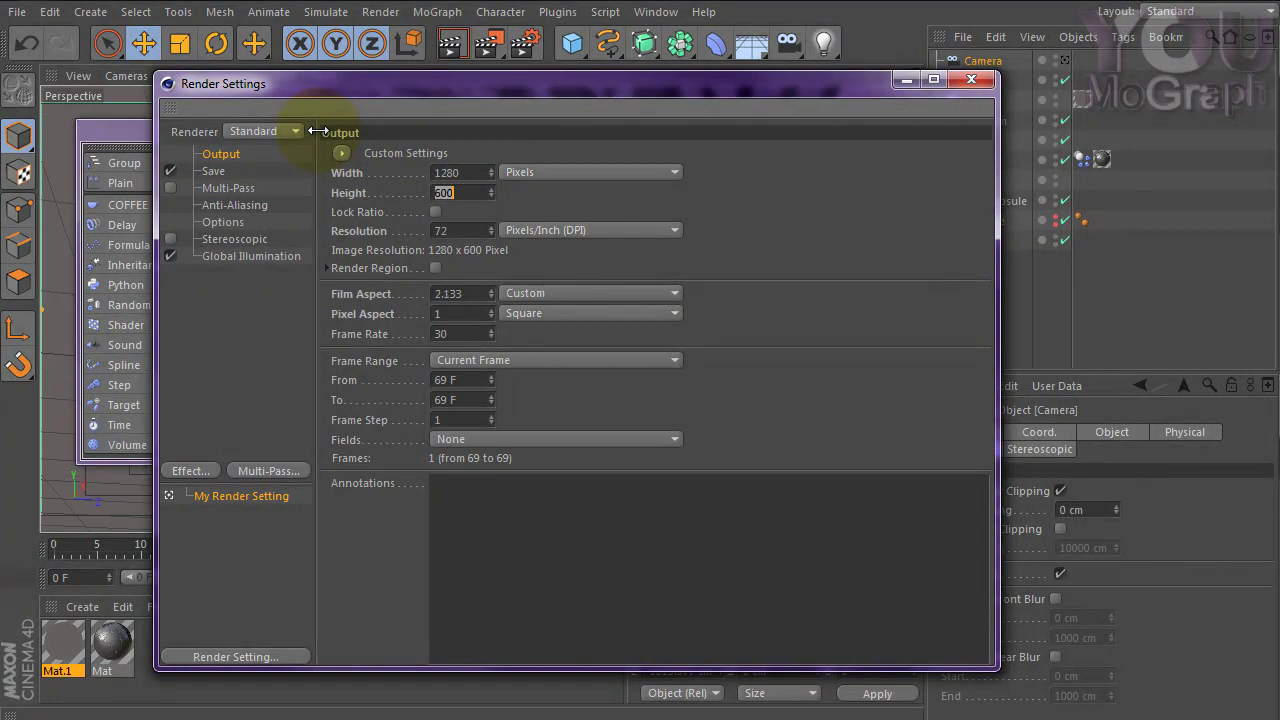
type("720")
key("Return")
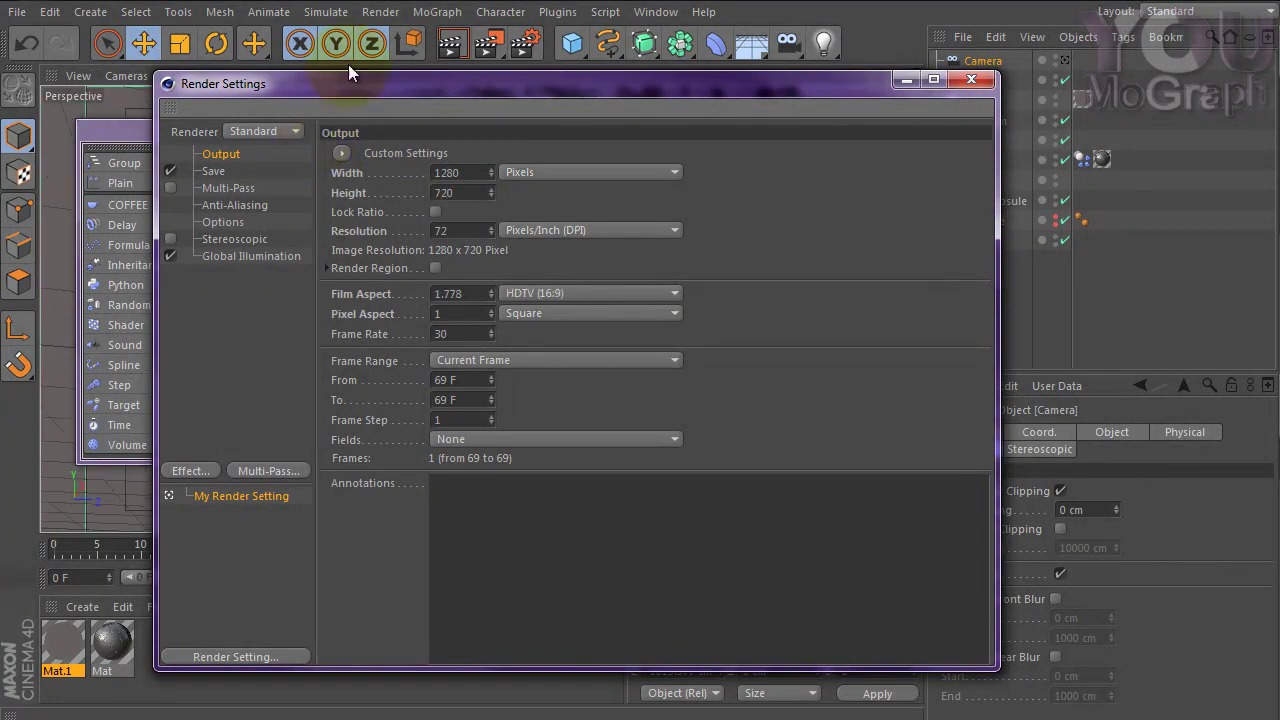
type("24")
key("Return")
left_click(971, 79)
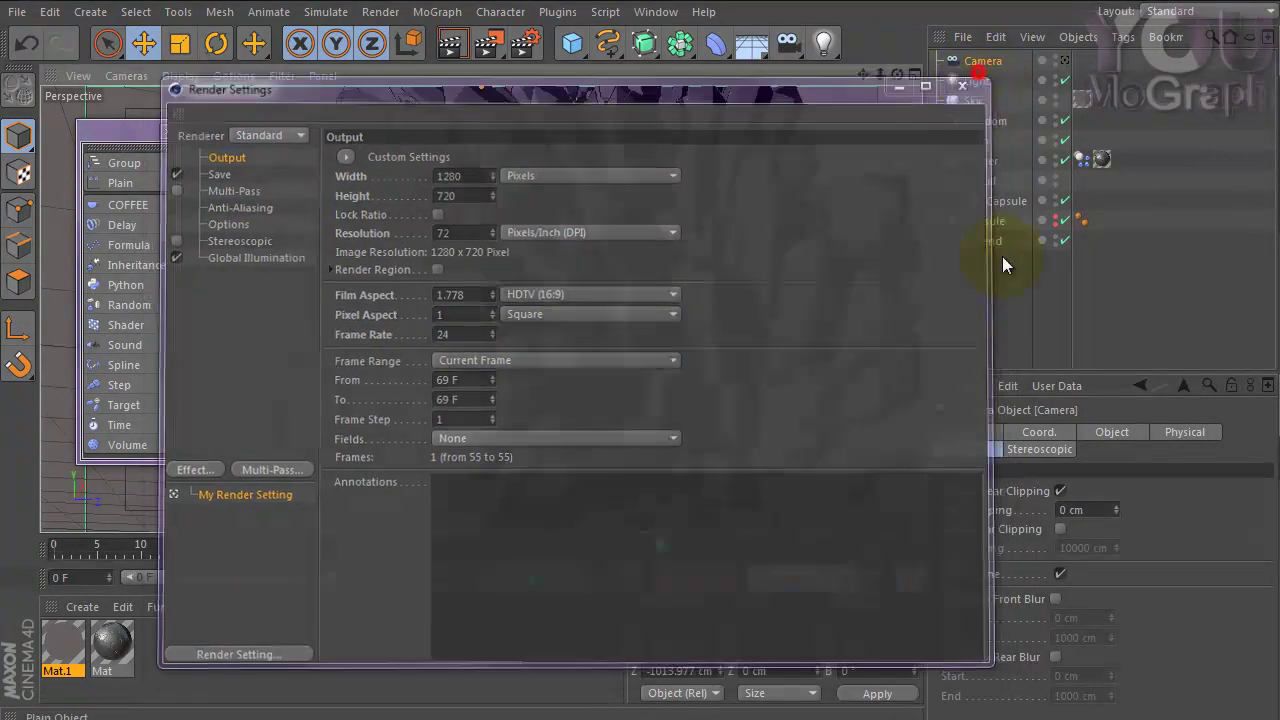
key("ctrl+d")
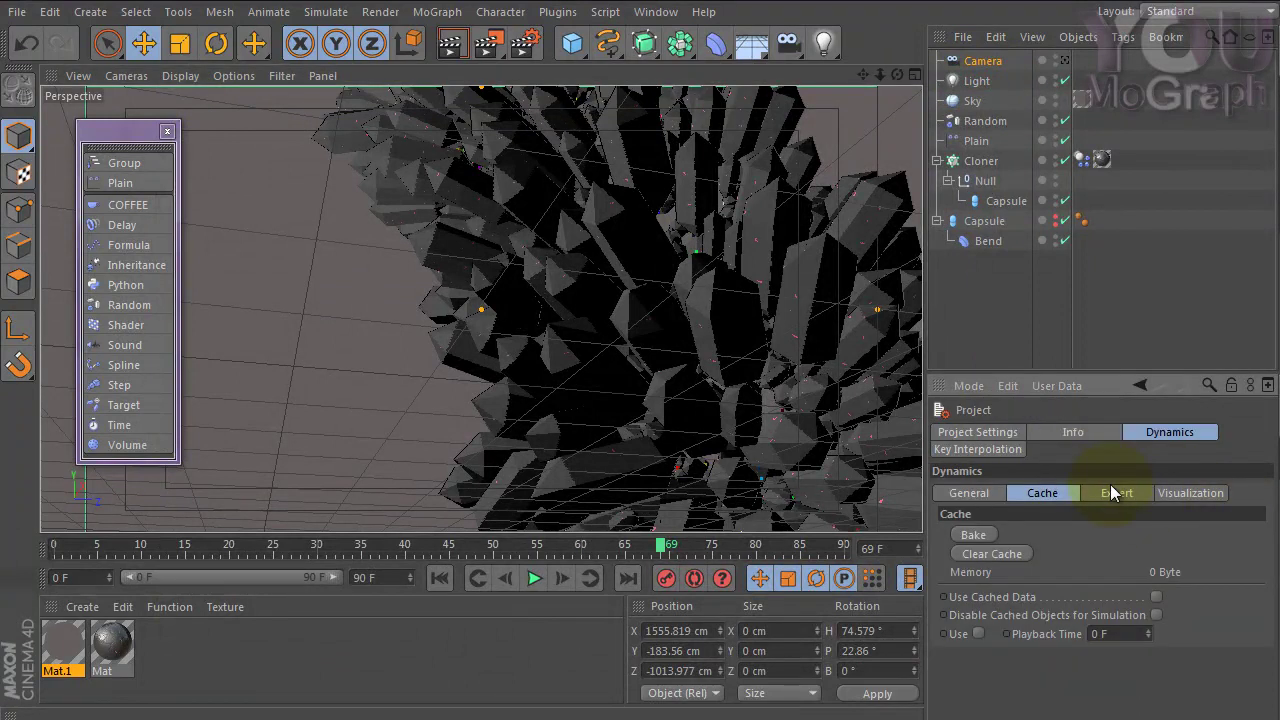
Set the project frame rate to 24 fps.
left_click(968, 492)
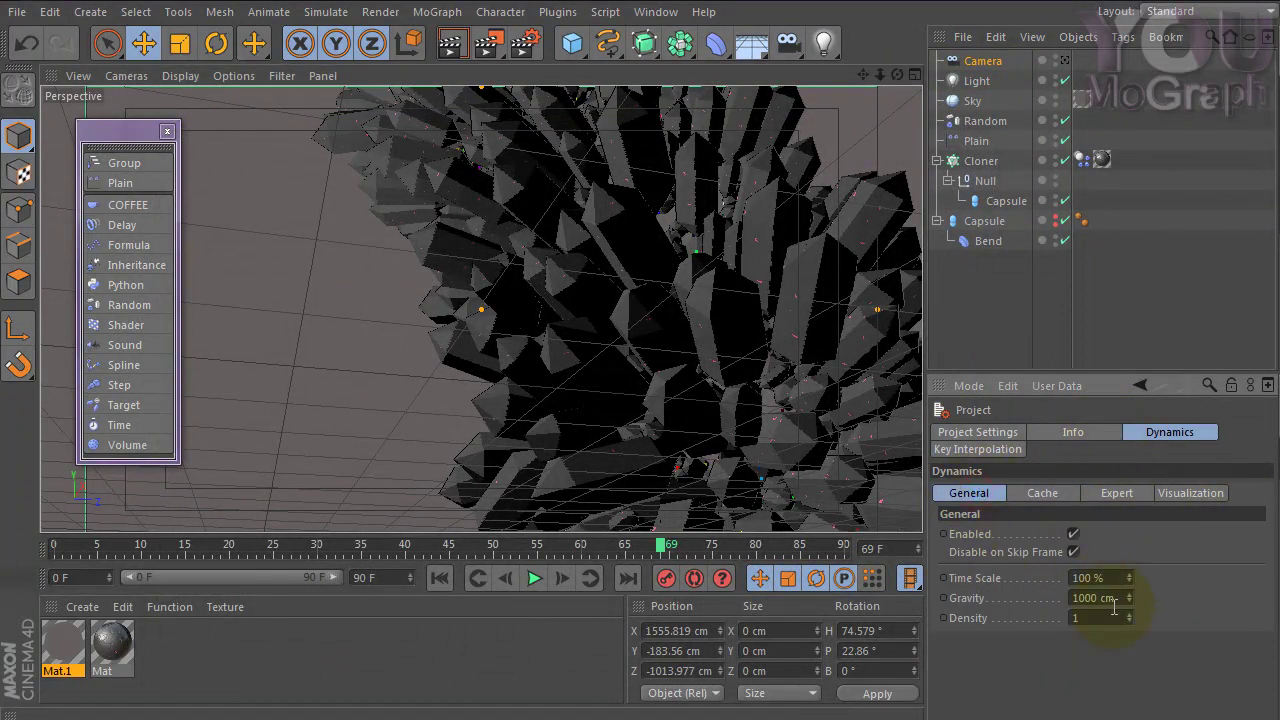
left_click(995, 436)
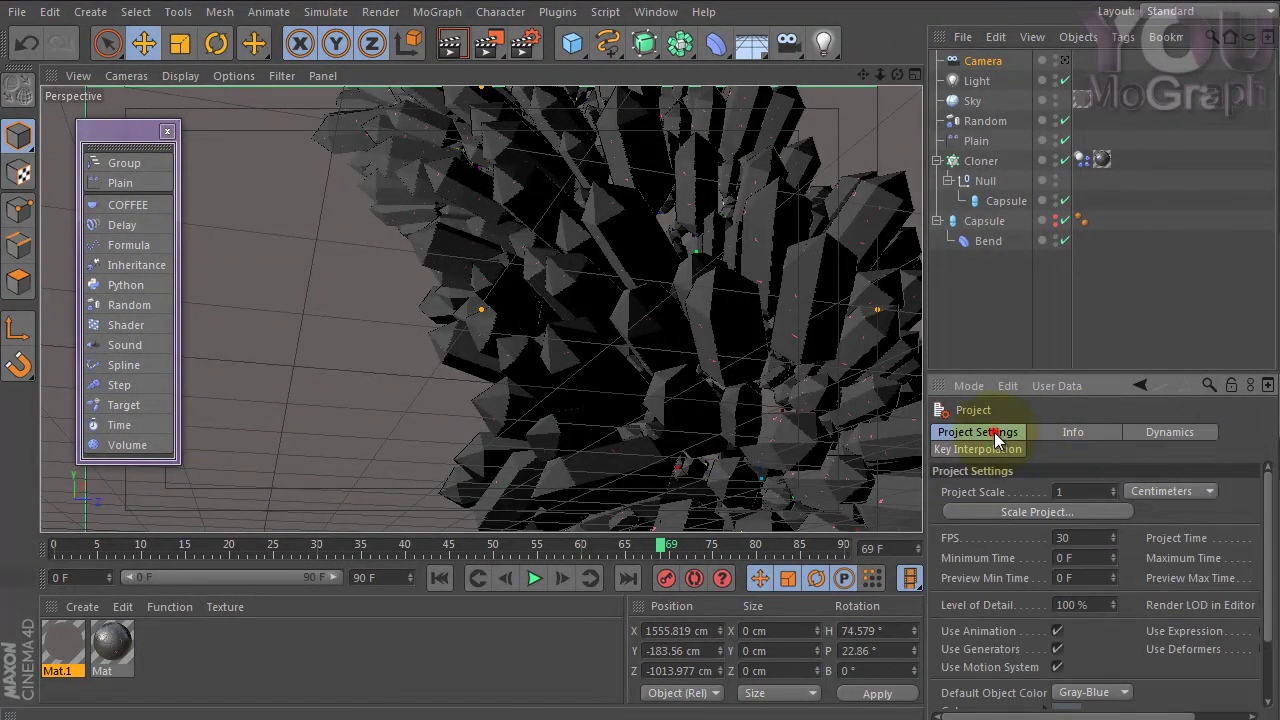
double_click(1079, 538)
type("24")
key("Return")
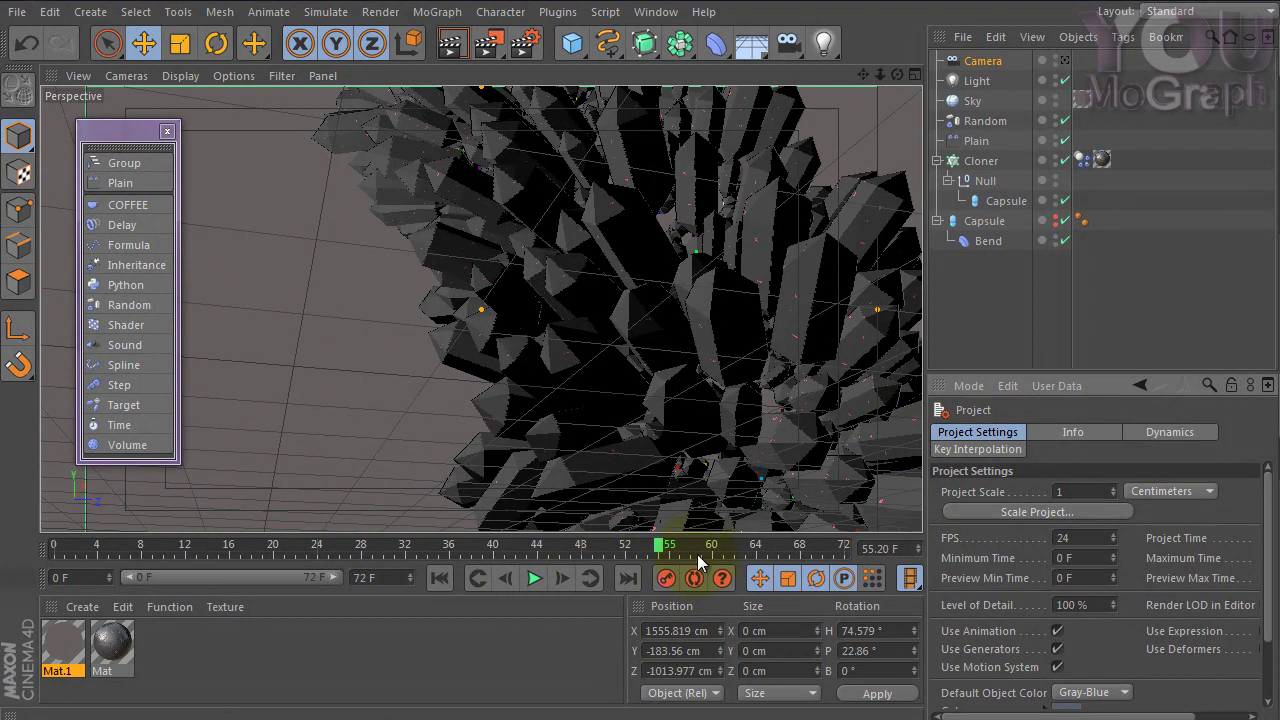
Rewind and play the animation from frame 0 to check it, then stop.
left_click_drag(671, 547, 28, 527)
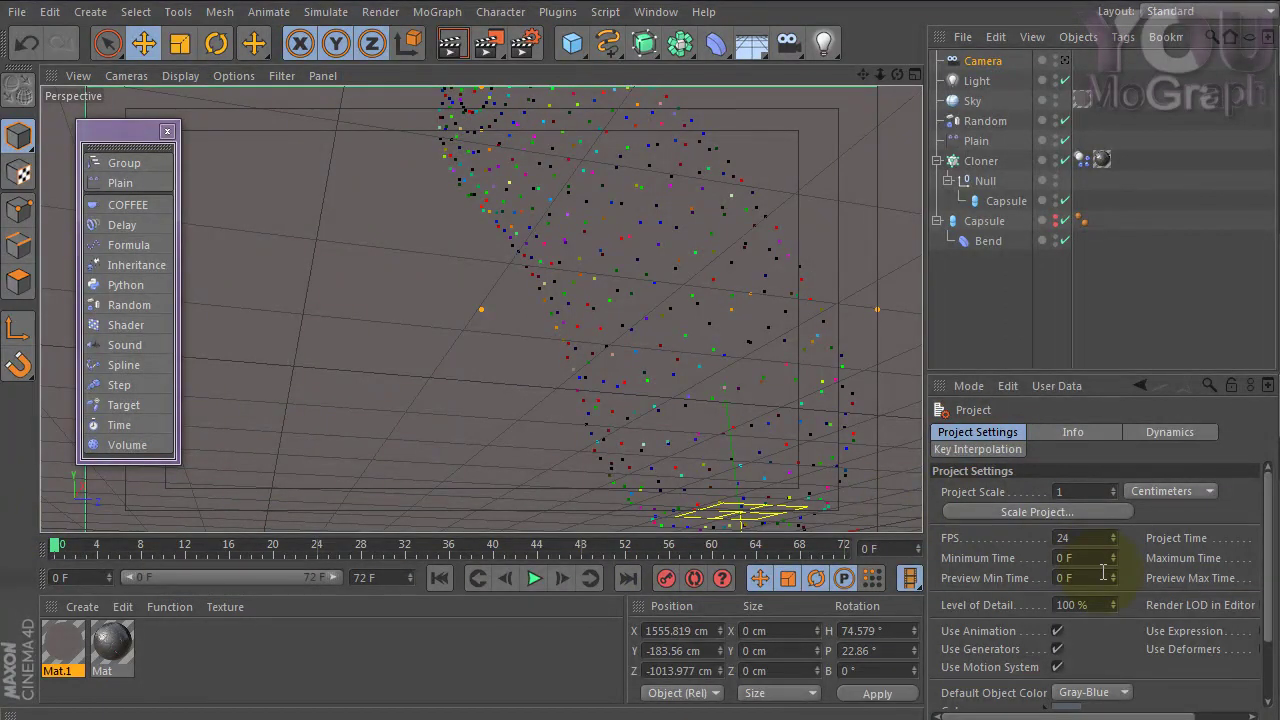
left_click(527, 578)
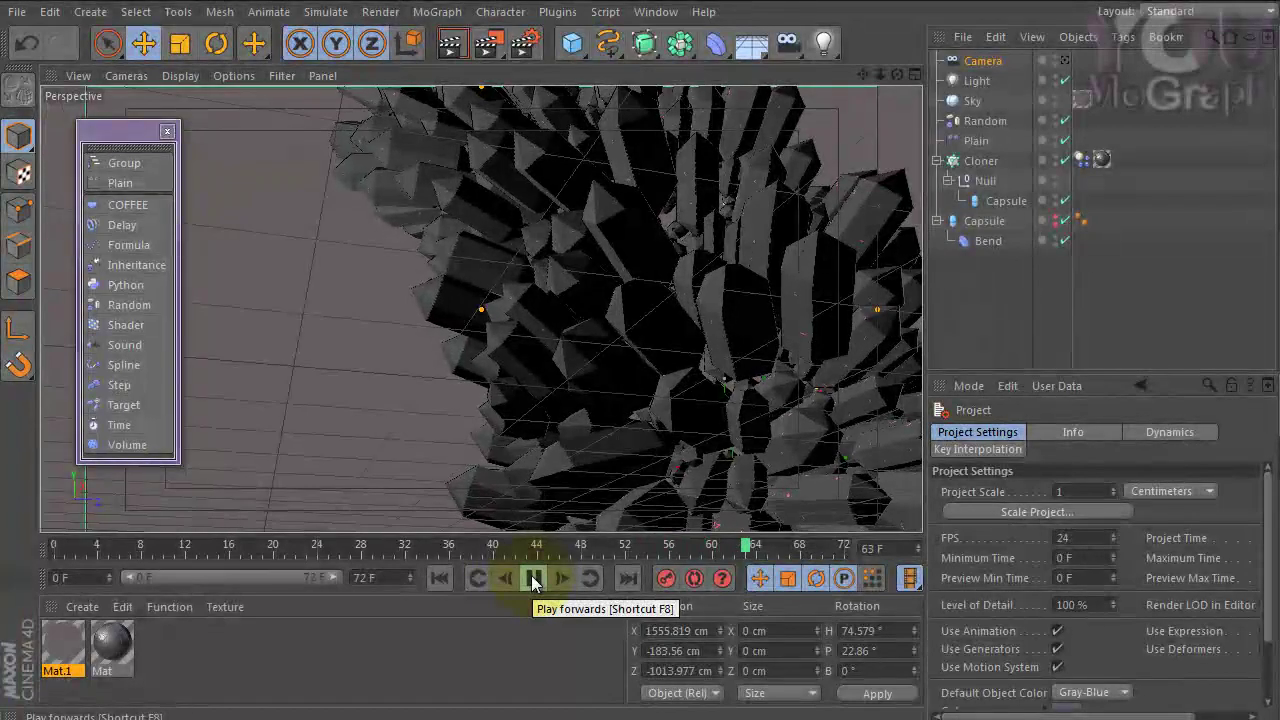
left_click(532, 582)
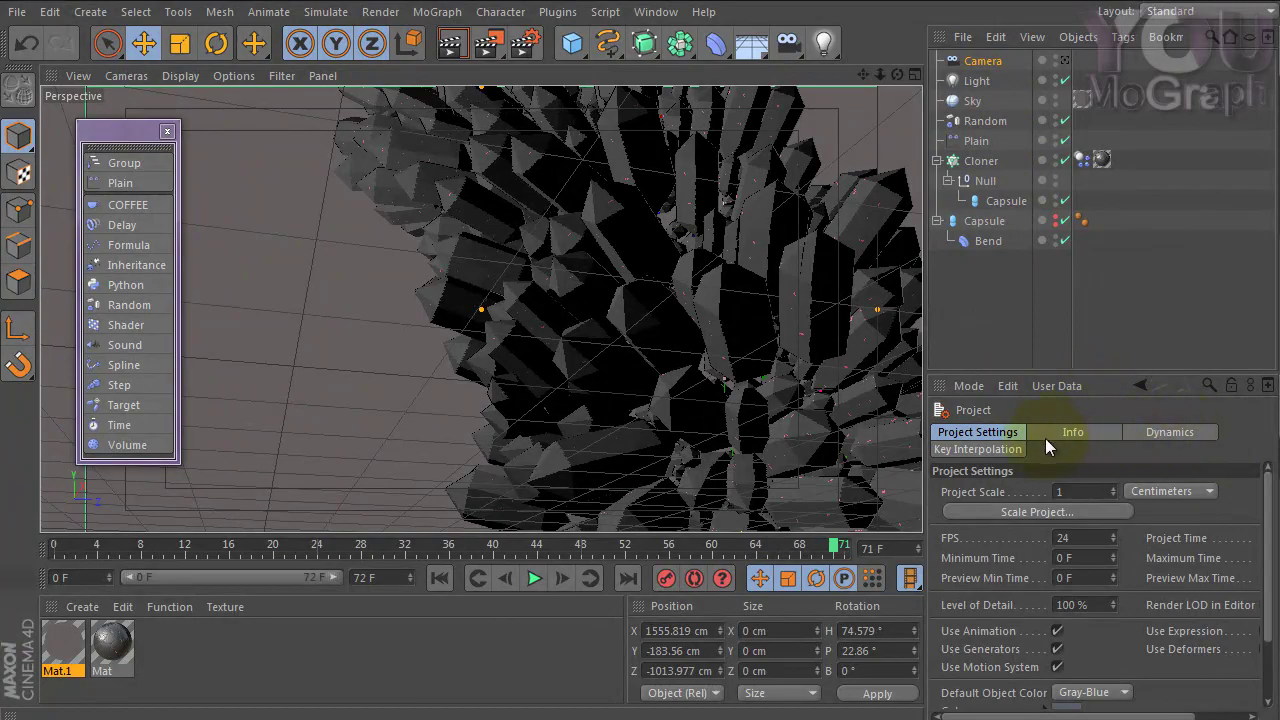
Bake the dynamics cache (24.01 MB) and move the playhead to frame 72.
left_click(1172, 432)
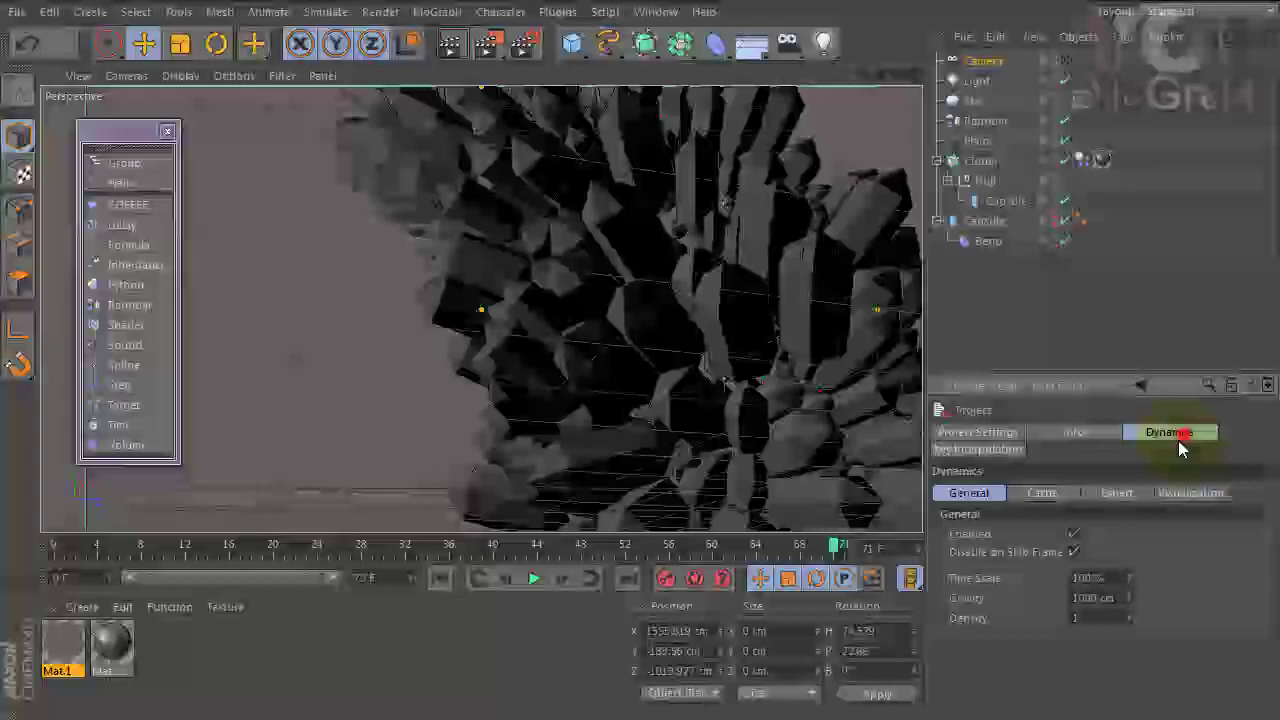
left_click(1063, 490)
left_click(970, 535)
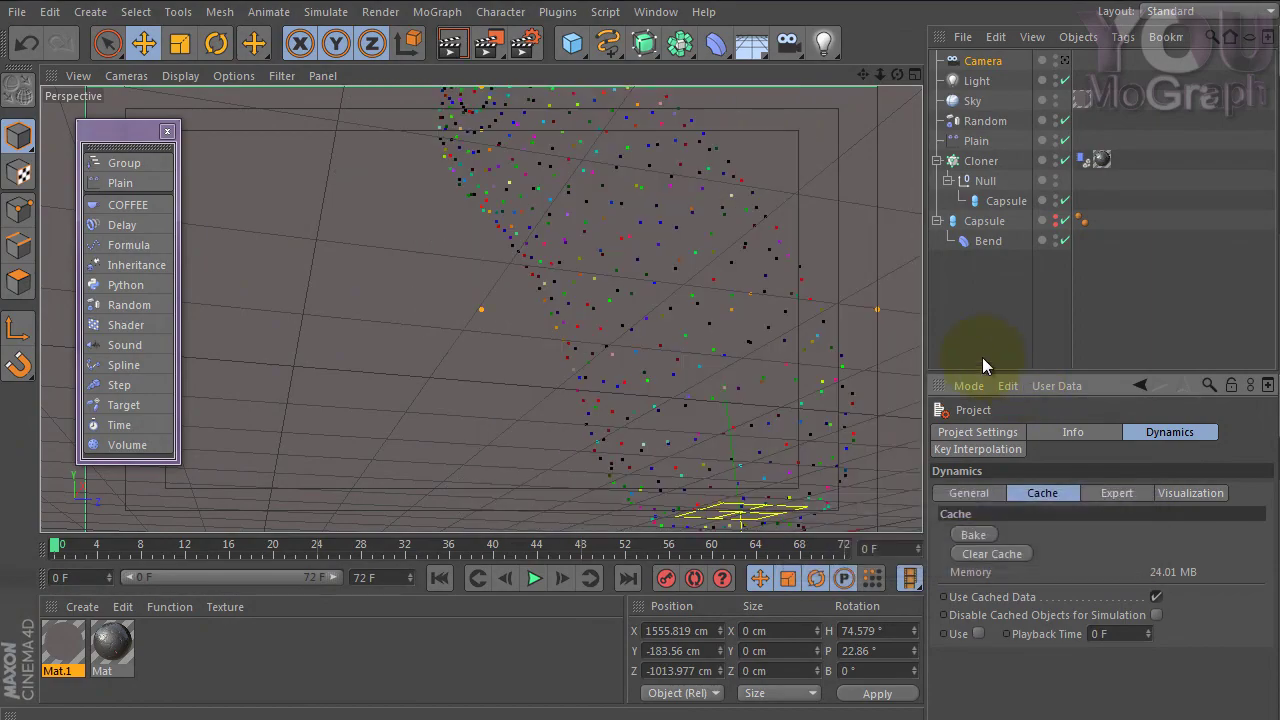
mouse_move(52, 545)
left_mouse_down()
mouse_move(814, 543)
mouse_move(642, 543)
mouse_move(914, 528)
left_mouse_up()
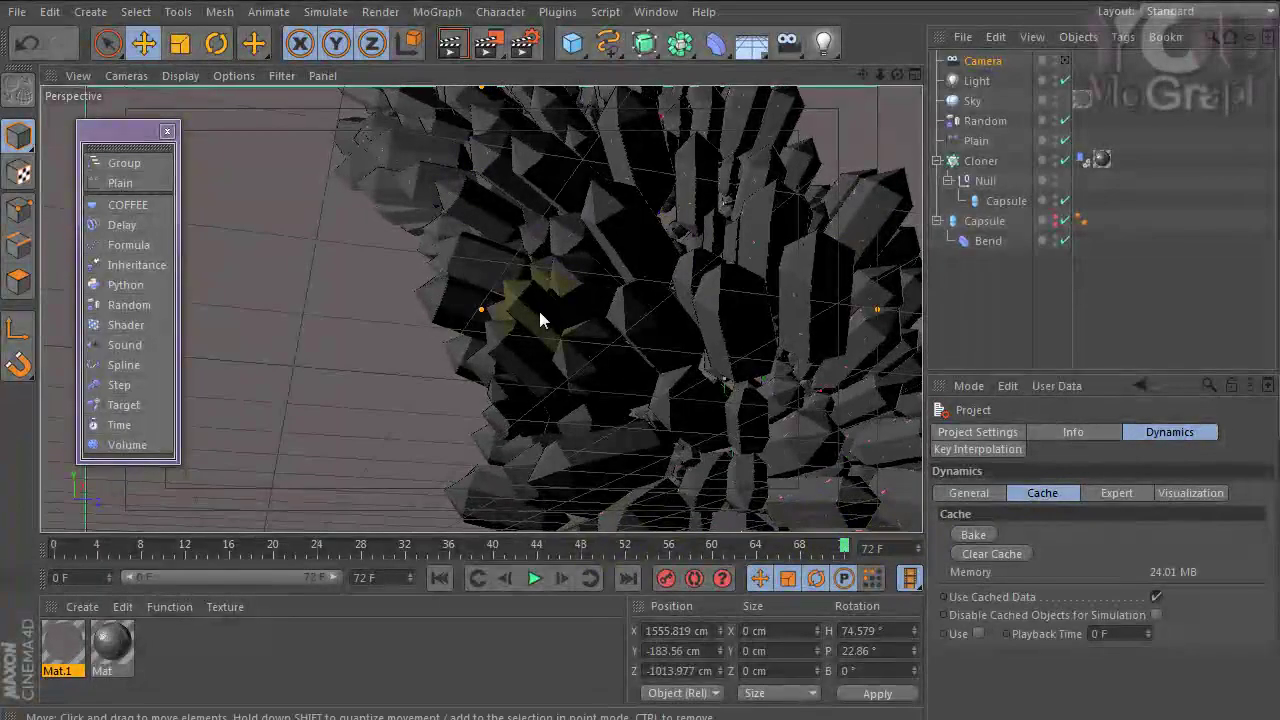
Look through the scene camera and reframe it to look down on the cluster.
left_click(1065, 61)
mouse_move(600, 391)
left_mouse_down("alt")
mouse_move(594, 323)
mouse_move(643, 363)
mouse_move(623, 357)
left_mouse_up("alt")
mouse_move(624, 357)
middle_mouse_down("alt")
mouse_move(619, 290)
mouse_move(660, 369)
middle_mouse_up("alt")
mouse_move(659, 364)
left_mouse_down("alt")
mouse_move(634, 366)
mouse_move(689, 374)
mouse_move(677, 362)
left_mouse_up("alt")
mouse_move(675, 354)
middle_mouse_down("alt")
mouse_move(645, 290)
mouse_move(653, 278)
middle_mouse_up("alt")
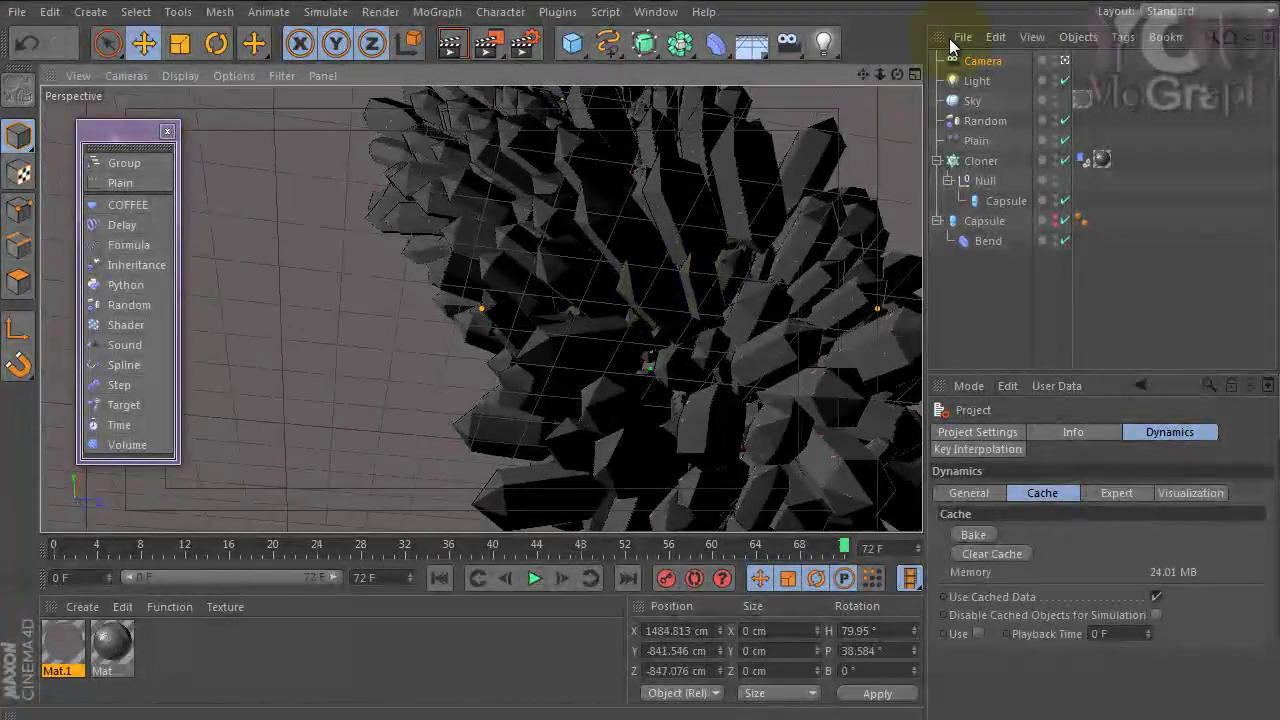
Return to the editor view and zoom out to see the camera frustum and cluster.
left_click(1066, 61)
mouse_move(817, 286)
left_mouse_down("alt")
mouse_move(708, 326)
mouse_move(457, 290)
left_mouse_up("alt")
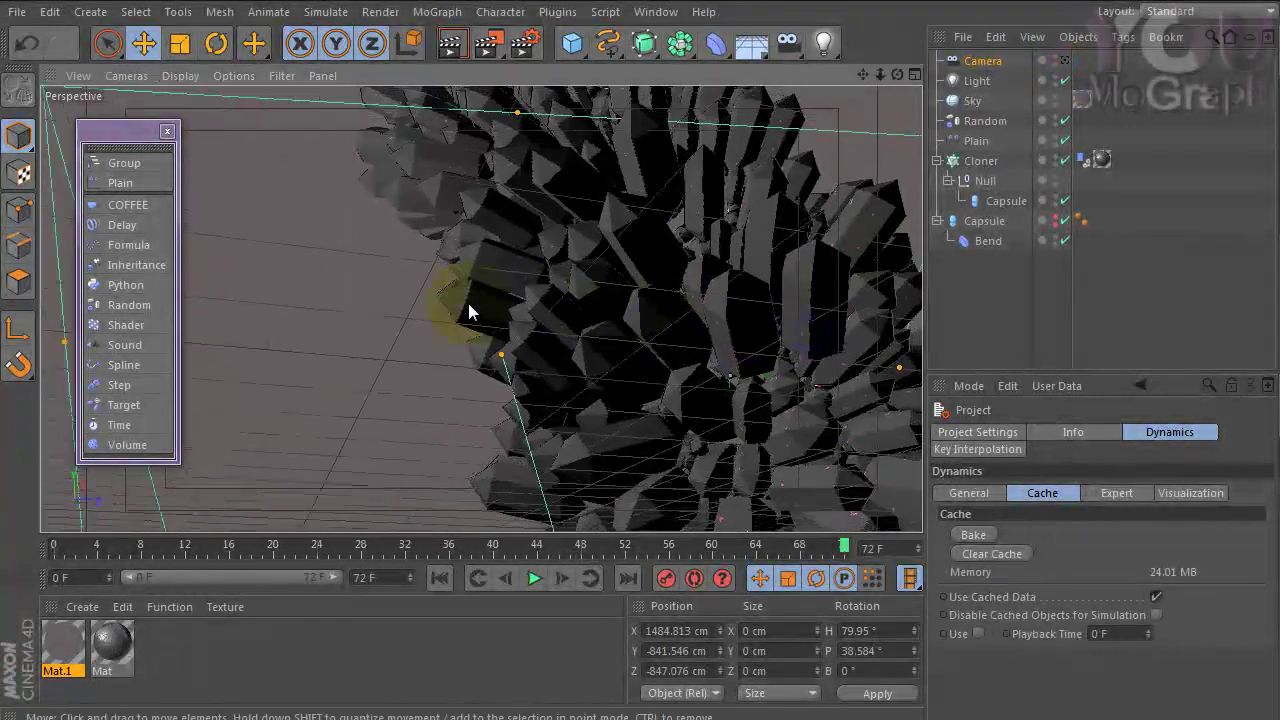
mouse_move(657, 320)
left_mouse_down("alt")
mouse_move(461, 310)
mouse_move(632, 300)
mouse_move(528, 454)
mouse_move(715, 295)
mouse_move(736, 452)
mouse_move(829, 206)
mouse_move(614, 286)
mouse_move(690, 312)
mouse_move(562, 429)
left_mouse_up("alt")
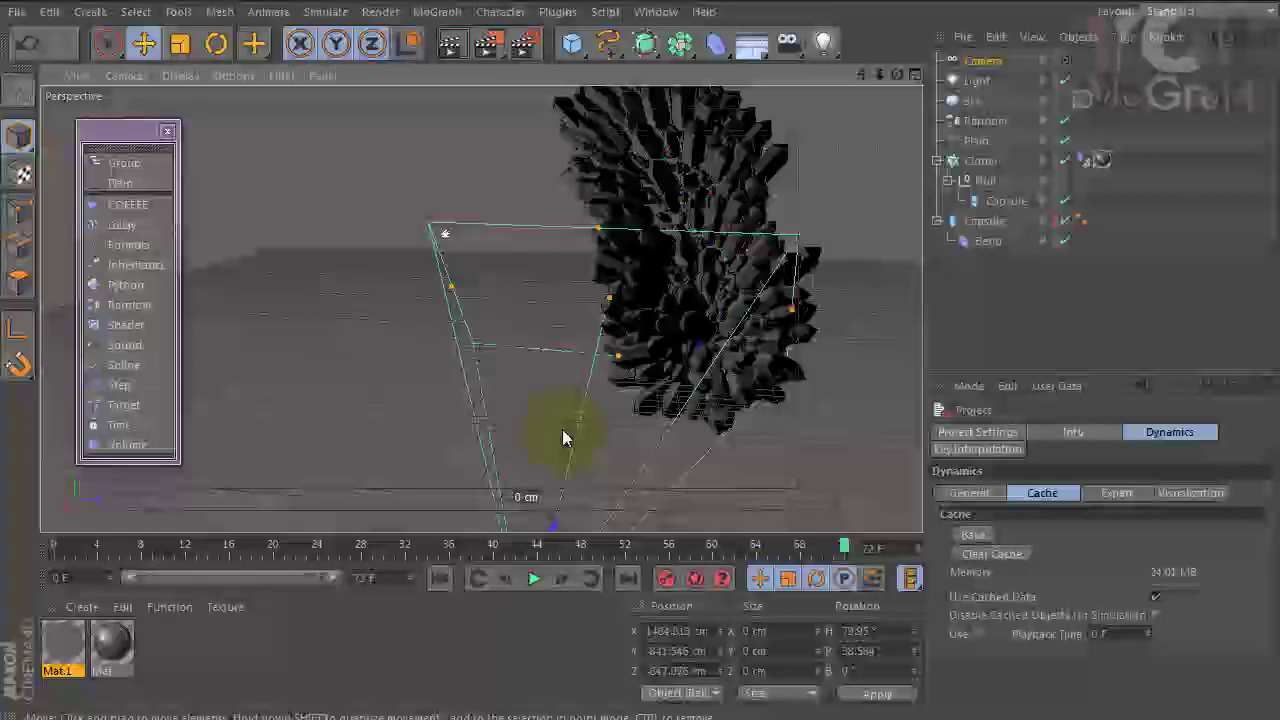
Create a Polygon plane and enlarge it to 3021.816 × 2639.623 cm.
left_click(571, 45)
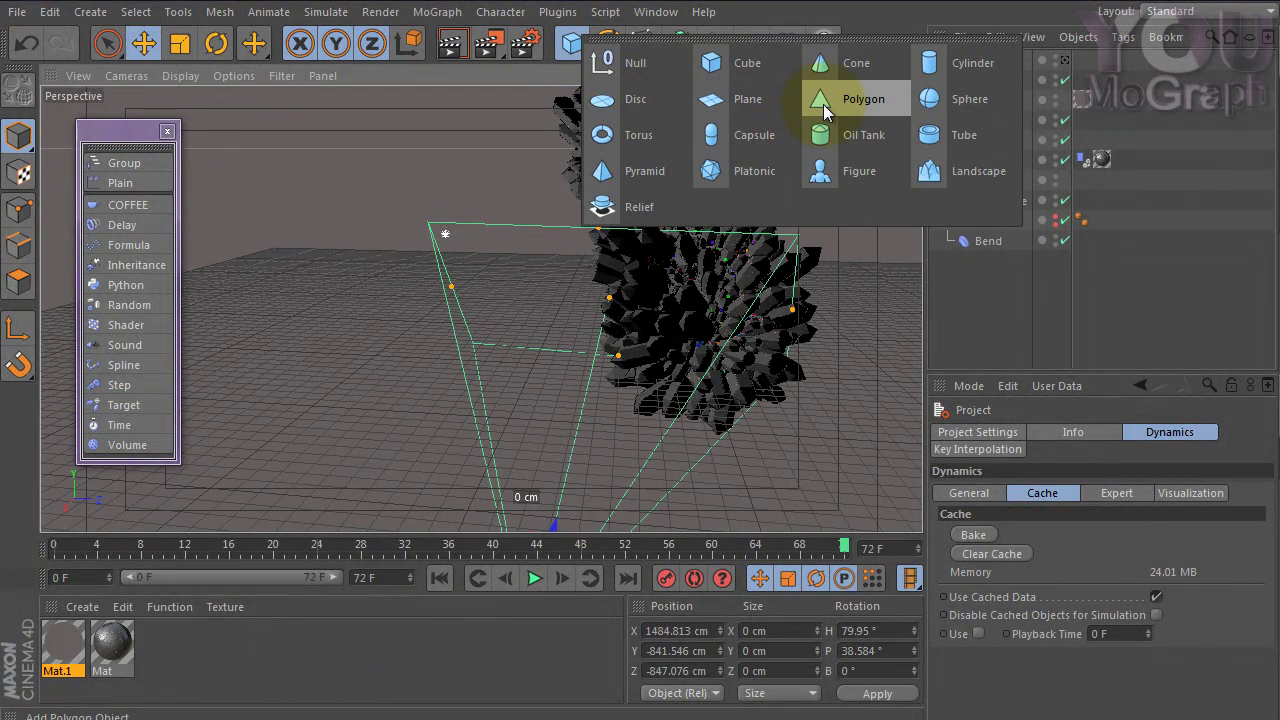
left_click(823, 101)
mouse_move(608, 379)
left_mouse_down("alt")
mouse_move(794, 397)
mouse_move(717, 452)
mouse_move(827, 397)
mouse_move(541, 354)
mouse_move(400, 443)
left_mouse_up("alt")
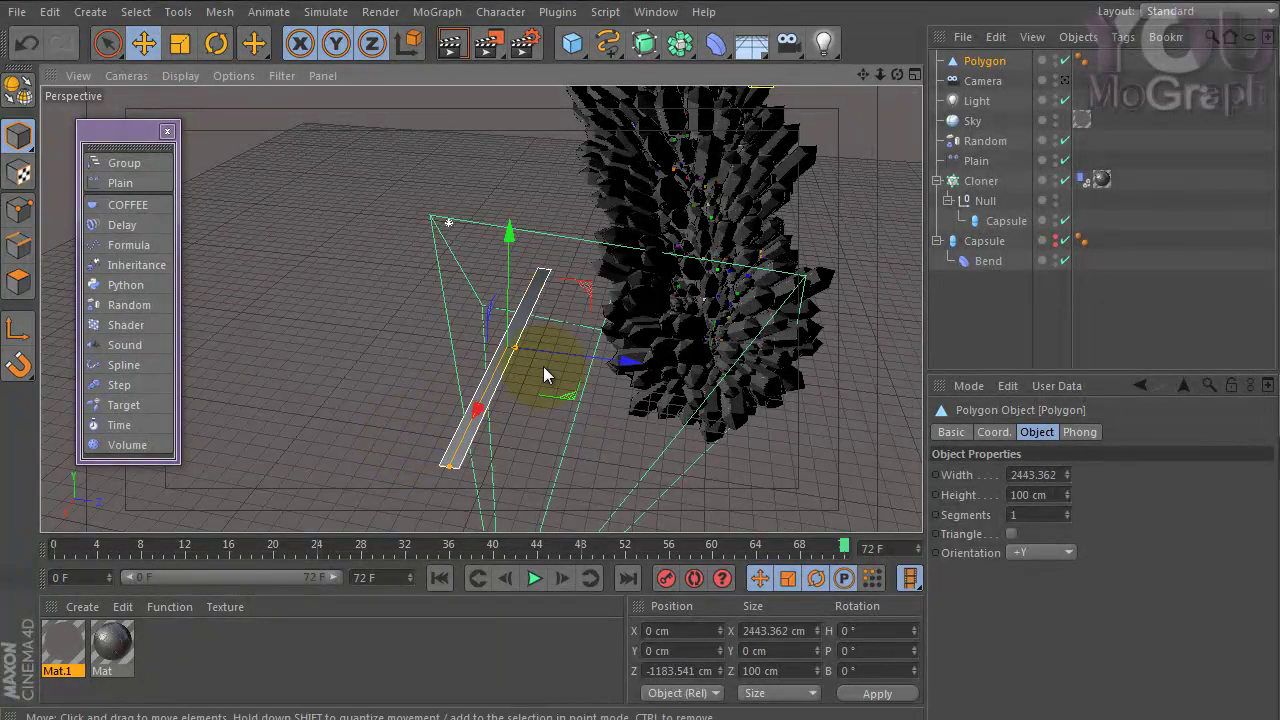
left_click_drag(515, 348, 690, 416)
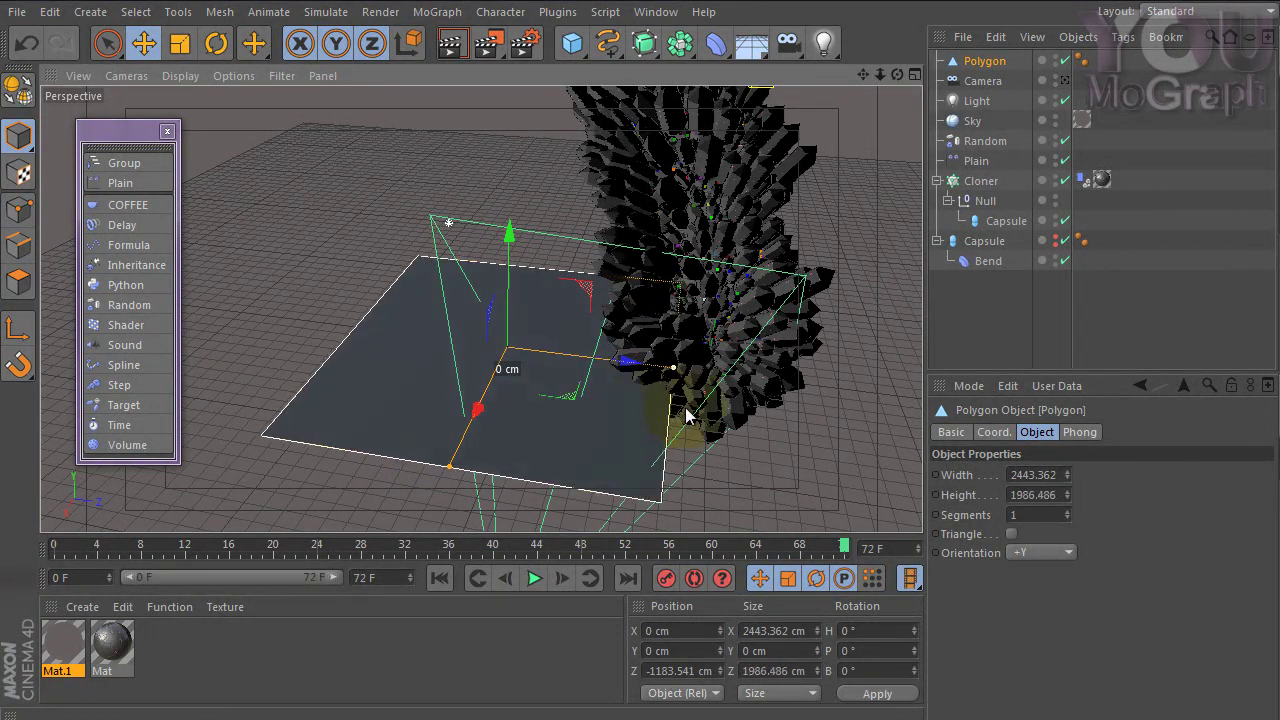
left_click_drag(450, 470, 431, 506)
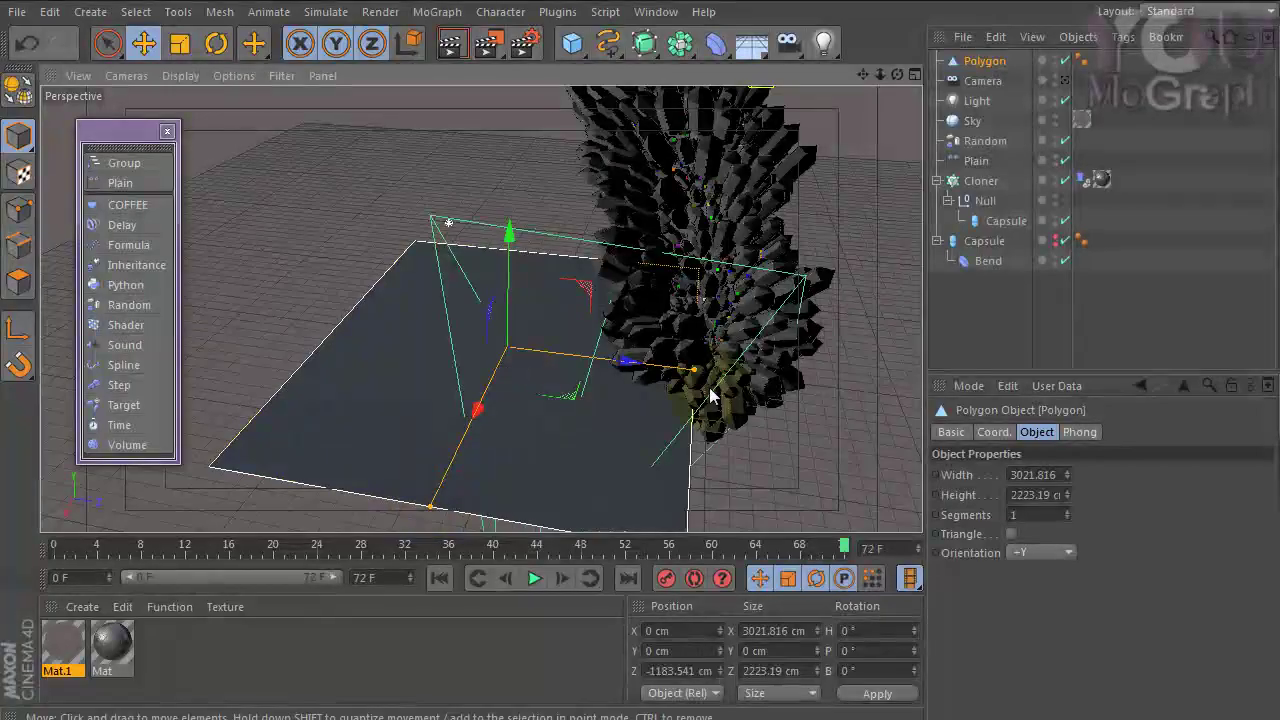
left_click_drag(700, 372, 737, 377)
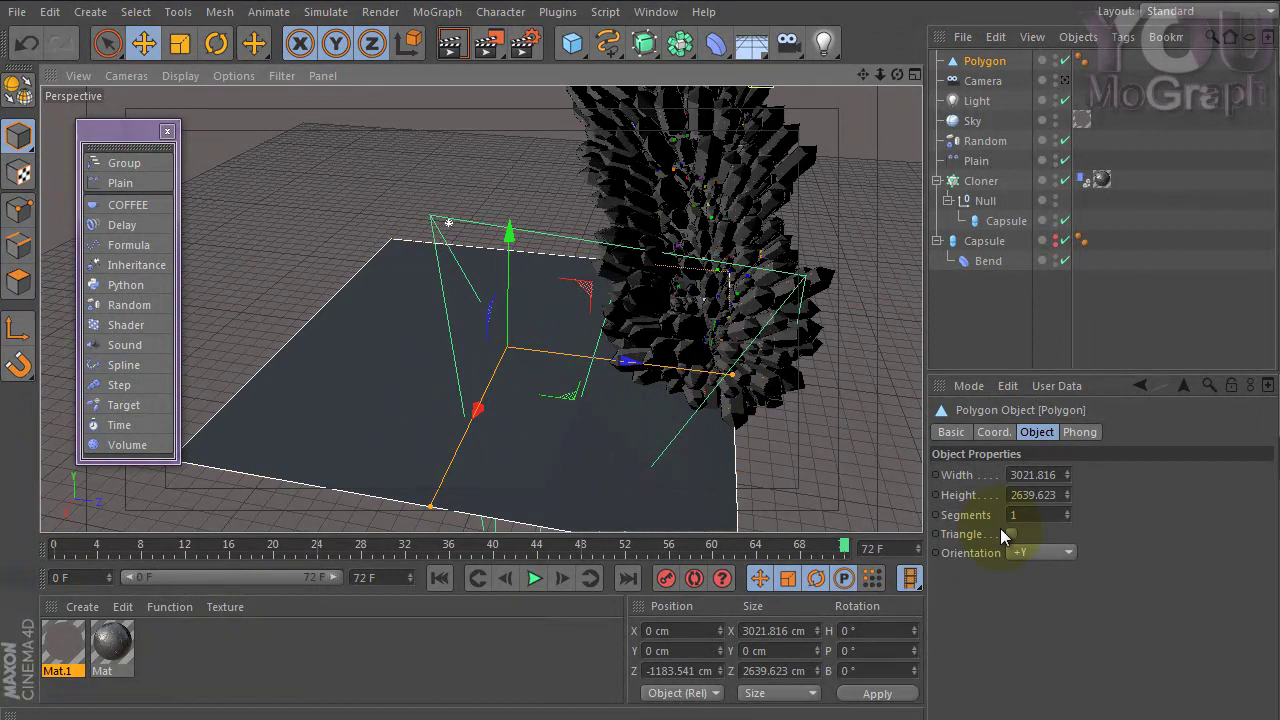
Orient the plane to −Z and move it to Z −2905.688 cm.
left_click(1045, 555)
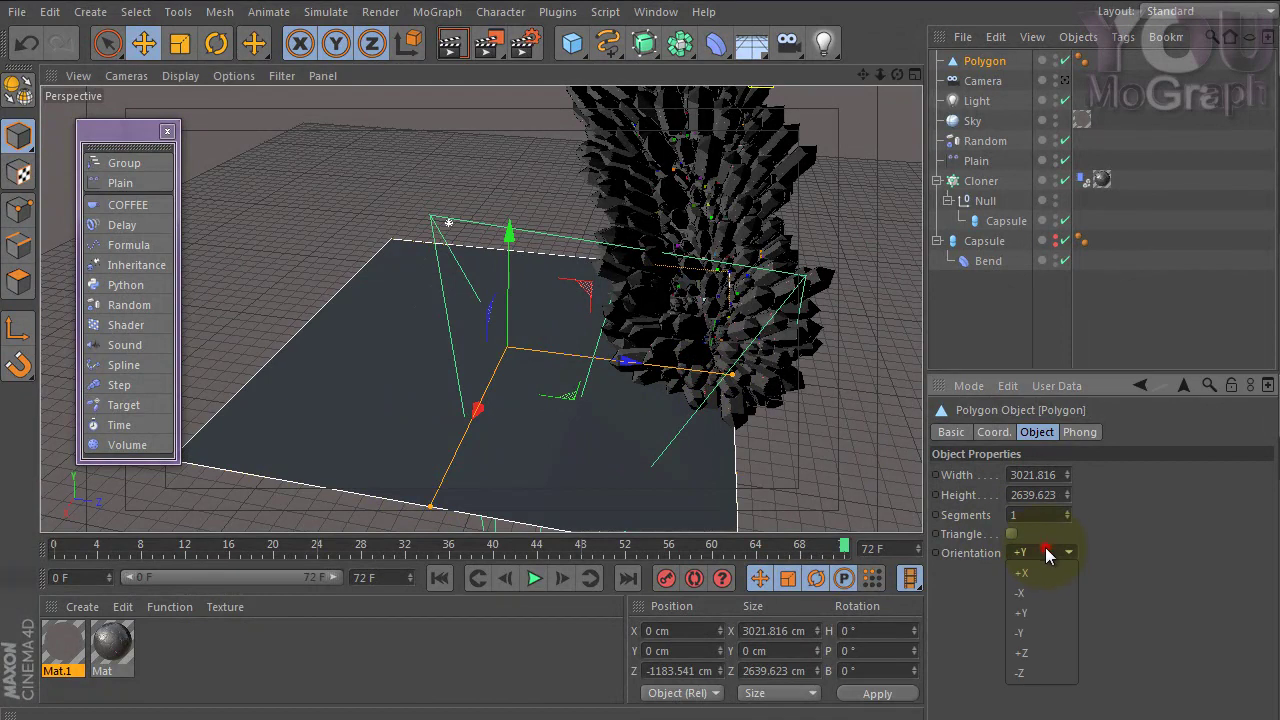
left_click(1044, 673)
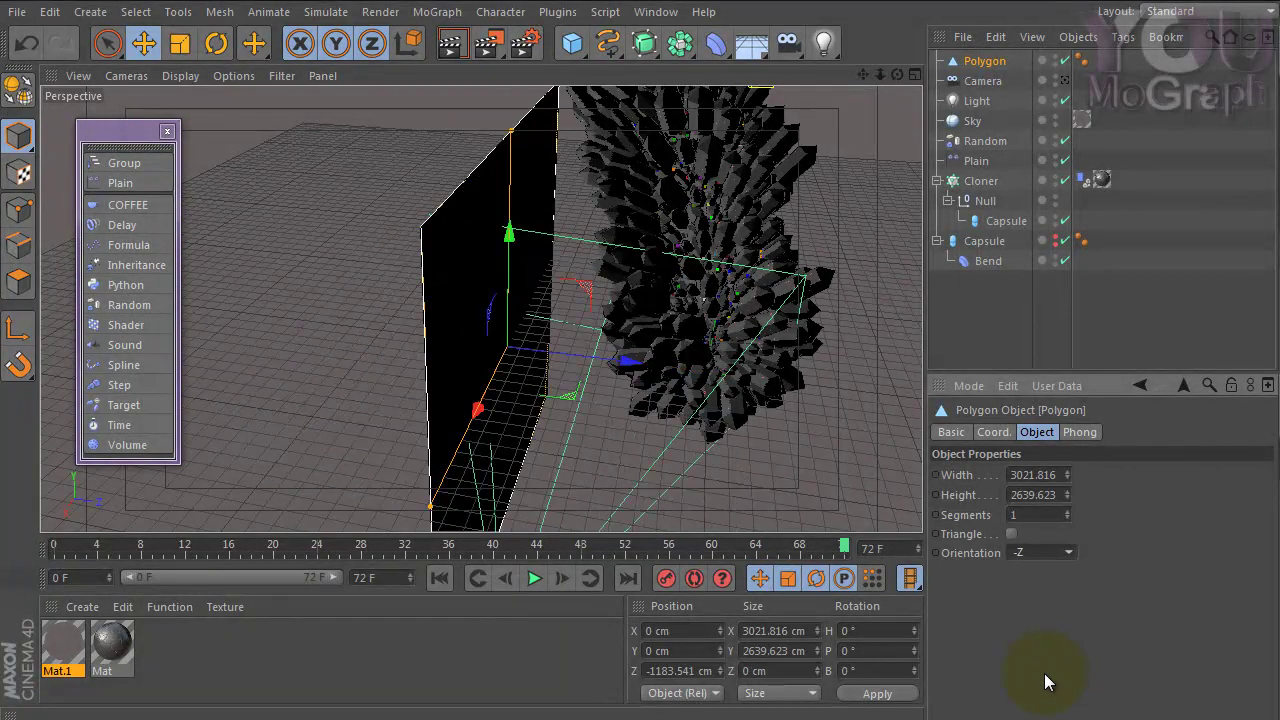
left_click_drag(623, 365, 458, 333)
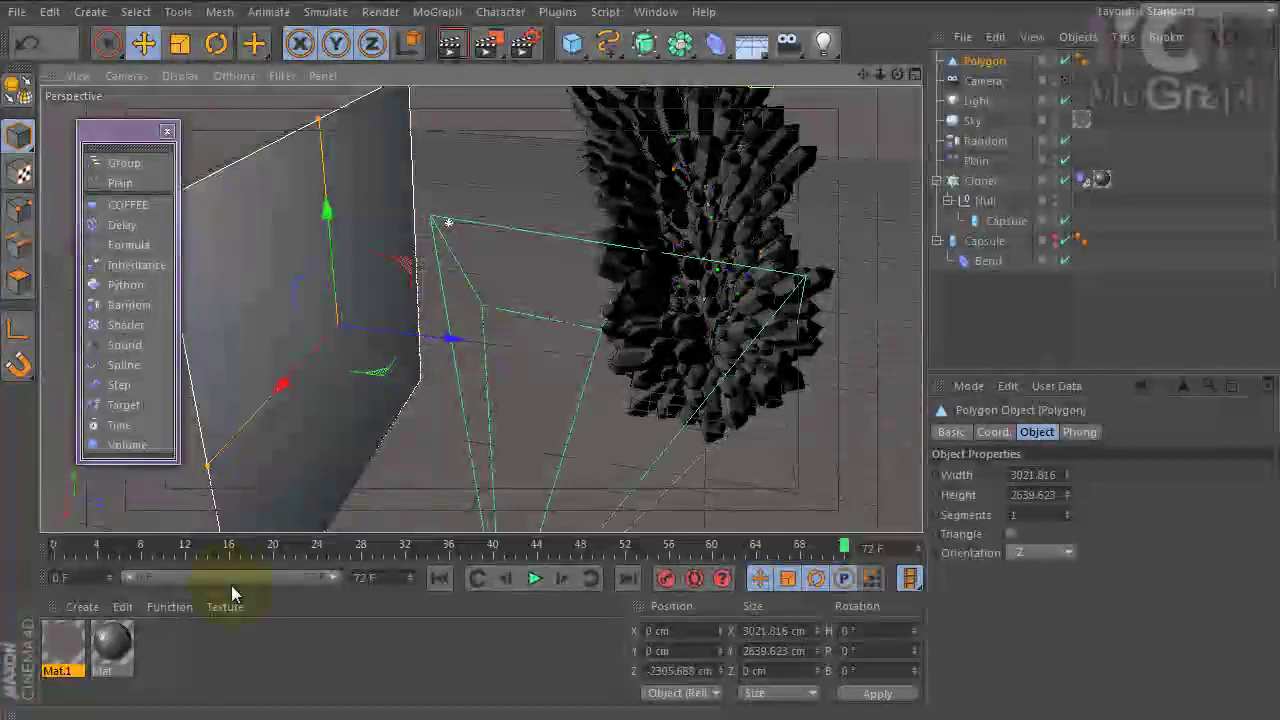
Copy Mat.1 as Mat.2, apply it to the plane, and give it white 255/255/255 luminance.
left_click_drag(68, 655, 234, 651, "ctrl")
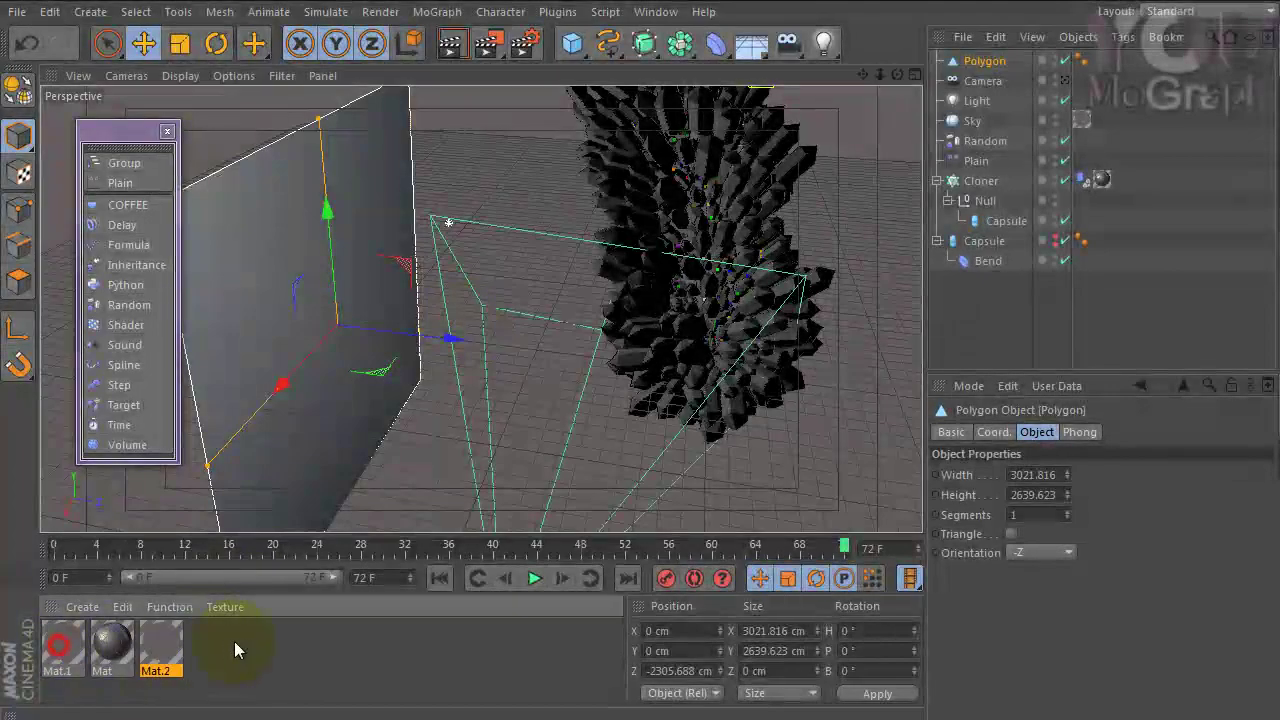
left_click_drag(247, 313, 247, 314)
double_click(162, 648)
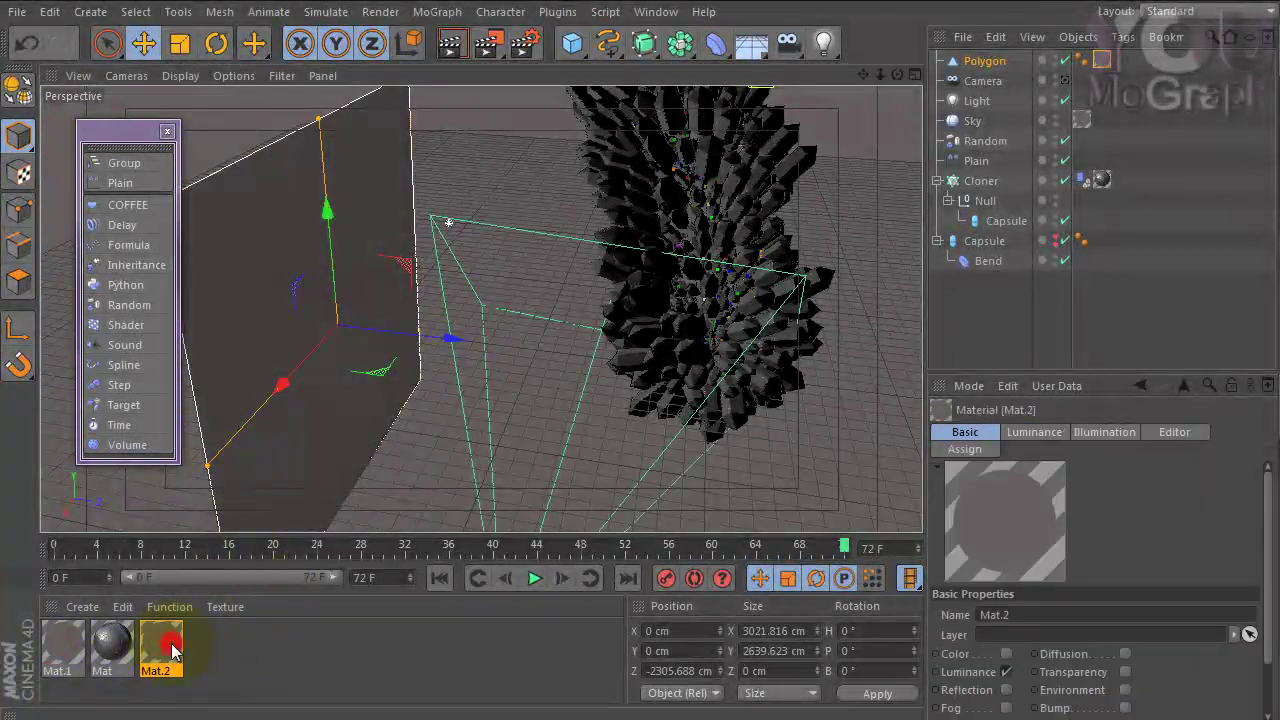
left_click(243, 182)
left_click(385, 22)
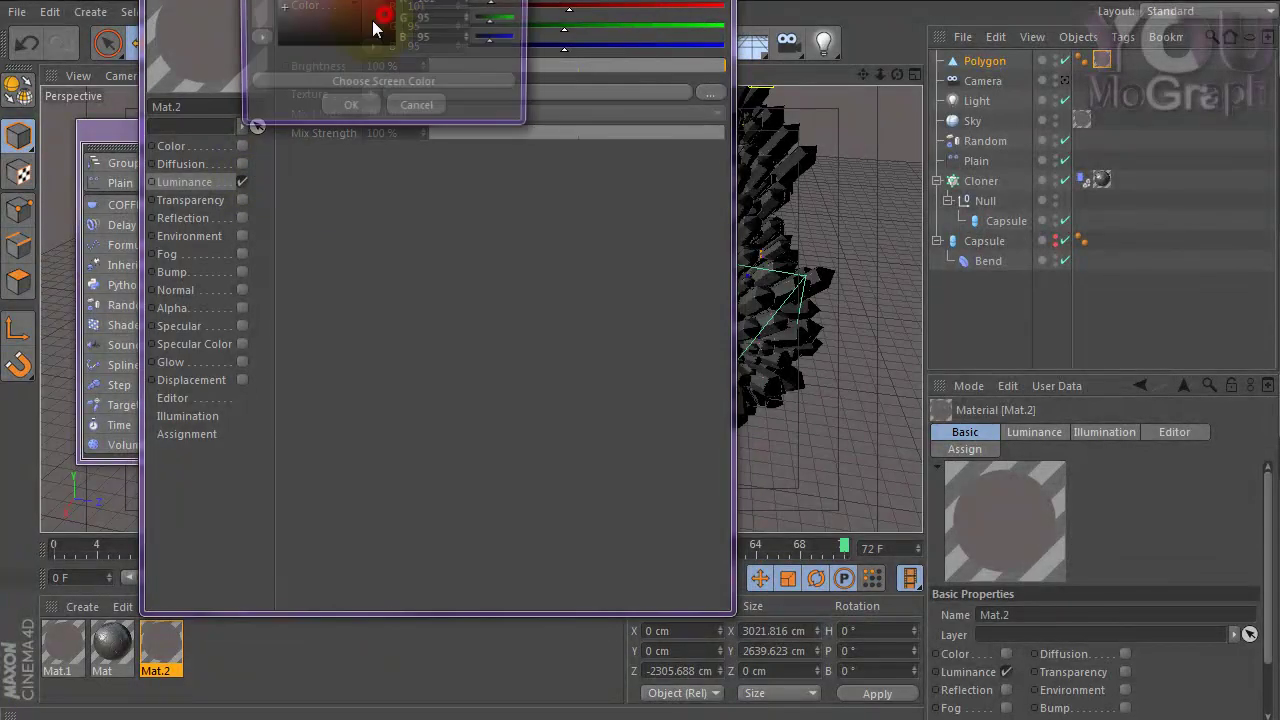
left_click(317, 19)
left_click(343, 106)
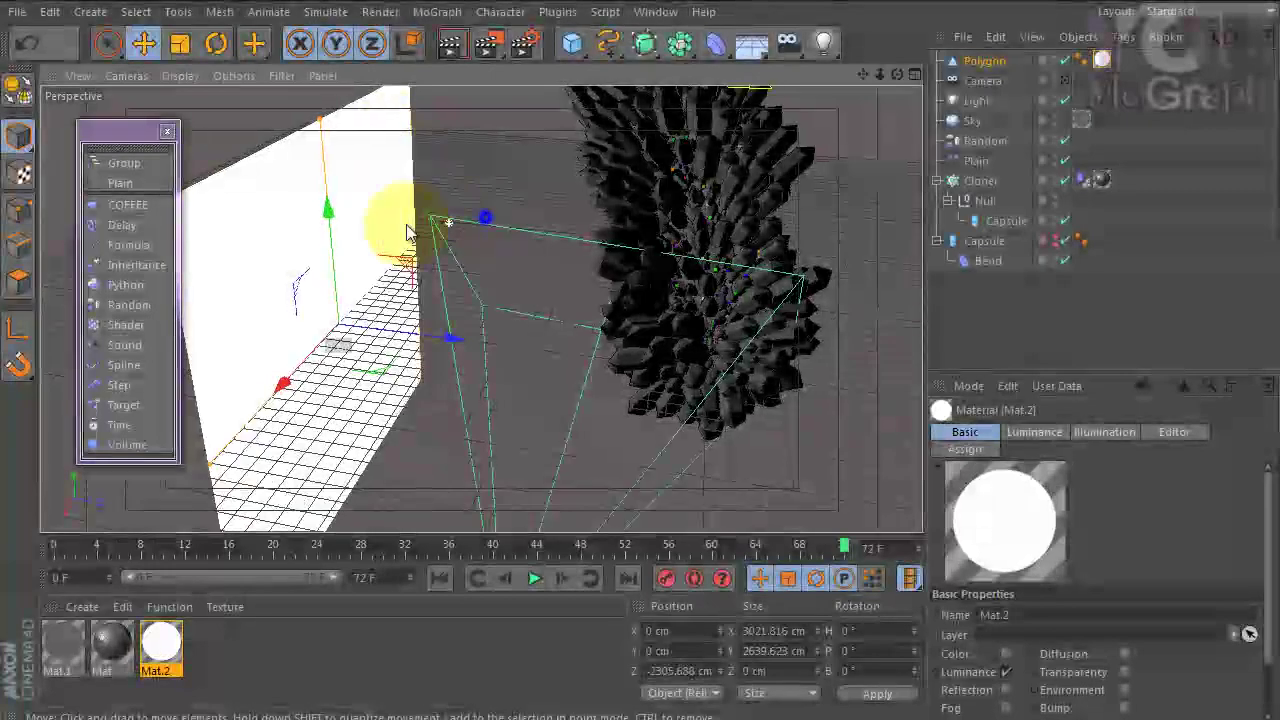
scroll(495, 282, "down", 5)
Lower the white plane, turn its heading to H 11.6°, and place a copy Polygon.1 opposite.
mouse_move(495, 282)
left_mouse_down("alt")
mouse_move(318, 336)
mouse_move(403, 181)
mouse_move(395, 89)
left_mouse_up("alt")
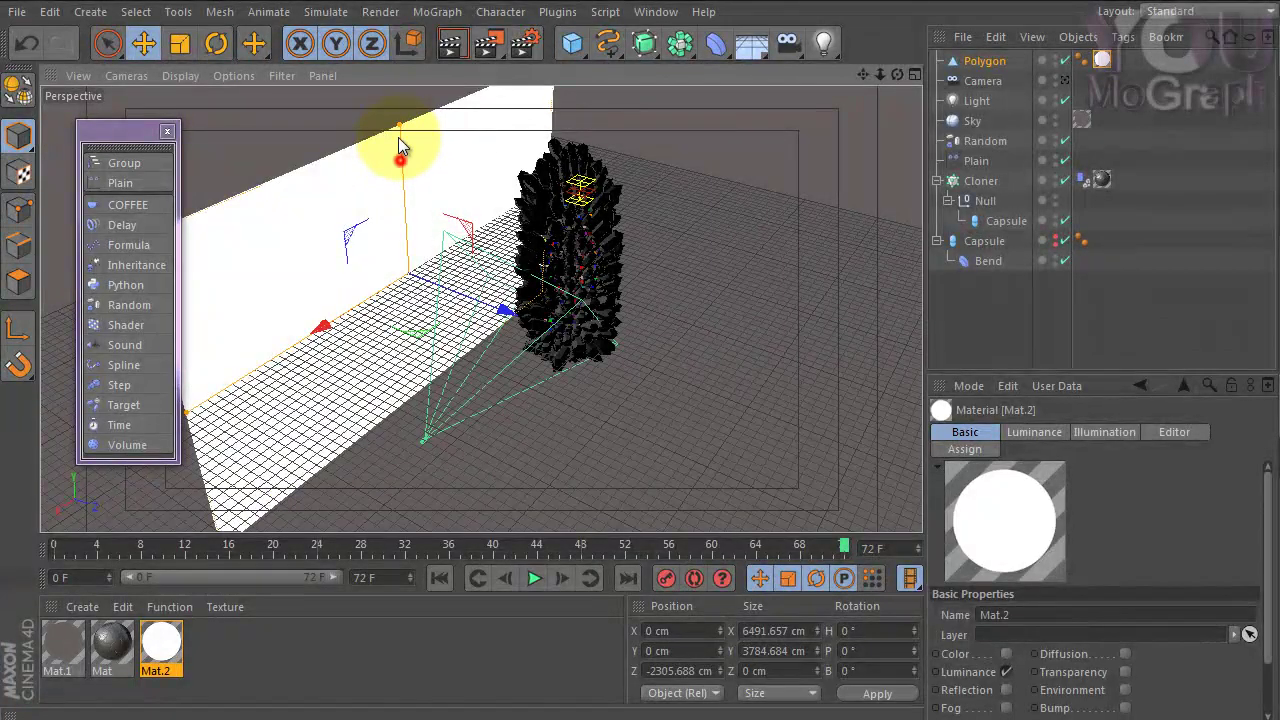
mouse_move(395, 89)
left_mouse_down()
mouse_move(391, 329)
mouse_move(585, 237)
mouse_move(557, 251)
left_mouse_up()
key("r")
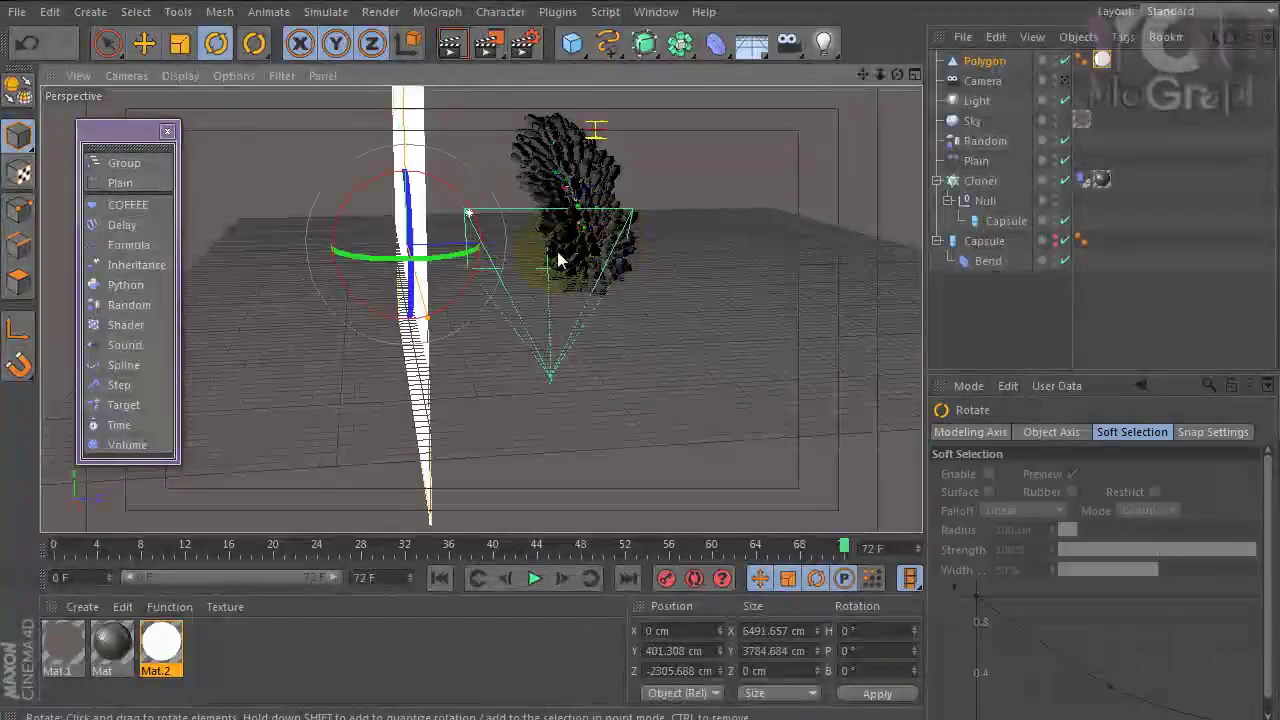
mouse_move(442, 262)
left_mouse_down()
mouse_move(479, 251)
mouse_move(428, 347)
left_mouse_up()
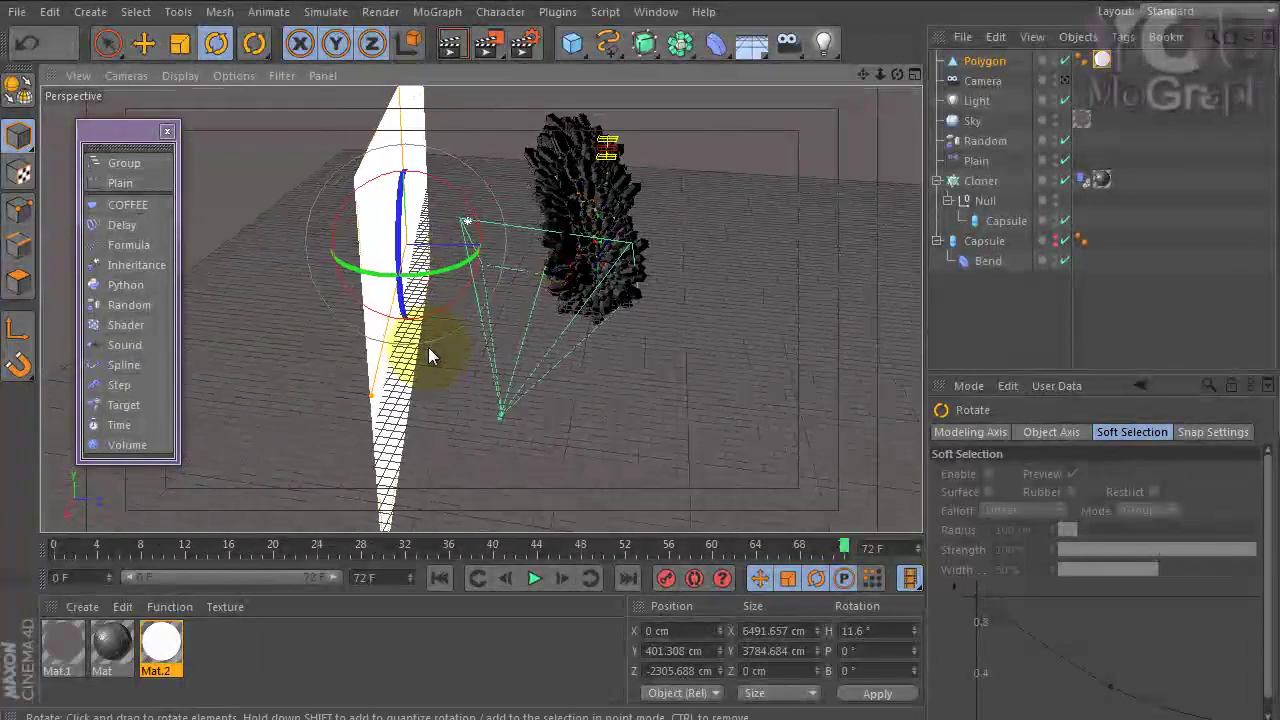
key("e")
mouse_move(522, 234)
left_mouse_down()
mouse_move(848, 250)
mouse_move(678, 258)
left_mouse_up()
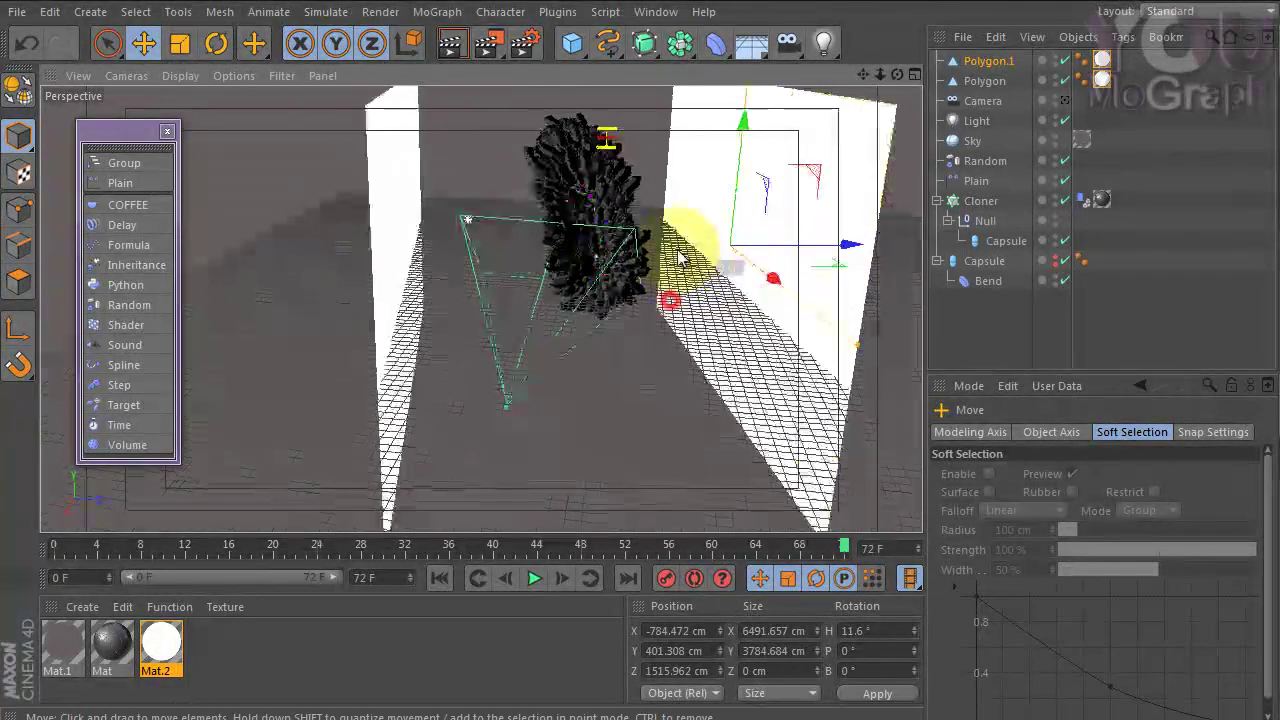
Create Mat.3, apply it to Polygon.1, and use a Checkerboard texture for its Luminance.
double_click(252, 652)
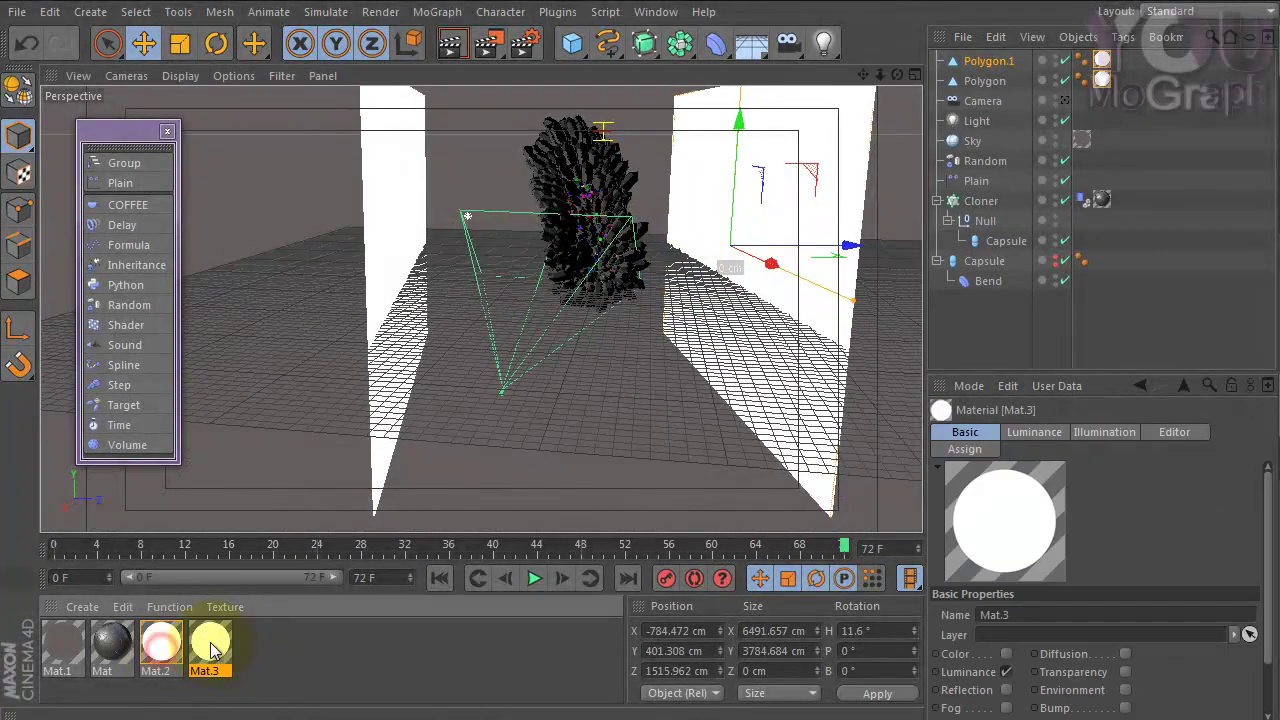
left_click_drag(210, 650, 775, 257)
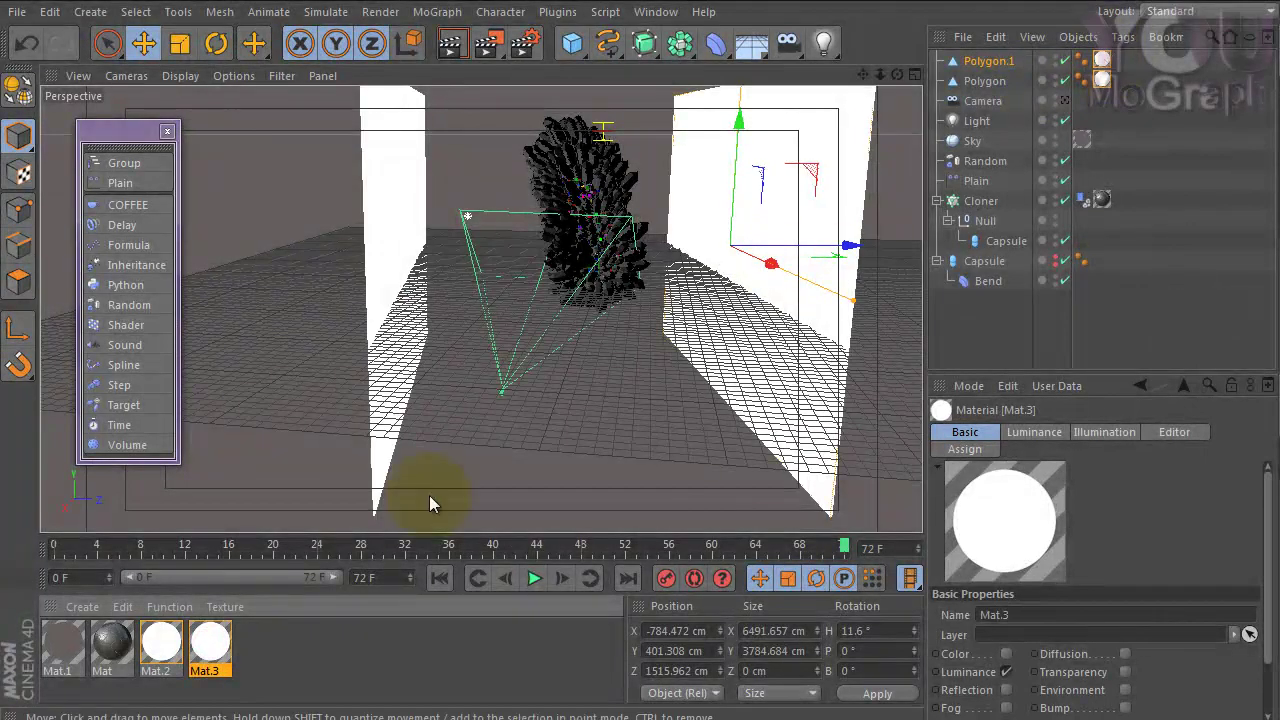
double_click(210, 648)
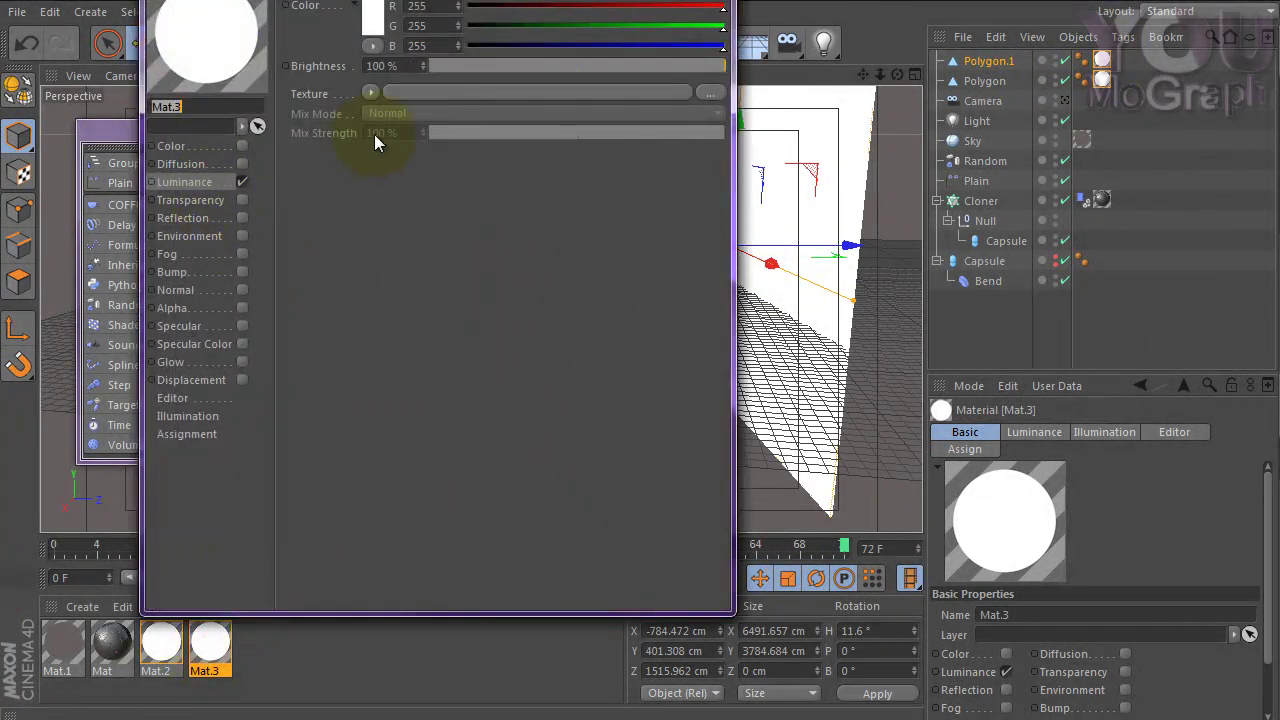
left_click(370, 93)
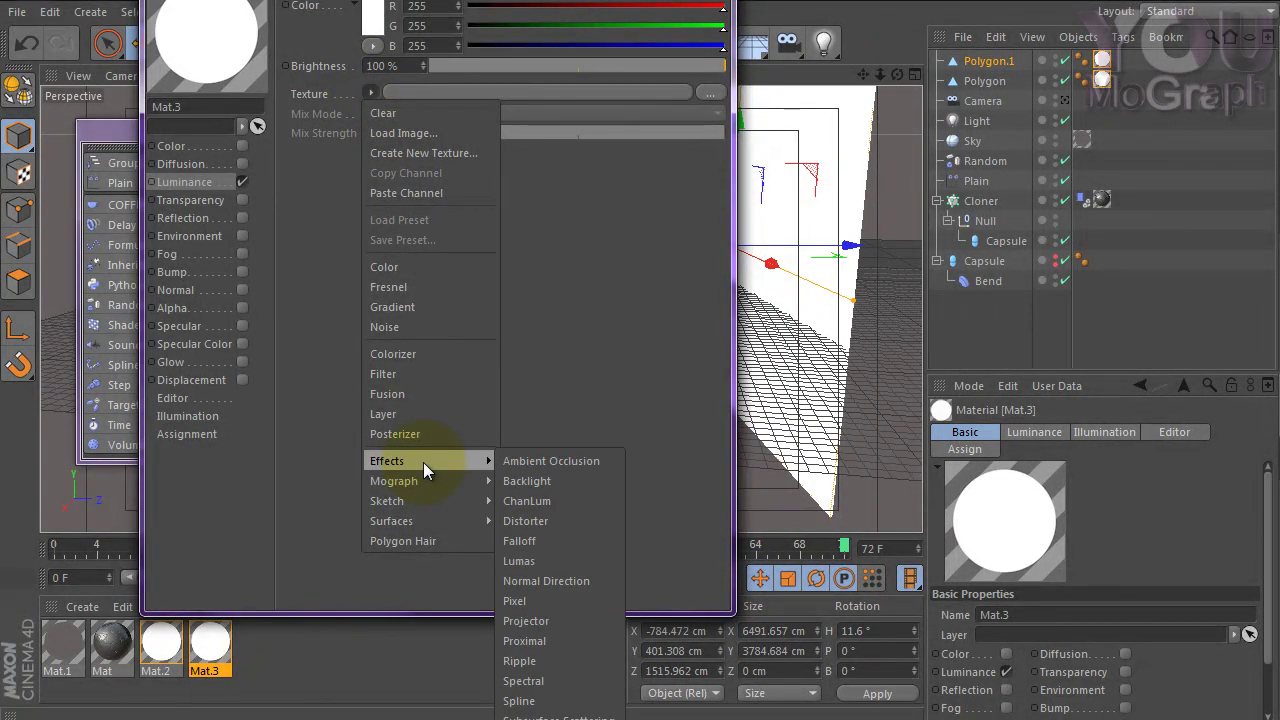
mouse_move(392, 521)
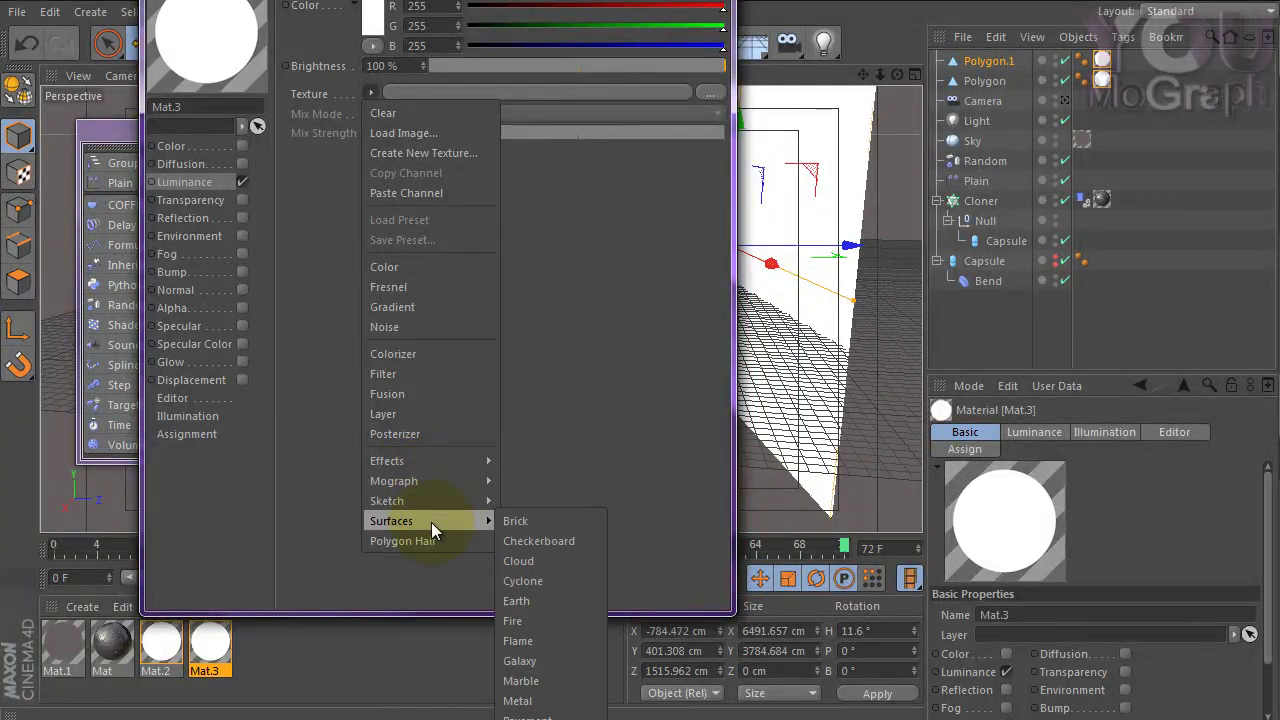
left_click(568, 546)
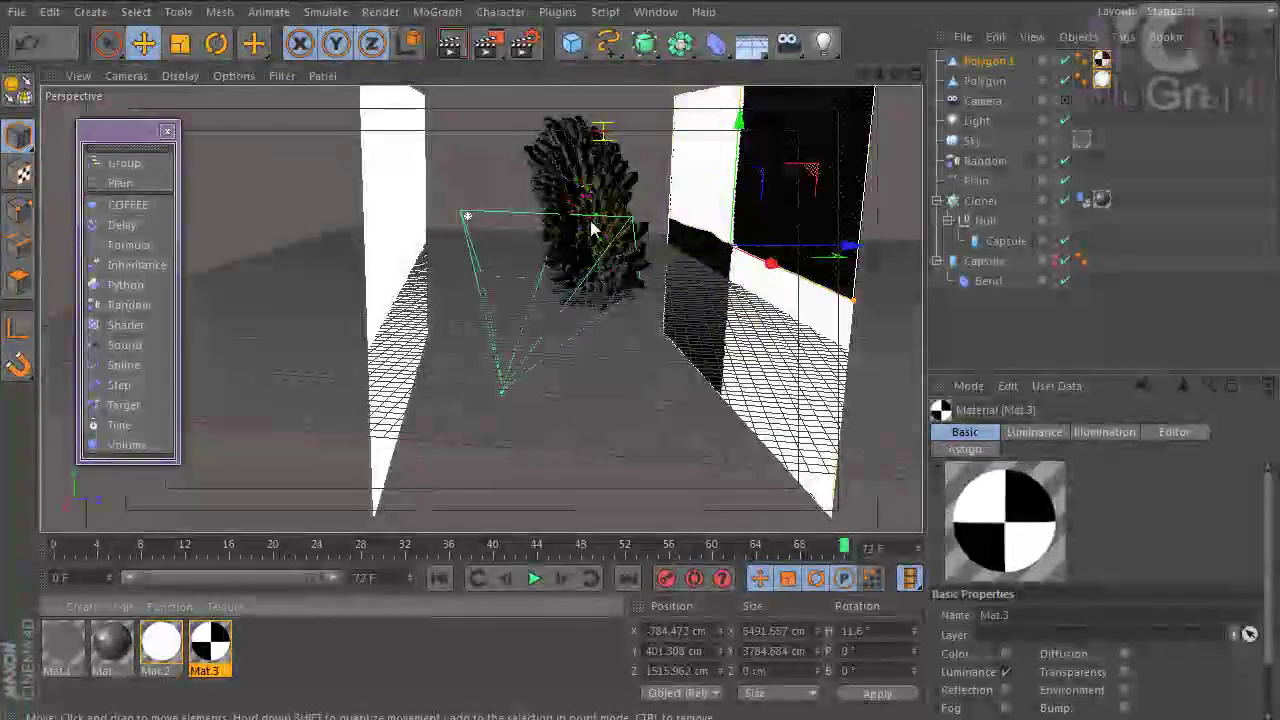
Give Polygon.1 a Compositing tag with Seen by Camera off, copy it to Sky, and reorder Sky.
left_click_drag(955, 495, 1073, 78)
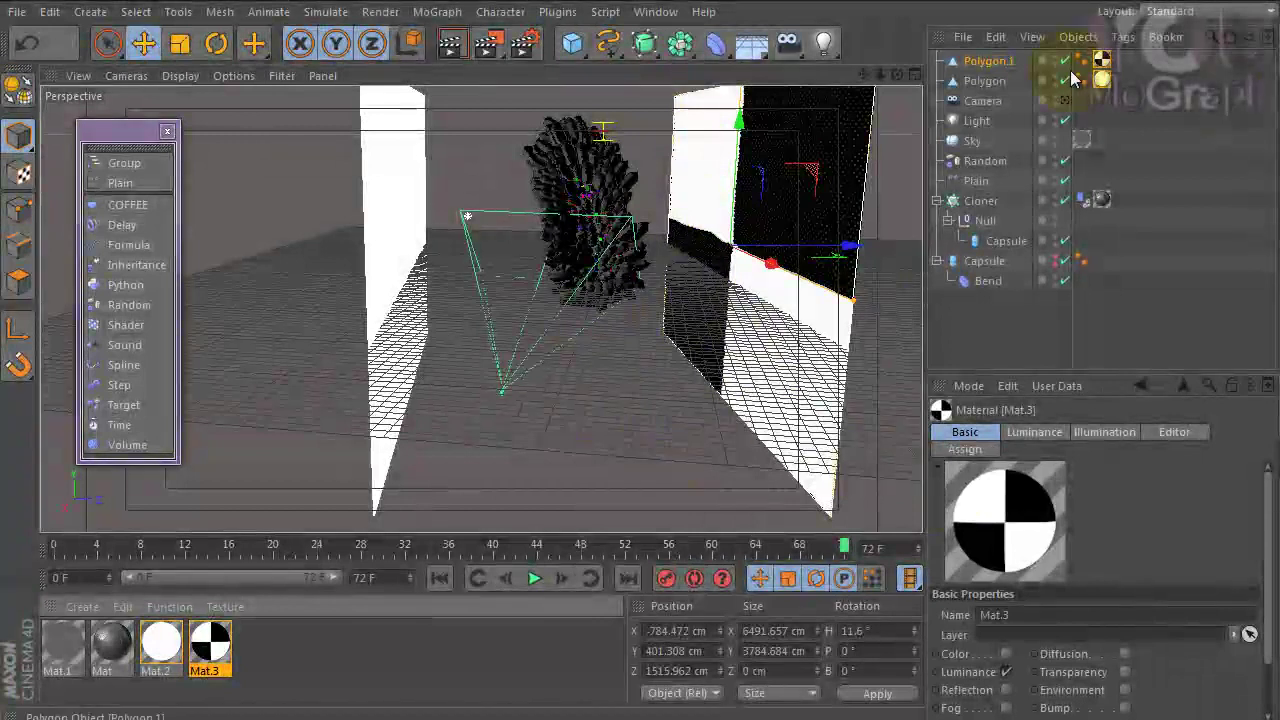
right_click(995, 65)
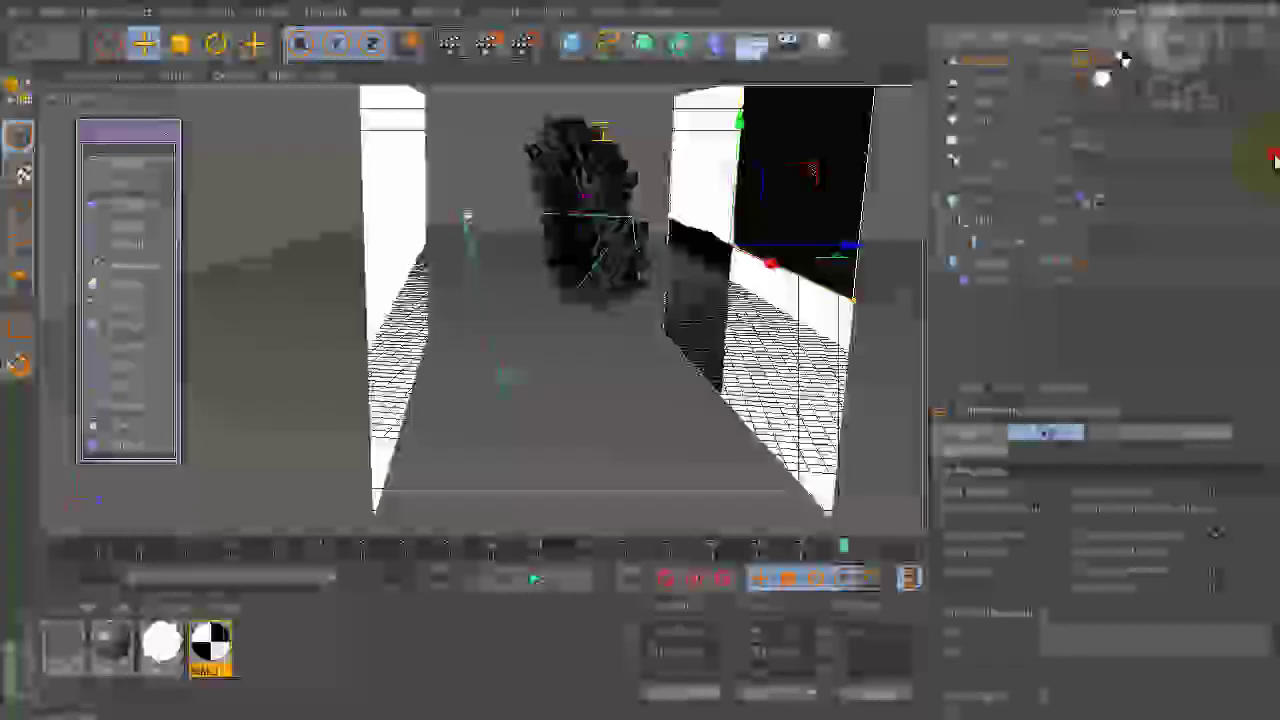
left_click(1245, 151)
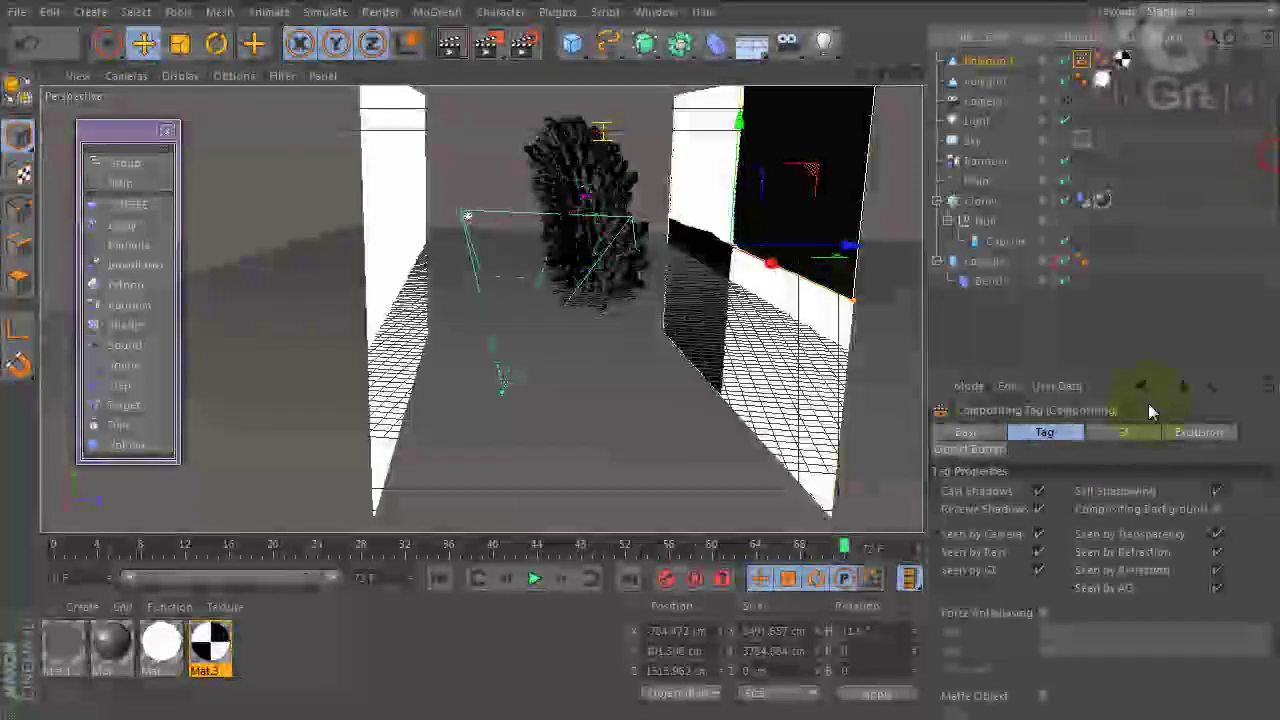
left_click(1039, 534)
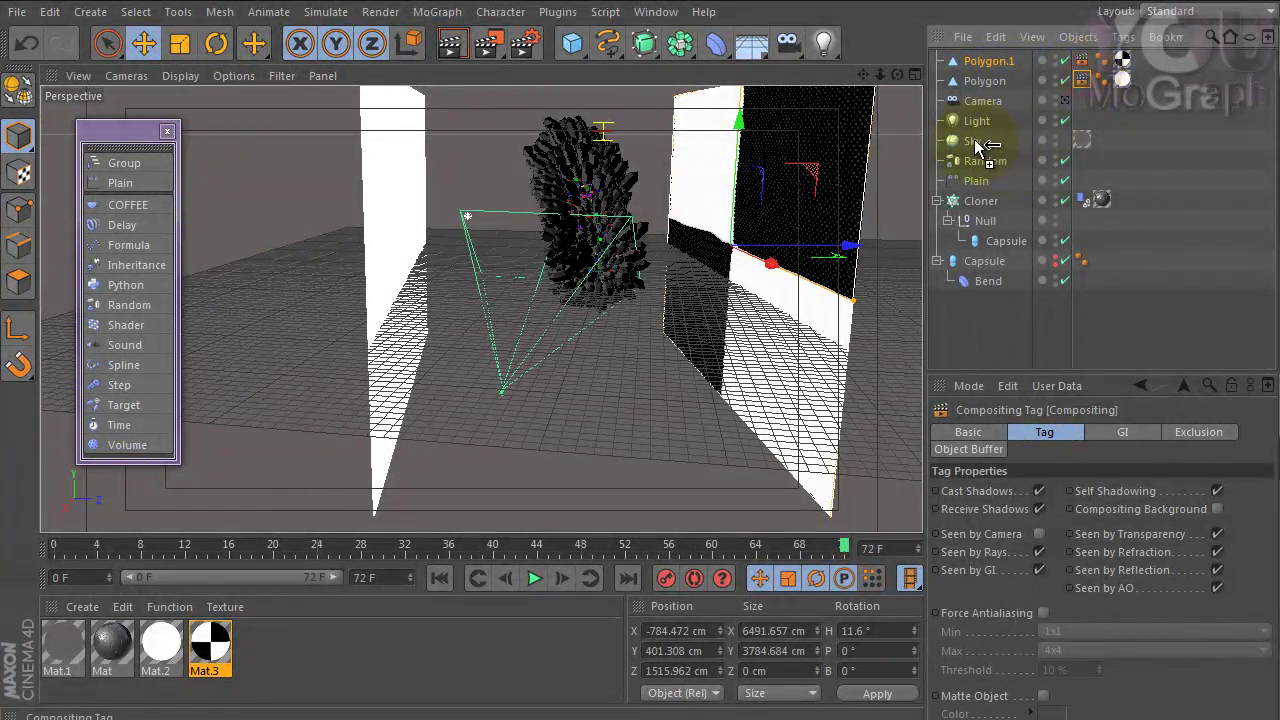
left_click_drag(980, 145, 982, 142, "ctrl")
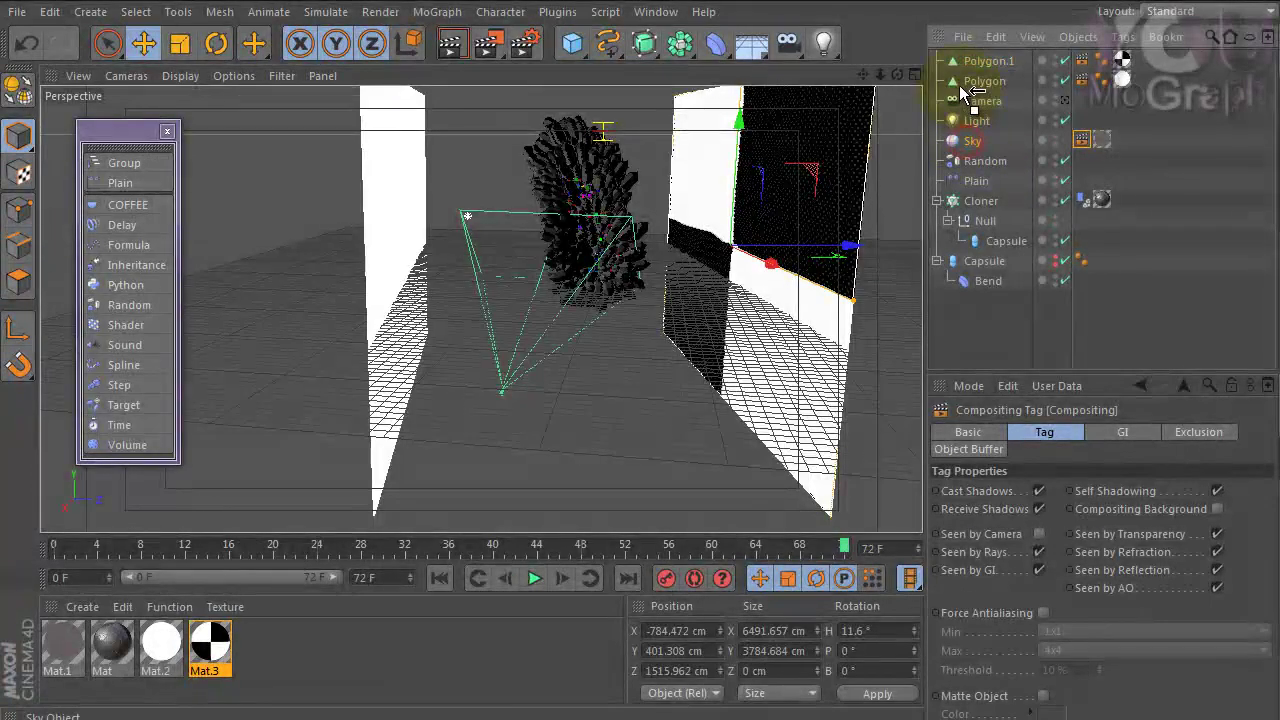
left_click_drag(965, 93, 966, 96)
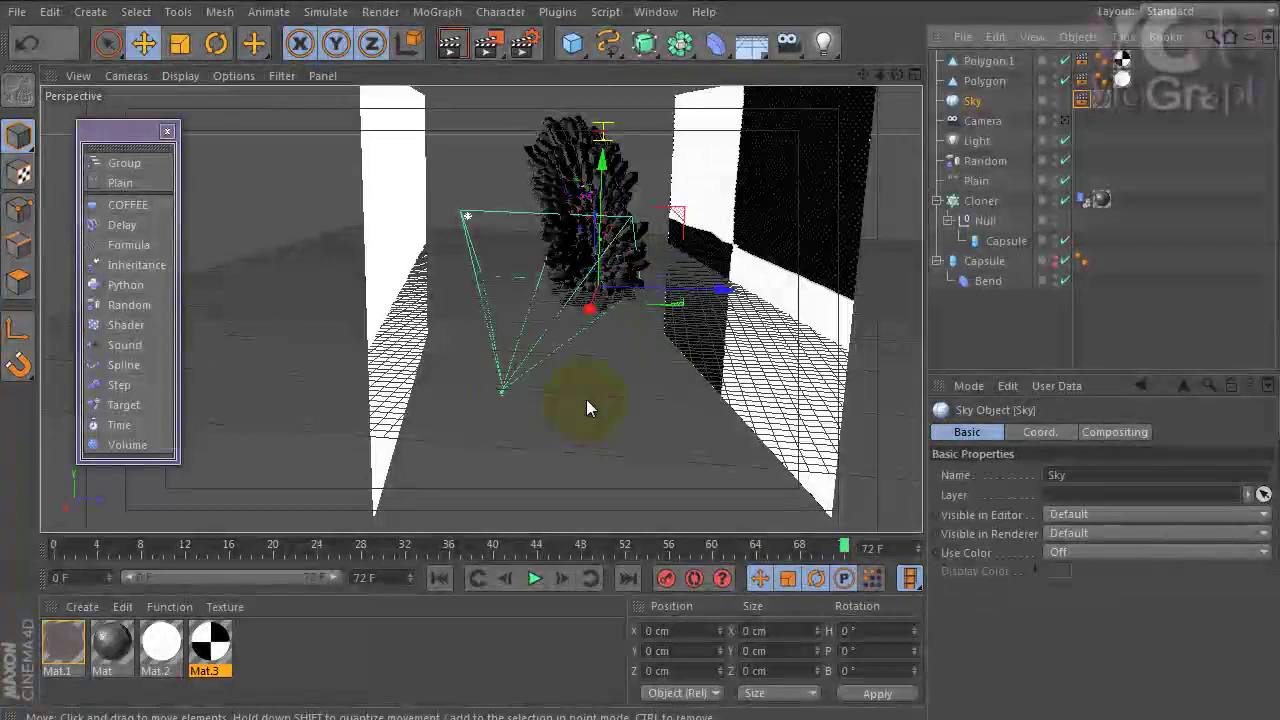
View the scene through the Camera object and render a viewport preview of the crystals.
left_click(1065, 121)
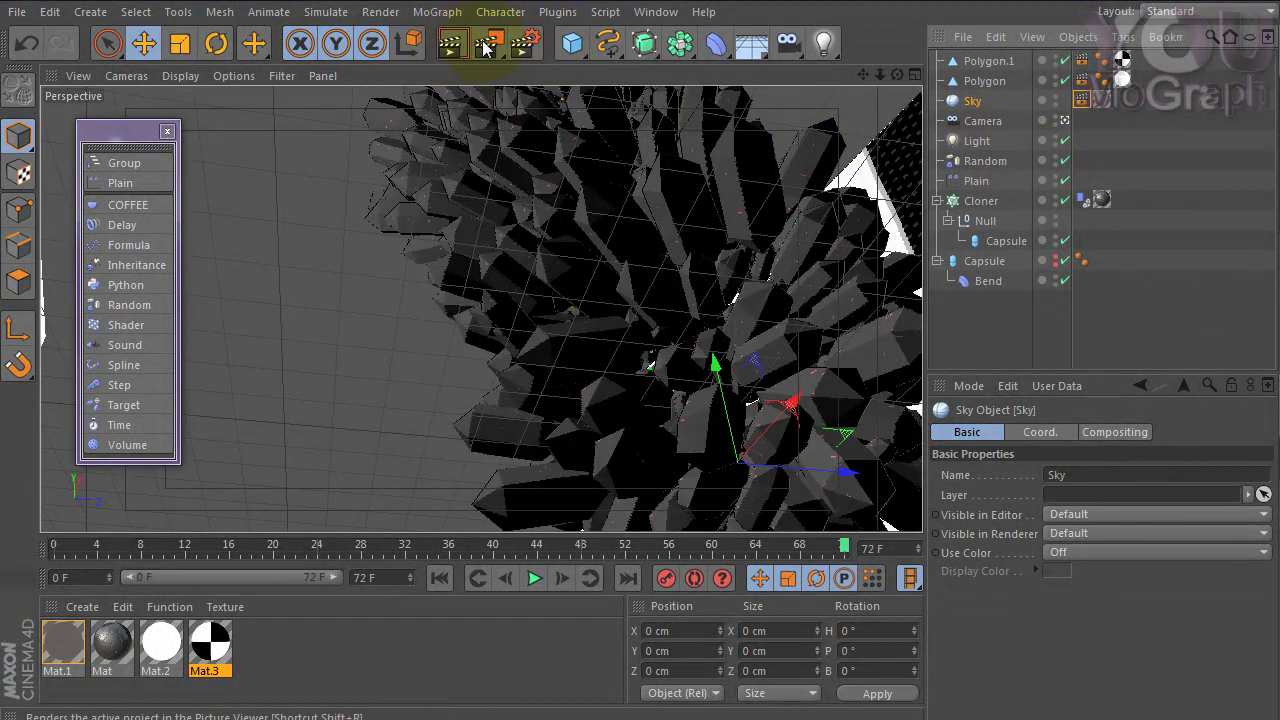
left_click(451, 43)
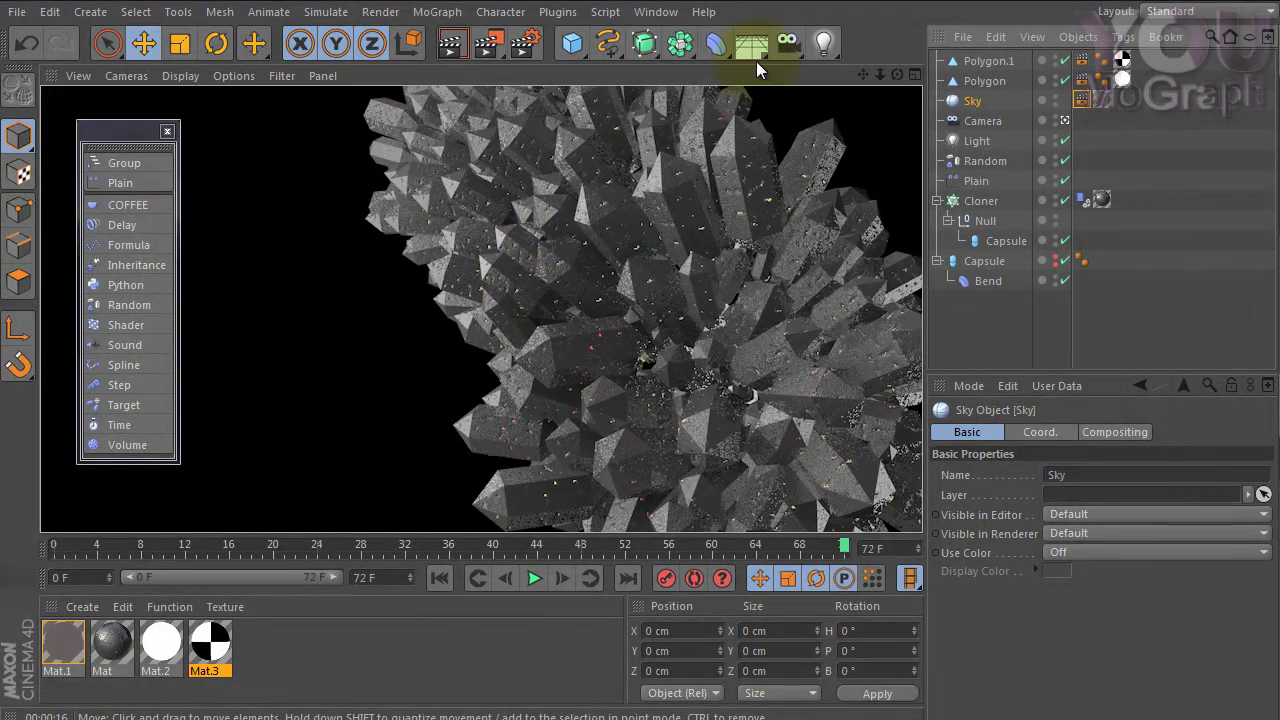
Change Mat.1's luminance colour to a reddish 101/77/77.
left_click(476, 629)
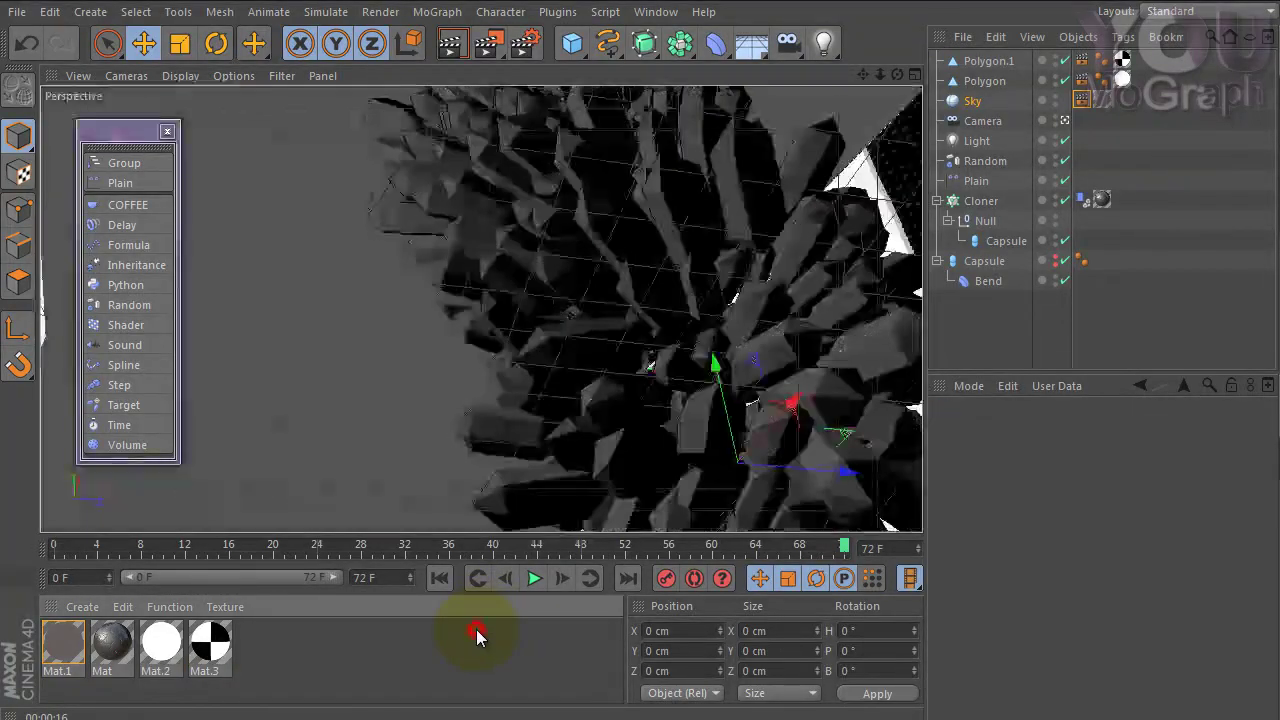
left_click(60, 642)
double_click(60, 642)
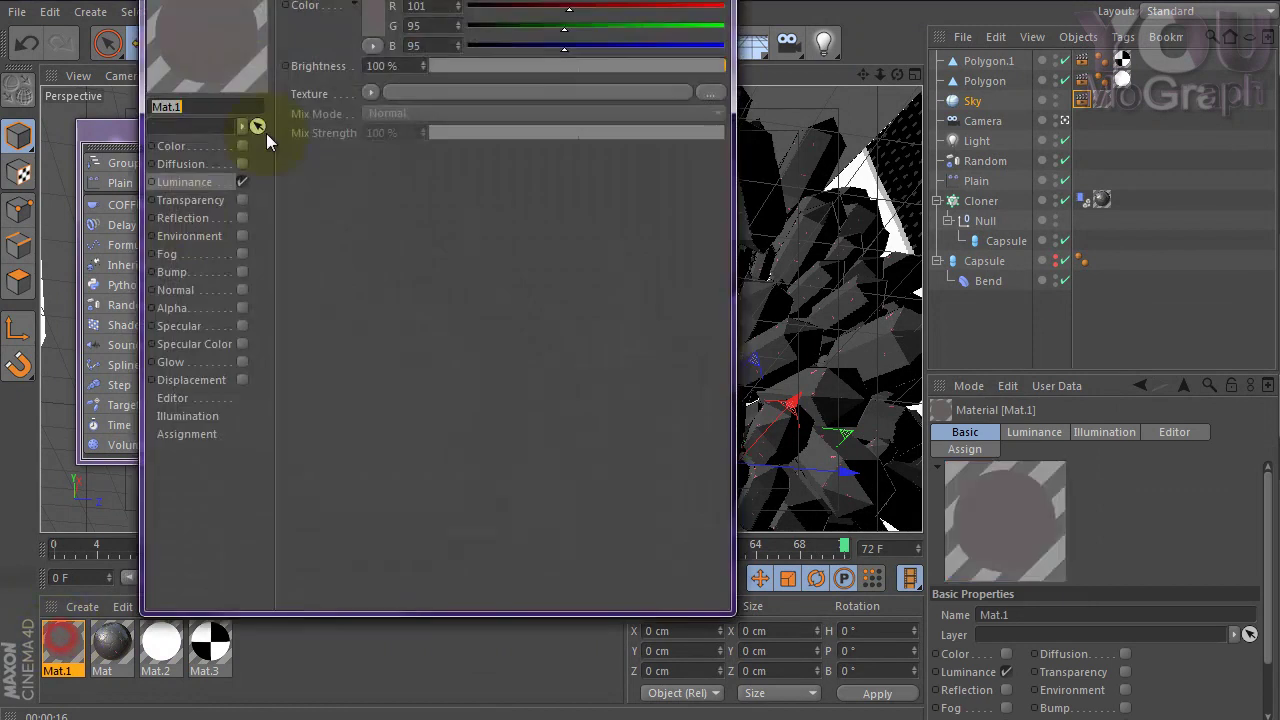
left_click(335, 24)
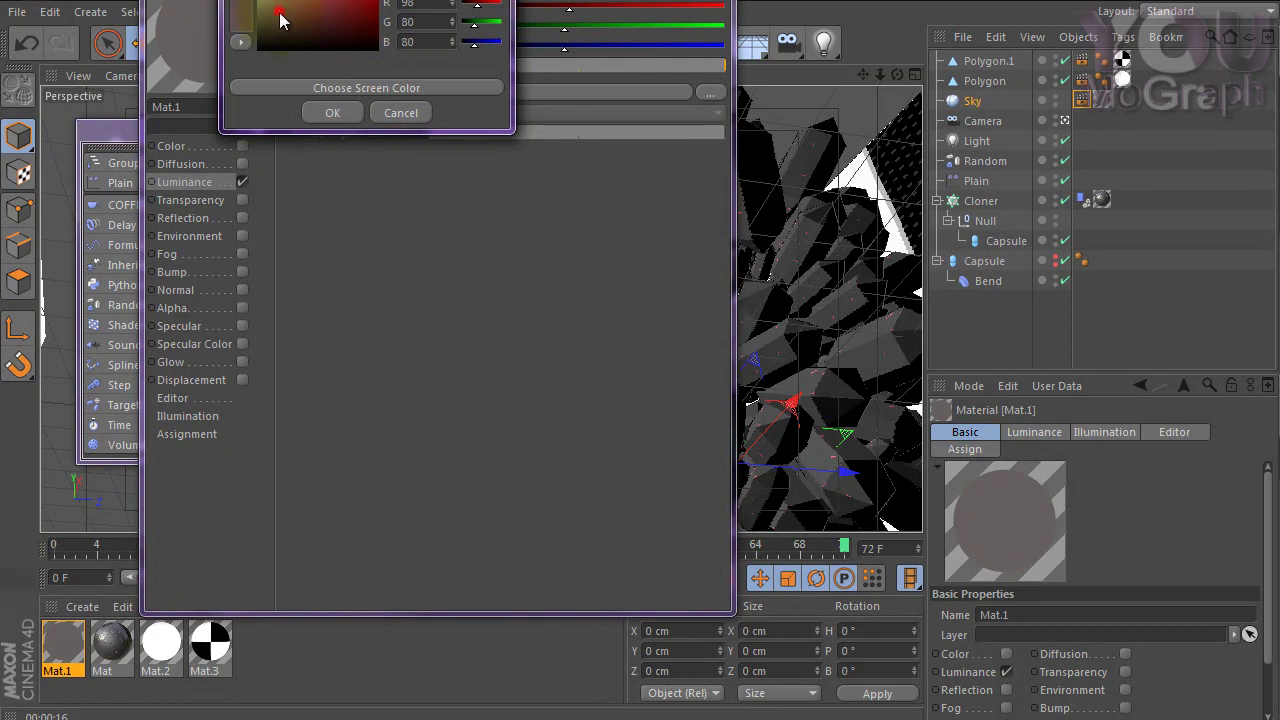
left_click(333, 113)
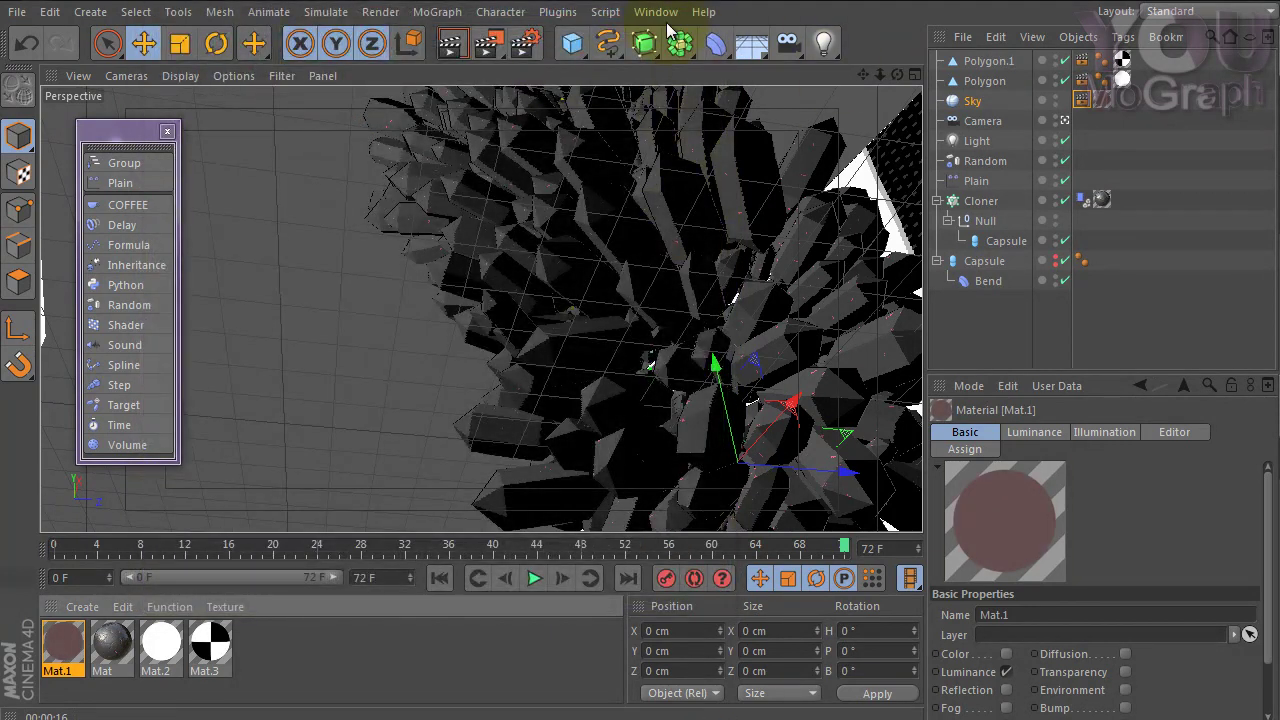
In Render Settings, enable Multi-Pass and add an RGBA Image pass.
left_click(527, 43)
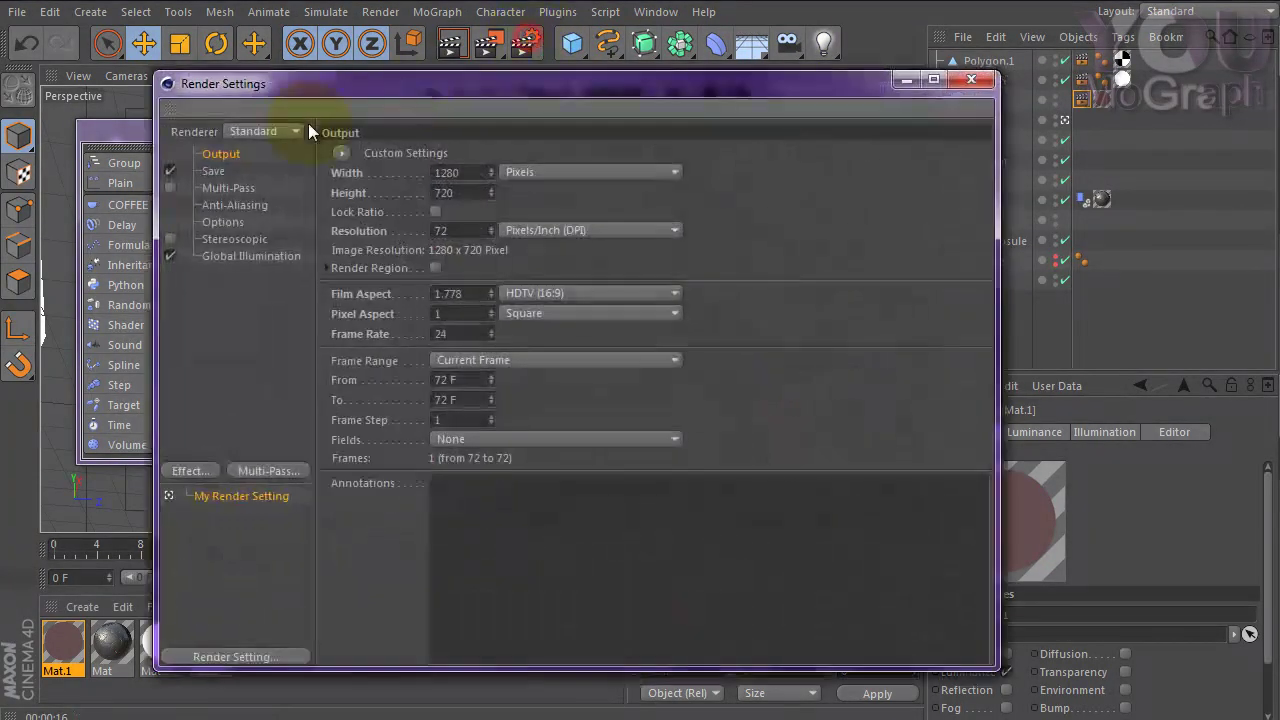
left_click_drag(318, 105, 268, 86)
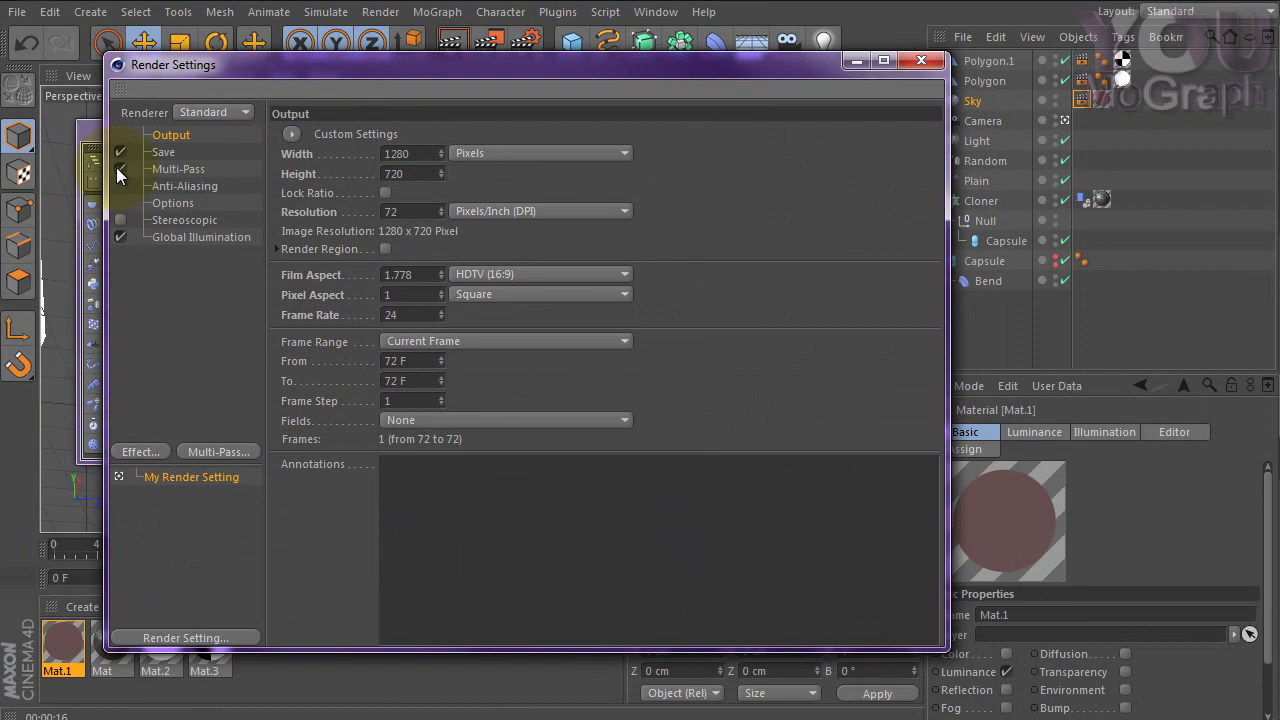
left_click(168, 169)
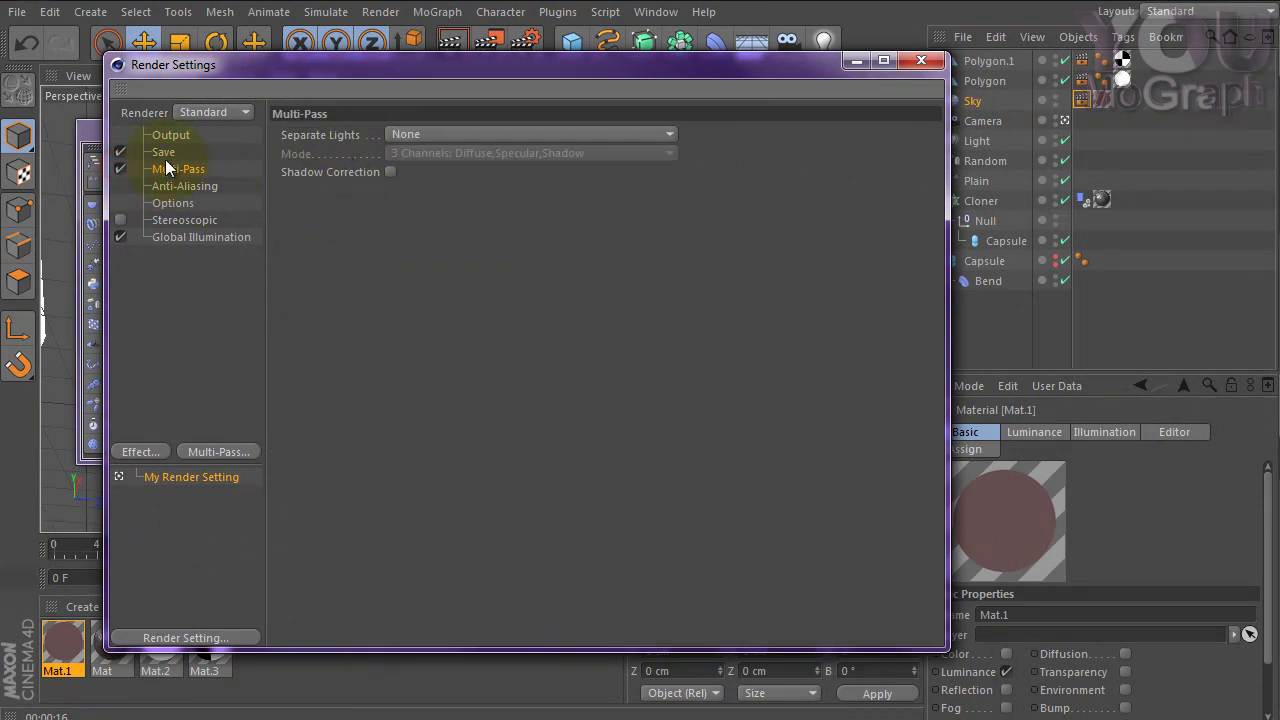
right_click(179, 170)
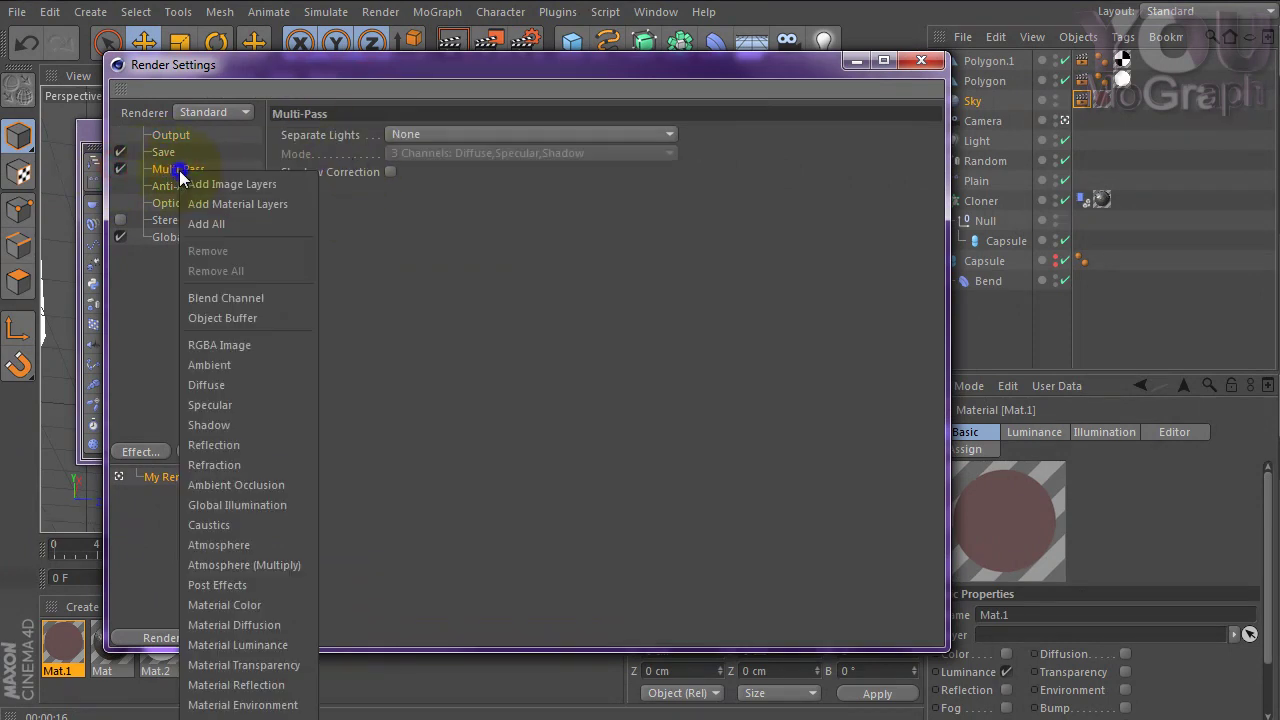
left_click(248, 347)
Add Specular, Reflection, Depth and Material Luminance passes, then close Render Settings.
right_click(177, 175)
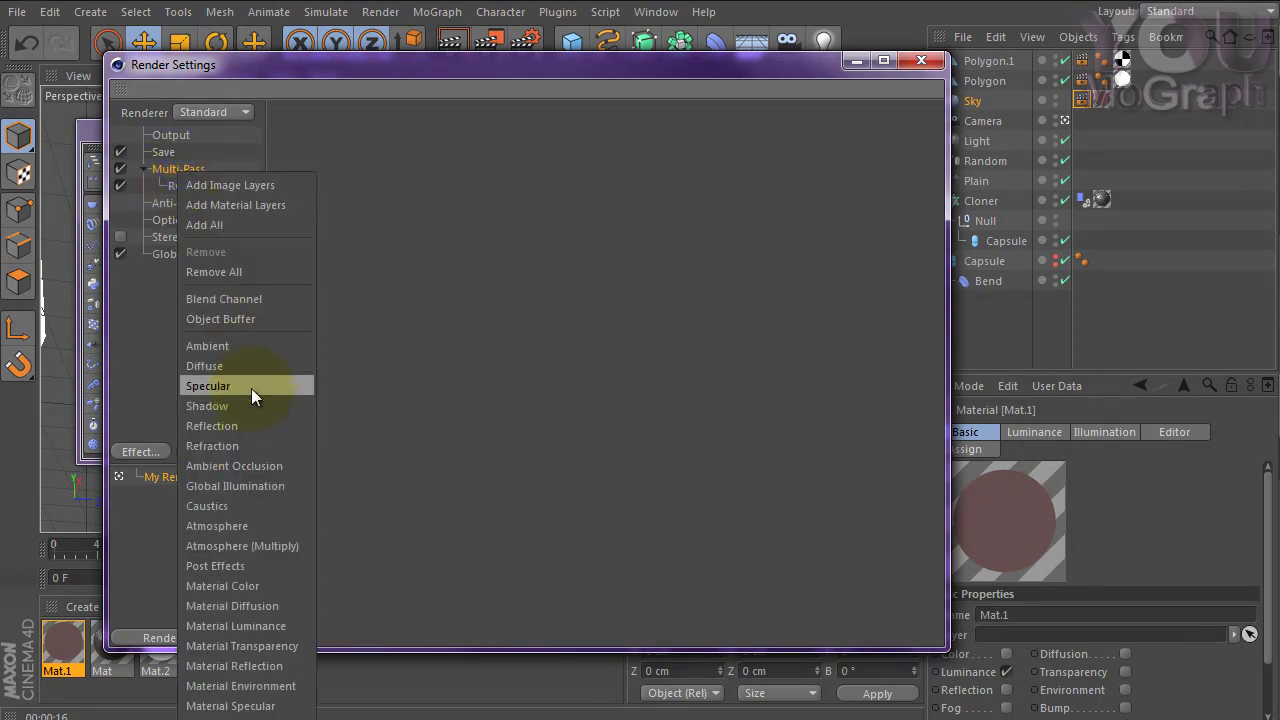
left_click(251, 388)
right_click(185, 175)
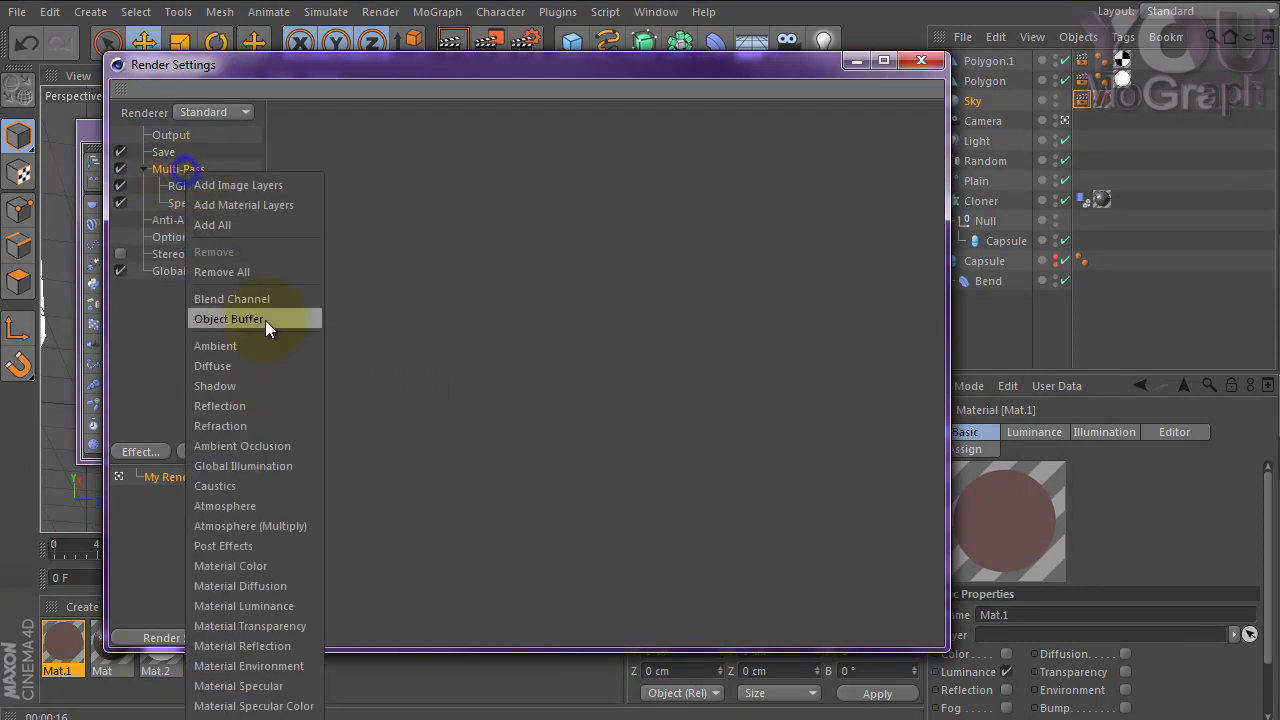
left_click(263, 404)
right_click(189, 168)
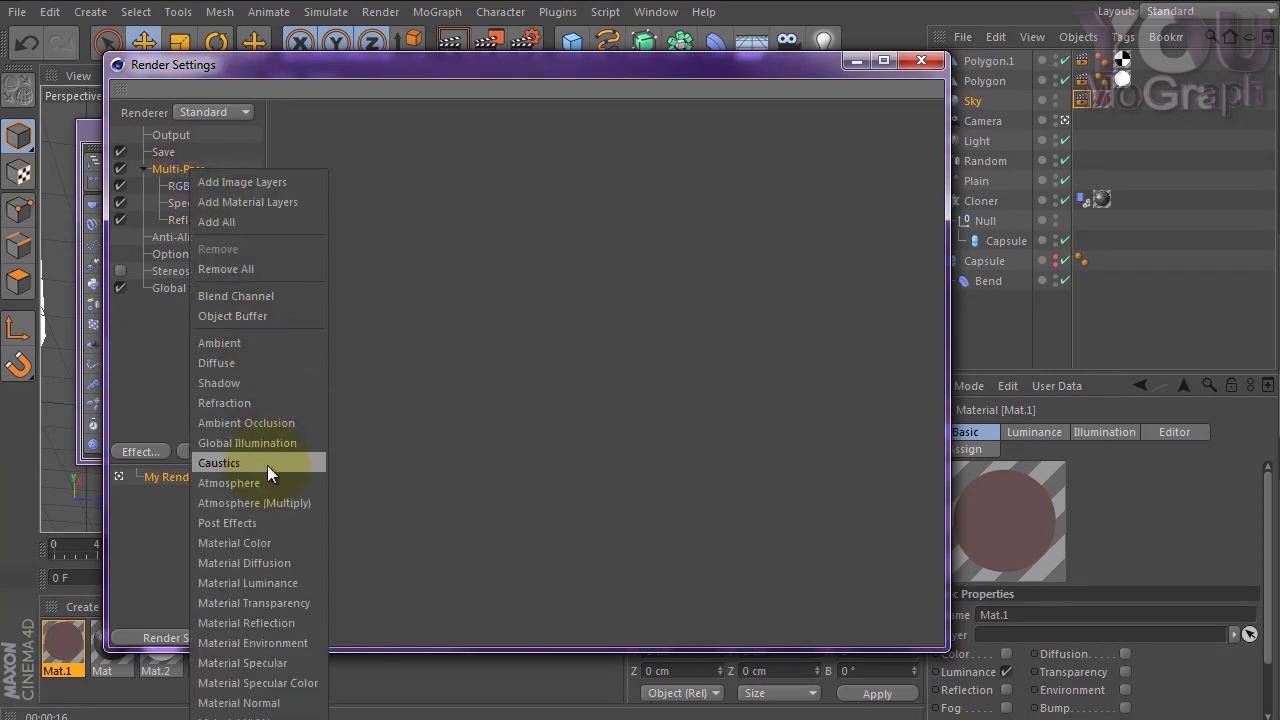
left_click(185, 348)
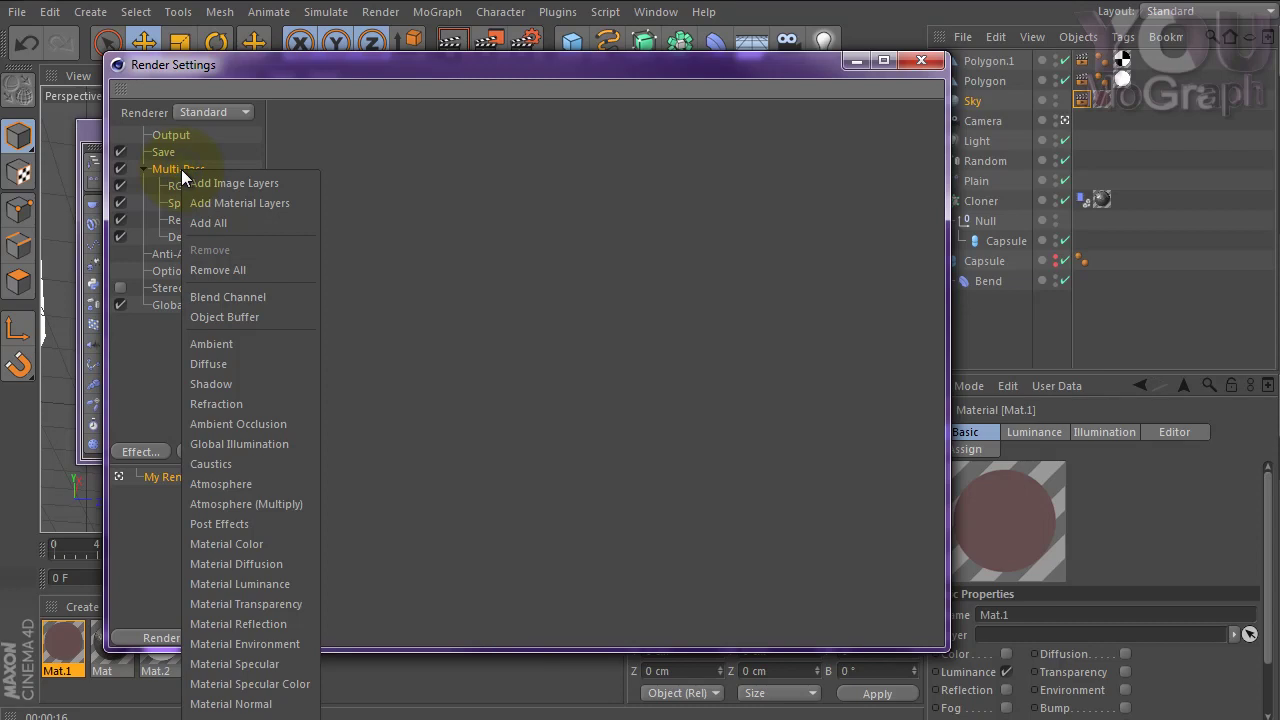
left_click(306, 582)
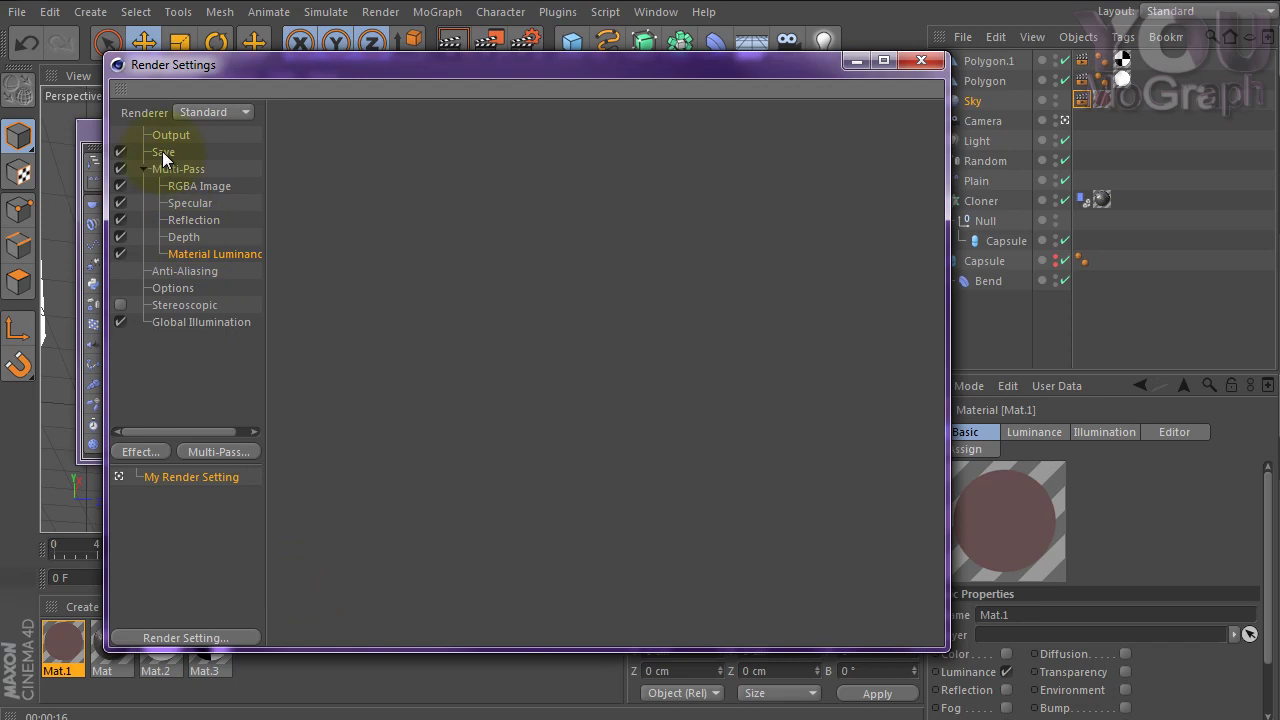
left_click(921, 61)
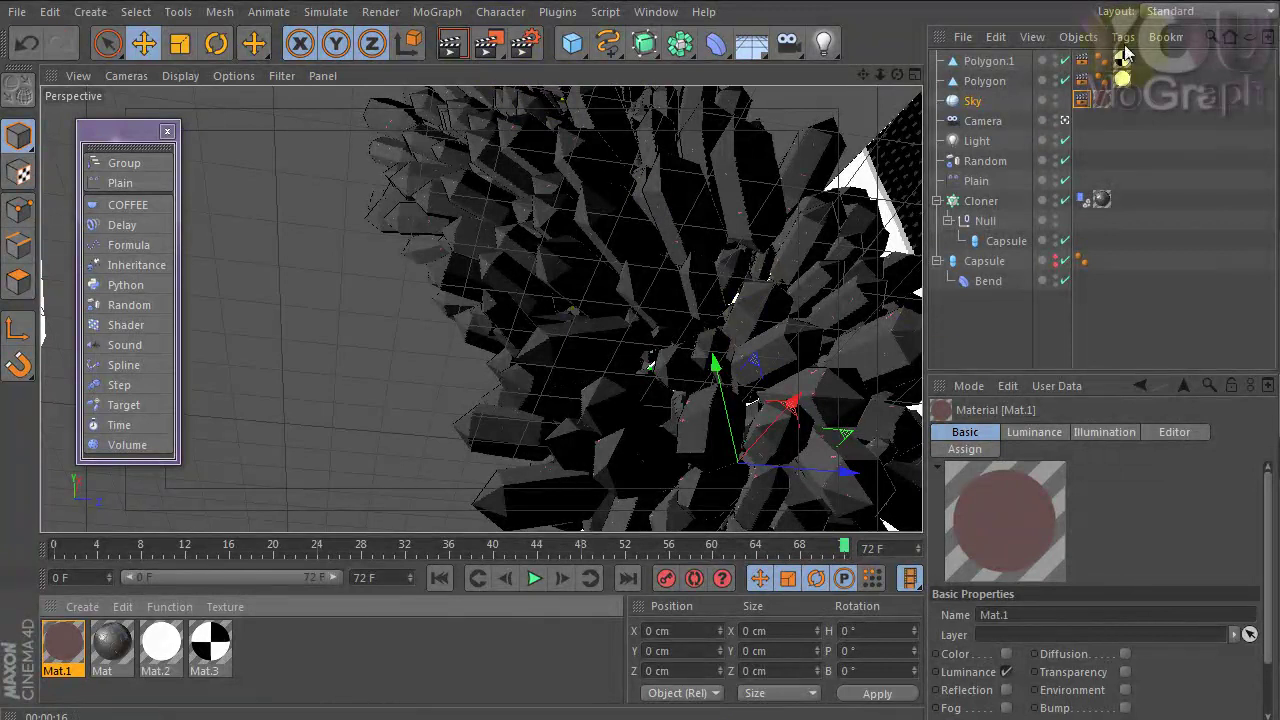
Rotate Polygon.1 to a heading near -23.9°, then render through the scene camera to the Picture Viewer.
left_click(1064, 120)
left_click_drag(697, 355, 674, 285, "alt")
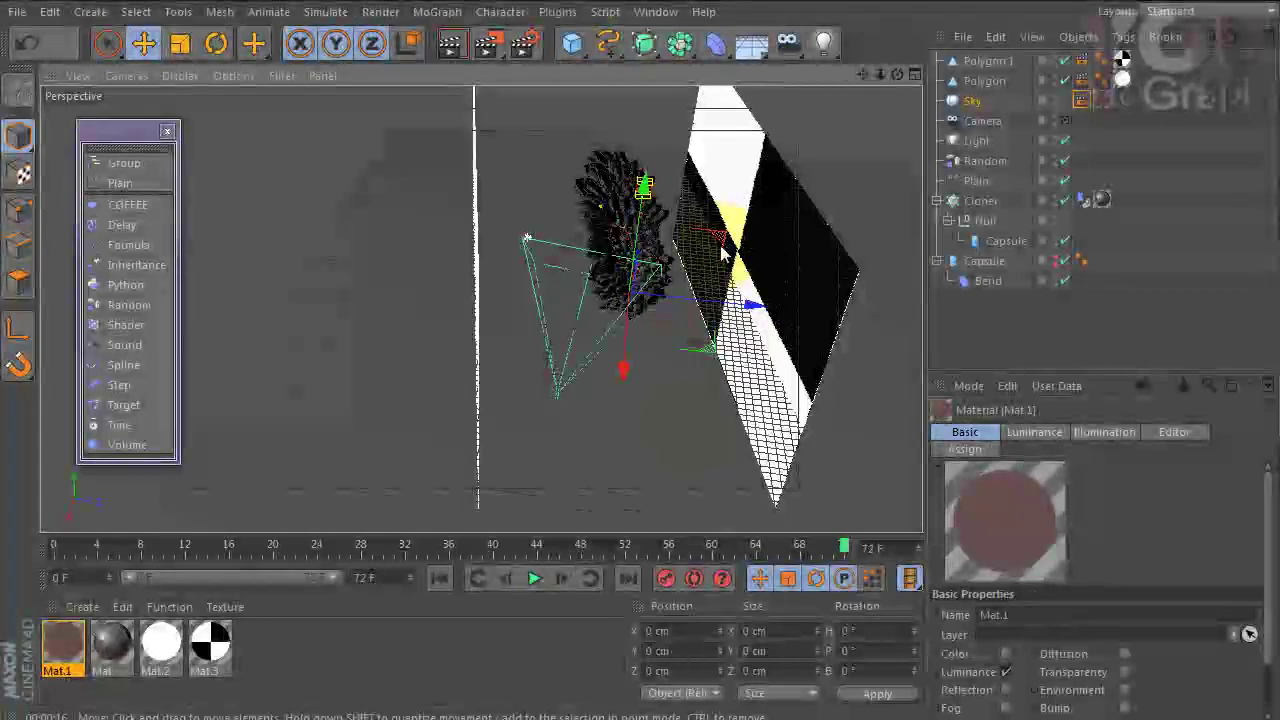
left_click(686, 282)
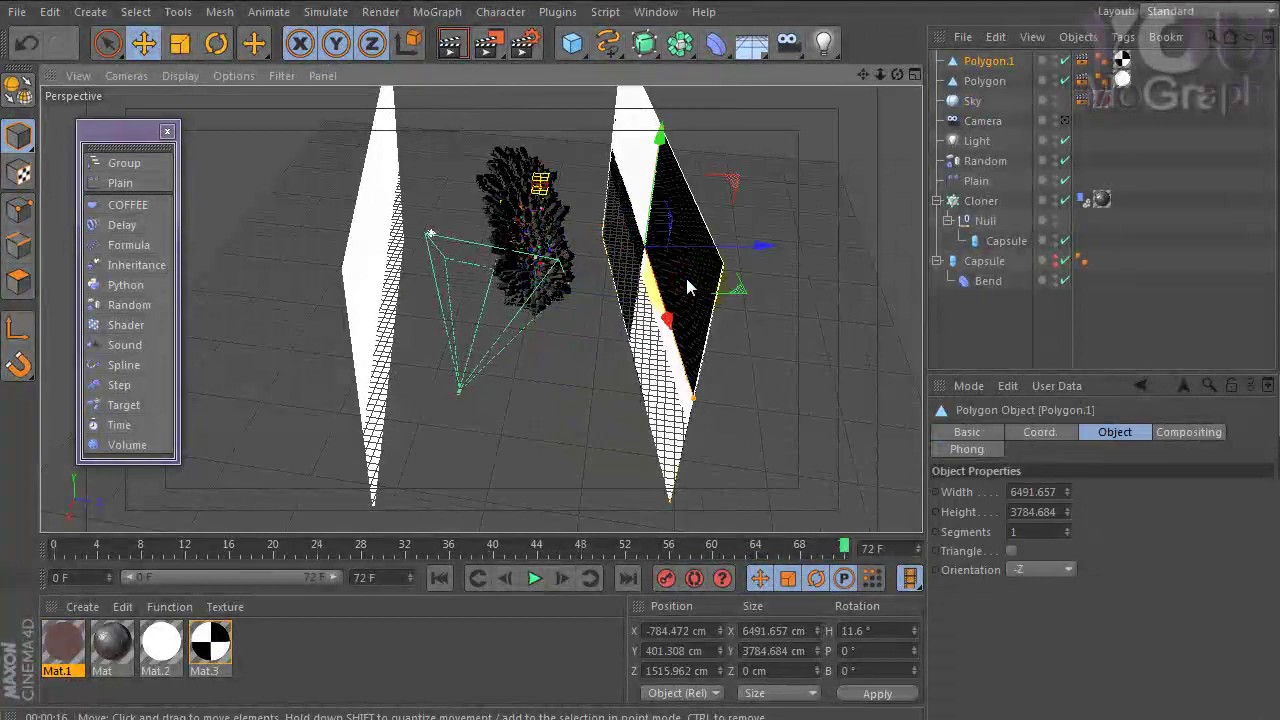
key("r")
left_click_drag(686, 295, 620, 300)
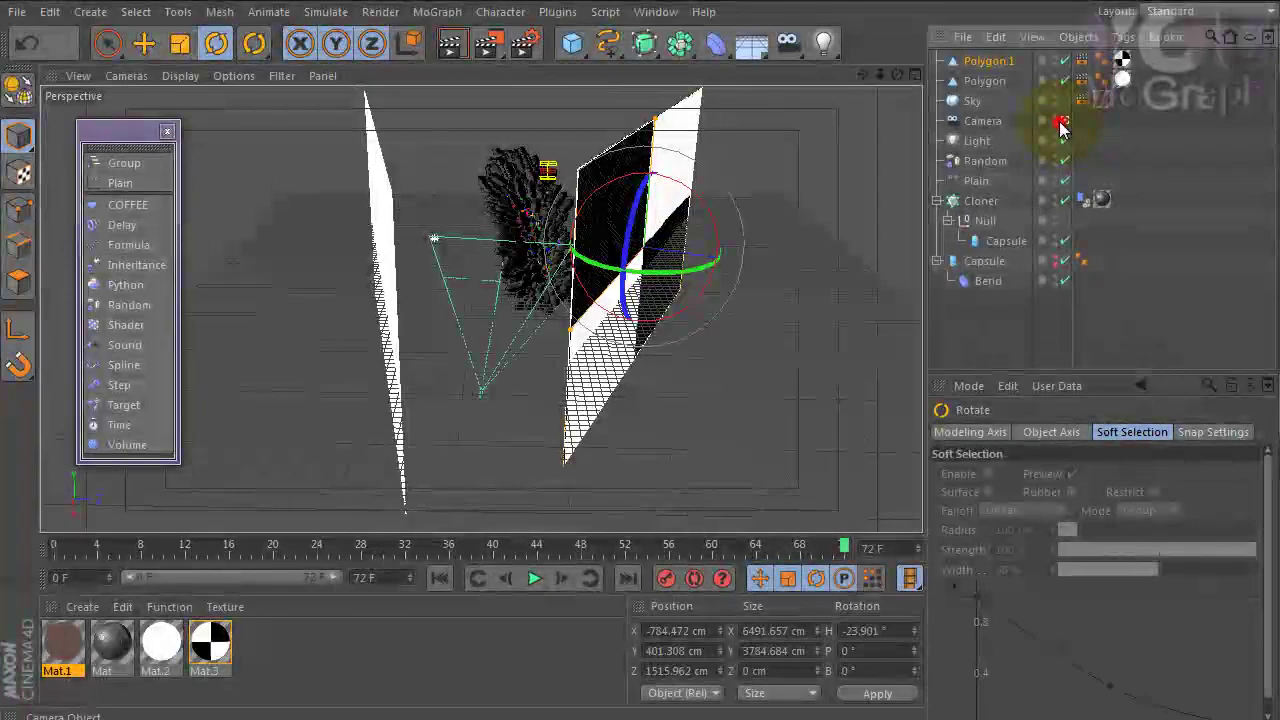
left_click(1064, 121)
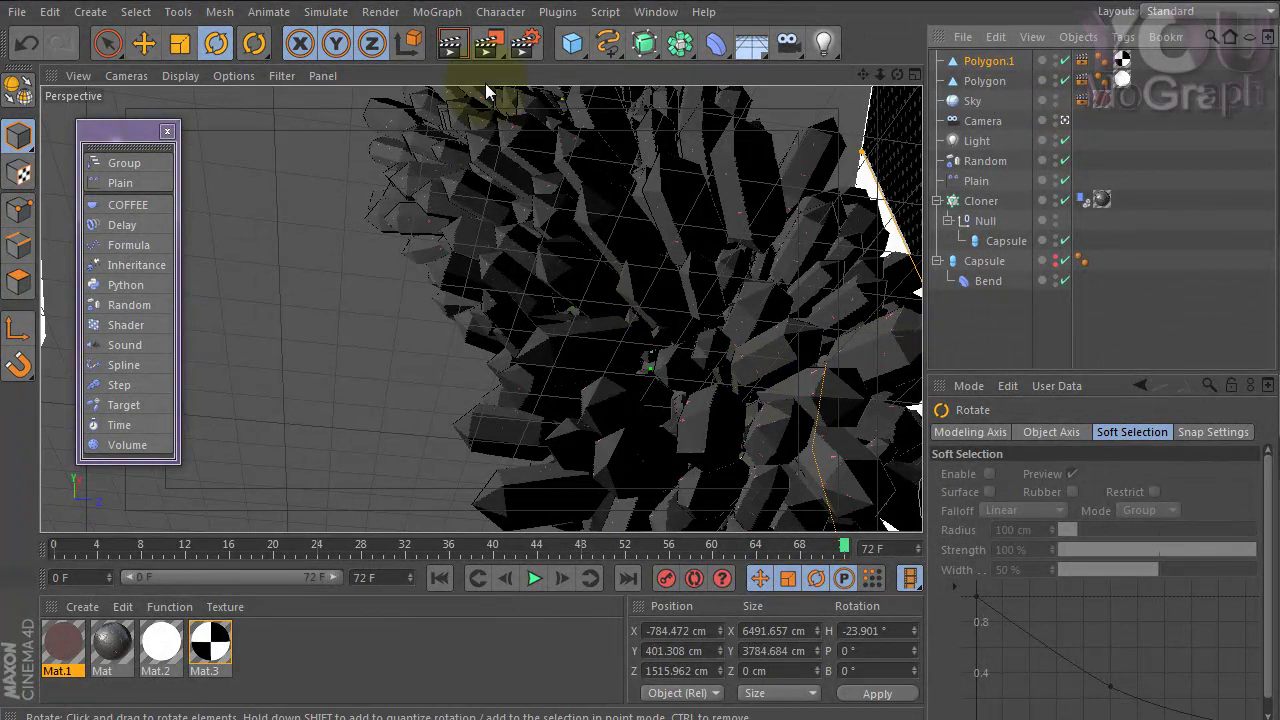
left_click(490, 48)
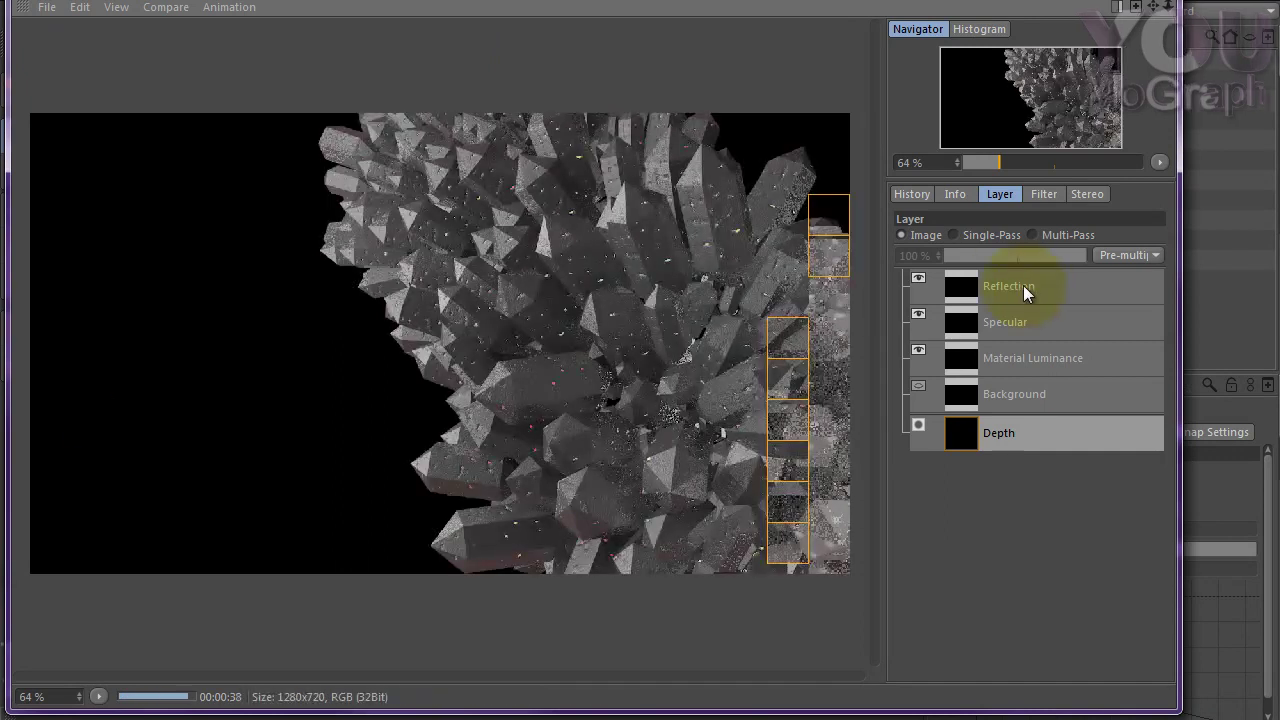
In Single-Pass mode, view the Reflection, Specular, Material Luminance, Background and Depth passes in turn.
left_click(1023, 285)
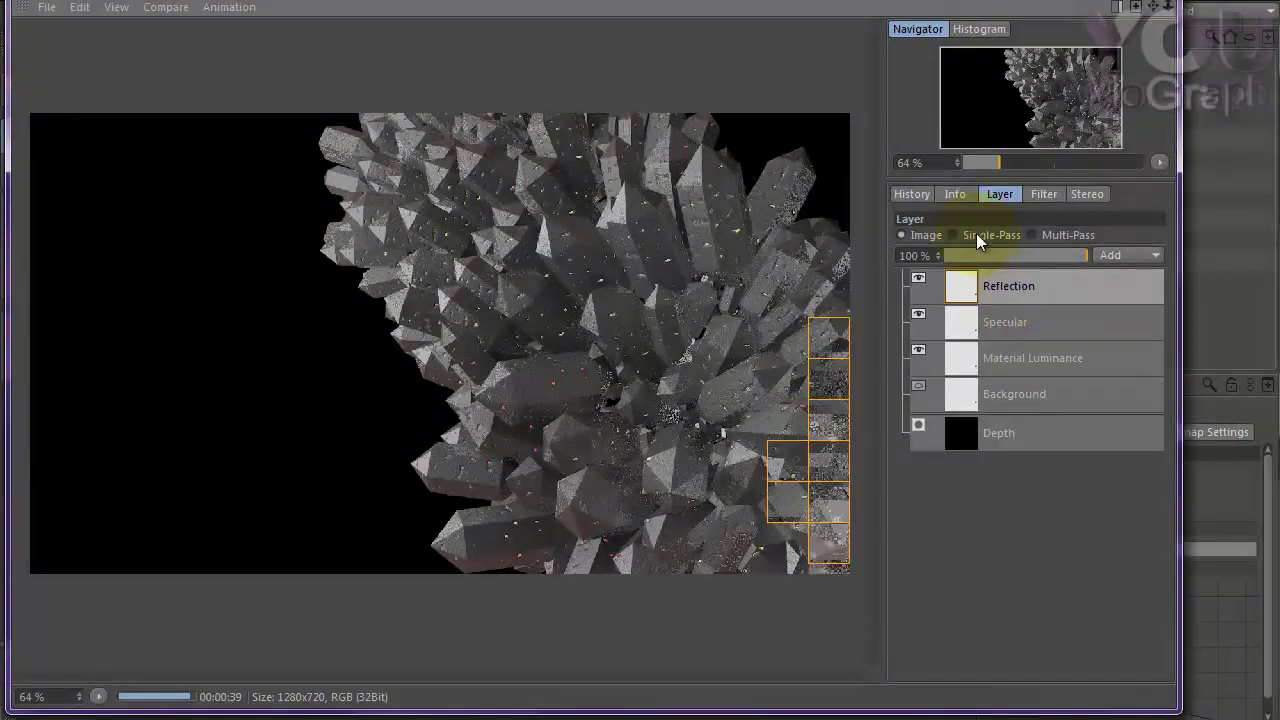
left_click(976, 234)
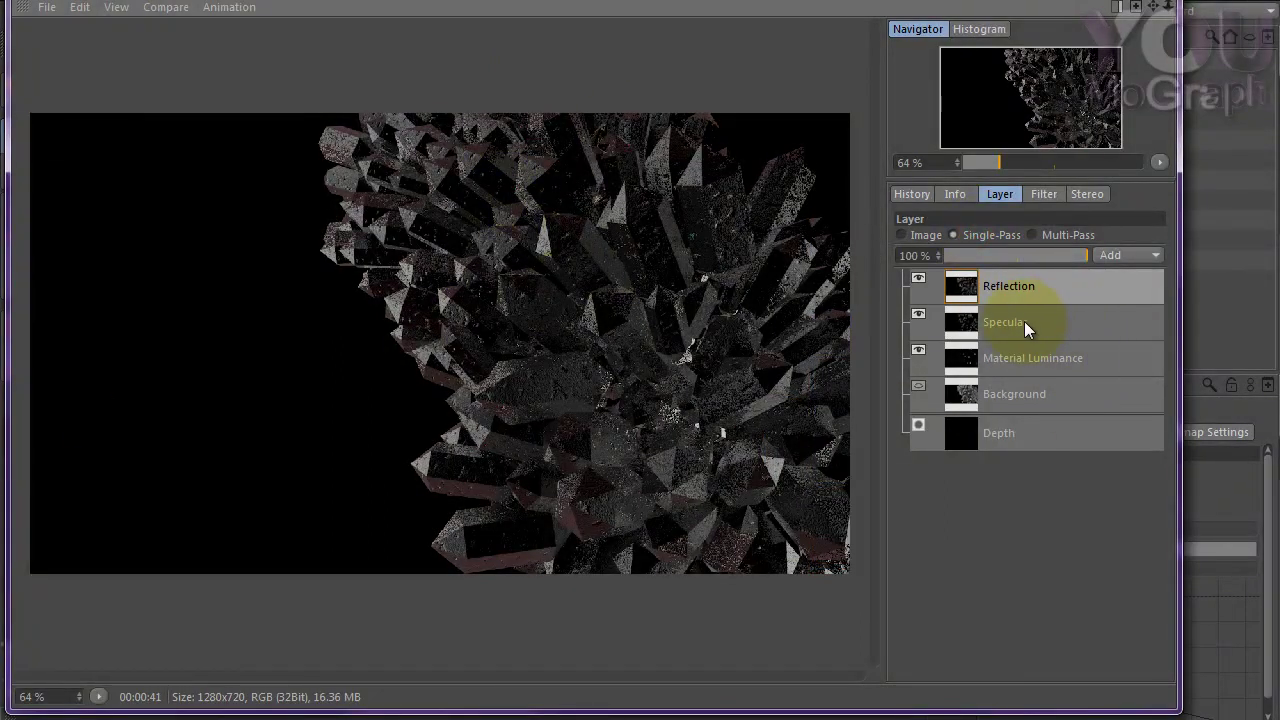
left_click(1024, 322)
left_click(1025, 357)
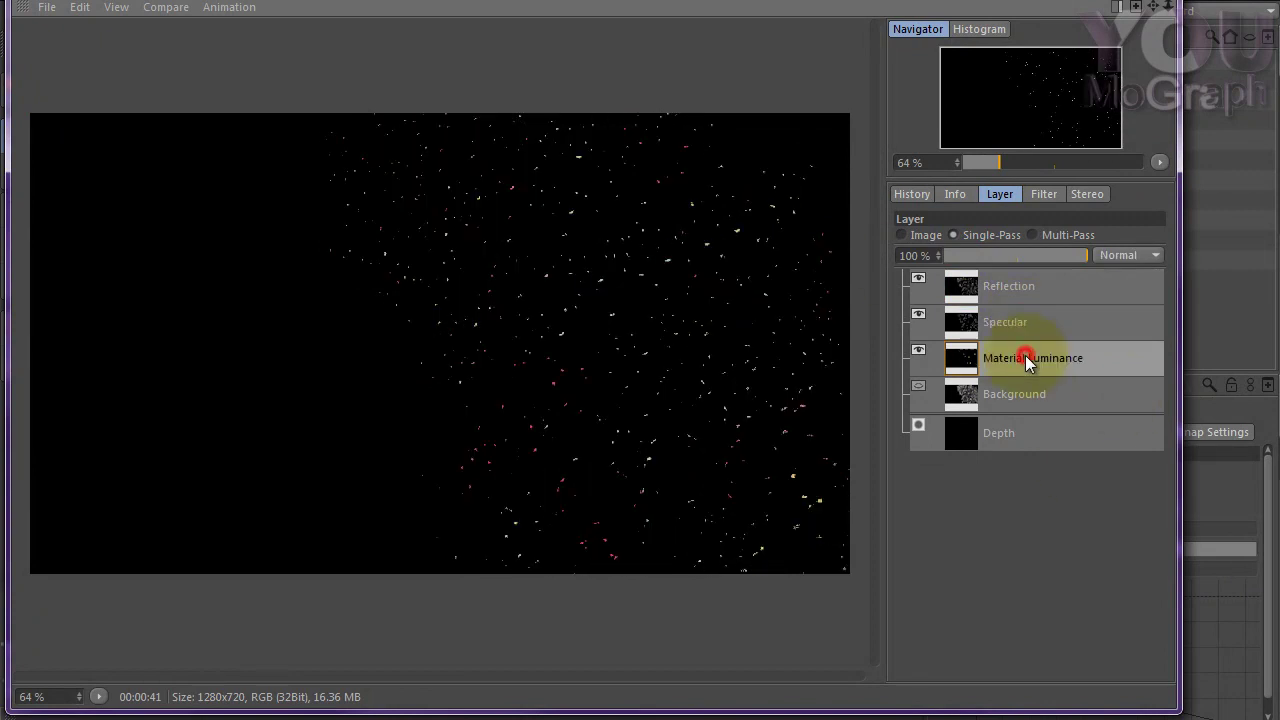
left_click(1017, 400)
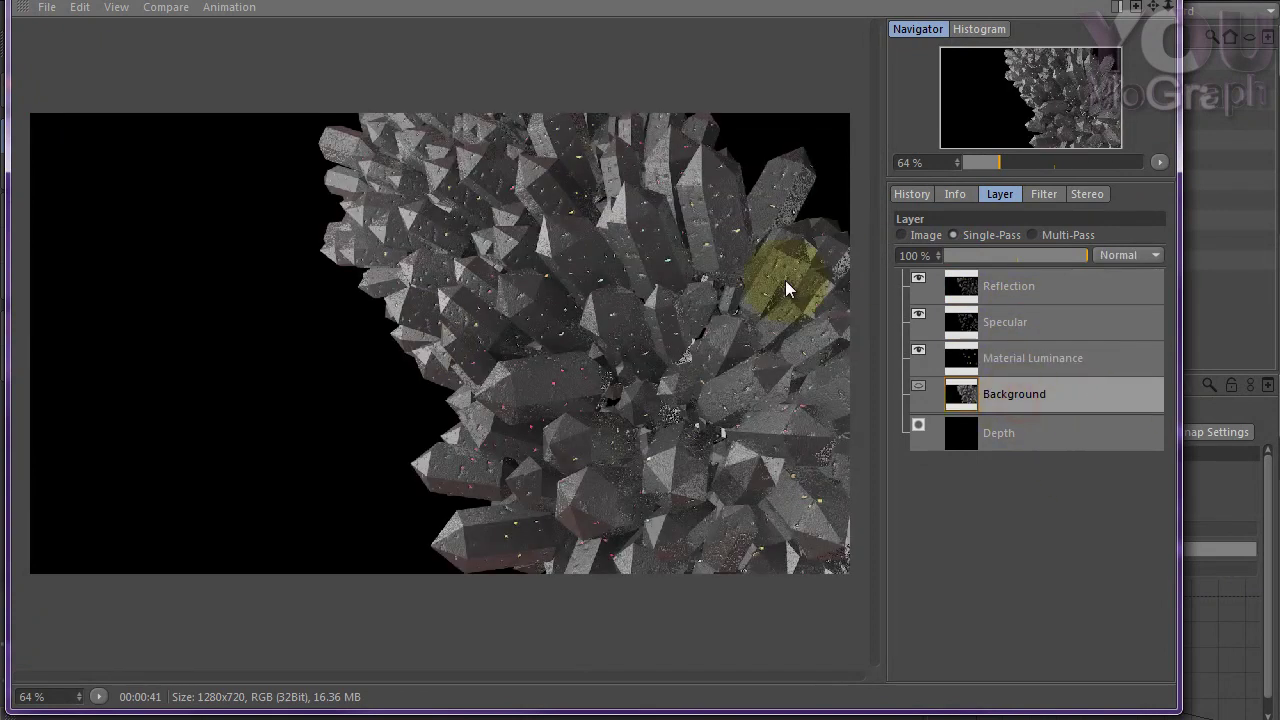
left_click(1031, 435)
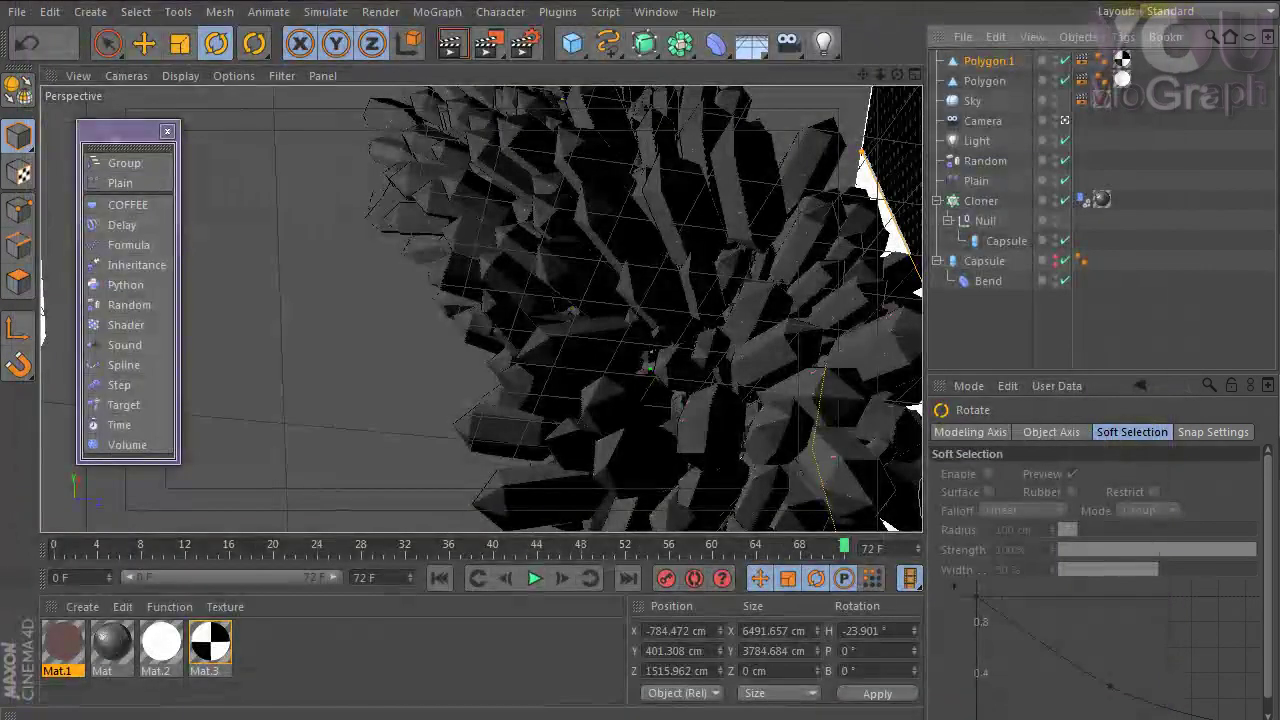
Enable the camera's DOF Map Rear Blur and extend its end distance to about 1500 cm.
left_click(1065, 120)
left_click(985, 121)
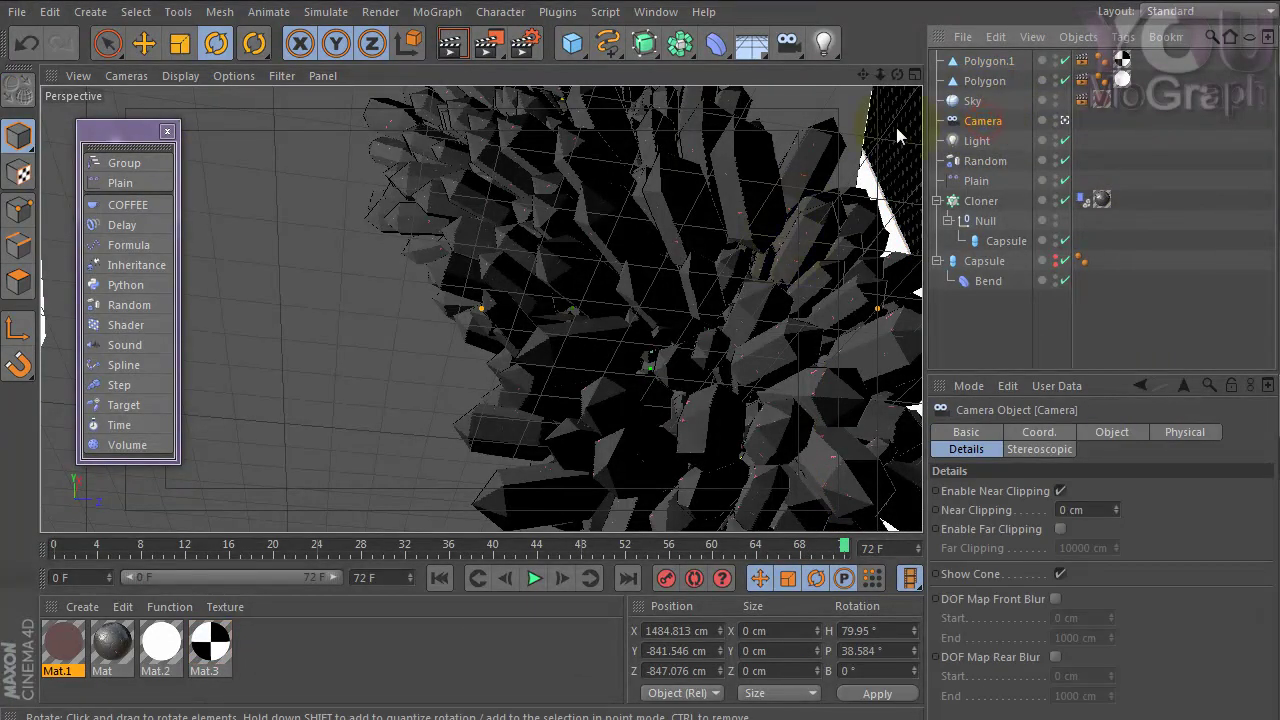
left_click(1065, 120)
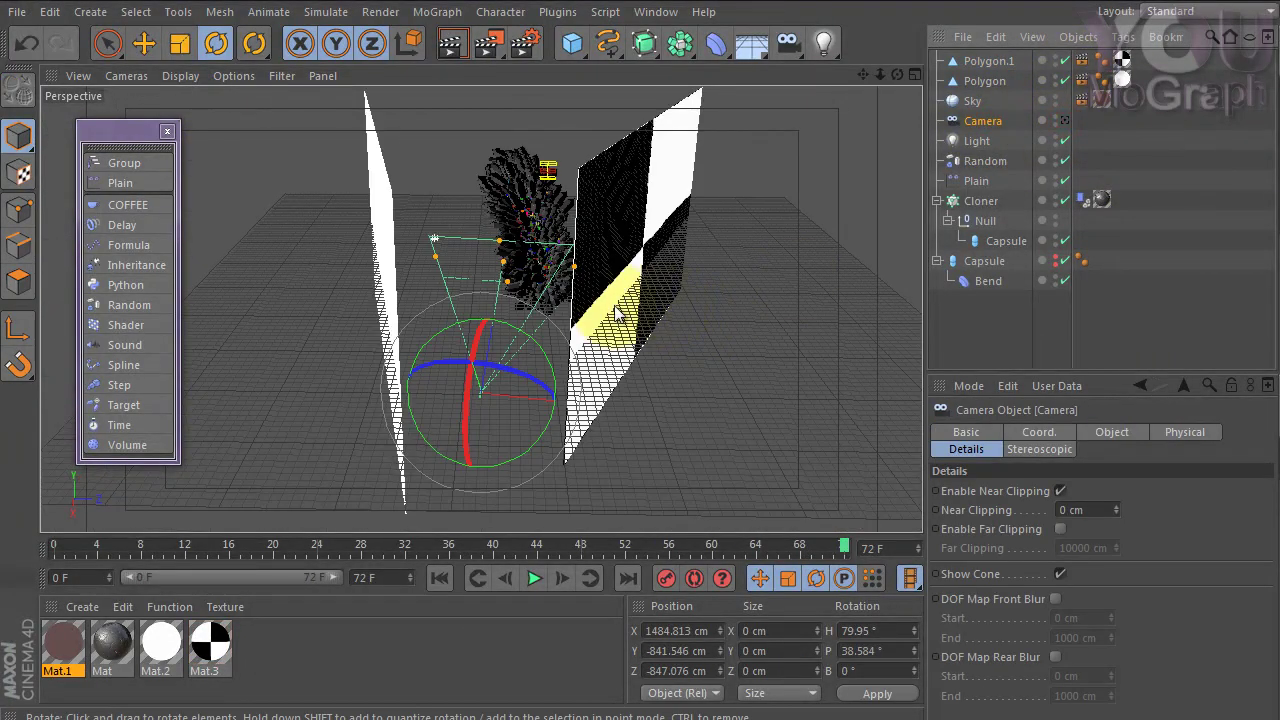
left_click_drag(657, 300, 643, 385, "alt")
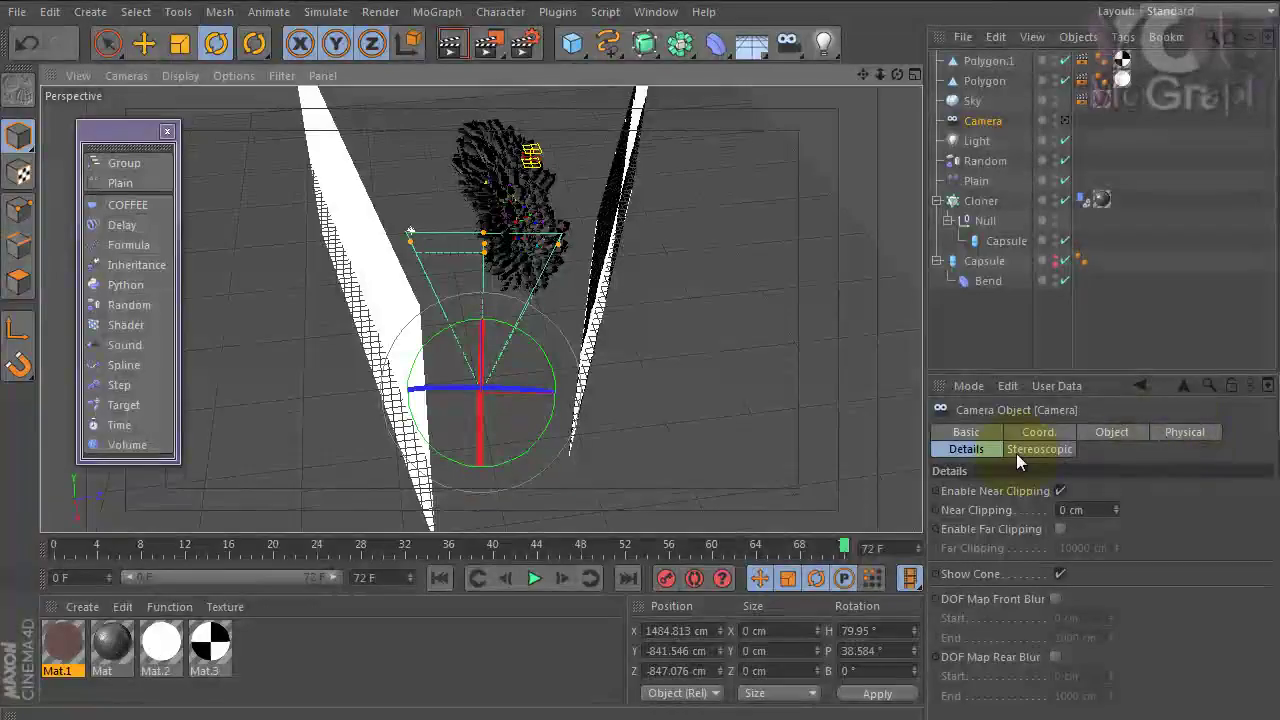
left_click(1055, 656)
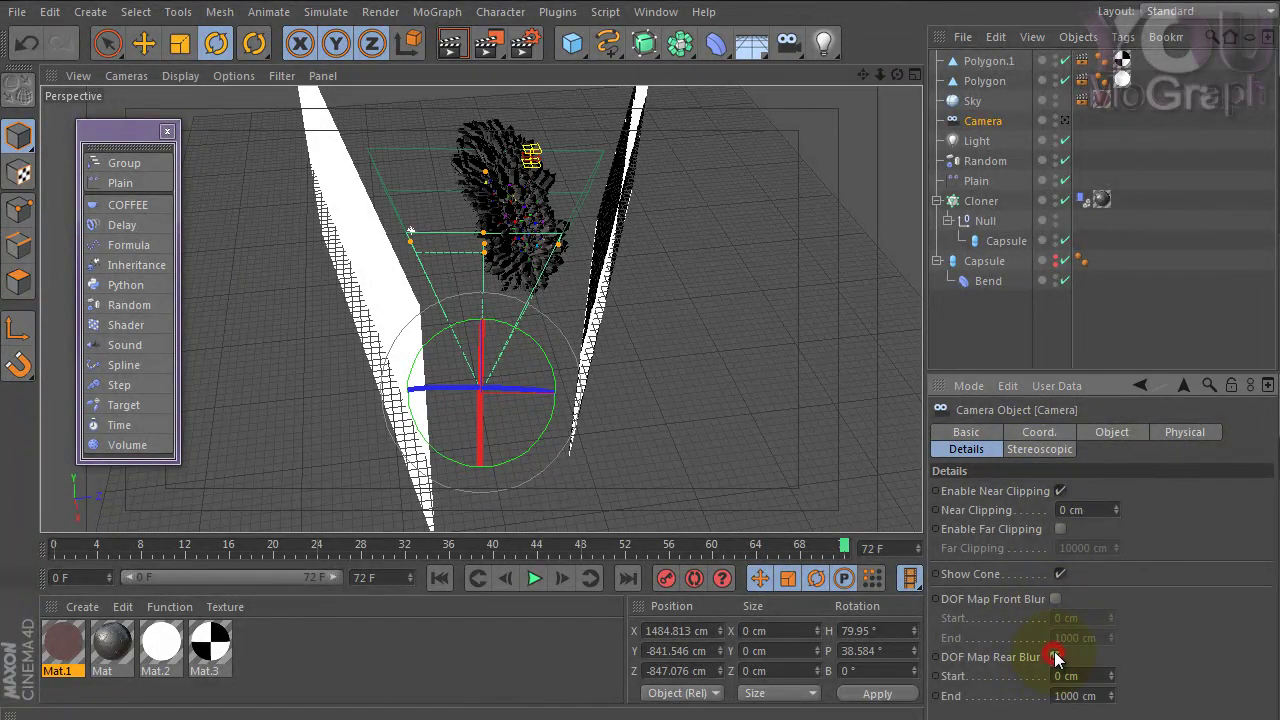
mouse_move(570, 271)
left_mouse_down("alt")
mouse_move(240, 348)
mouse_move(679, 287)
mouse_move(703, 252)
left_mouse_up("alt")
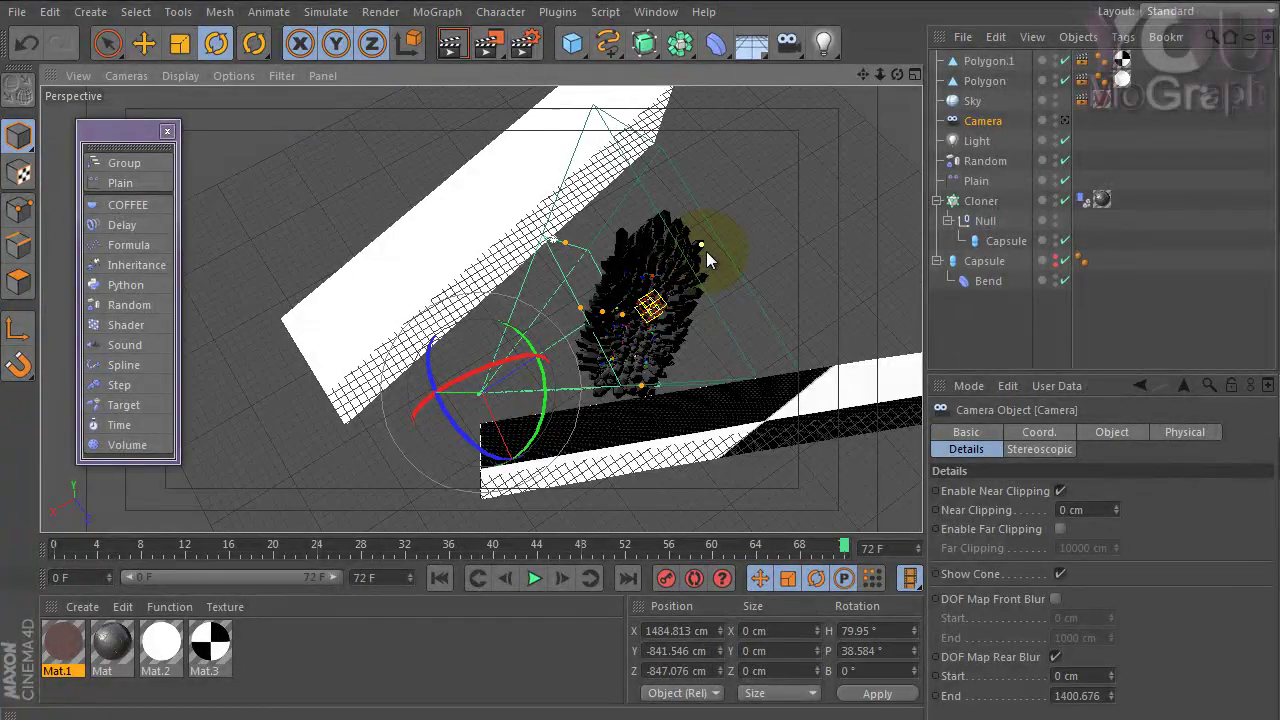
left_click_drag(703, 252, 714, 246)
mouse_move(606, 355)
left_mouse_down("alt")
mouse_move(518, 412)
mouse_move(704, 387)
left_mouse_up("alt")
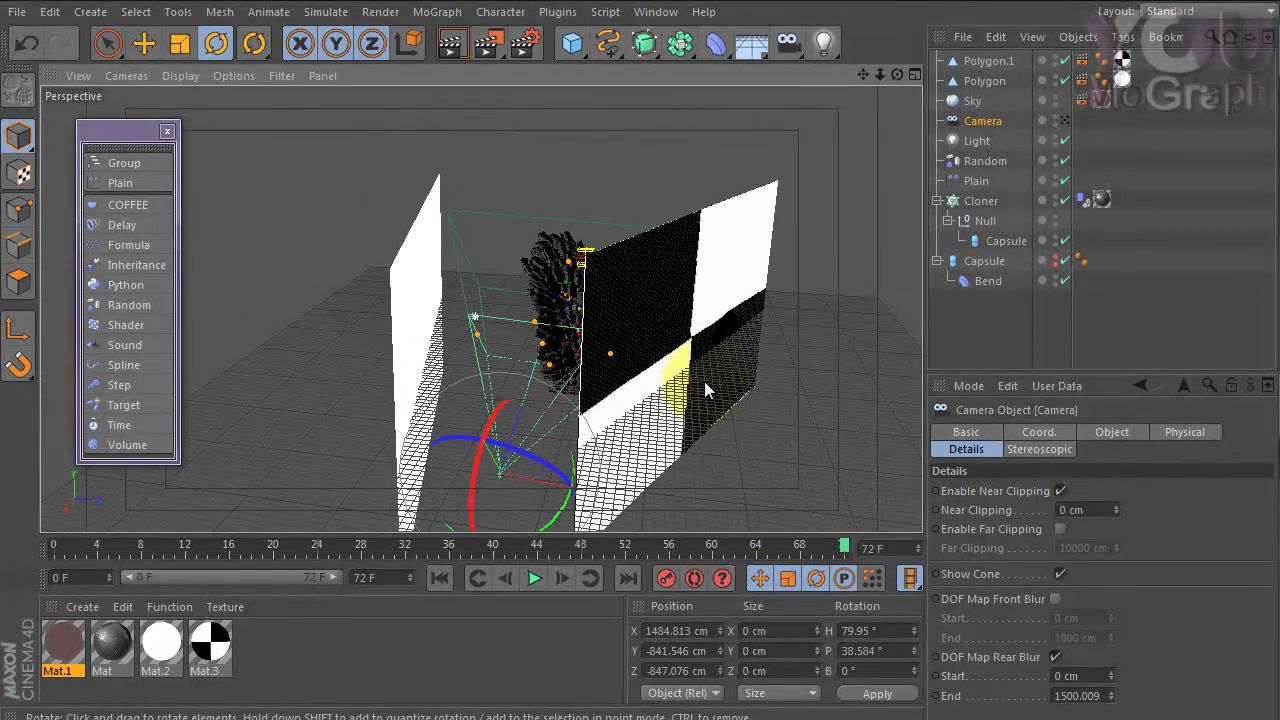
Give the Light soft shadow maps and turn it slightly around its heading.
left_click(976, 141)
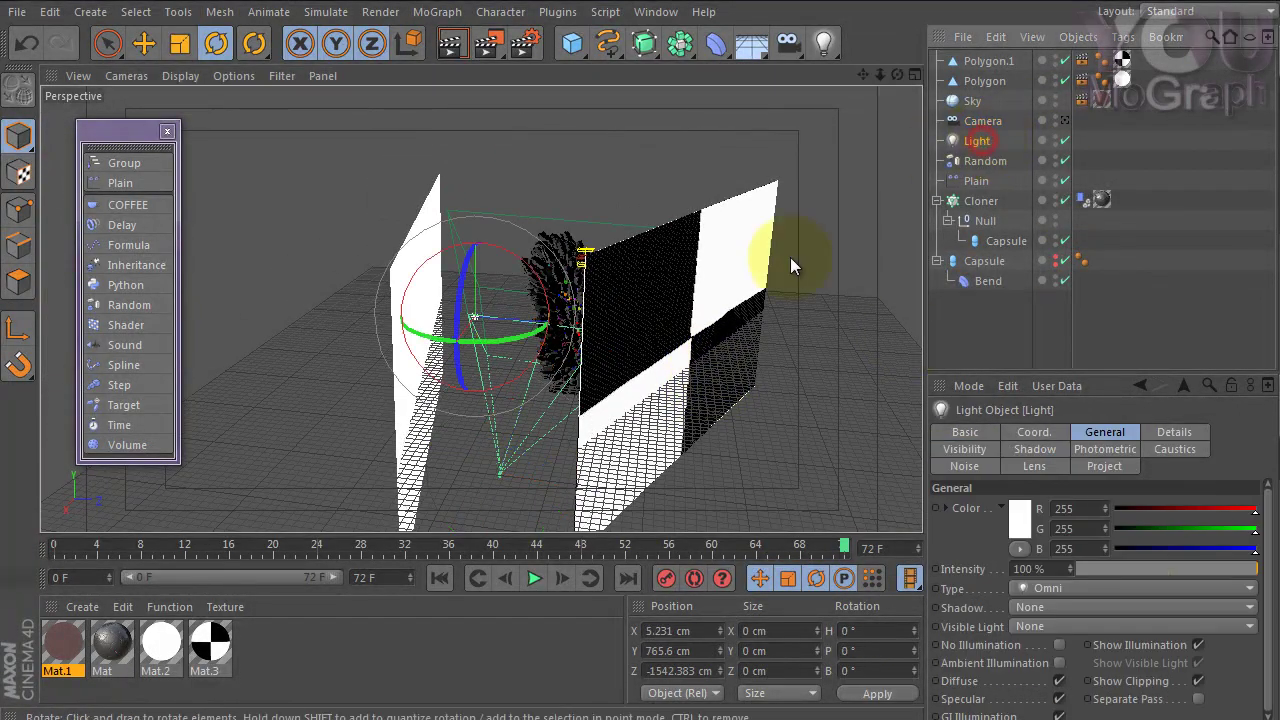
left_click(1034, 449)
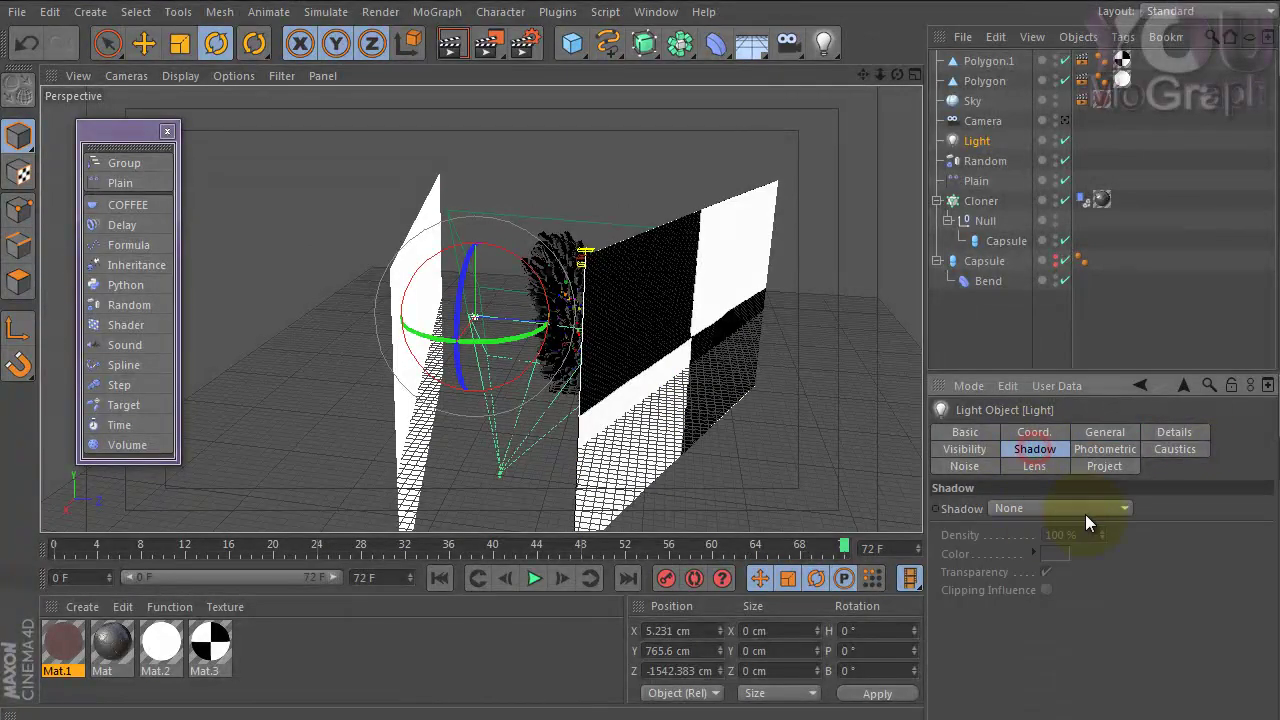
left_click(1033, 508)
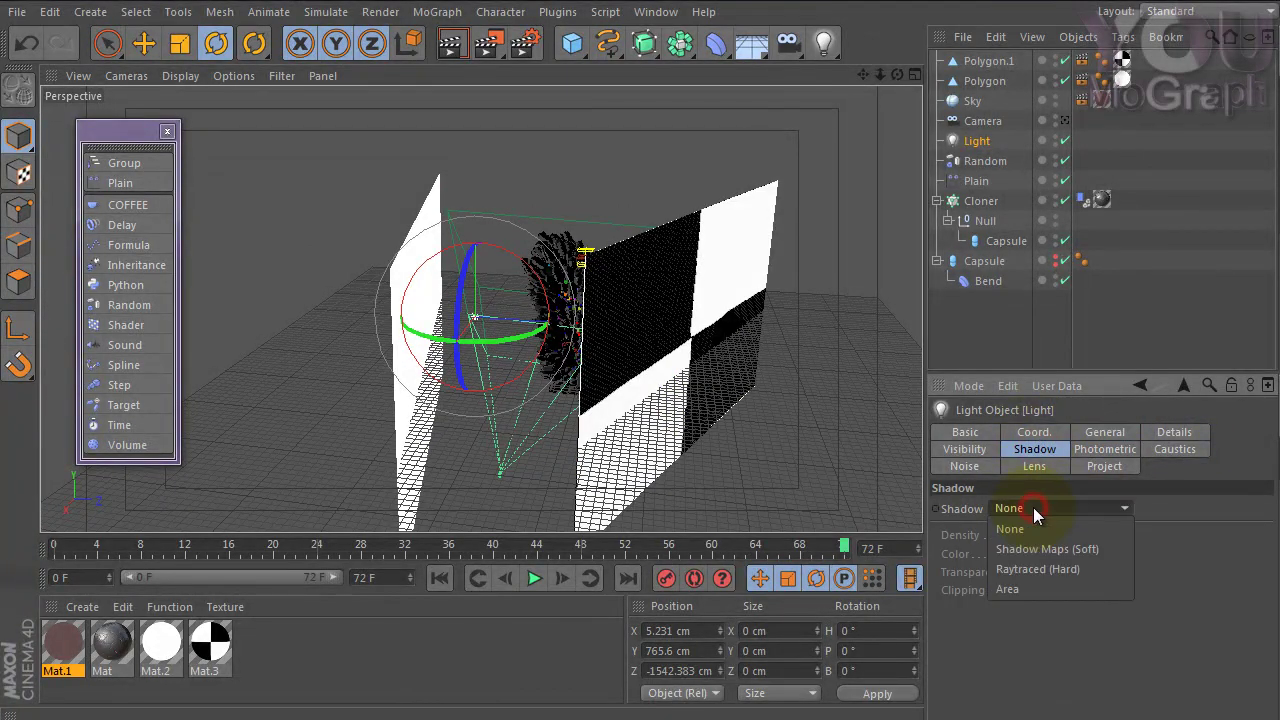
left_click(1060, 549)
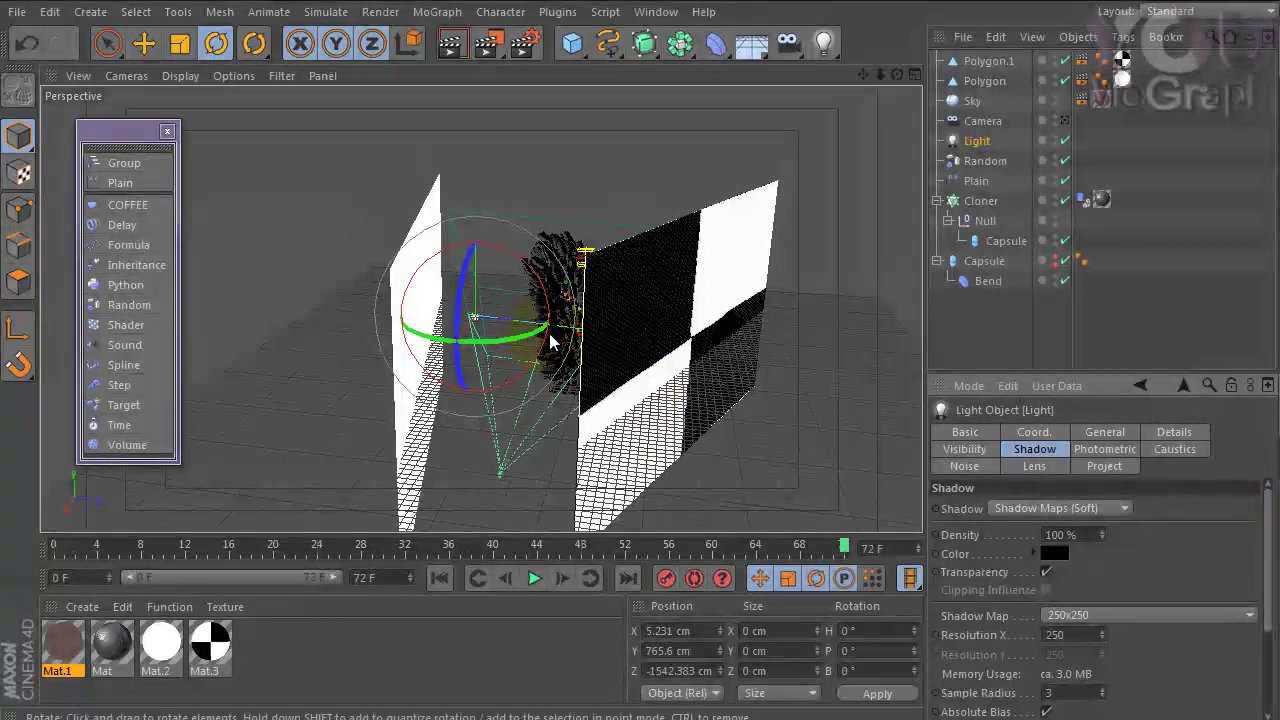
left_click_drag(546, 332, 587, 368)
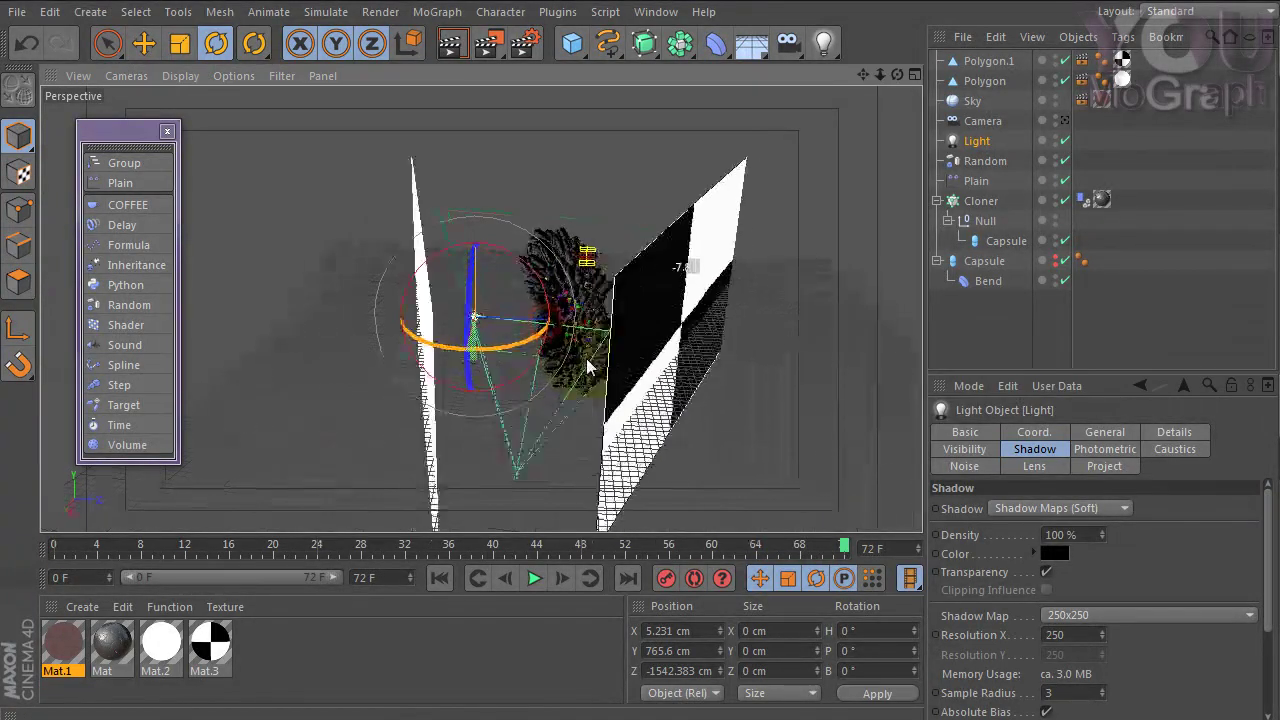
left_click(525, 43)
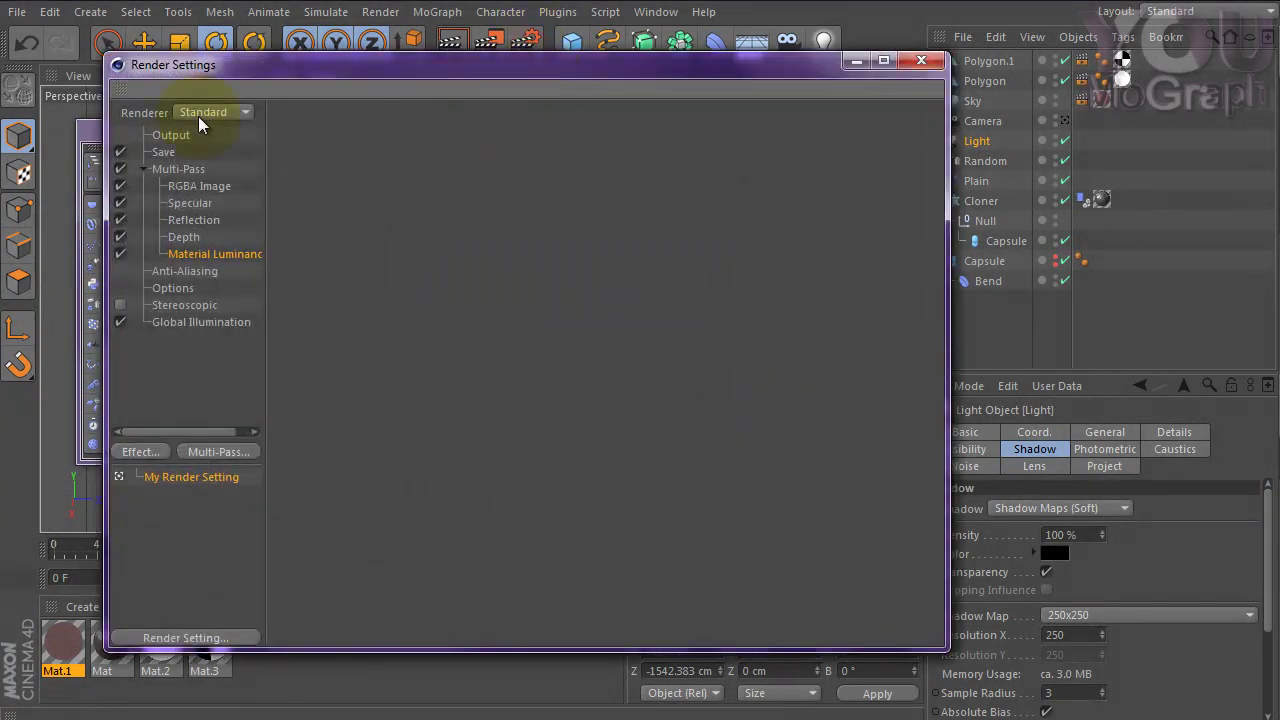
Turn off Regular Image saving and set the multi-pass image format to TIFF (PSD Layers).
left_click(175, 169)
left_click(163, 152)
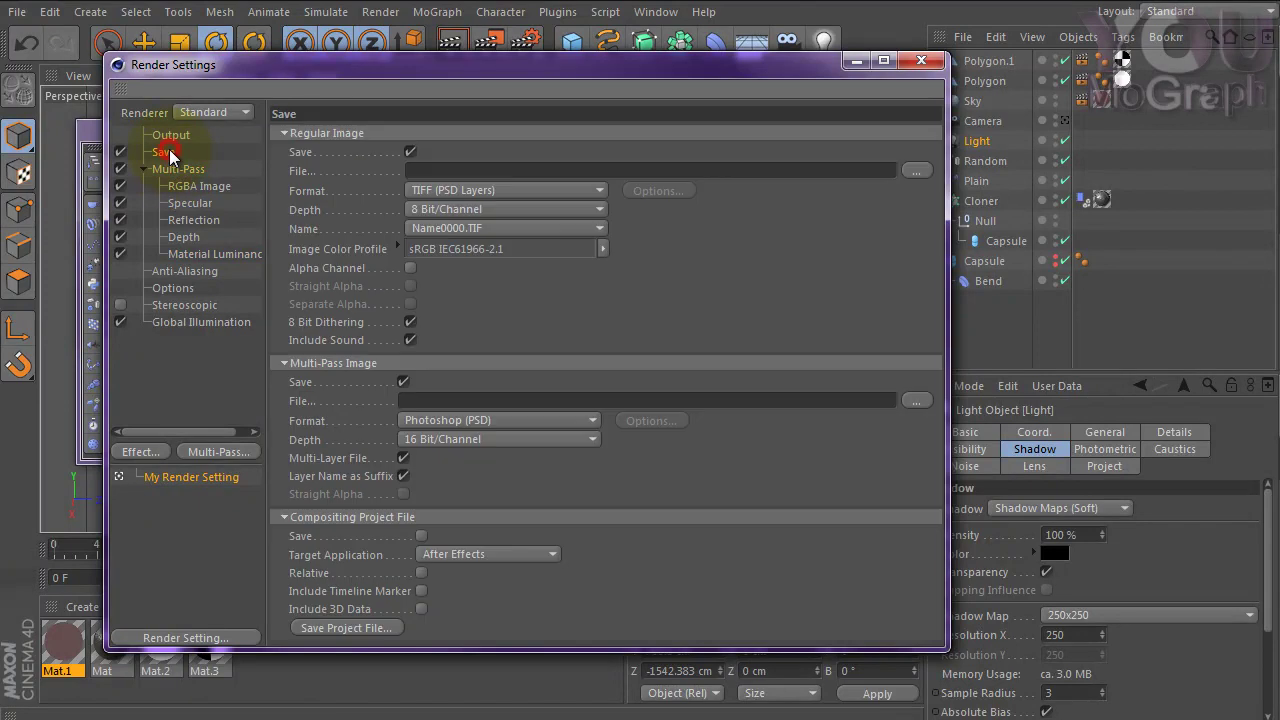
left_click(410, 152)
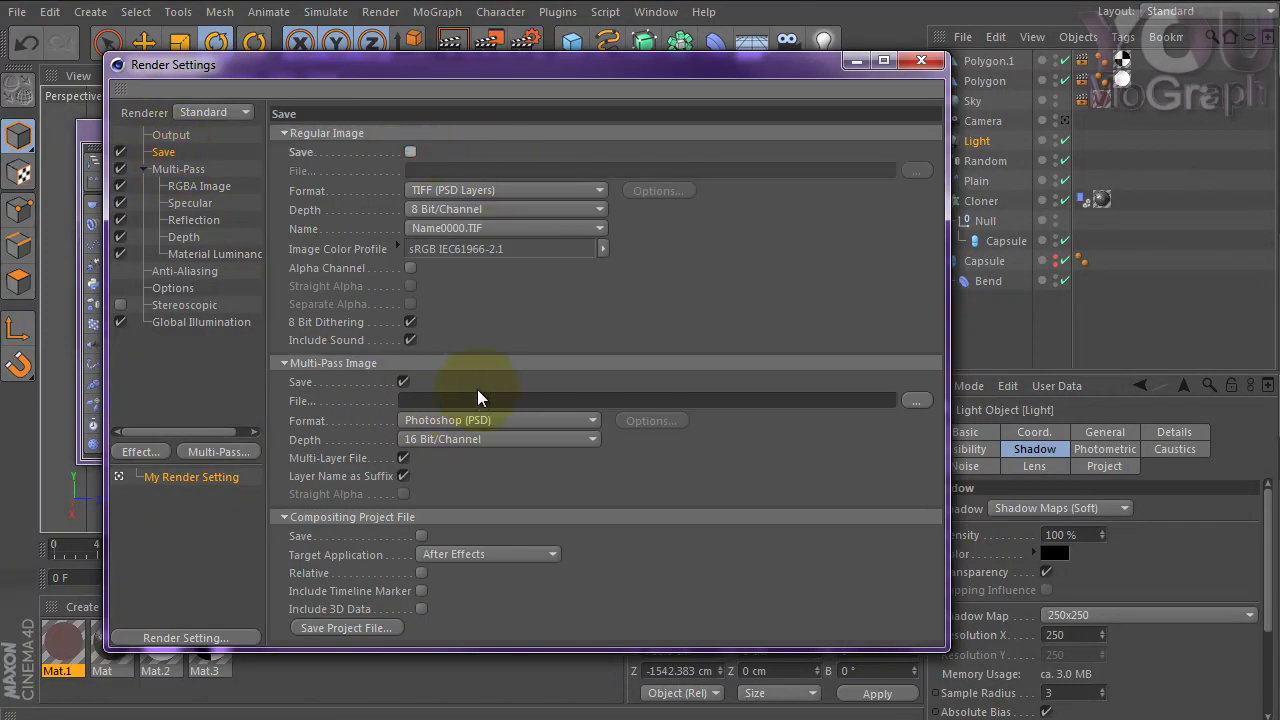
left_click(472, 420)
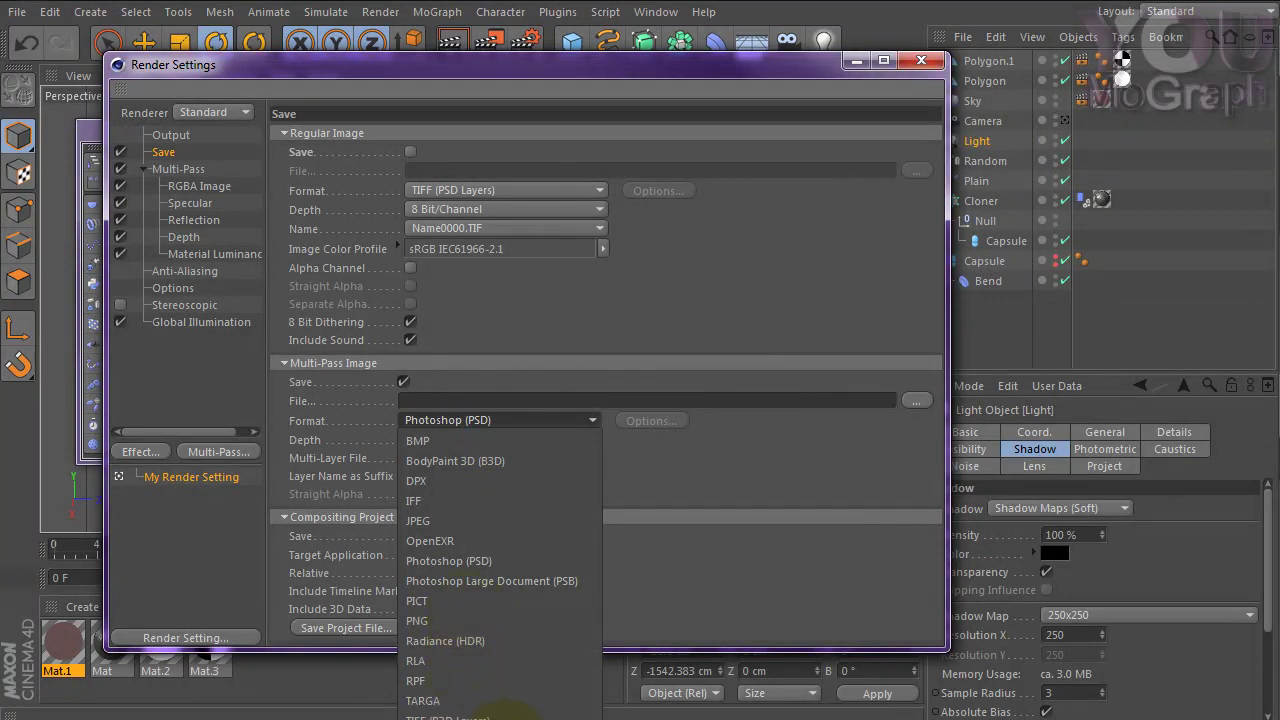
left_click(470, 705)
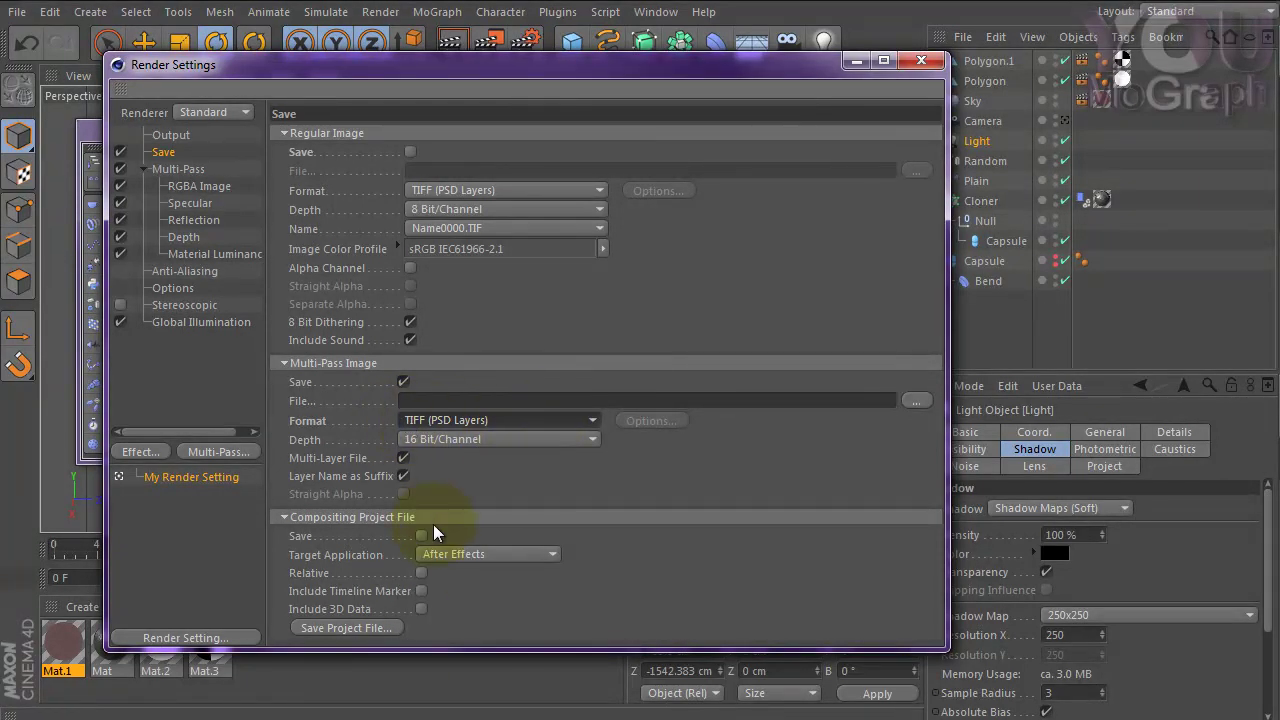